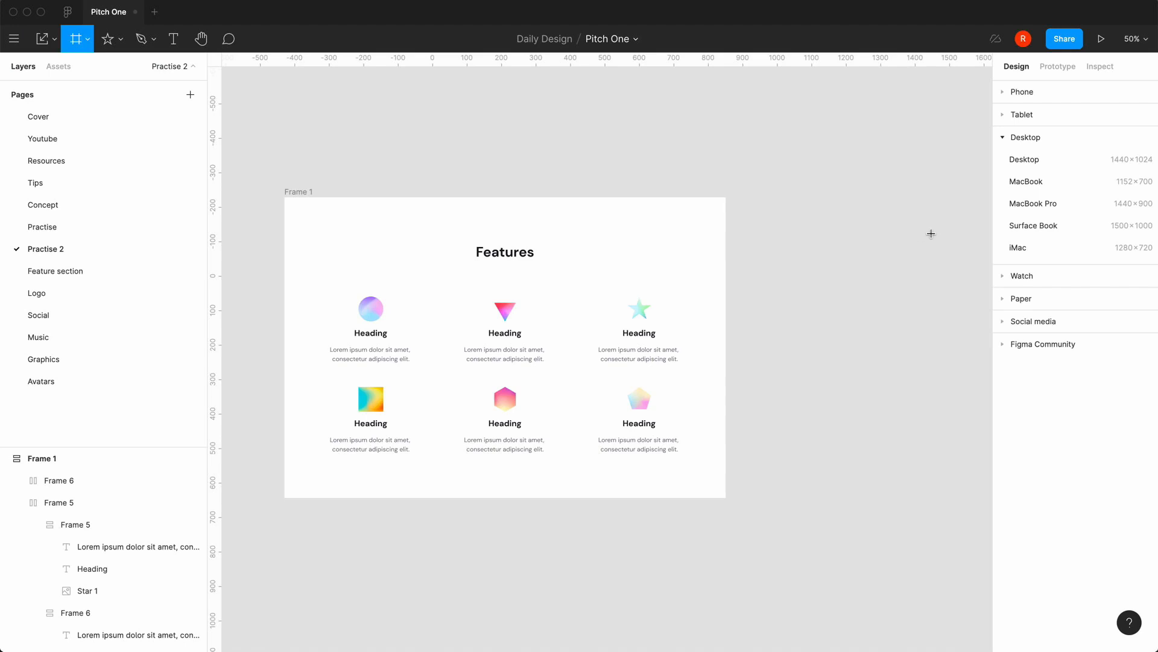
Add a 1280×720 frame from the iMac preset and align its top edge with the neighbouring Frame 1.
{"action": "left_click", "coordinate": [1045, 251]}
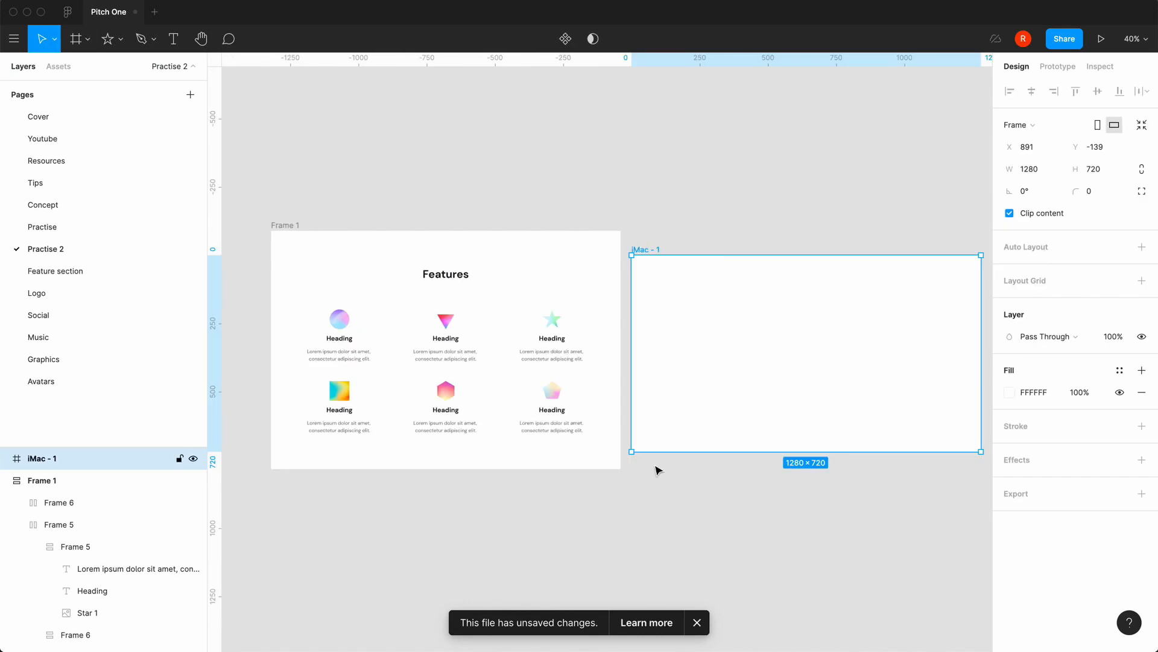
{"action": "left_click", "coordinate": [696, 623]}
{"action": "left_click", "coordinate": [682, 218]}
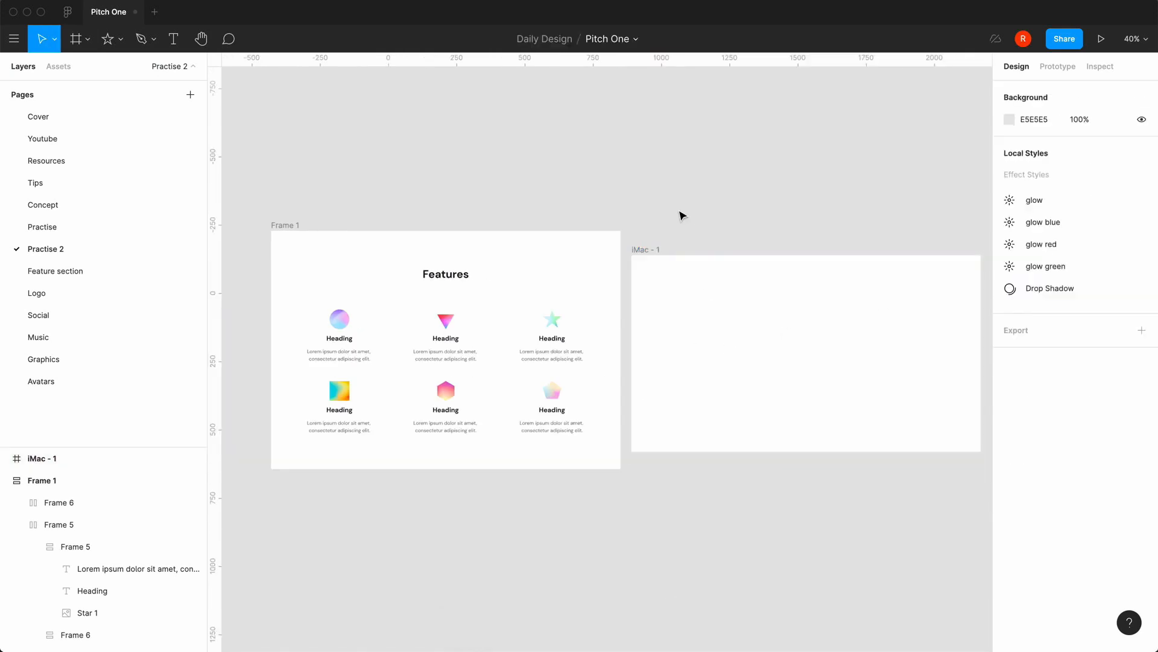
{"action": "left_click_drag", "start_coordinate": [639, 250], "coordinate": [643, 229]}
{"action": "left_click", "coordinate": [652, 173]}
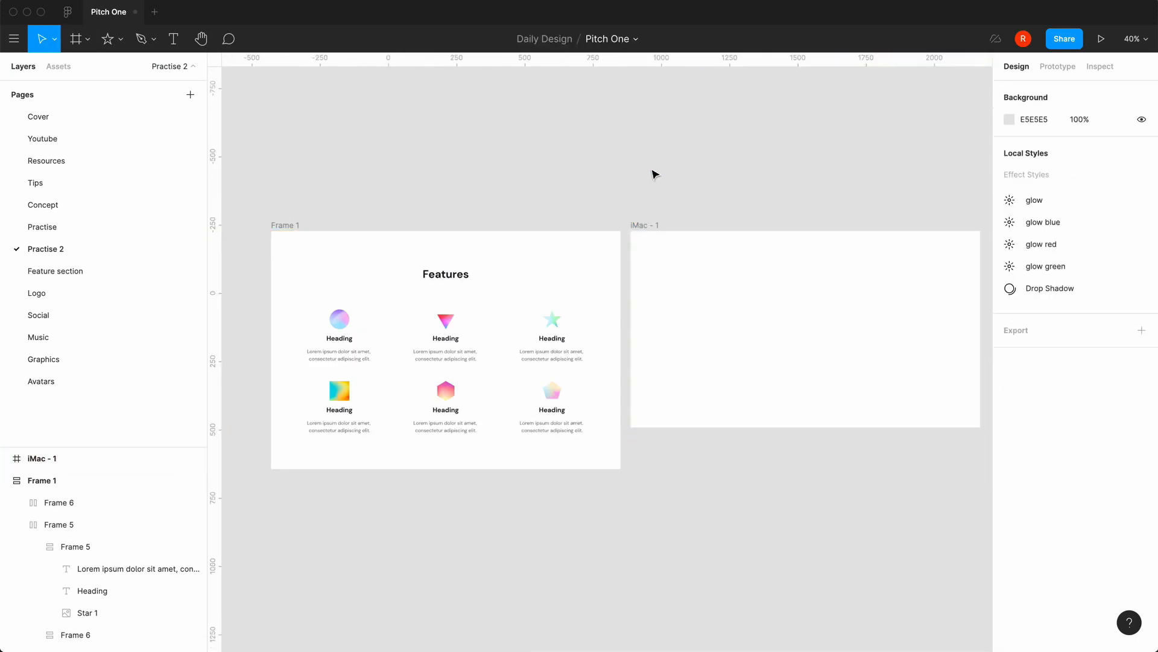
Apply auto layout to the iMac - 1 frame with fixed width and centred content alignment.
{"action": "scroll", "coordinate": [652, 173], "scroll_direction": "right", "scroll_amount": 5}
{"action": "left_click", "coordinate": [533, 338]}
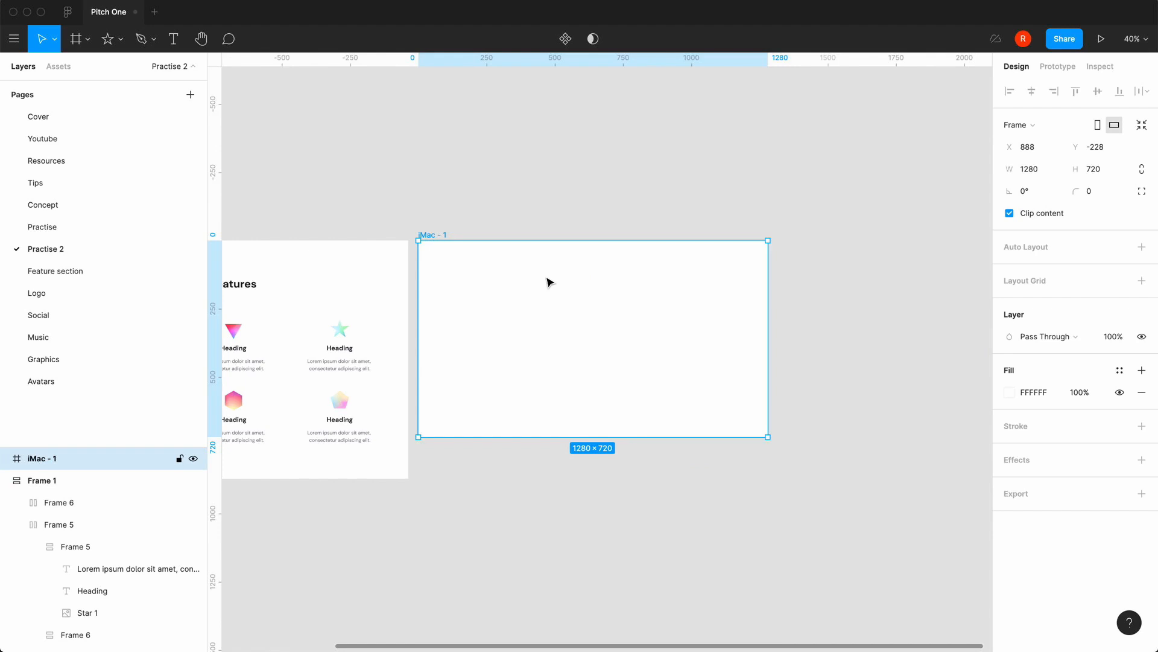
{"action": "key", "text": "shift+a"}
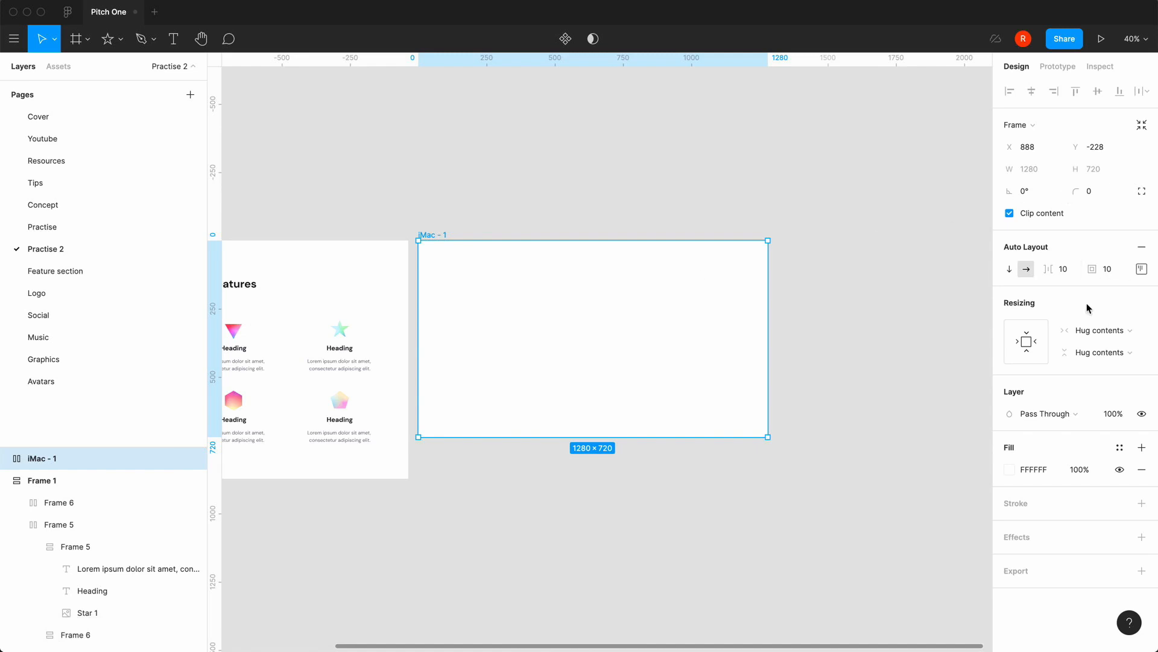
{"action": "left_click", "coordinate": [1099, 331]}
{"action": "left_click", "coordinate": [1105, 314]}
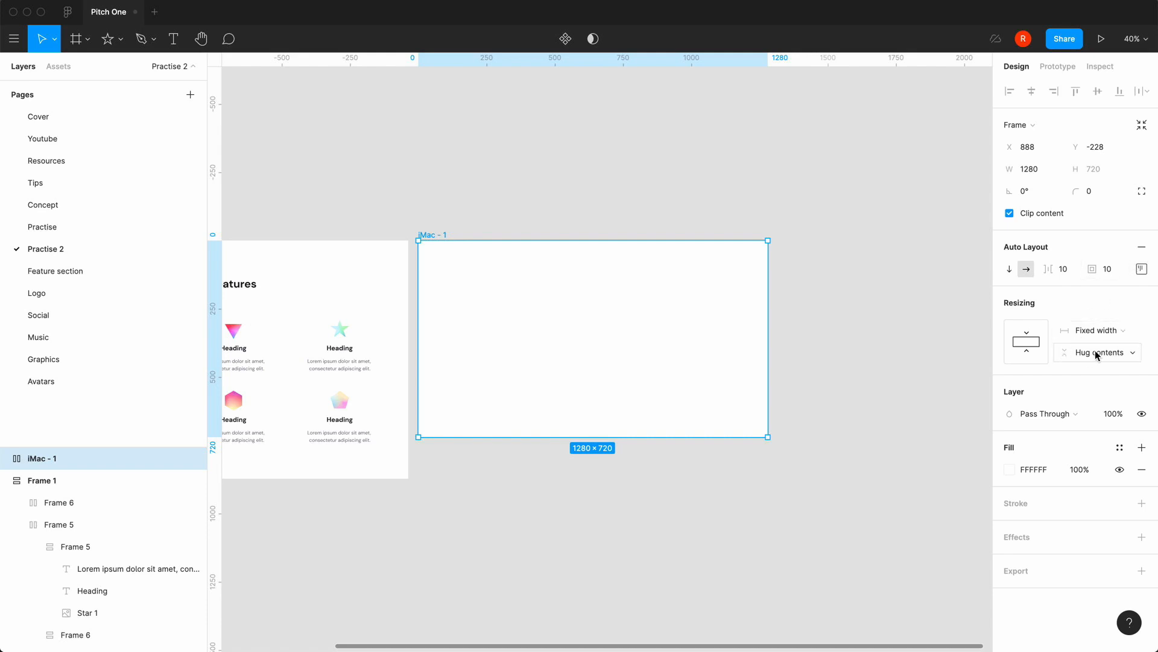
{"action": "left_click", "coordinate": [1143, 272]}
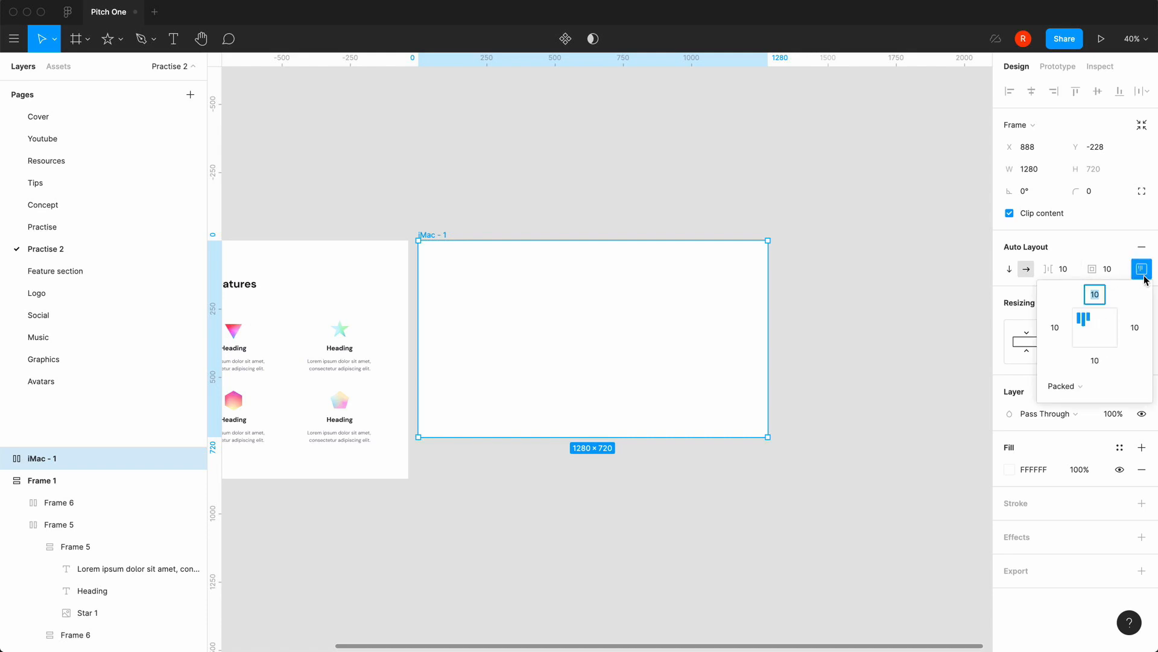
{"action": "left_click", "coordinate": [1097, 329]}
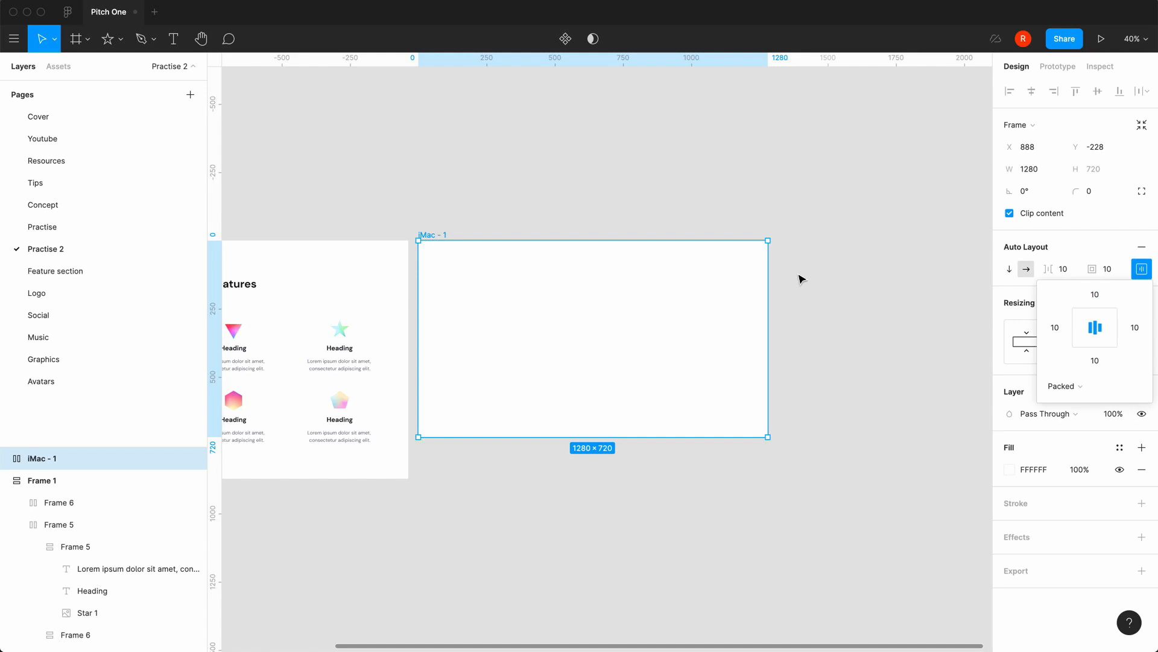
{"action": "left_click", "coordinate": [496, 177]}
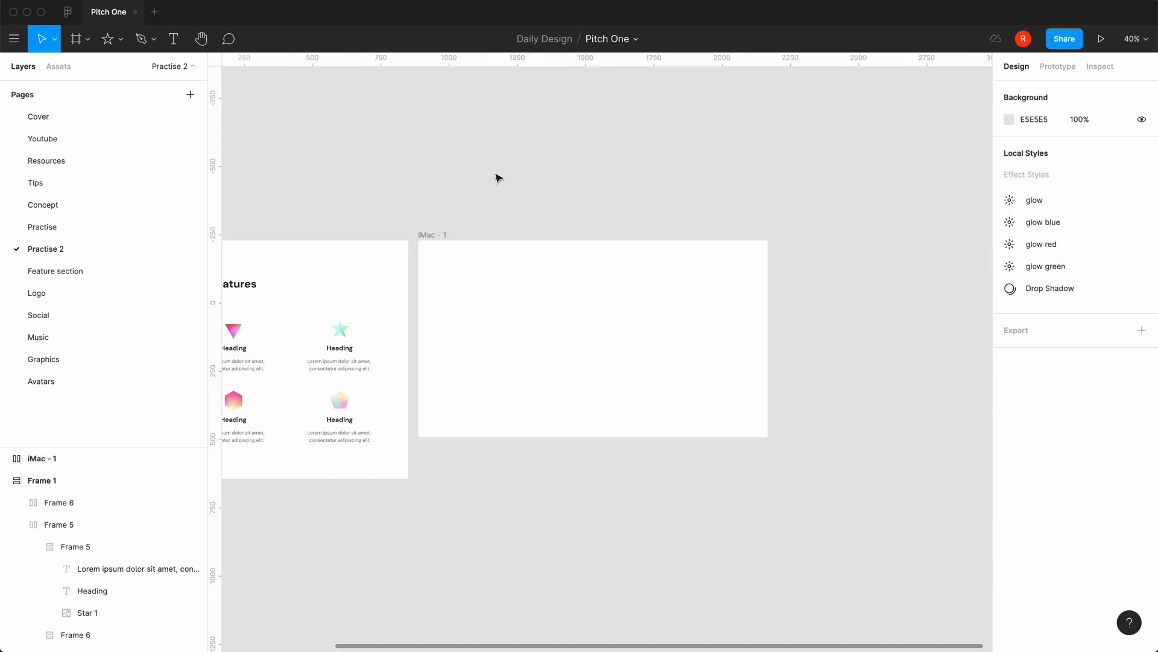
Draw a frame about 651×280 inside iMac - 1 and fill it with the gray/200 color style.
{"action": "left_click", "coordinate": [436, 236]}
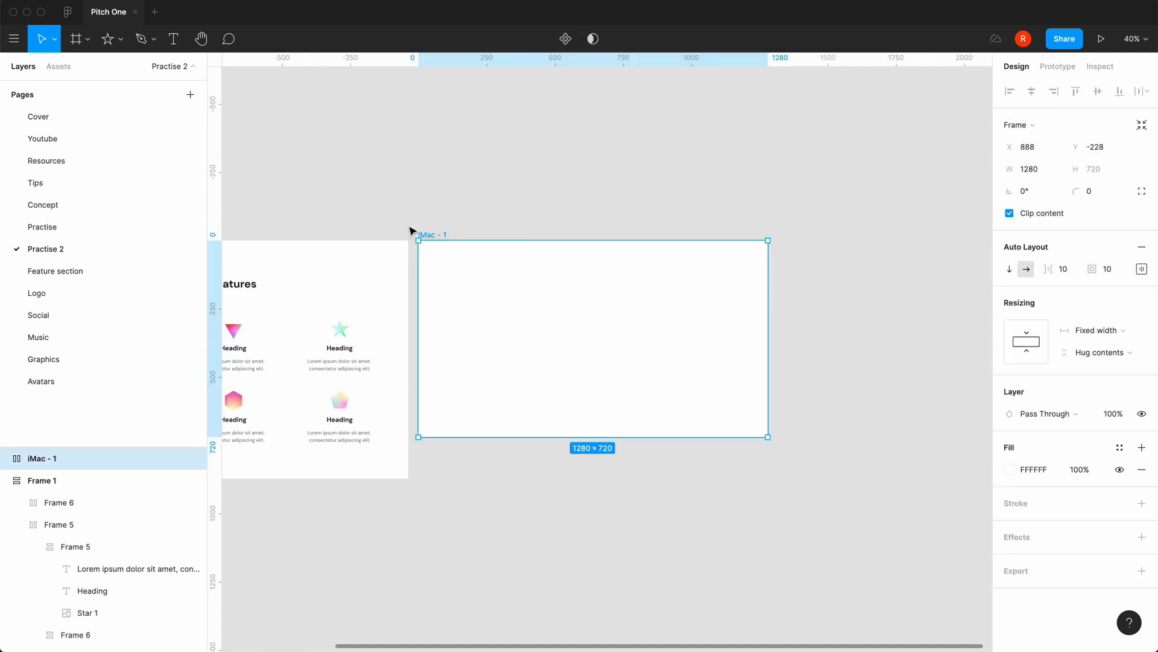
{"action": "left_click", "coordinate": [88, 40]}
{"action": "left_click", "coordinate": [76, 70]}
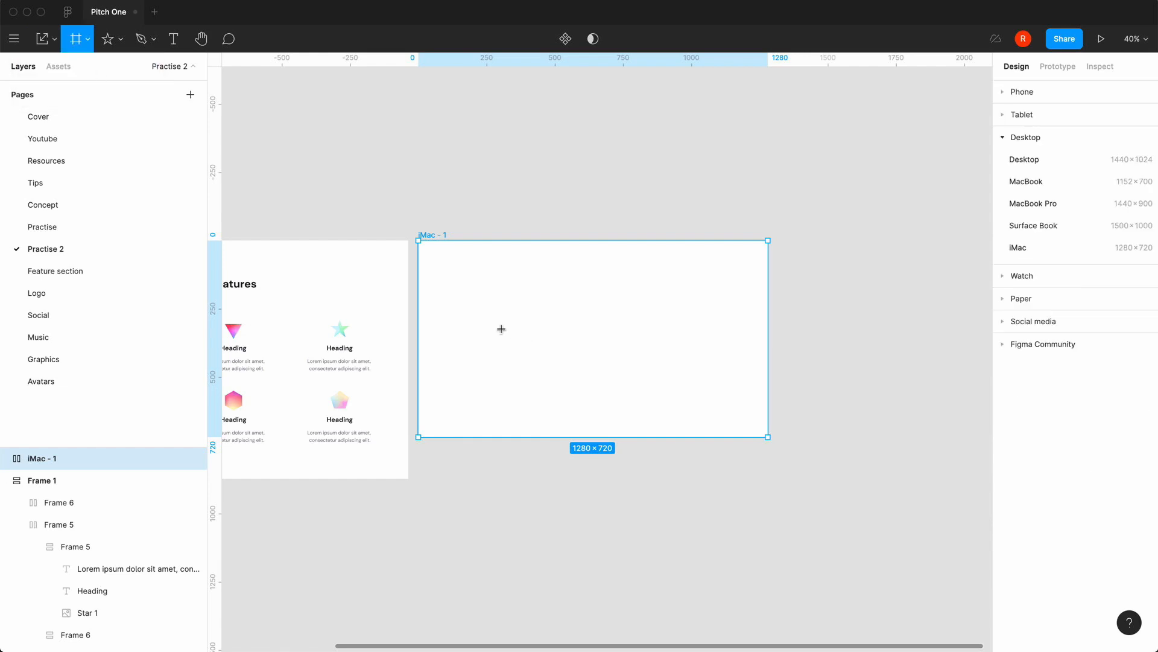
{"action": "left_click_drag", "start_coordinate": [482, 317], "coordinate": [660, 392]}
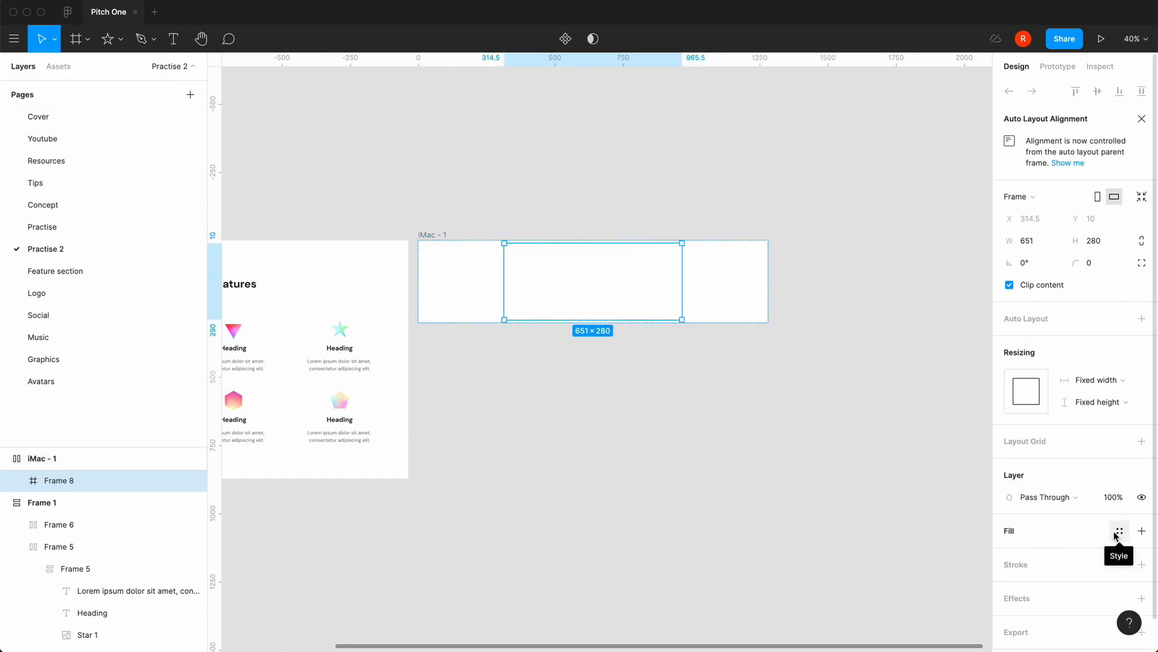
{"action": "left_click", "coordinate": [1119, 531]}
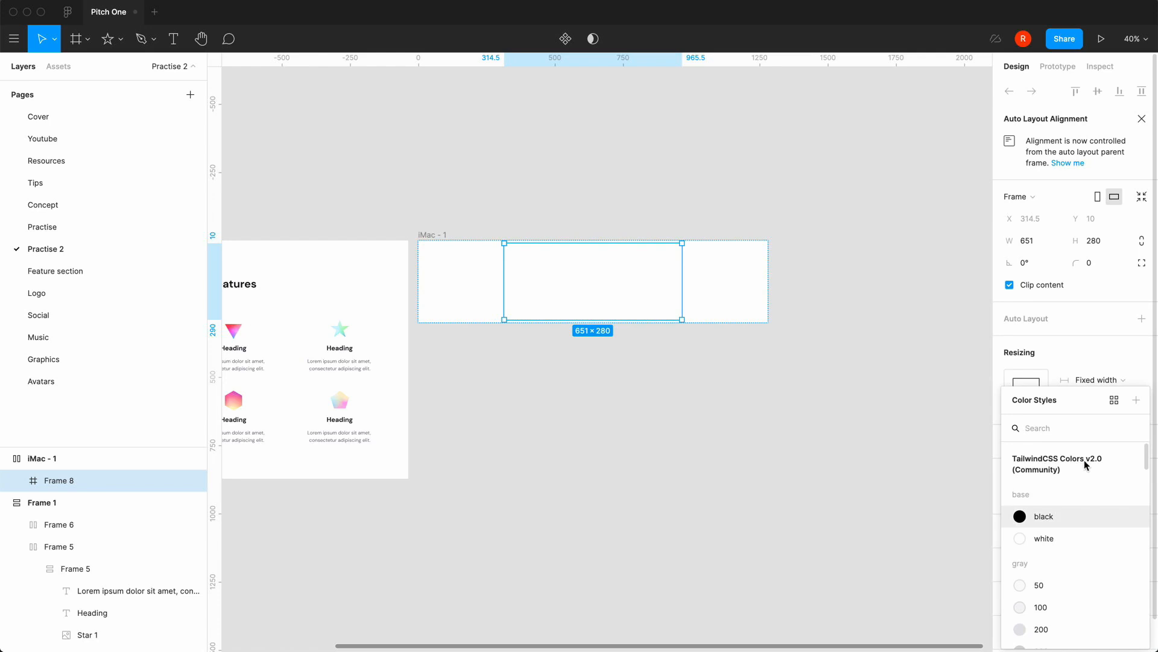
{"action": "left_click", "coordinate": [1022, 628]}
{"action": "left_click", "coordinate": [716, 432]}
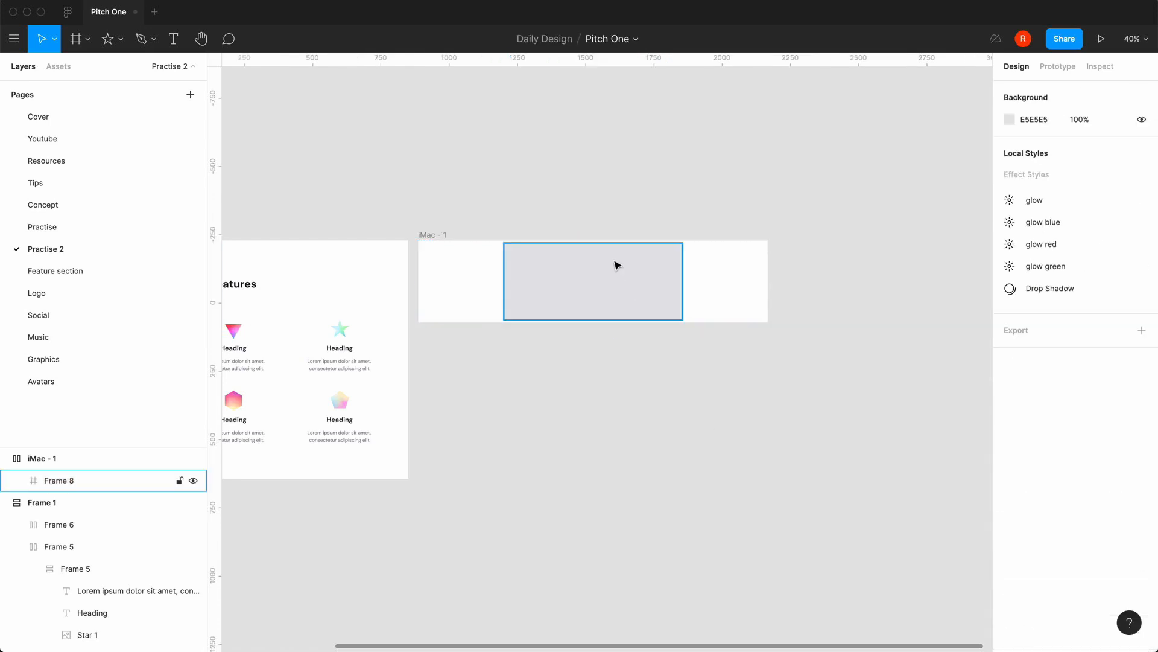
Set the iMac - 1 frame's auto layout item spacing and padding both to 0.
{"action": "left_click", "coordinate": [440, 240]}
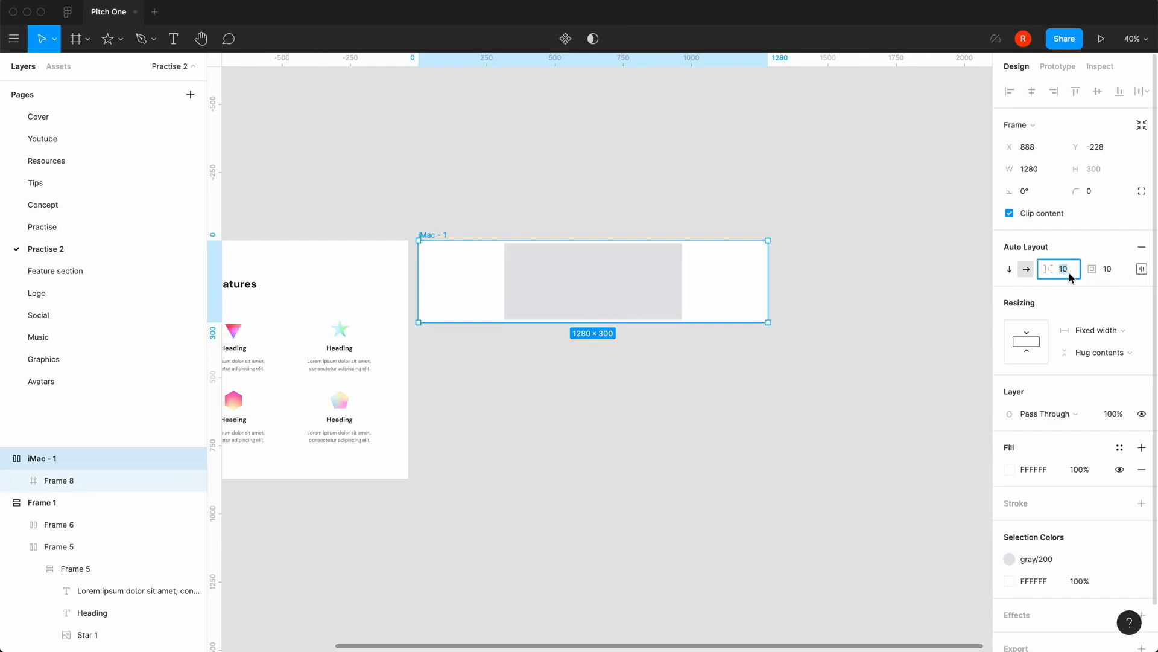
{"action": "type", "text": "0"}
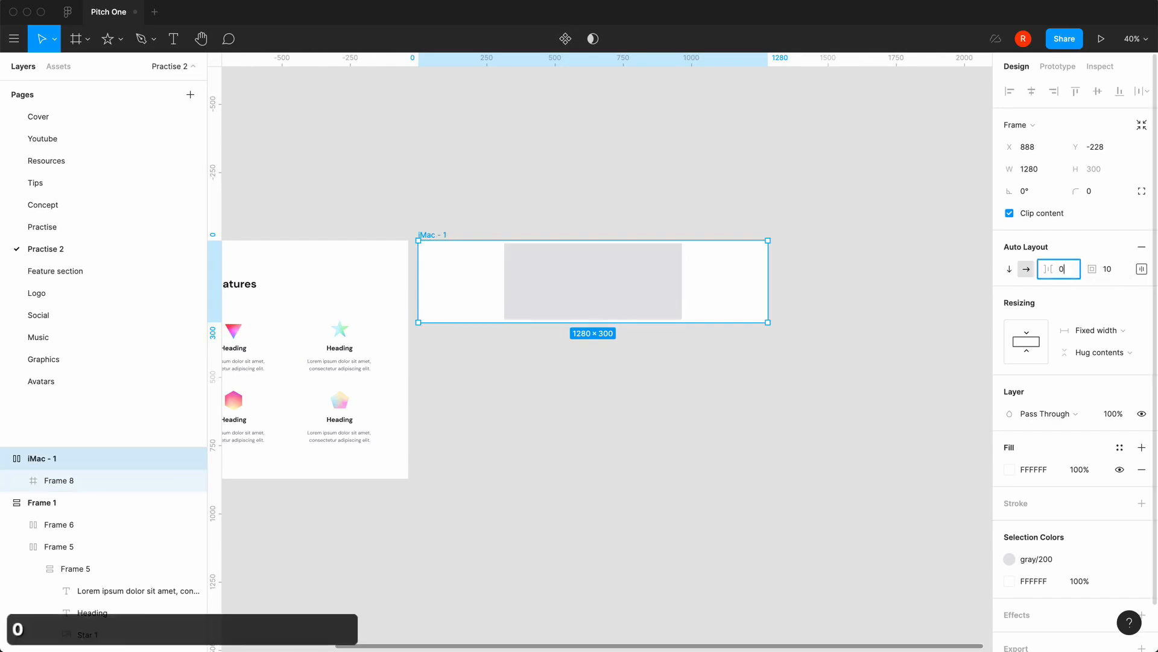
{"action": "left_click", "coordinate": [1111, 270]}
{"action": "type", "text": "0"}
{"action": "key", "text": "Return"}
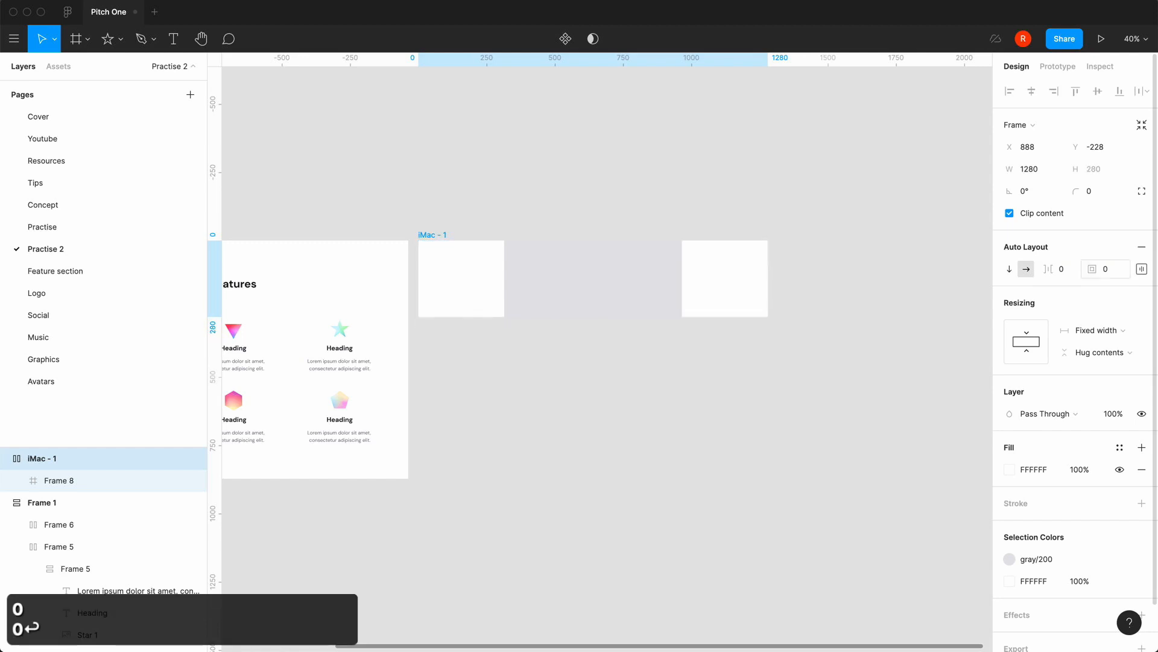
Set the iMac - 1 frame's top and bottom padding to 128.
{"action": "left_click", "coordinate": [1142, 269]}
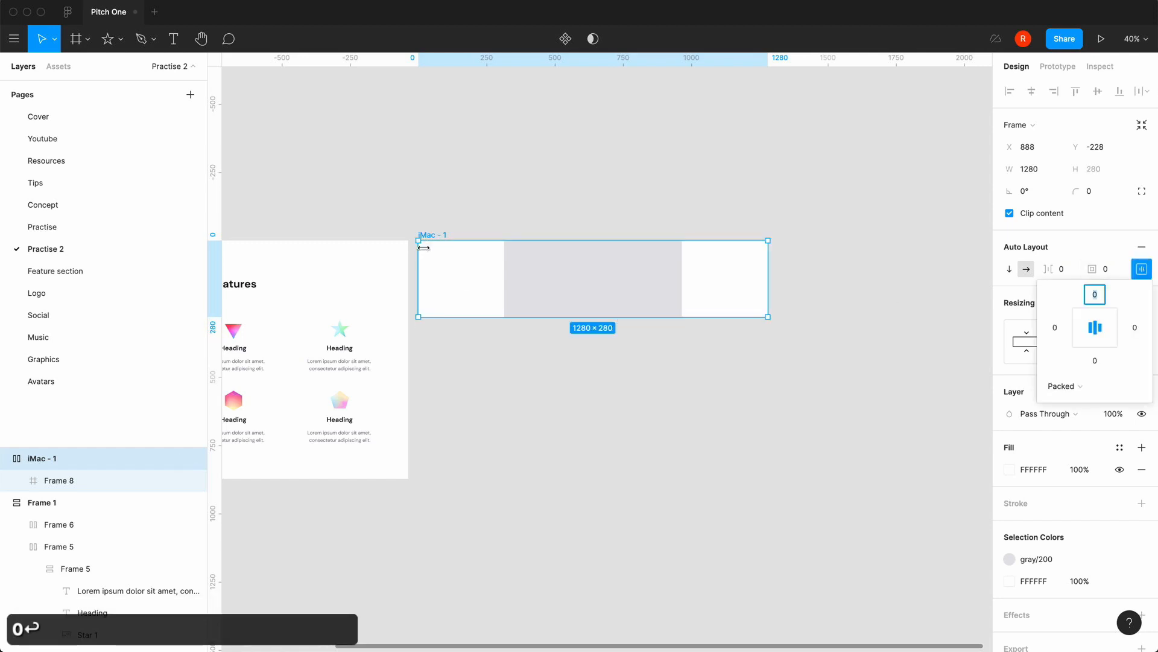
{"action": "type", "text": "1"}
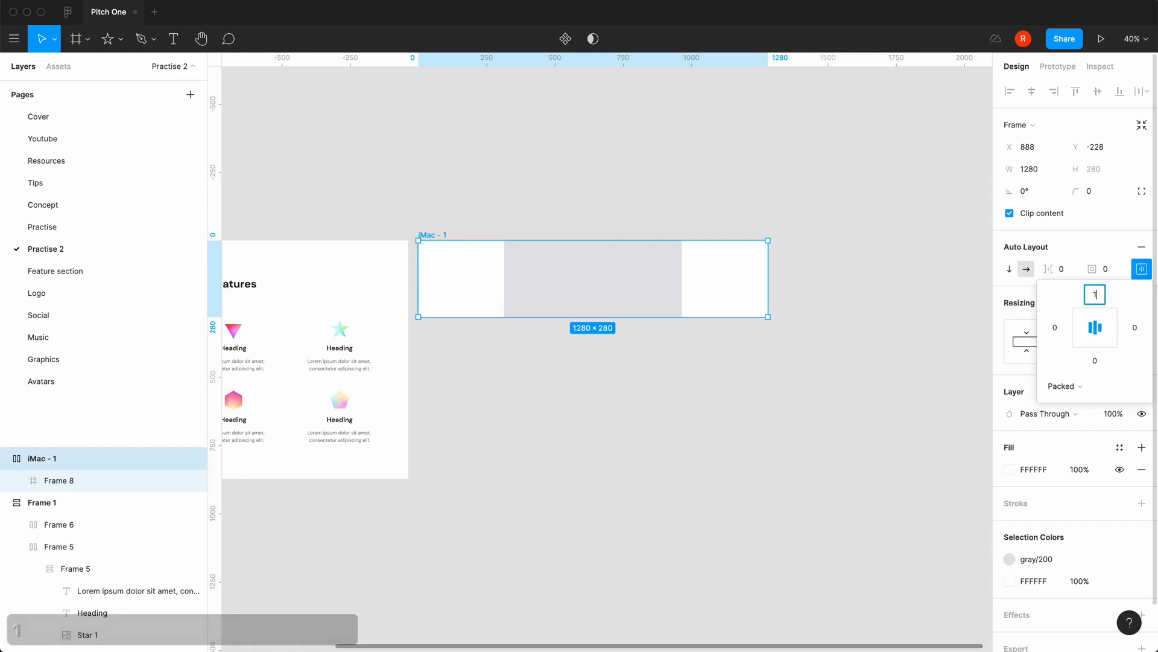
{"action": "type", "text": "28"}
{"action": "key", "text": "Return"}
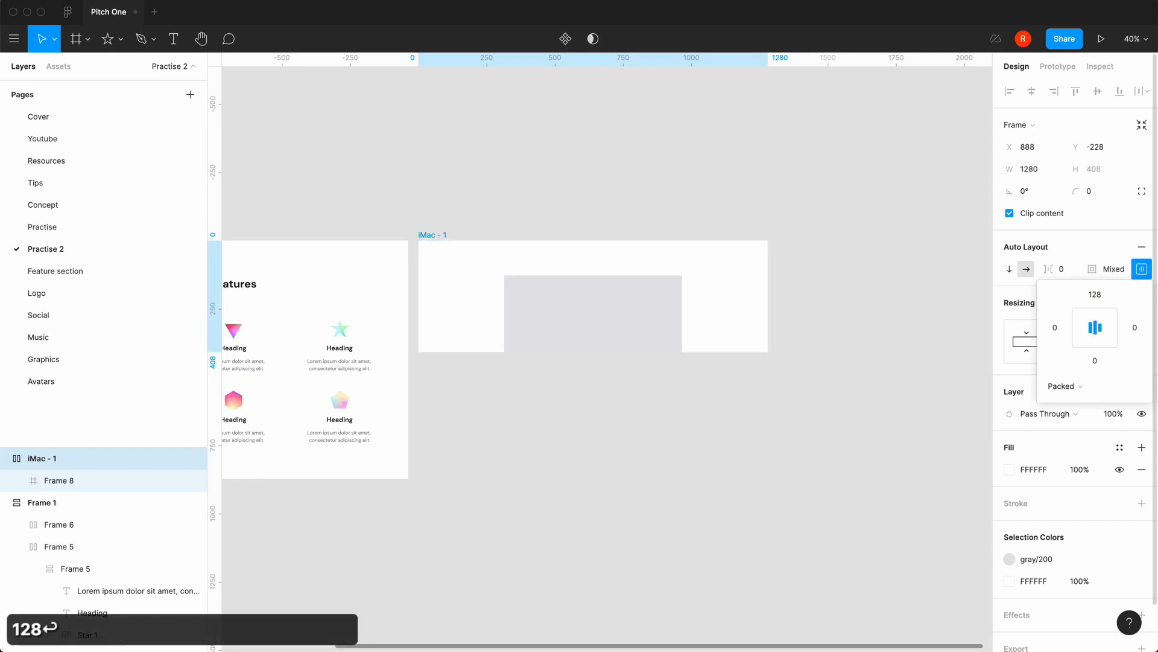
{"action": "left_click", "coordinate": [1094, 361]}
{"action": "type", "text": "128"}
{"action": "key", "text": "Return"}
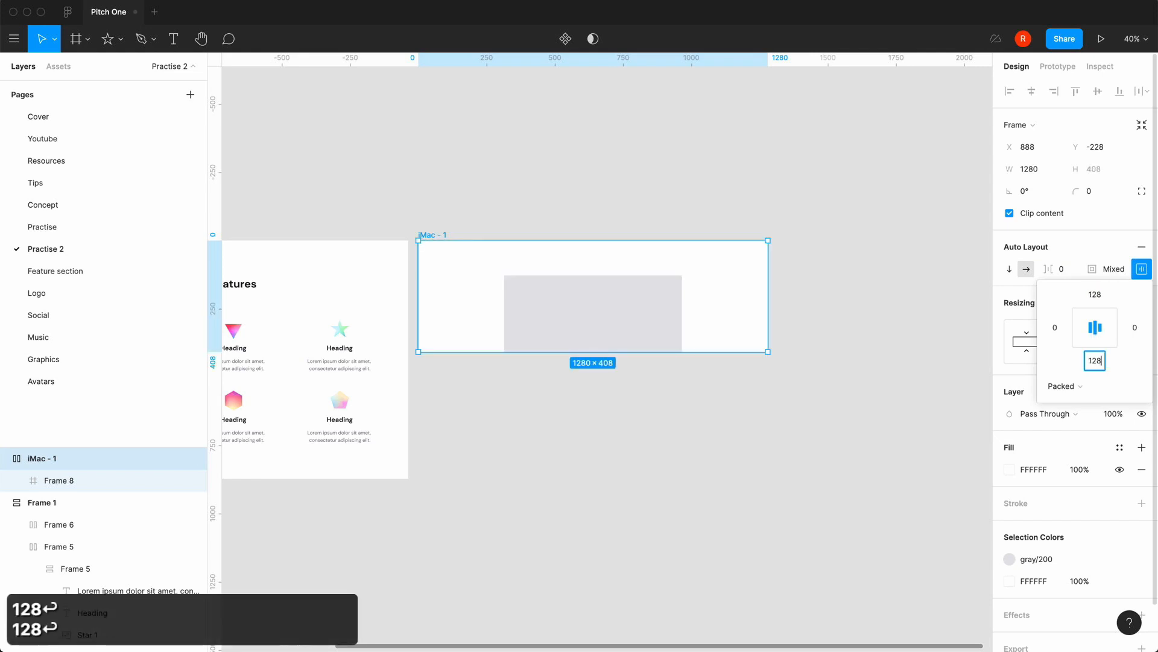
Set the inner grey frame's horizontal resizing to Fill container.
{"action": "left_click", "coordinate": [580, 331]}
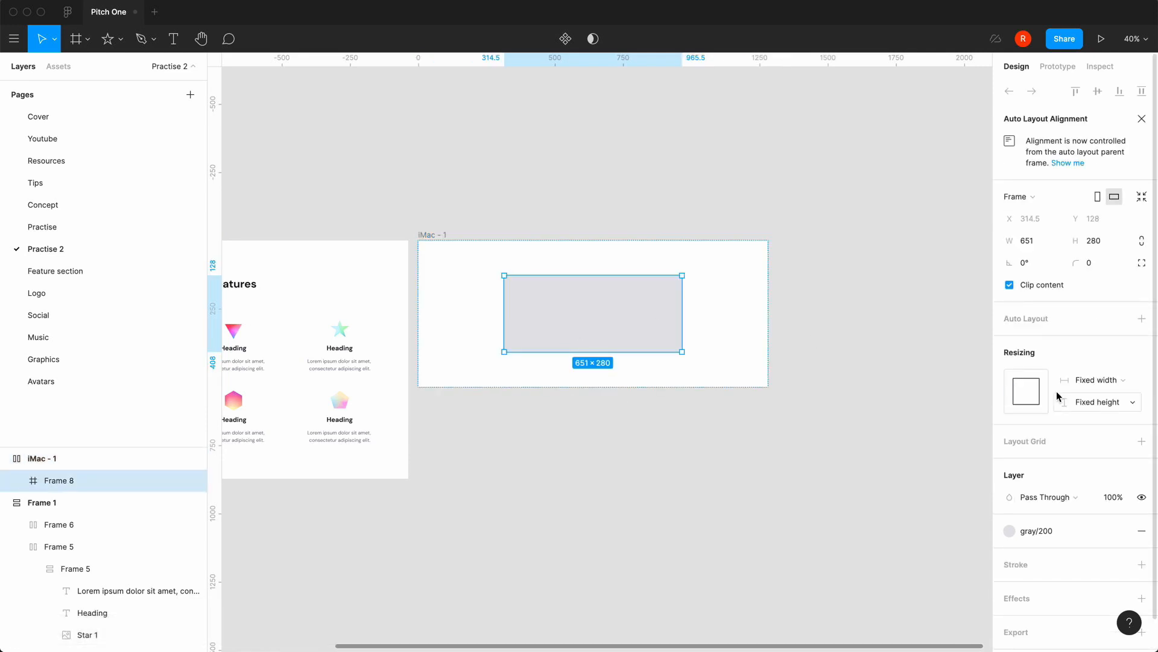
{"action": "left_click", "coordinate": [1089, 382]}
{"action": "left_click", "coordinate": [1089, 395]}
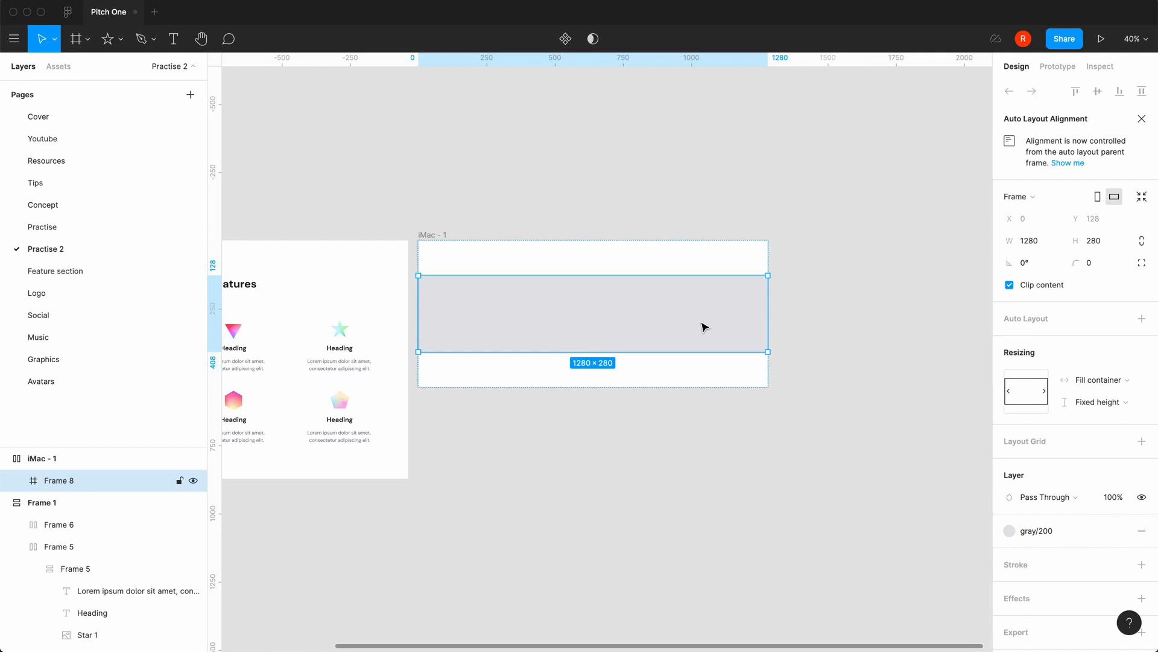
Copy the grey frame and paste two duplicates beside it inside the iMac - 1 frame.
{"action": "key", "text": "super+c"}
{"action": "key", "text": "super+v"}
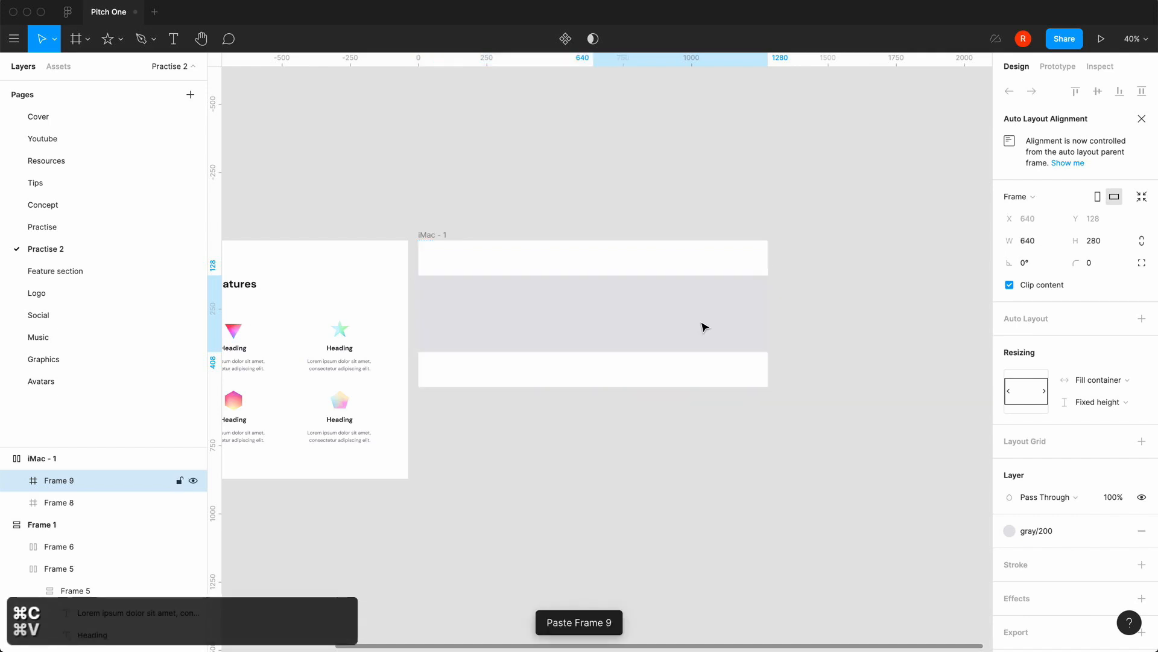
{"action": "key", "text": "super+v"}
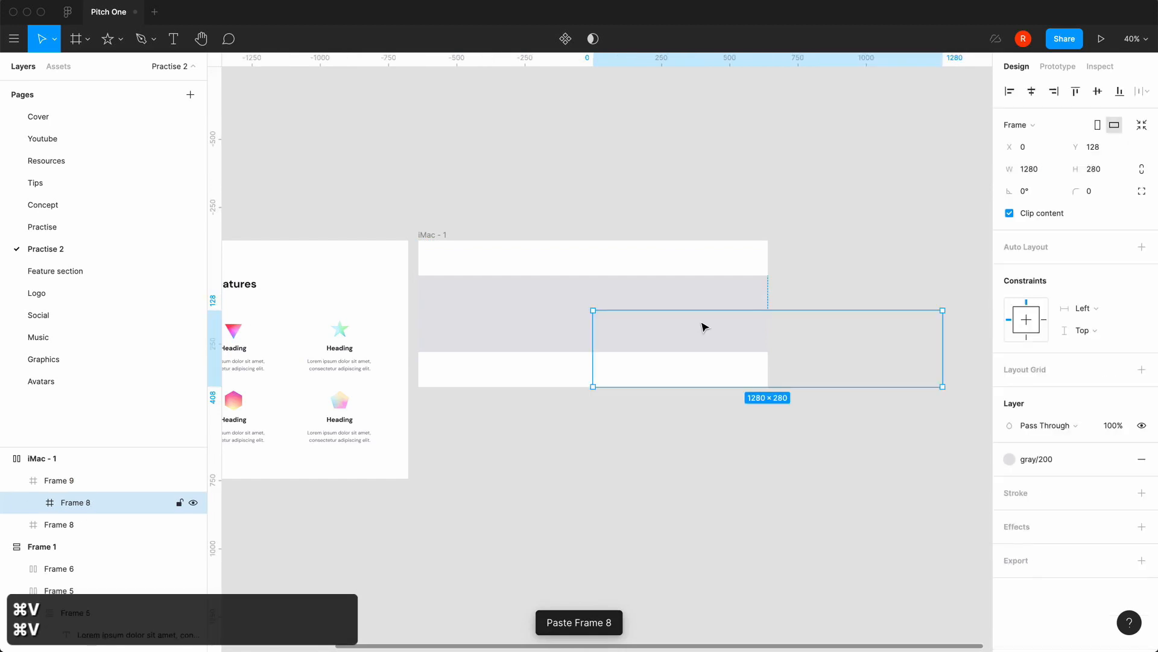
{"action": "key", "text": "super+z"}
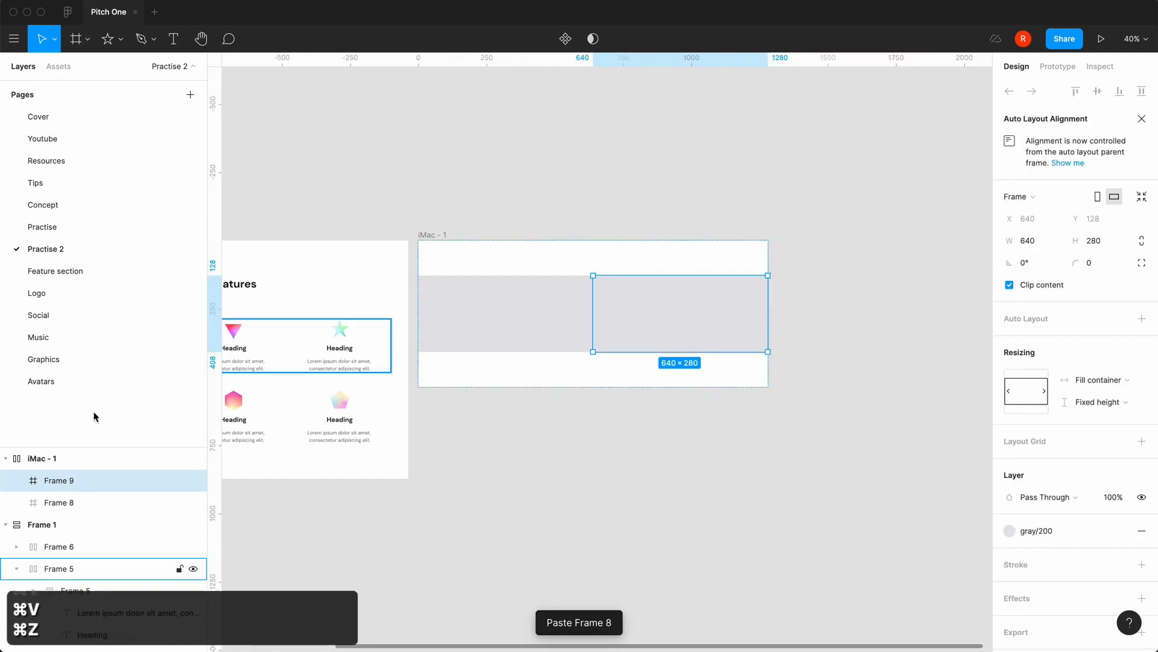
{"action": "left_click", "coordinate": [28, 460]}
{"action": "key", "text": "super+v"}
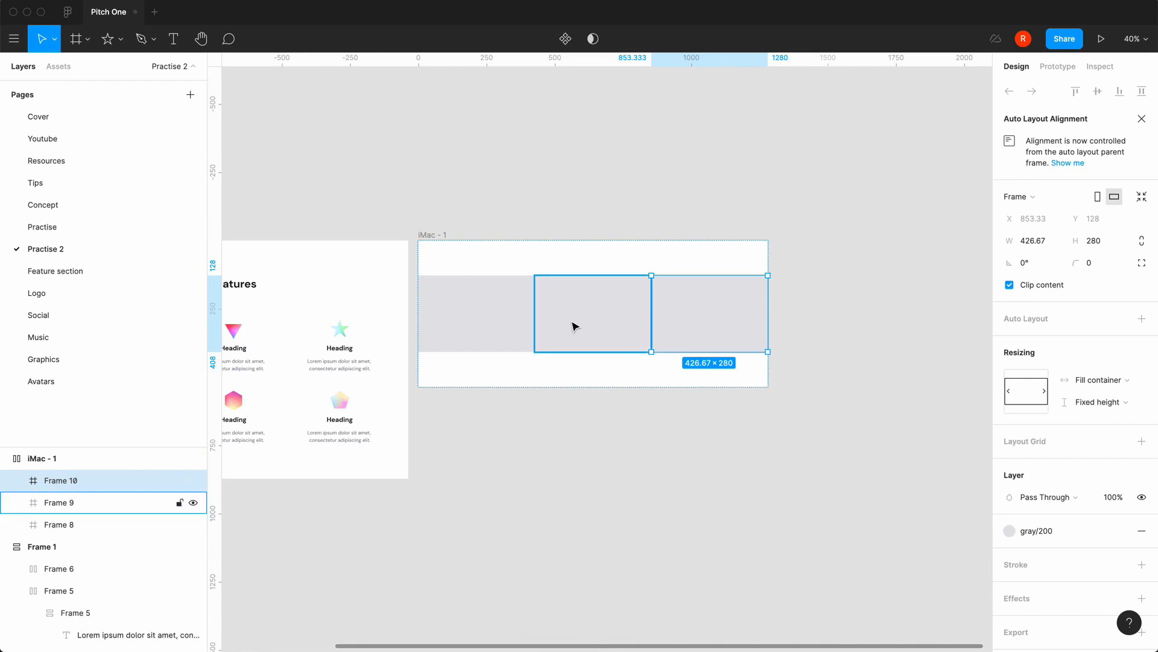
Wrap the three grey frames in an auto layout row with 16 item spacing and Fill container width.
{"action": "left_click", "coordinate": [76, 525], "text": "shift"}
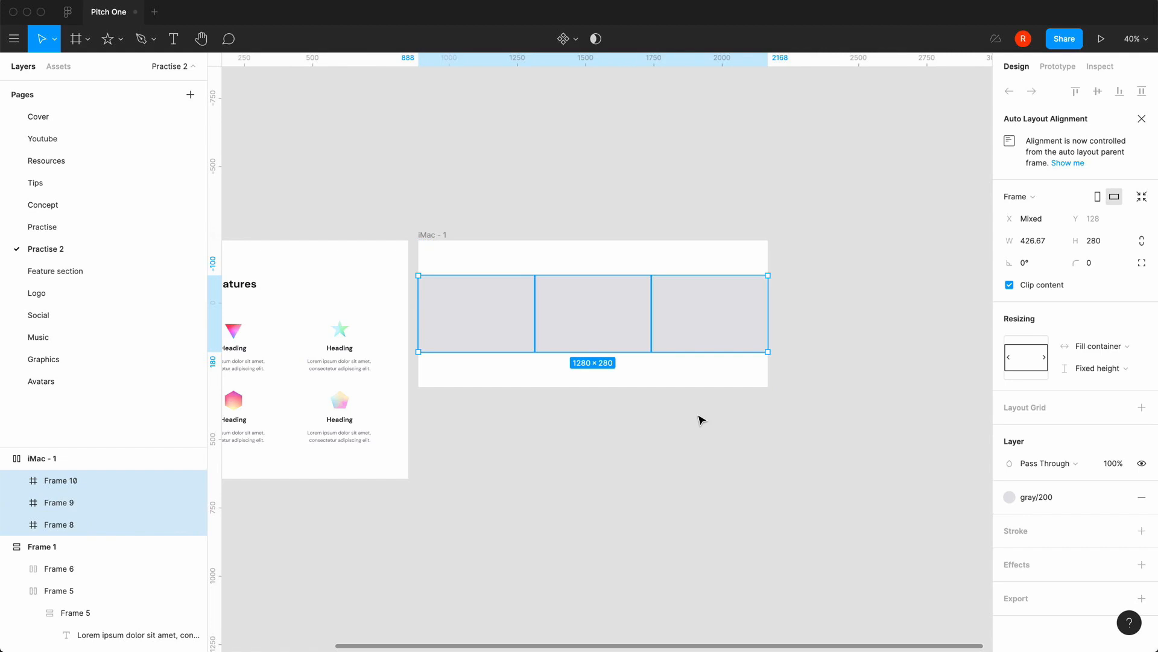
{"action": "key", "text": "shift+a"}
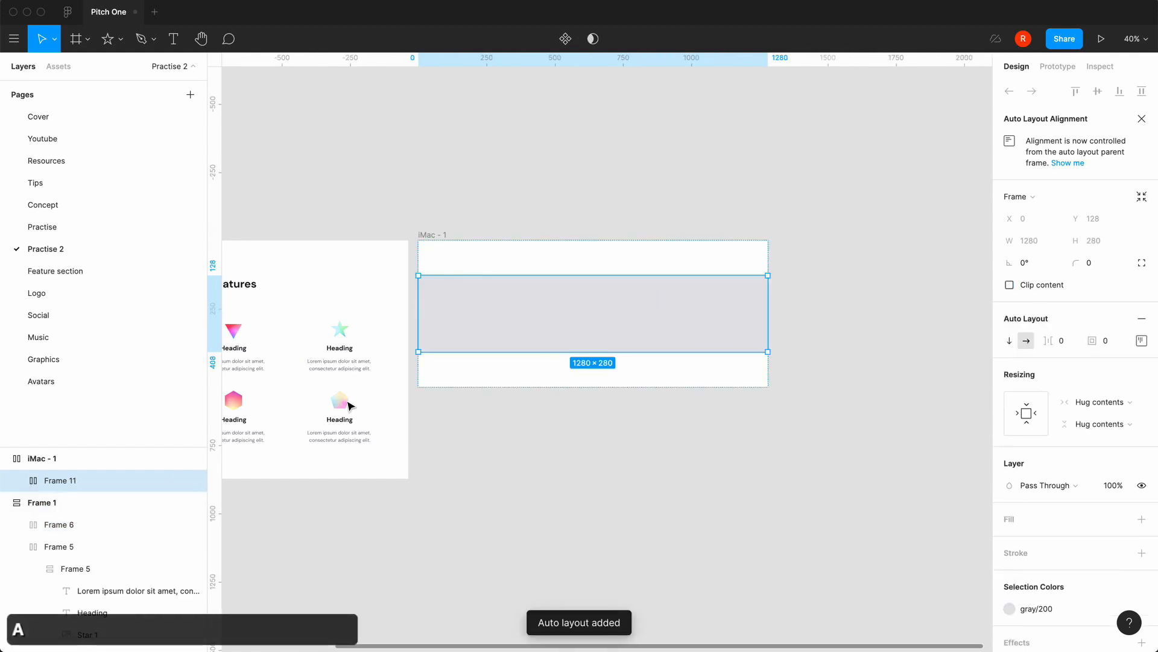
{"action": "left_click", "coordinate": [1070, 345]}
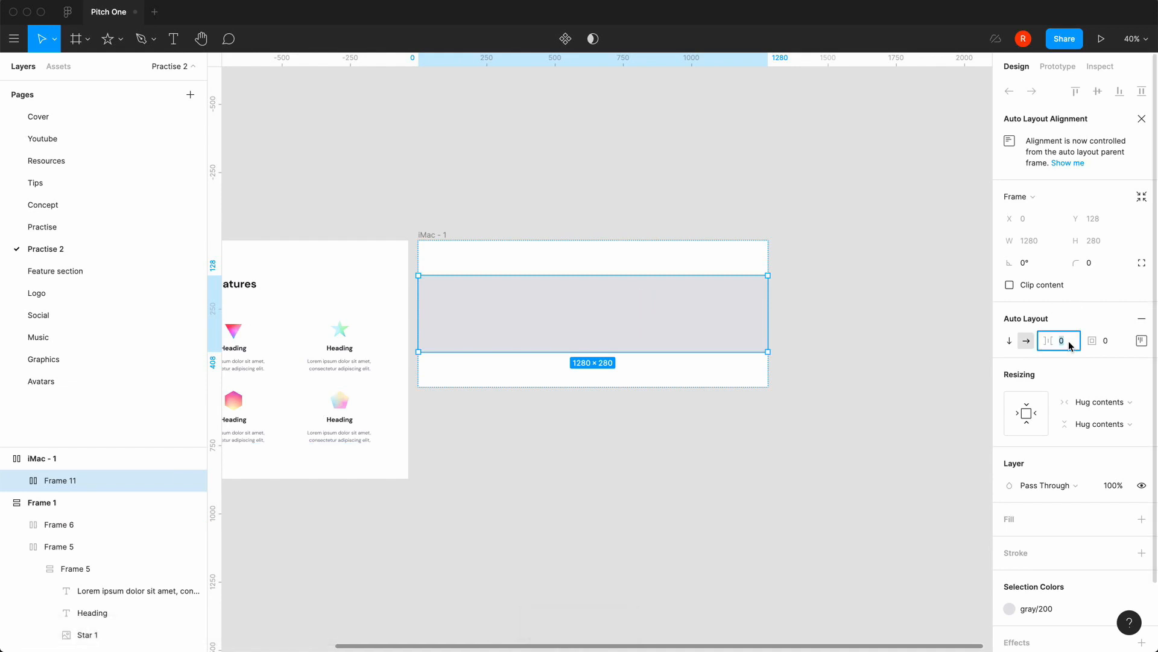
{"action": "type", "text": "16"}
{"action": "key", "text": "Return"}
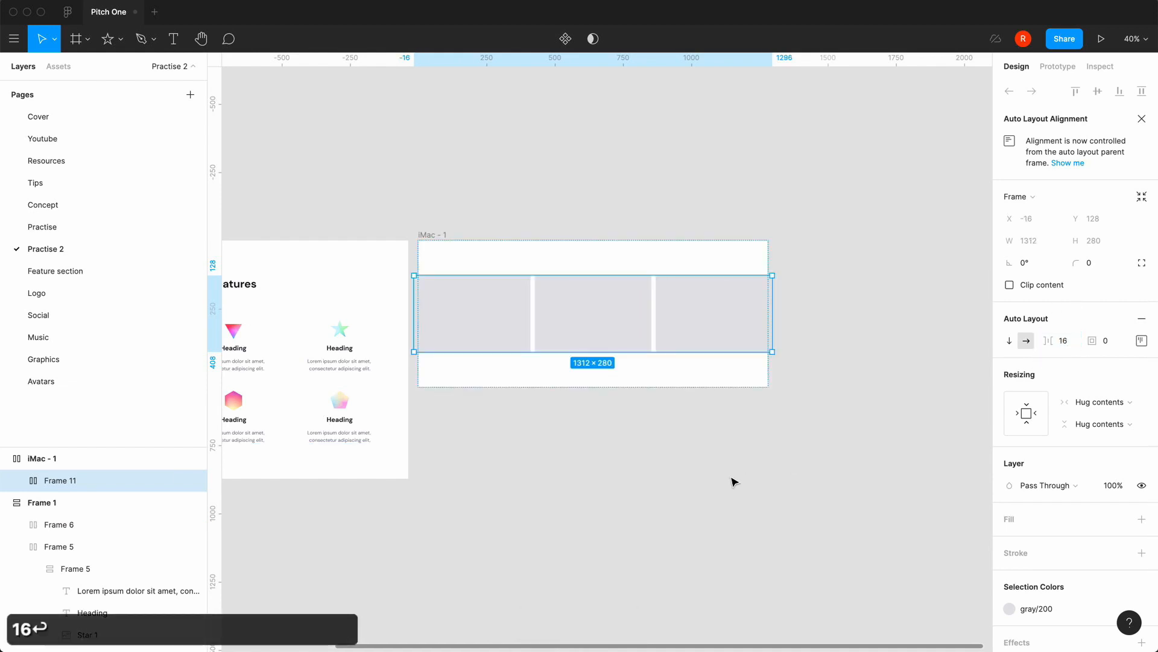
{"action": "left_click", "coordinate": [1096, 403]}
{"action": "left_click", "coordinate": [1098, 416]}
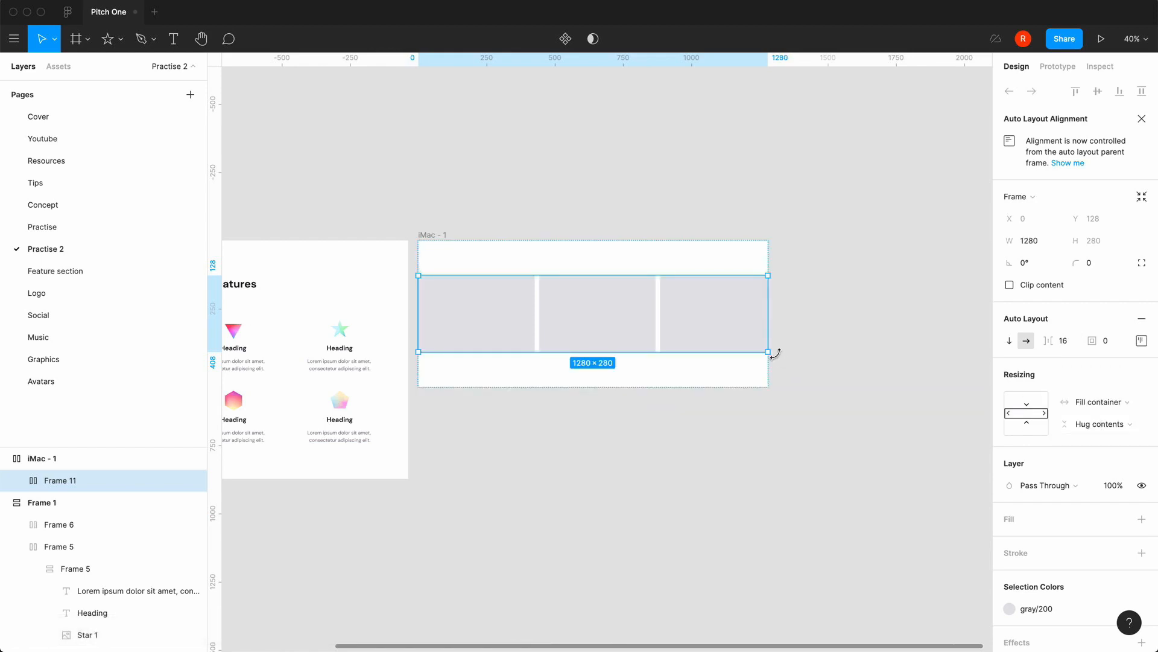
Try narrowing the auto layout row from its right edge and undo each resize.
{"action": "left_click_drag", "start_coordinate": [767, 314], "coordinate": [605, 323]}
{"action": "key", "text": "super+z"}
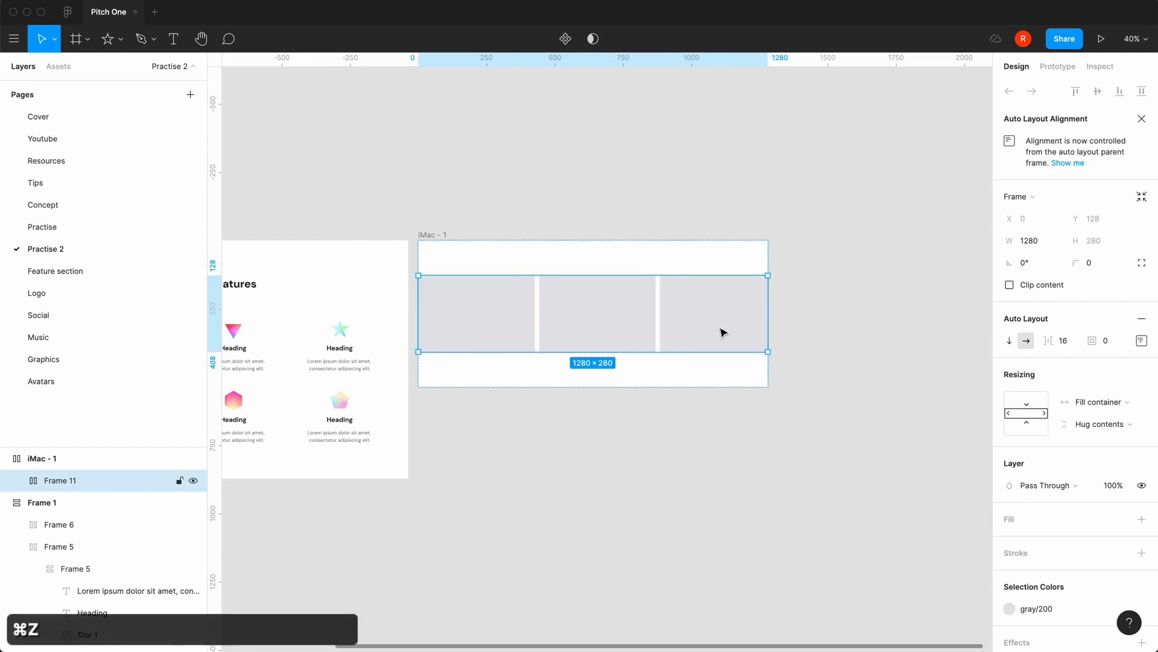
{"action": "left_click_drag", "start_coordinate": [767, 318], "coordinate": [698, 320]}
{"action": "key", "text": "super+z"}
Set the horizontal resizing of each of the three grey frames to Fill container.
{"action": "double_click", "coordinate": [509, 339]}
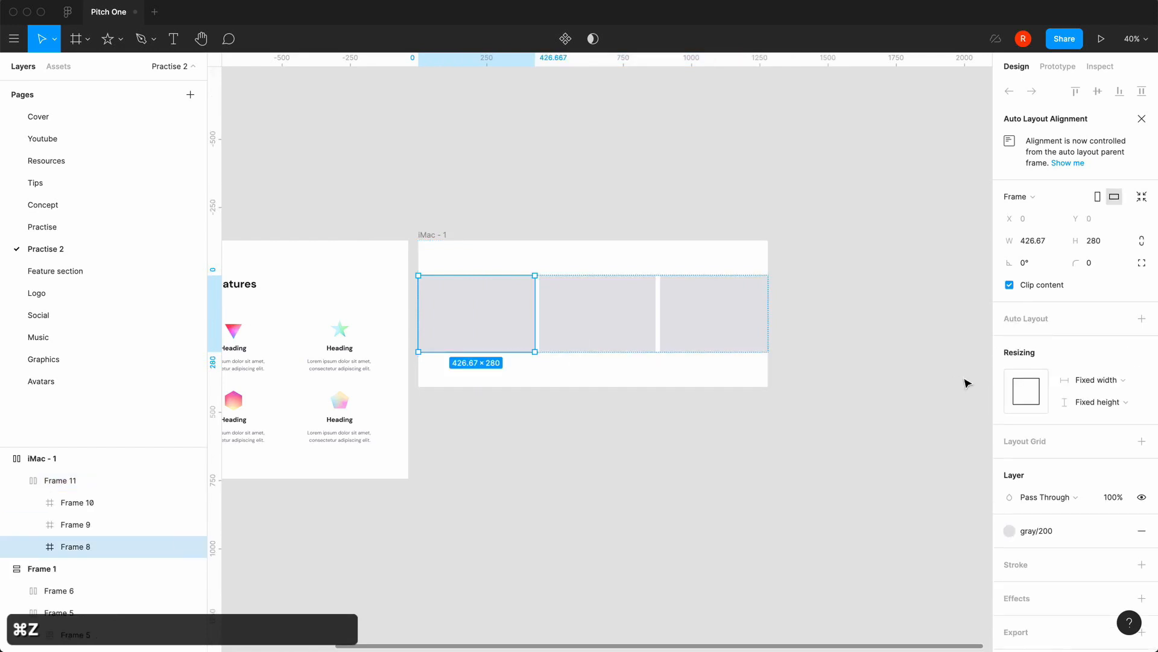
{"action": "left_click", "coordinate": [1103, 388]}
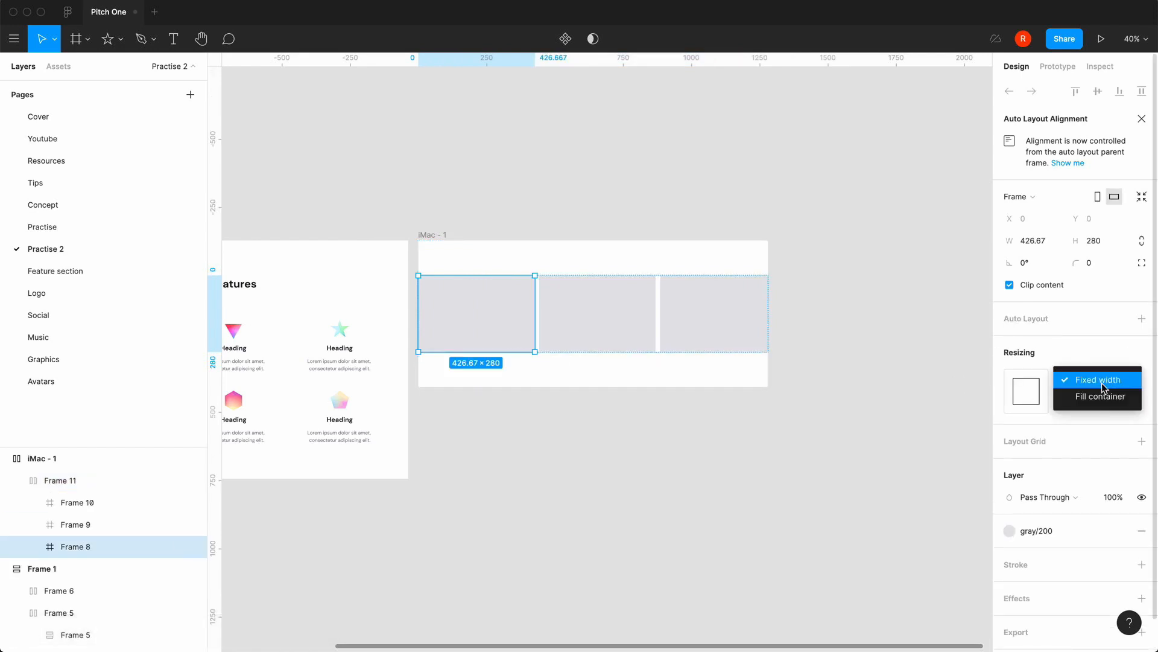
{"action": "left_click", "coordinate": [1105, 396]}
{"action": "left_click", "coordinate": [616, 327]}
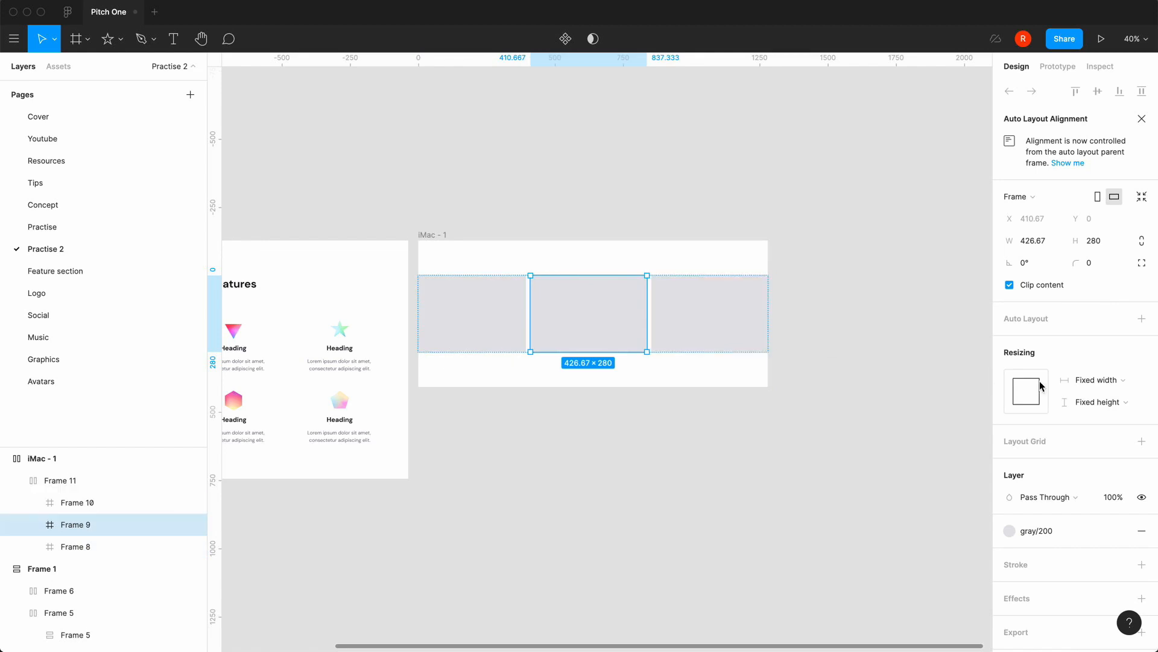
{"action": "left_click", "coordinate": [1103, 380]}
{"action": "left_click", "coordinate": [1106, 396]}
{"action": "left_click", "coordinate": [709, 314]}
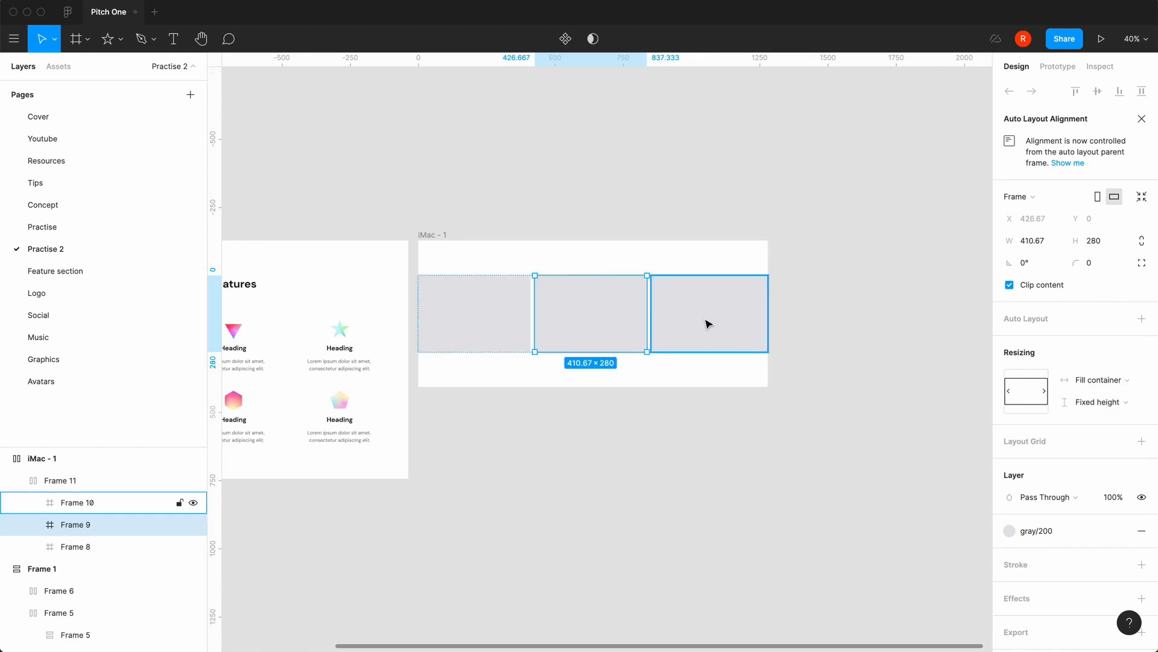
{"action": "left_click", "coordinate": [1098, 379]}
{"action": "left_click", "coordinate": [1098, 397]}
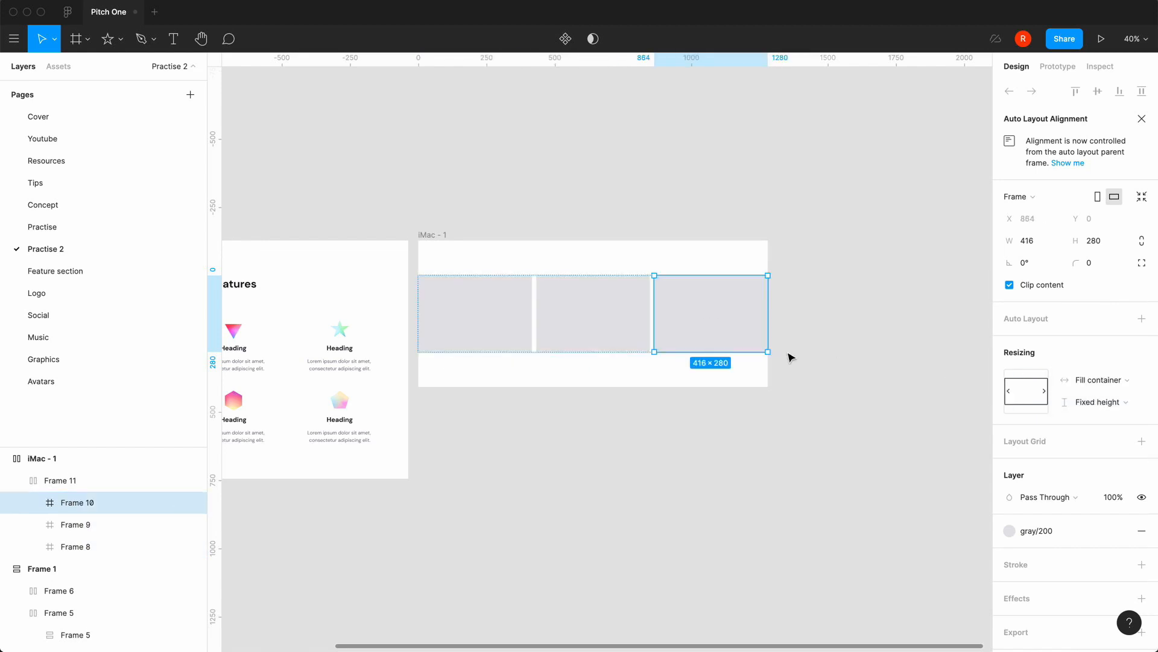
{"action": "left_click", "coordinate": [644, 470]}
Test narrowing the auto layout row to a width of about 1013 and undo the resize.
{"action": "left_click", "coordinate": [570, 332]}
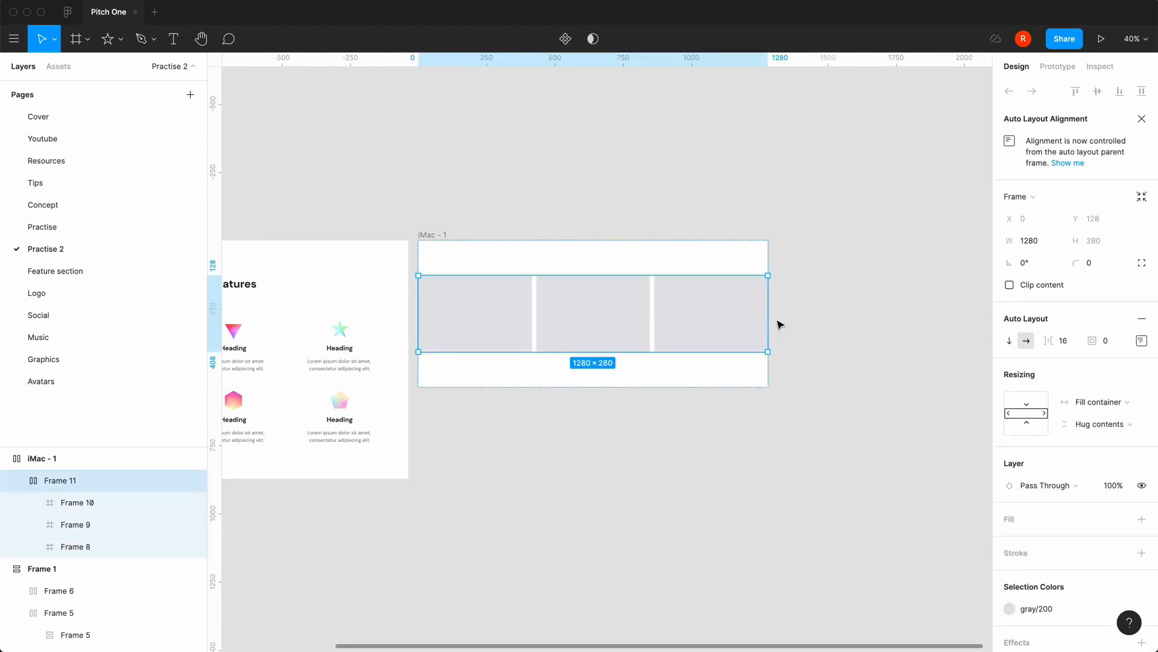
{"action": "left_click_drag", "start_coordinate": [771, 318], "coordinate": [695, 310]}
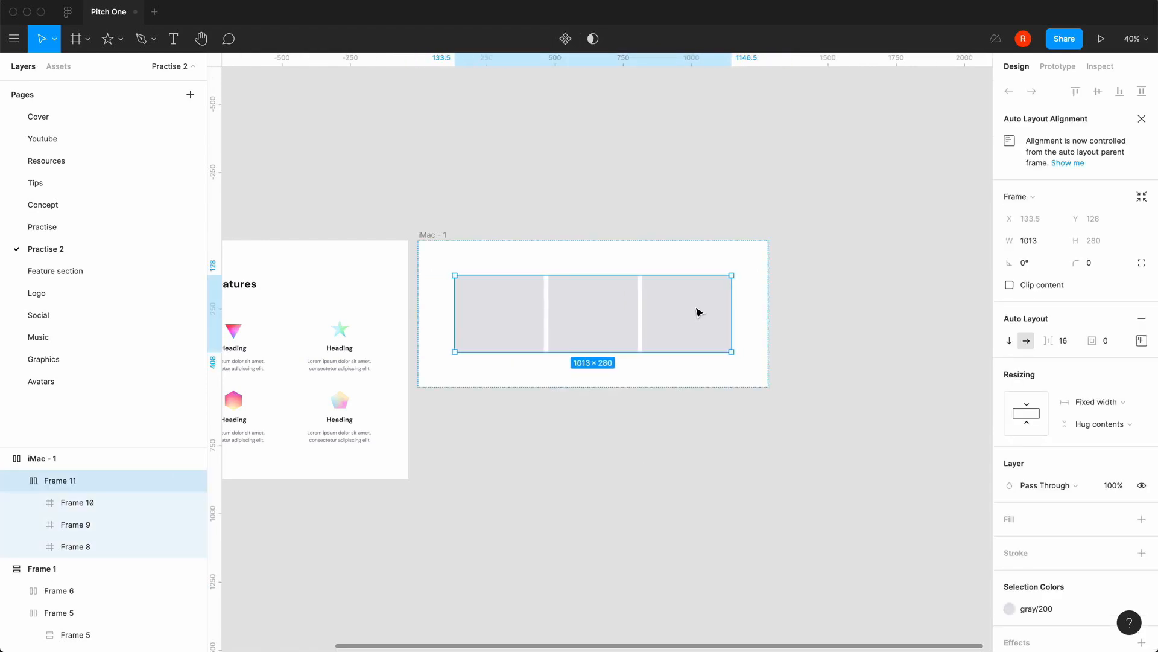
{"action": "key", "text": "super+z"}
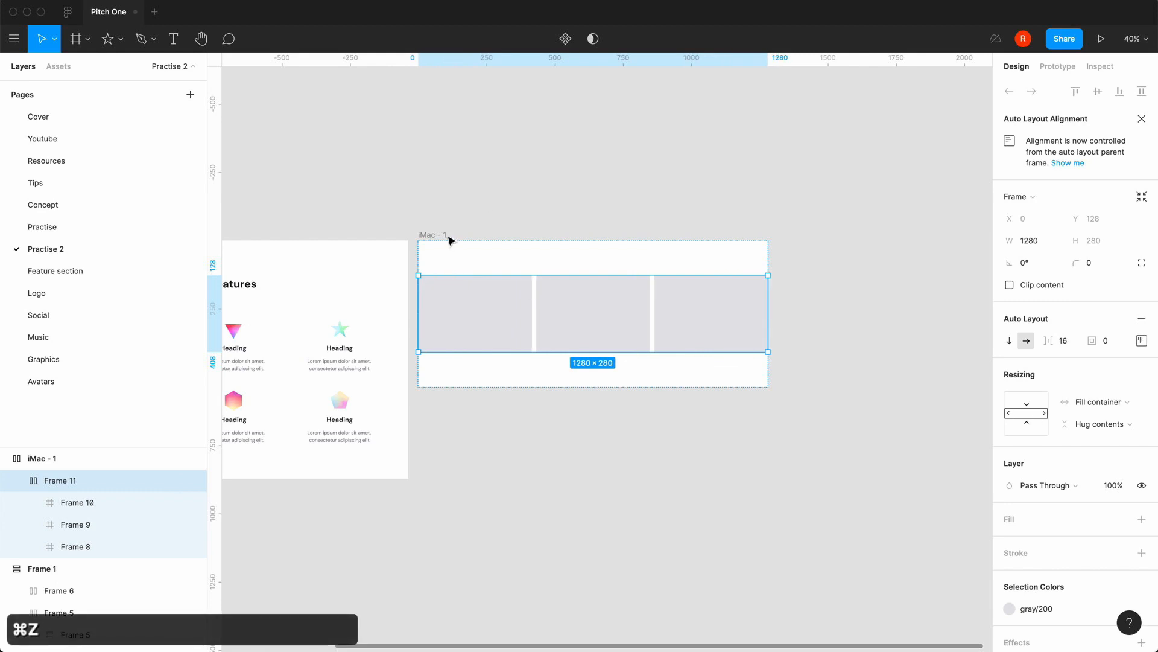
Set the iMac - 1 frame's left and right auto layout padding to 68.
{"action": "left_click", "coordinate": [462, 219]}
{"action": "left_click", "coordinate": [433, 235]}
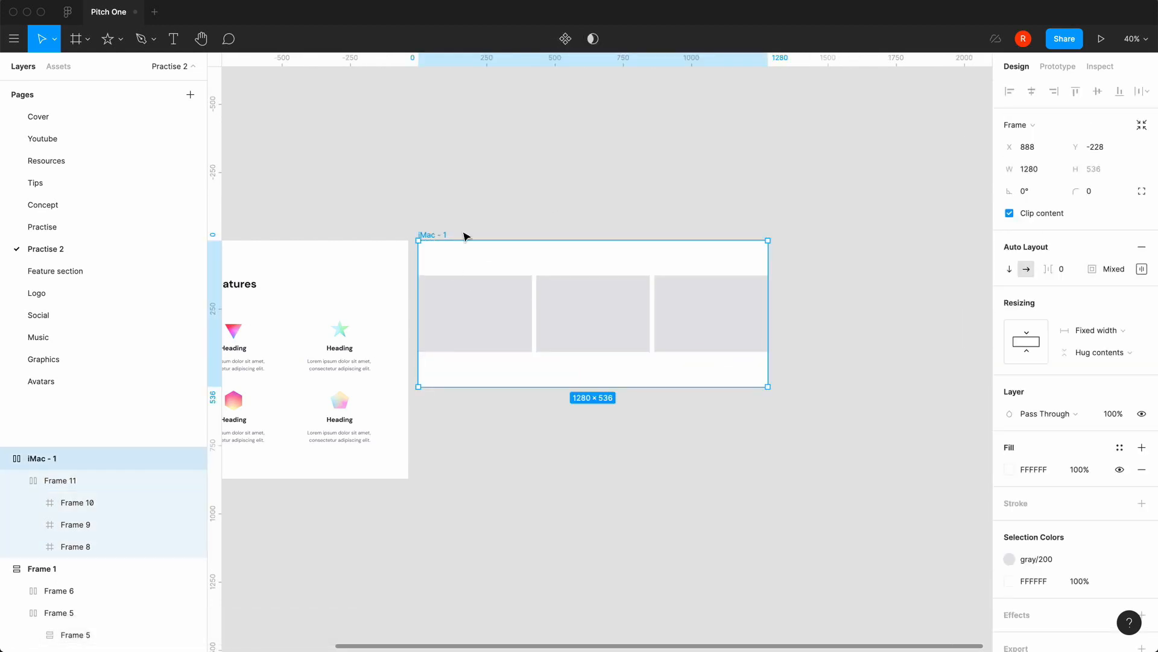
{"action": "left_click", "coordinate": [60, 482]}
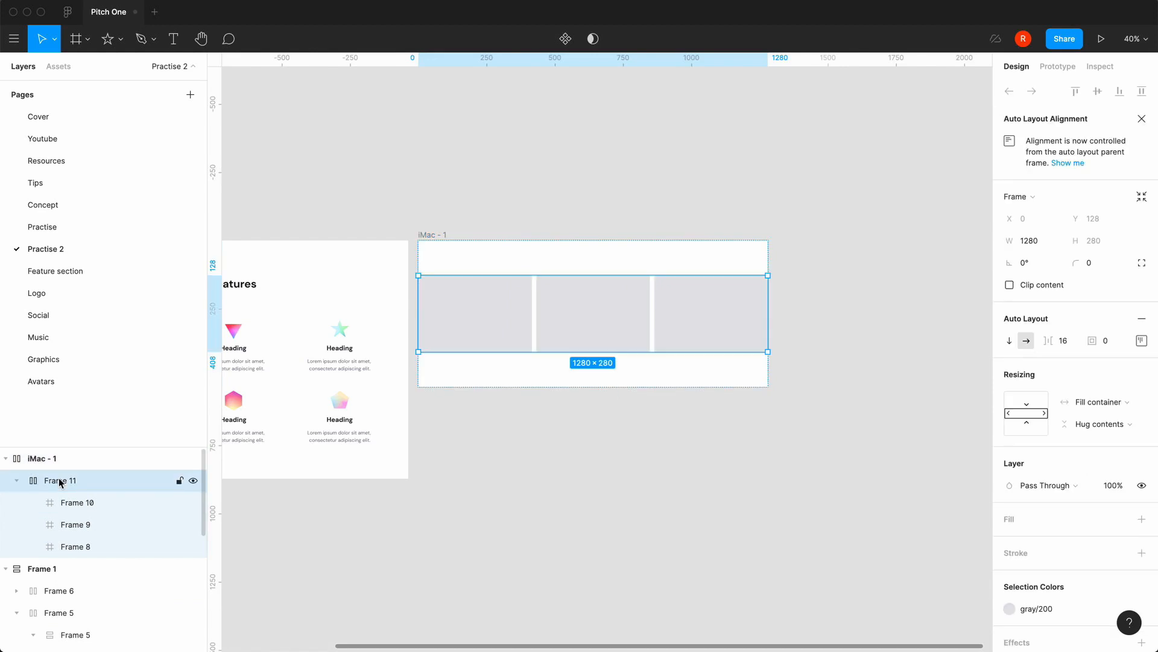
{"action": "left_click", "coordinate": [30, 459]}
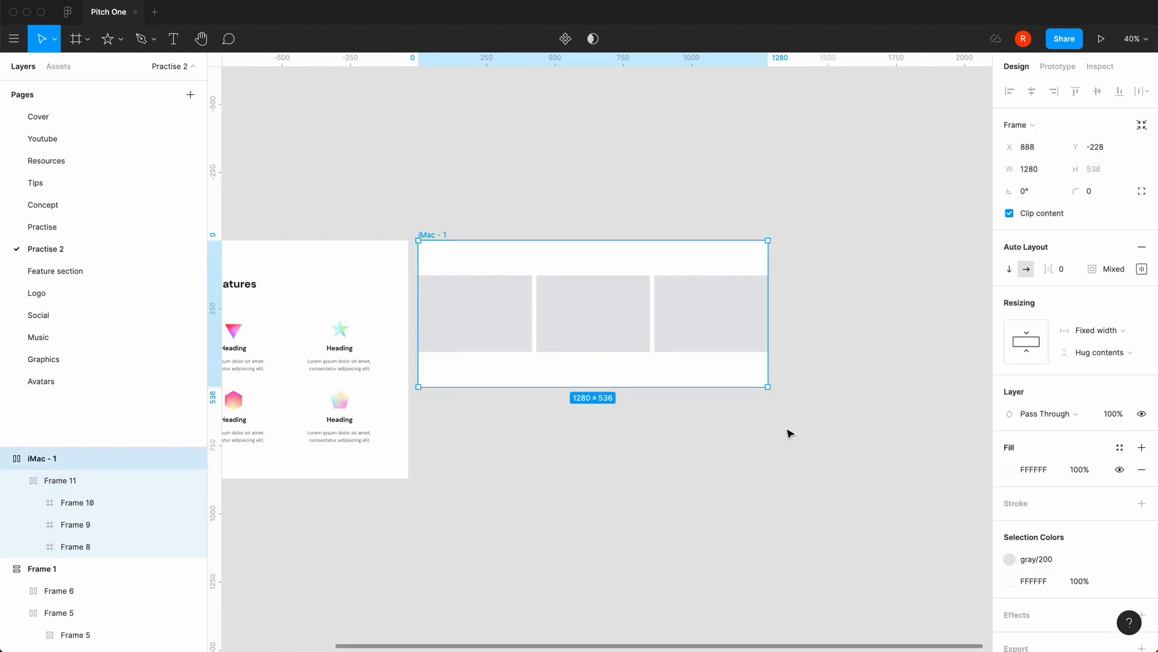
{"action": "left_click", "coordinate": [1142, 268]}
{"action": "left_click", "coordinate": [1062, 335]}
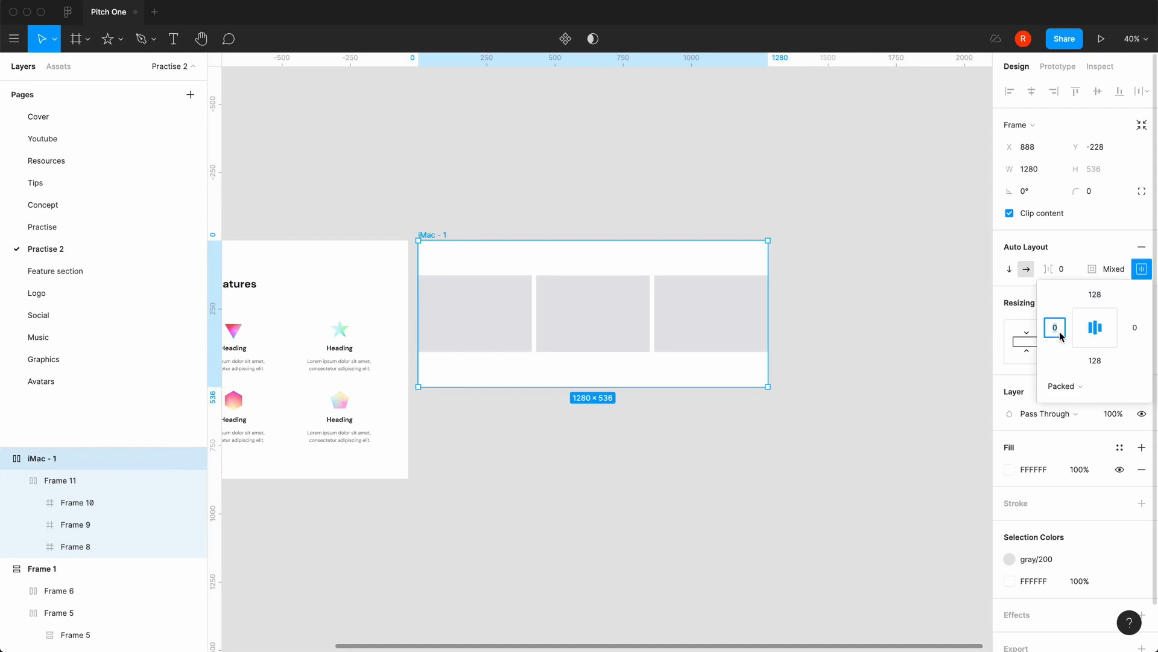
{"action": "type", "text": "68"}
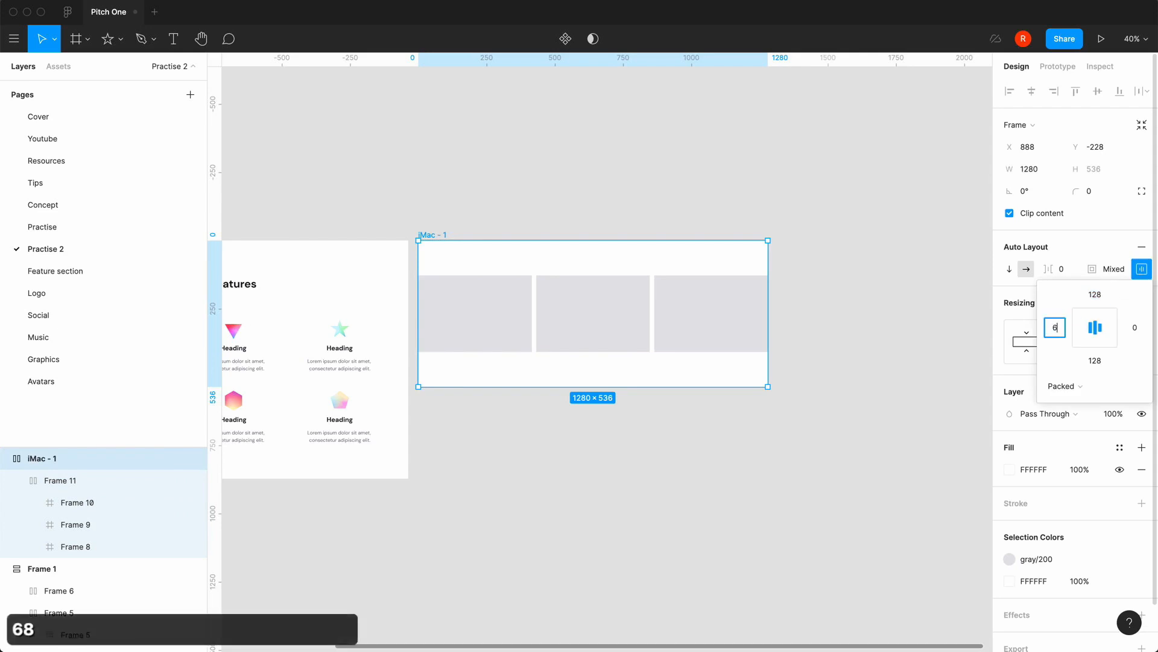
{"action": "left_click", "coordinate": [1135, 331]}
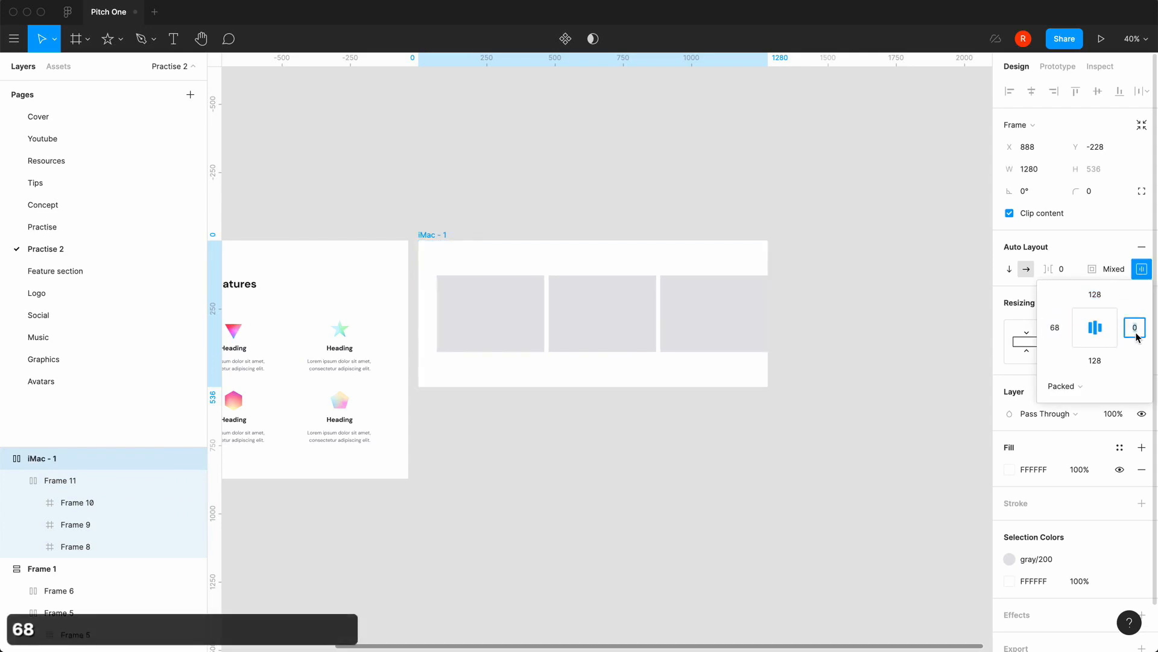
{"action": "type", "text": "68"}
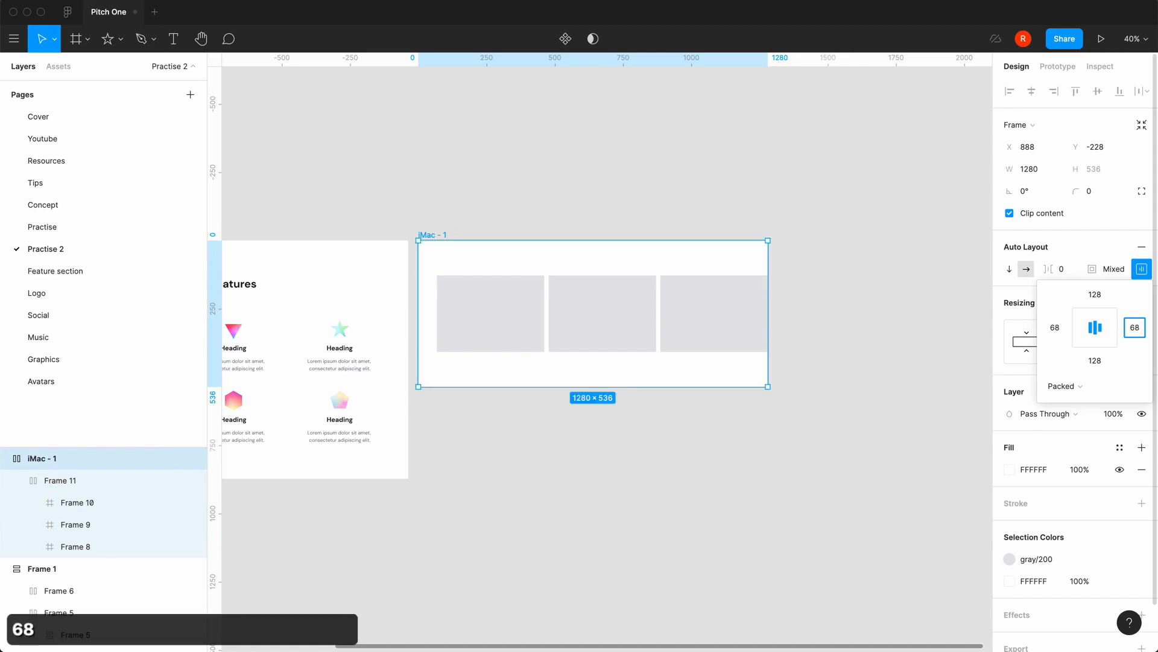
{"action": "key", "text": "Return"}
Change the iMac - 1 frame's left padding to 16*2.
{"action": "left_click", "coordinate": [1057, 333]}
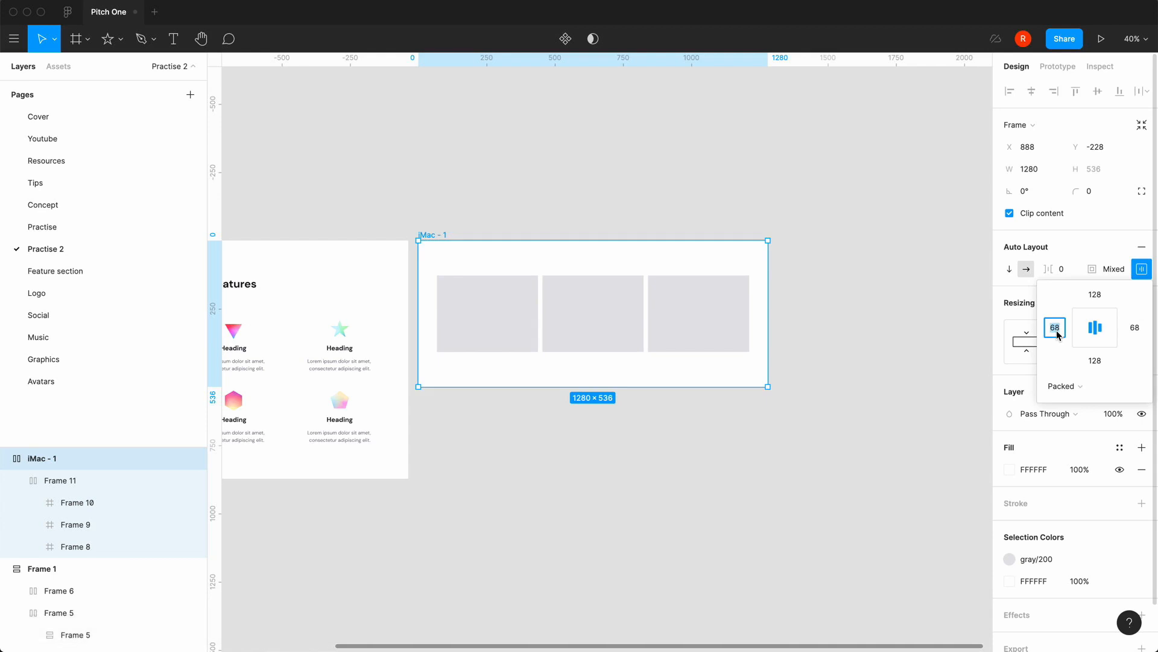
{"action": "type", "text": "16*2"}
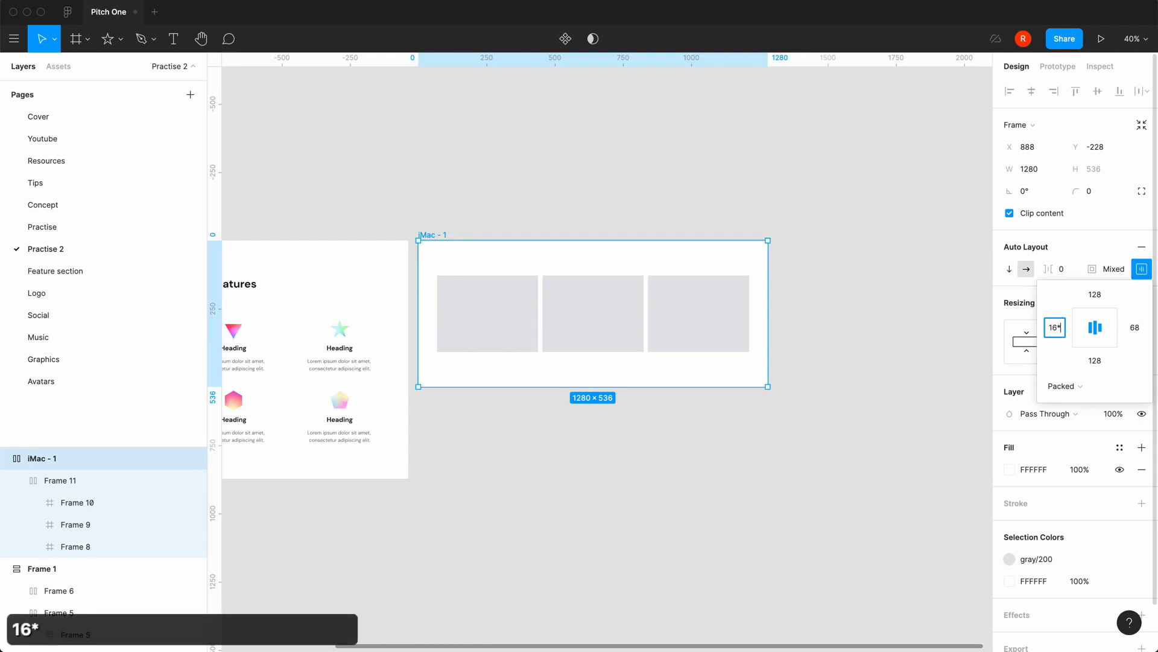
{"action": "key", "text": "Return"}
{"action": "key", "text": "Return"}
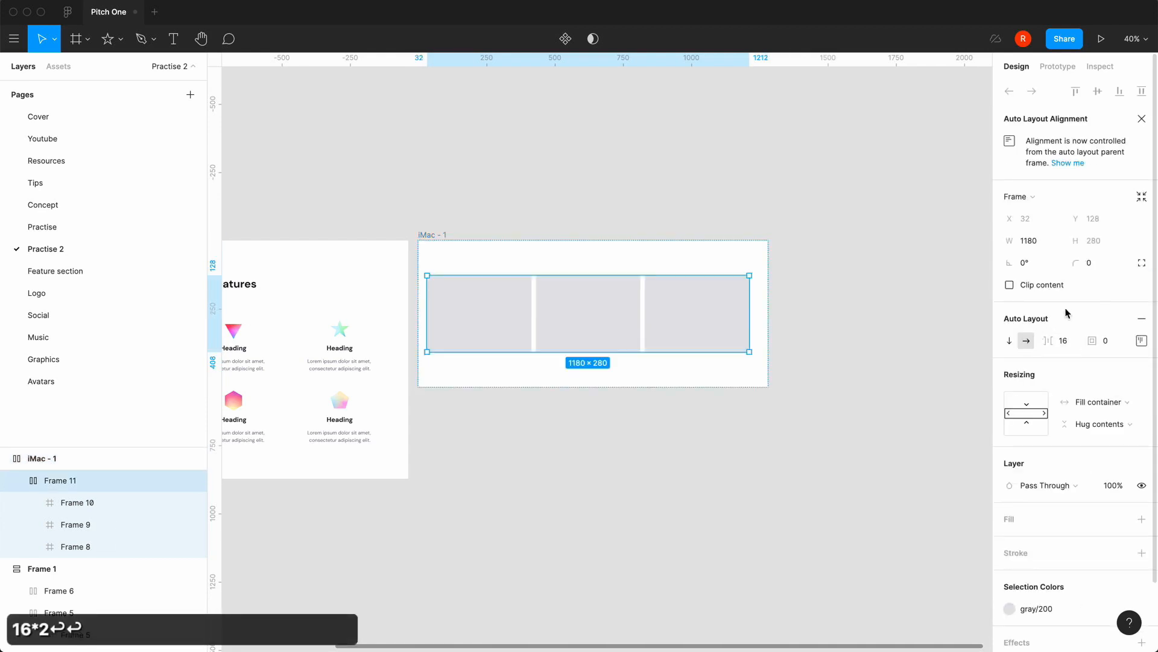
{"action": "left_click", "coordinate": [1140, 341]}
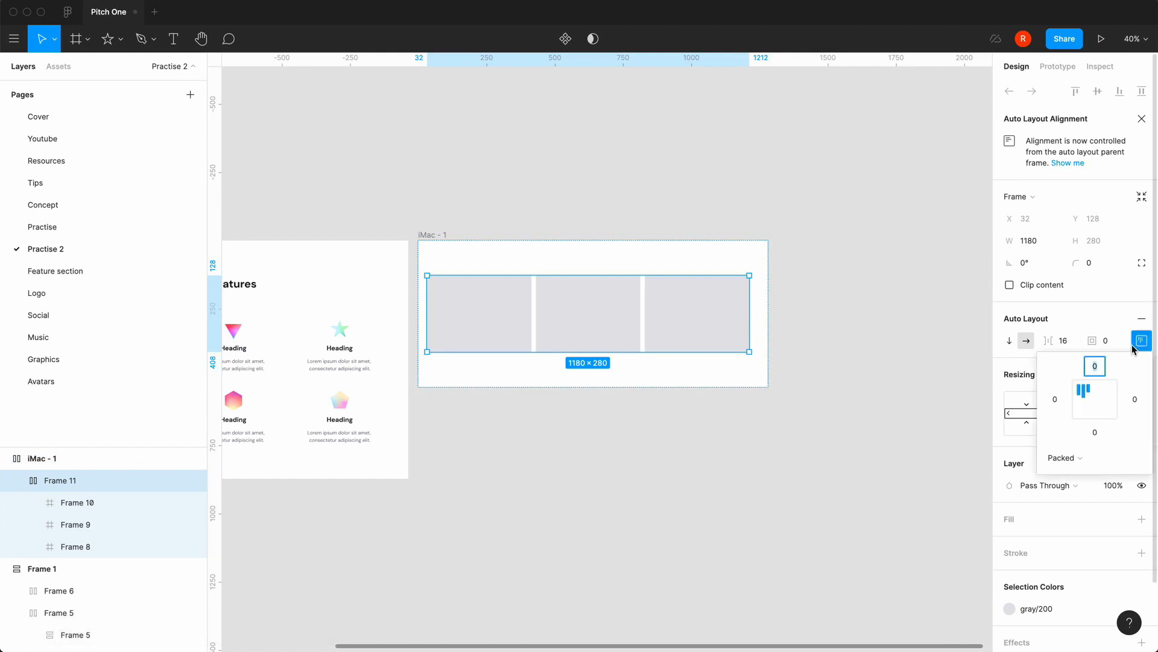
Set the iMac - 1 frame's left and right auto layout padding to 64 each.
{"action": "left_click", "coordinate": [433, 242]}
{"action": "left_click", "coordinate": [1141, 269]}
{"action": "left_click", "coordinate": [1055, 327]}
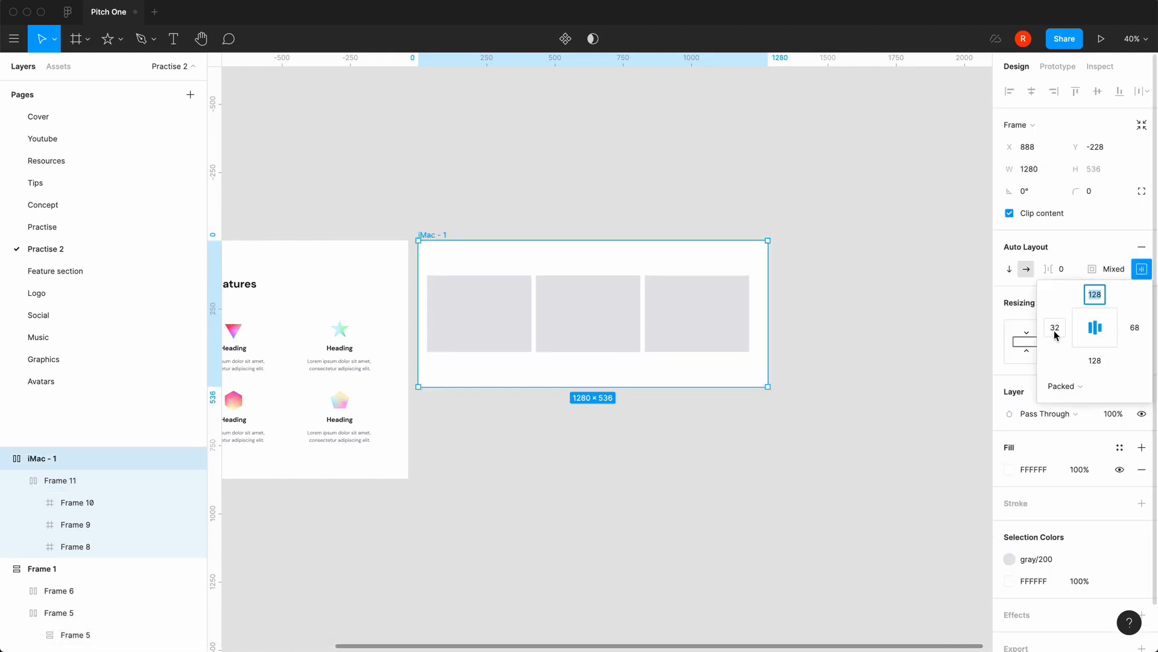
{"action": "type", "text": "32"}
{"action": "key", "text": "Return"}
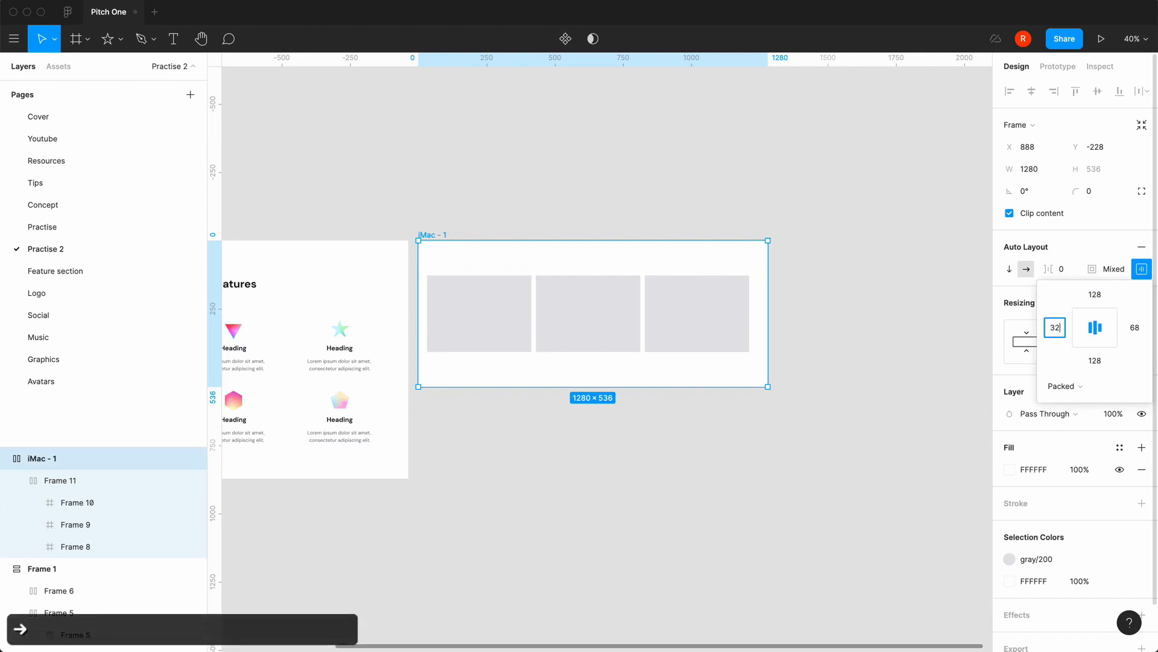
{"action": "type", "text": "*2"}
{"action": "key", "text": "Return"}
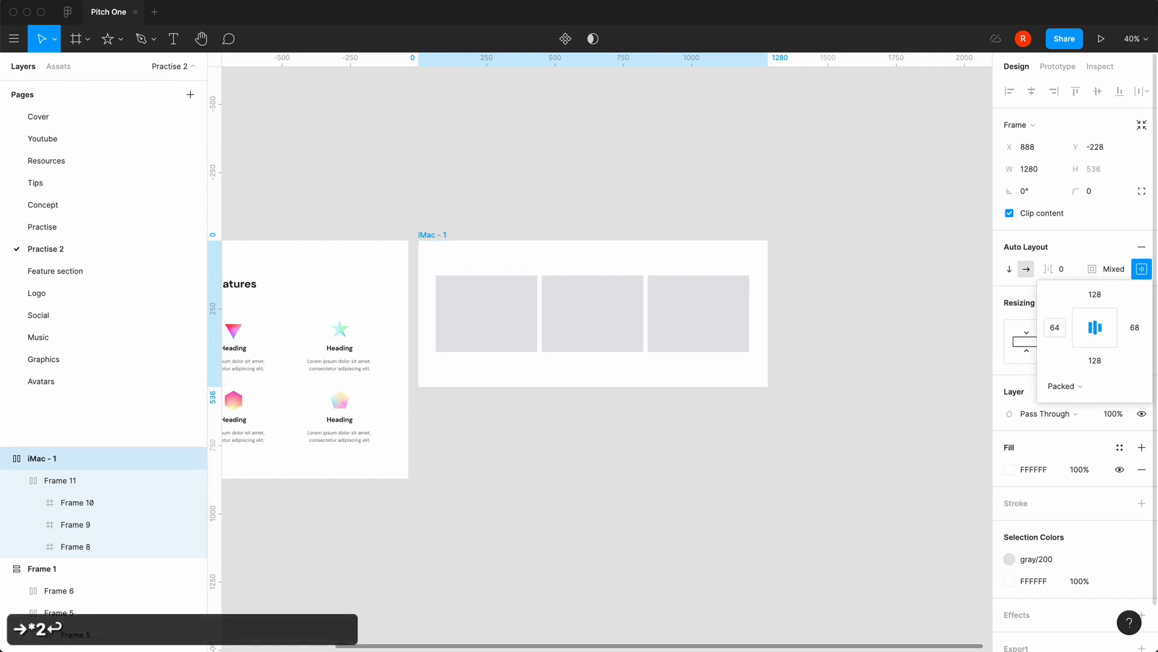
{"action": "left_click", "coordinate": [1135, 328]}
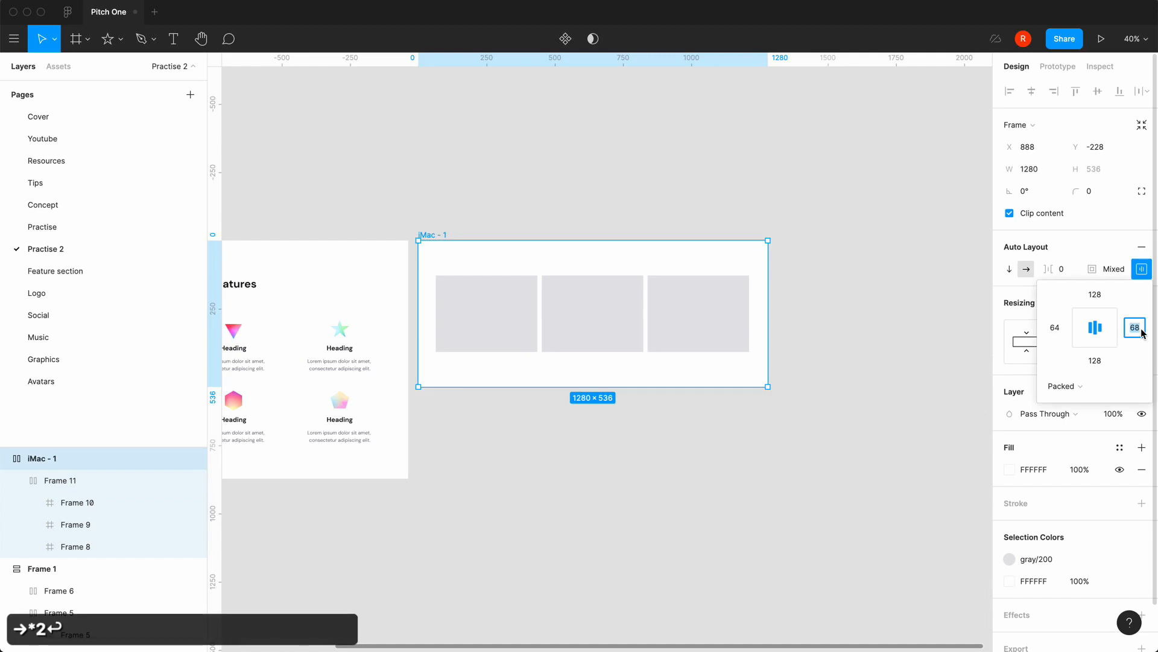
{"action": "type", "text": "64"}
{"action": "key", "text": "Return"}
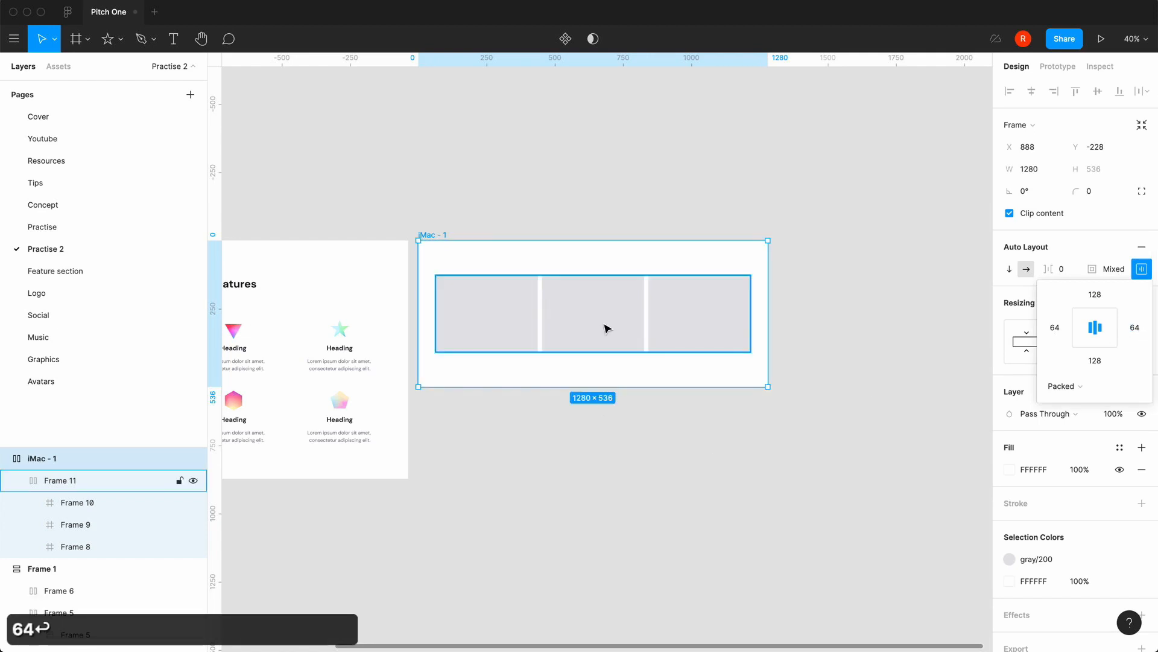
Delete the third grey frame and paste it back into the auto layout row to test the columns' resizing.
{"action": "left_click", "coordinate": [606, 328]}
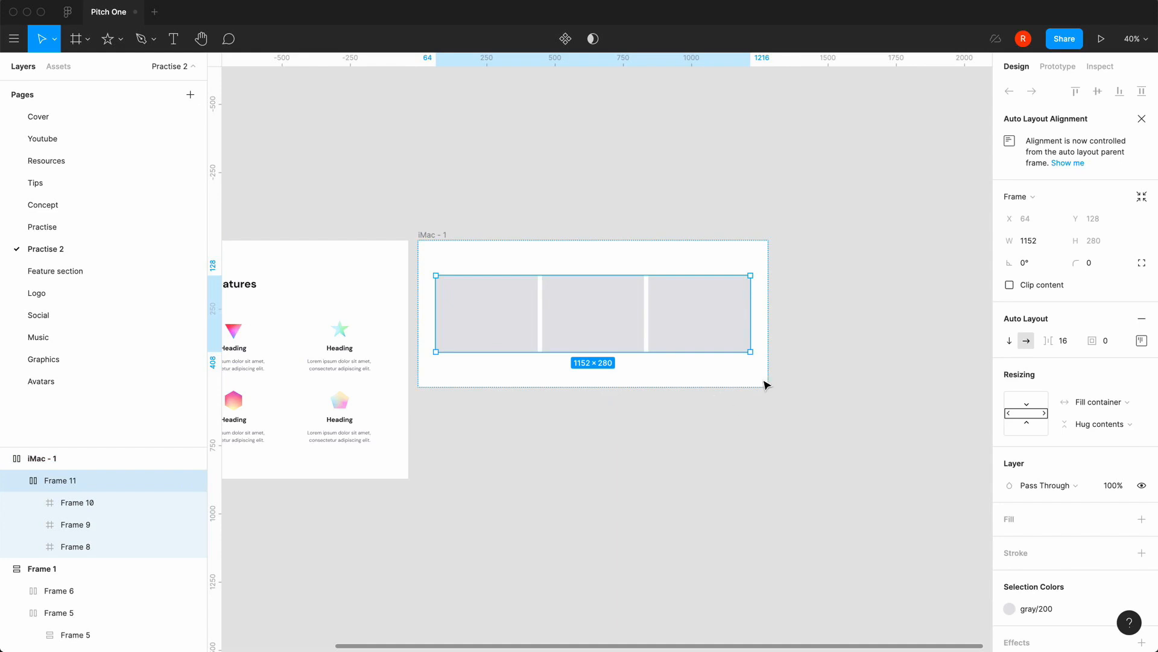
{"action": "left_click", "coordinate": [728, 315]}
{"action": "key", "text": "BackSpace"}
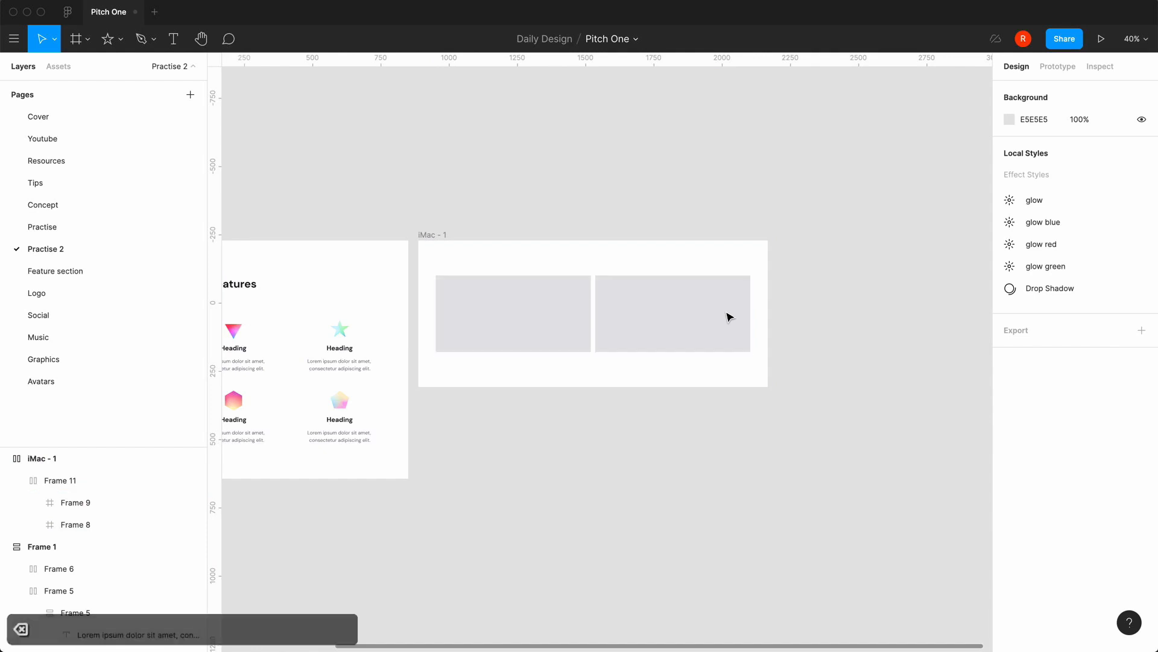
{"action": "left_click", "coordinate": [617, 334]}
{"action": "key", "text": "super+v"}
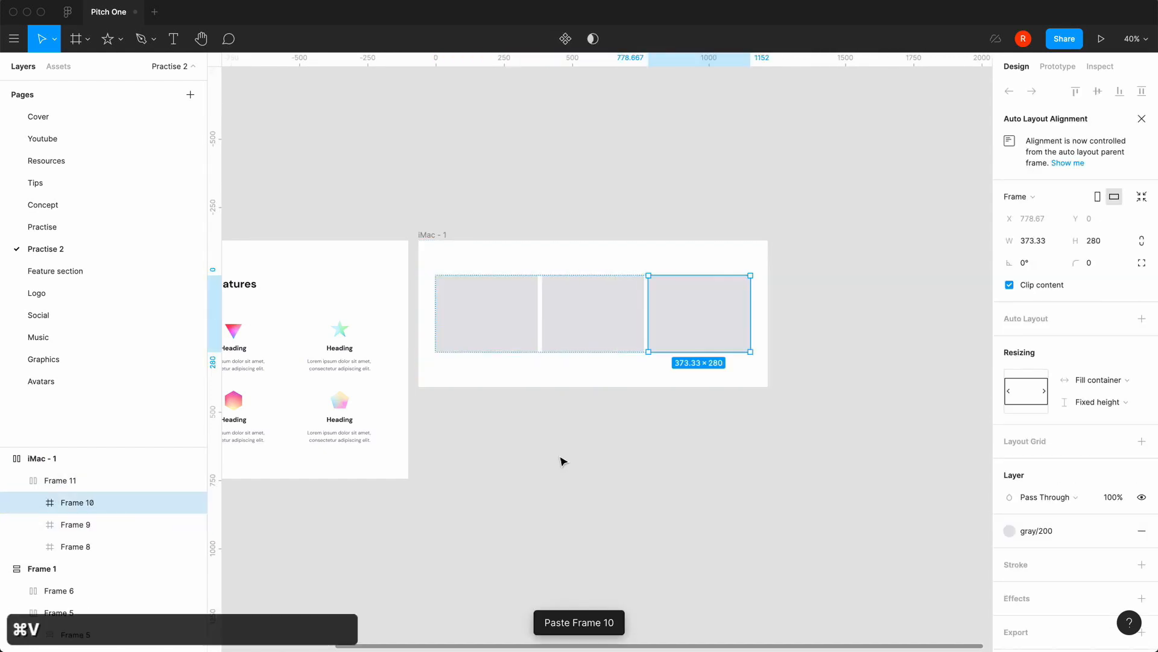
{"action": "left_click", "coordinate": [565, 465]}
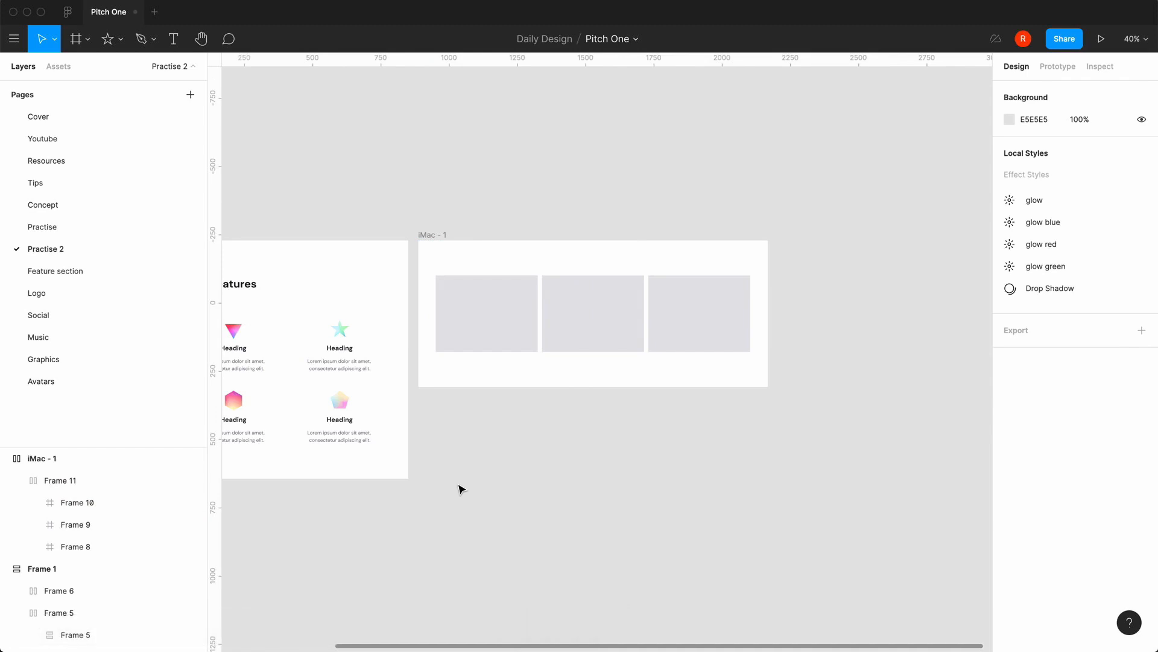
Place a 100 × 100 circle with the Ellipse tool near the upper middle of the first grey frame.
{"action": "scroll", "coordinate": [461, 489], "scroll_direction": "left", "scroll_amount": 4}
{"action": "scroll", "coordinate": [461, 488], "scroll_direction": "right", "scroll_amount": 2}
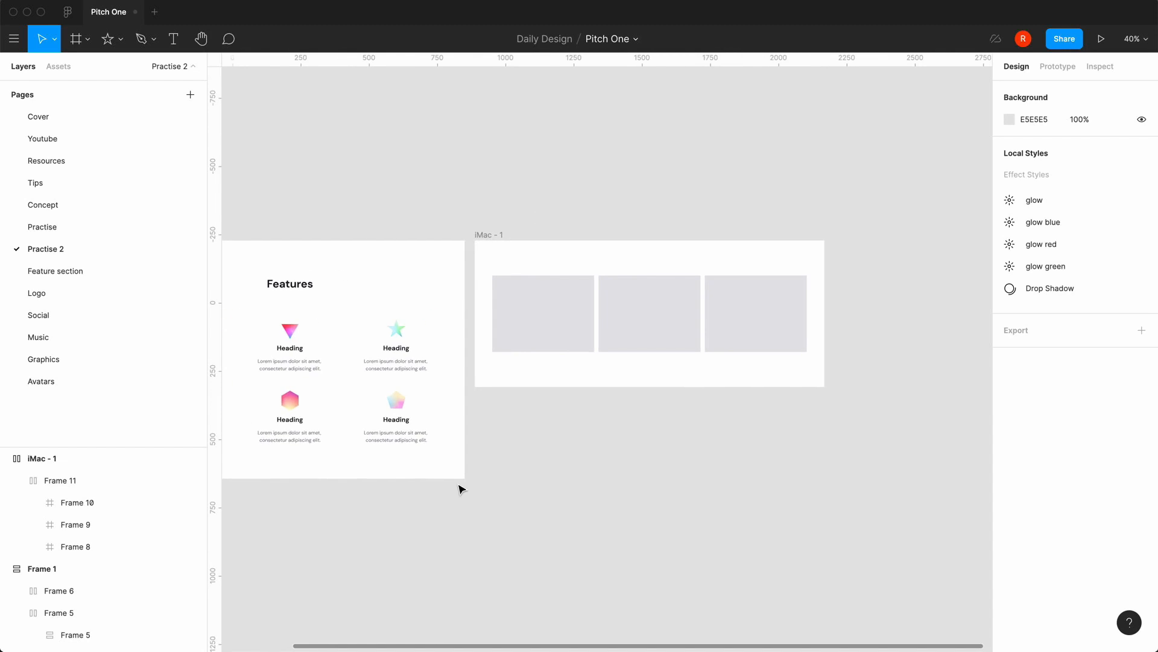
{"action": "double_click", "coordinate": [562, 296]}
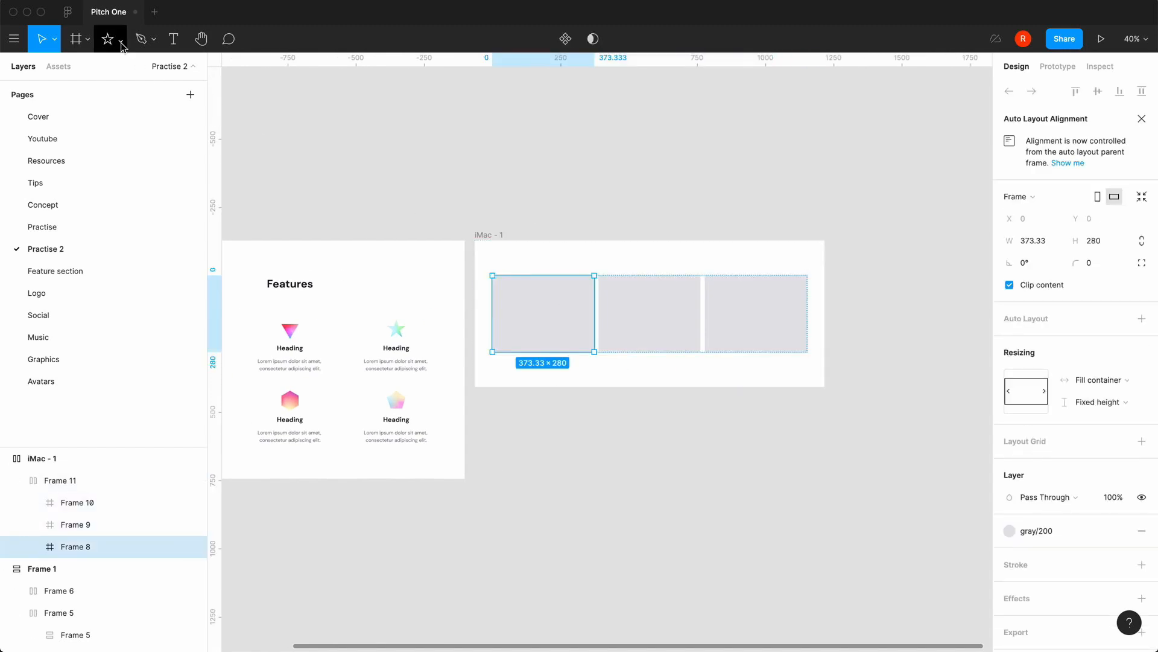
{"action": "scroll", "coordinate": [341, 159], "scroll_direction": "left", "scroll_amount": 2}
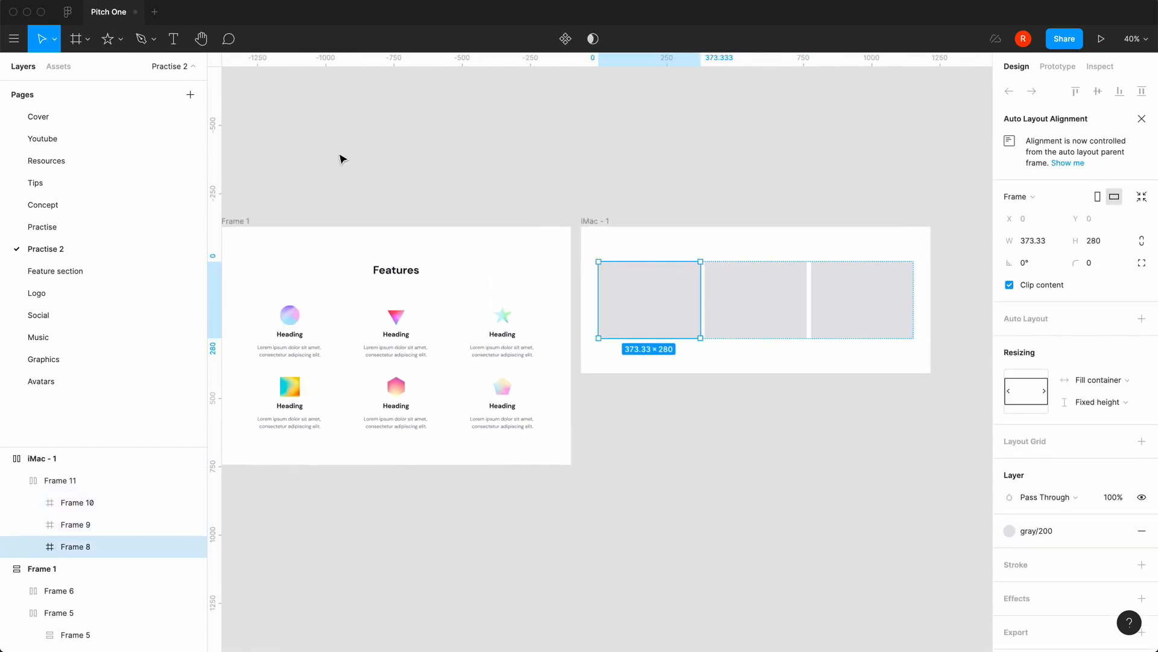
{"action": "left_click", "coordinate": [121, 39]}
{"action": "left_click", "coordinate": [117, 122]}
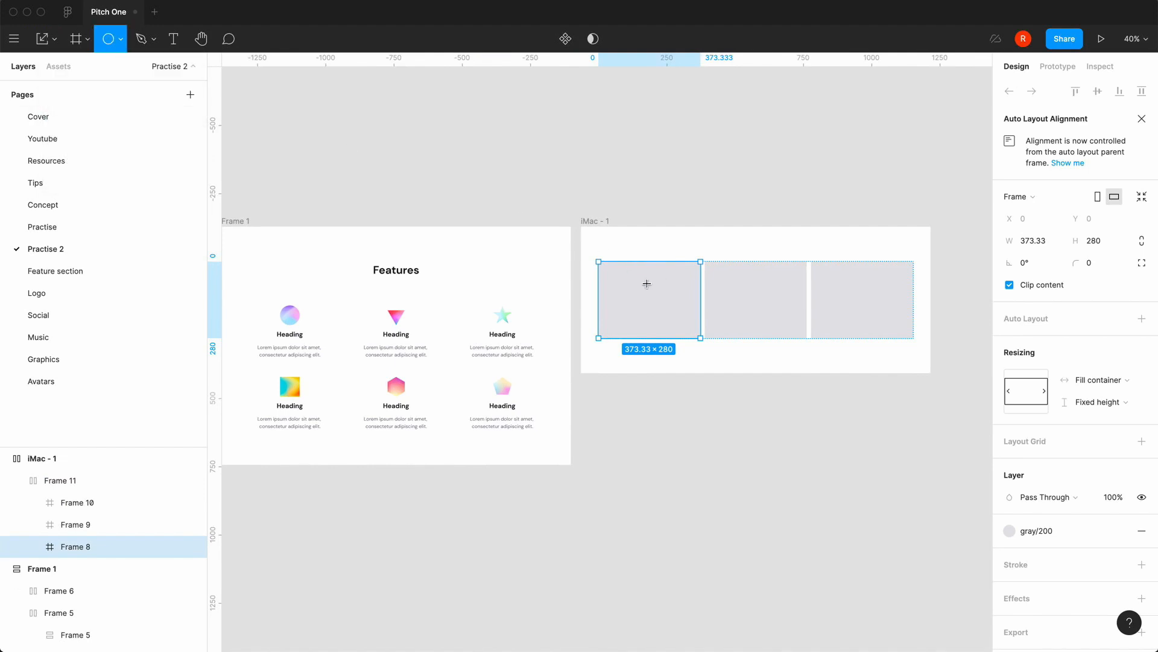
{"action": "left_click", "coordinate": [647, 284]}
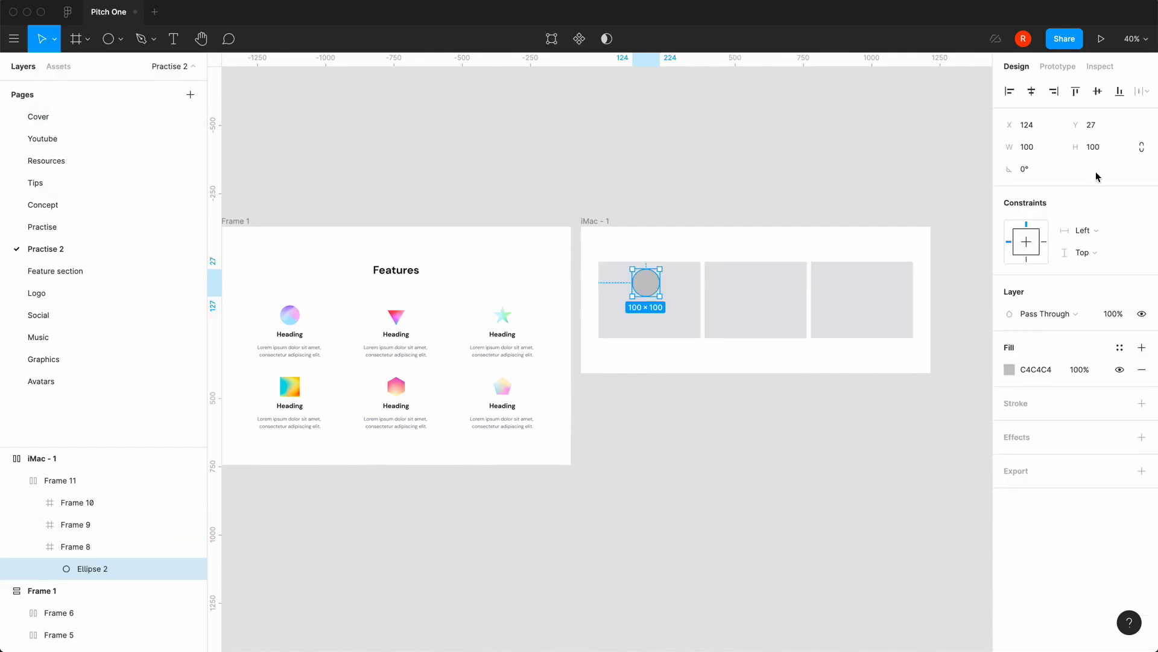
Resize the circle in the first grey frame to 72 × 72 with its proportions constrained.
{"action": "left_click", "coordinate": [1141, 148]}
{"action": "left_click", "coordinate": [1101, 152]}
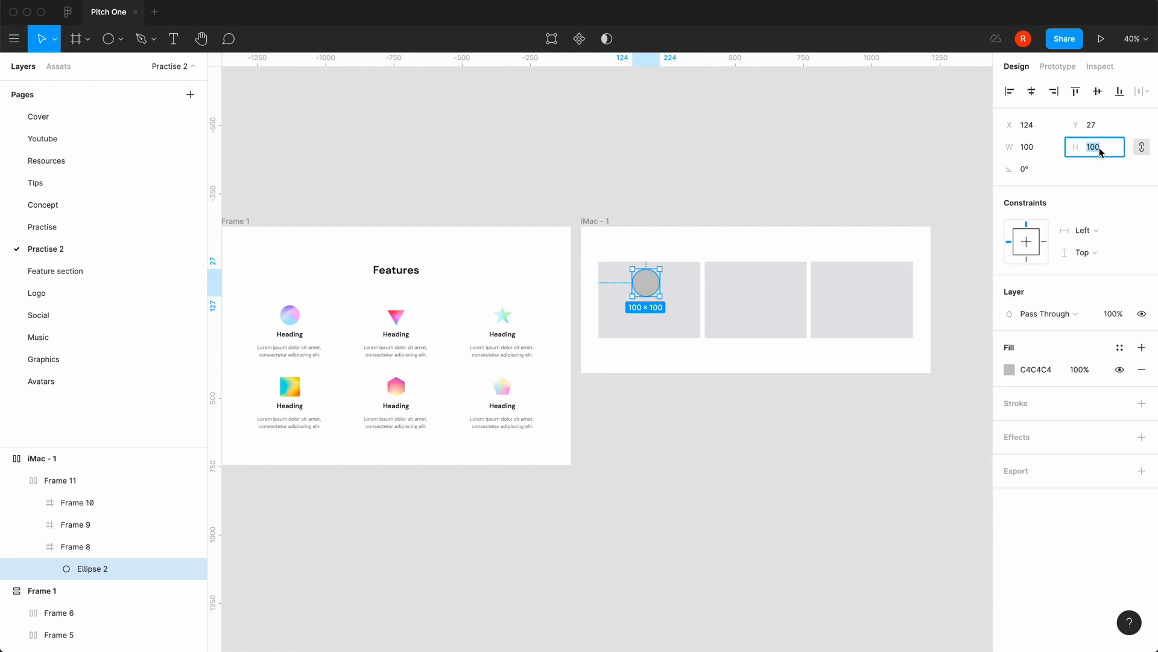
{"action": "type", "text": "72"}
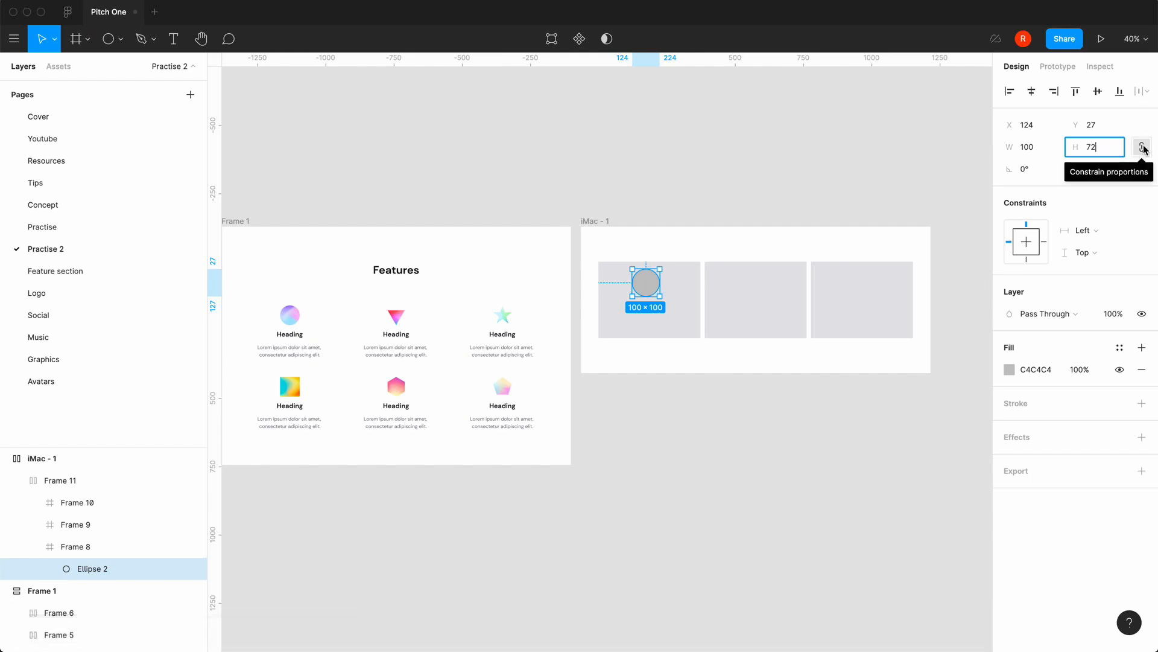
{"action": "left_click", "coordinate": [1142, 149]}
{"action": "key", "text": "Return"}
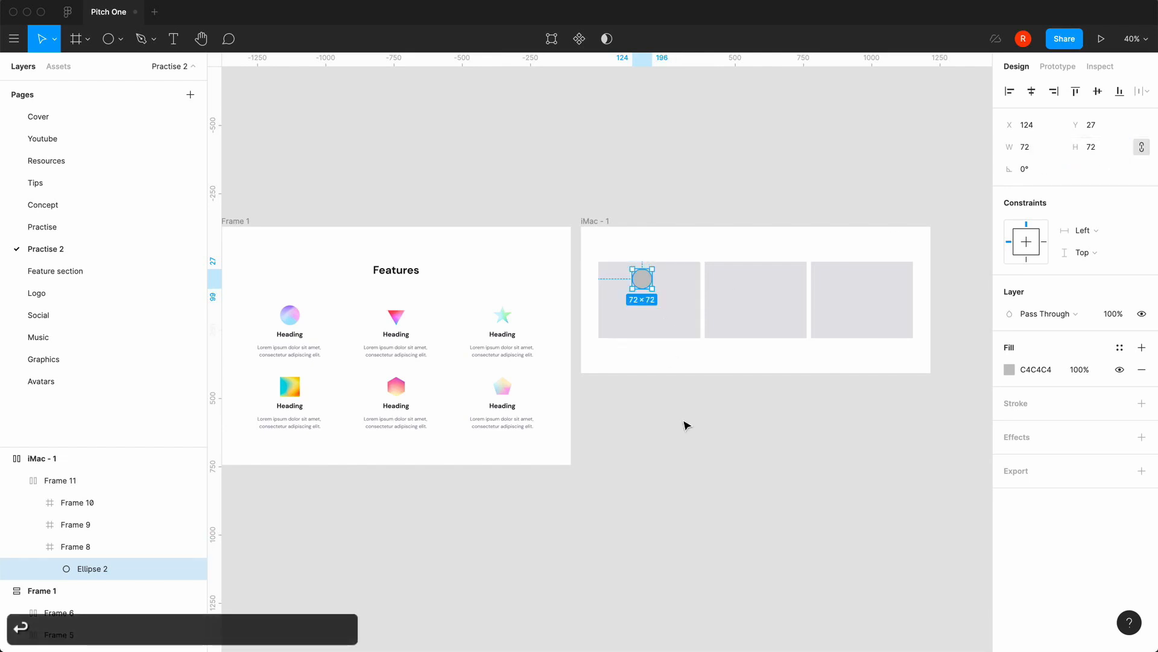
Add auto layout to the circle's parent frame with 16 spacing between items and centred content alignment.
{"action": "key", "text": "shift+Return"}
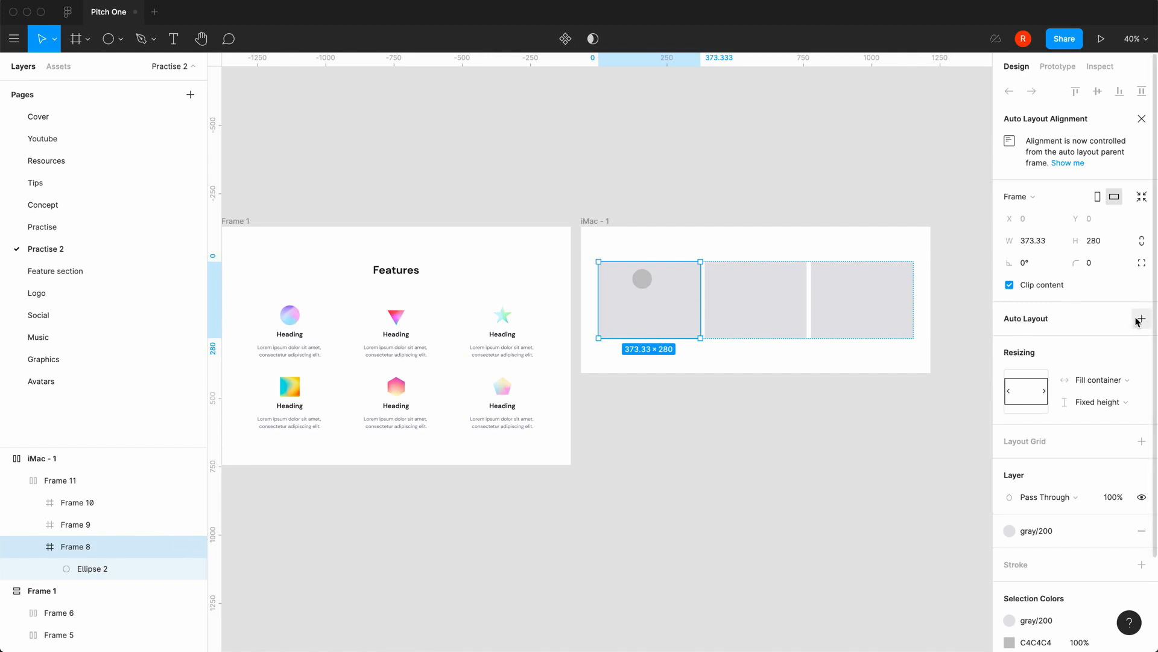
{"action": "key", "text": "shift+a"}
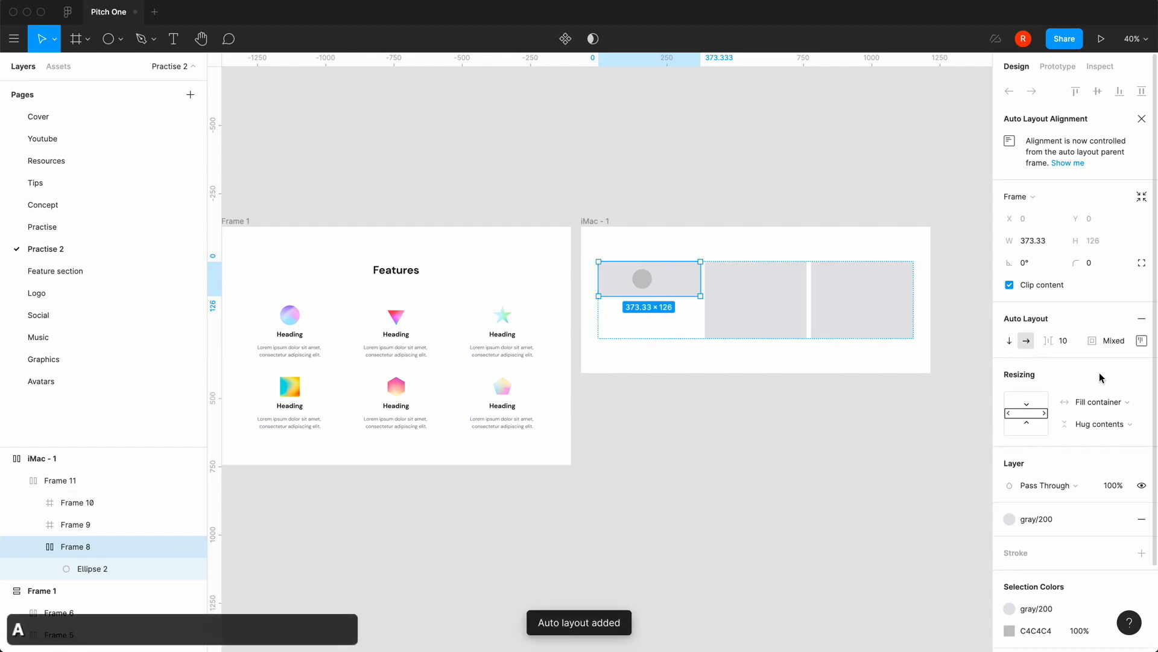
{"action": "left_click", "coordinate": [1070, 344]}
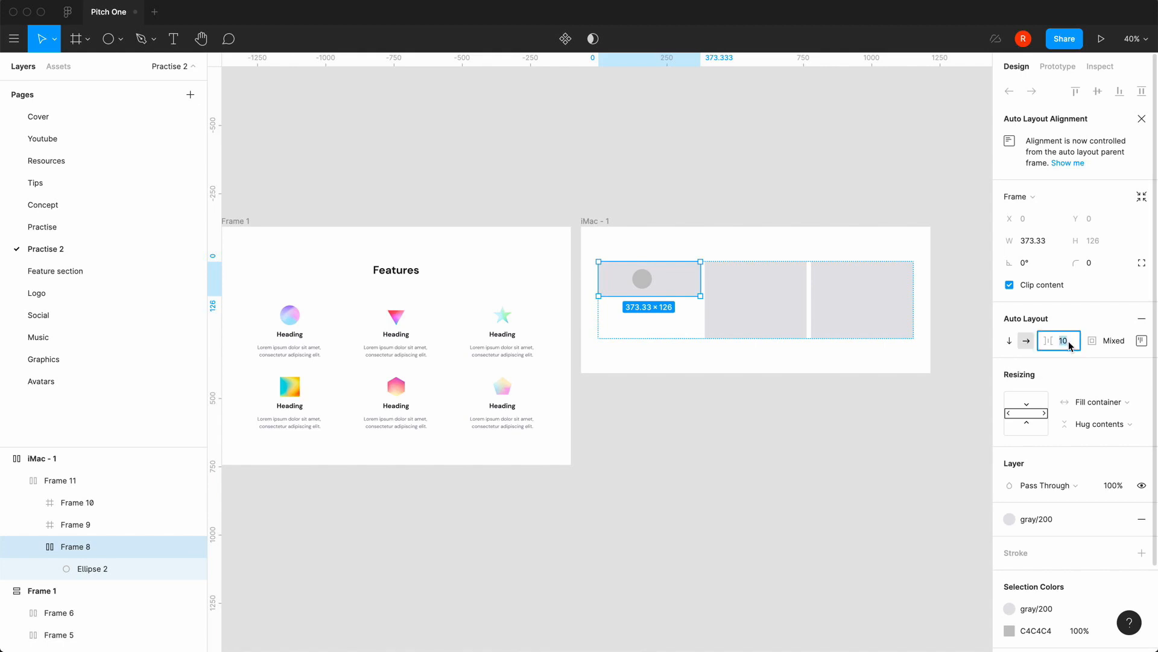
{"action": "type", "text": "16"}
{"action": "key", "text": "Return"}
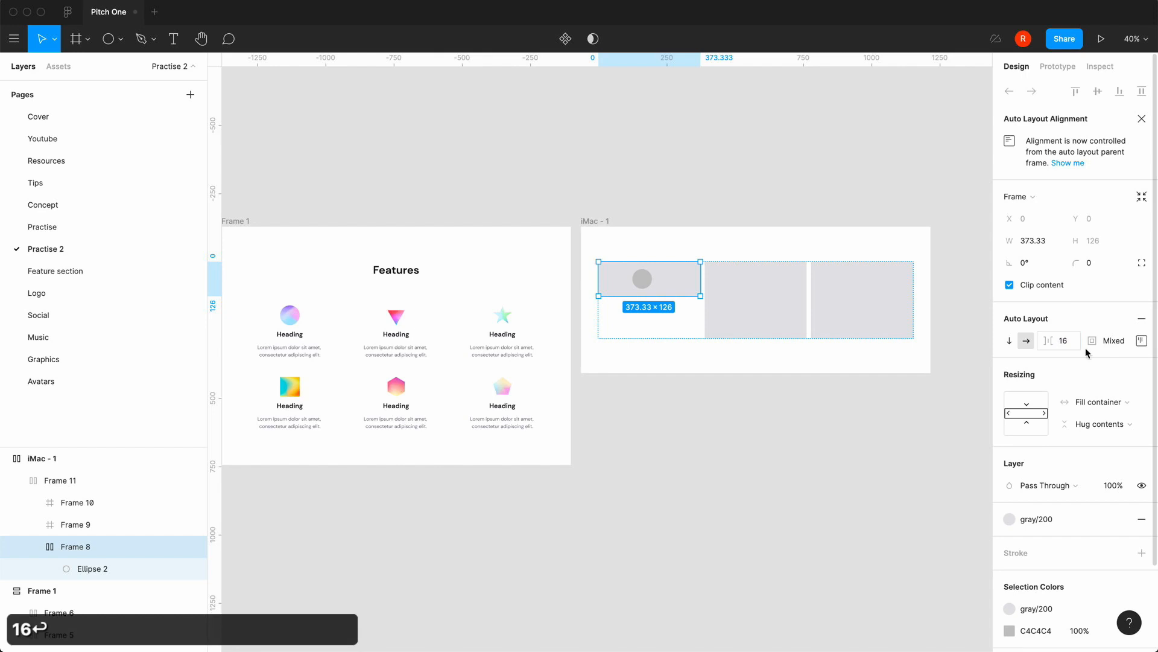
{"action": "left_click", "coordinate": [1141, 340]}
{"action": "left_click", "coordinate": [1096, 401]}
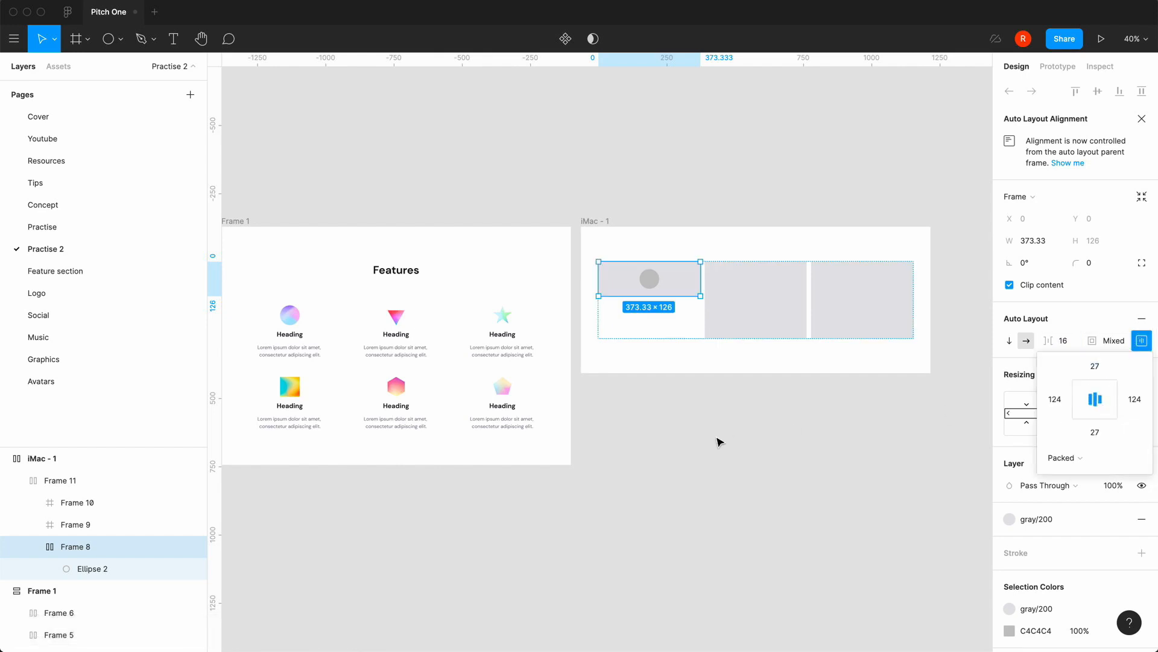
Add the text "Heading" beside the circle inside the first column frame.
{"action": "key", "text": "shift+0"}
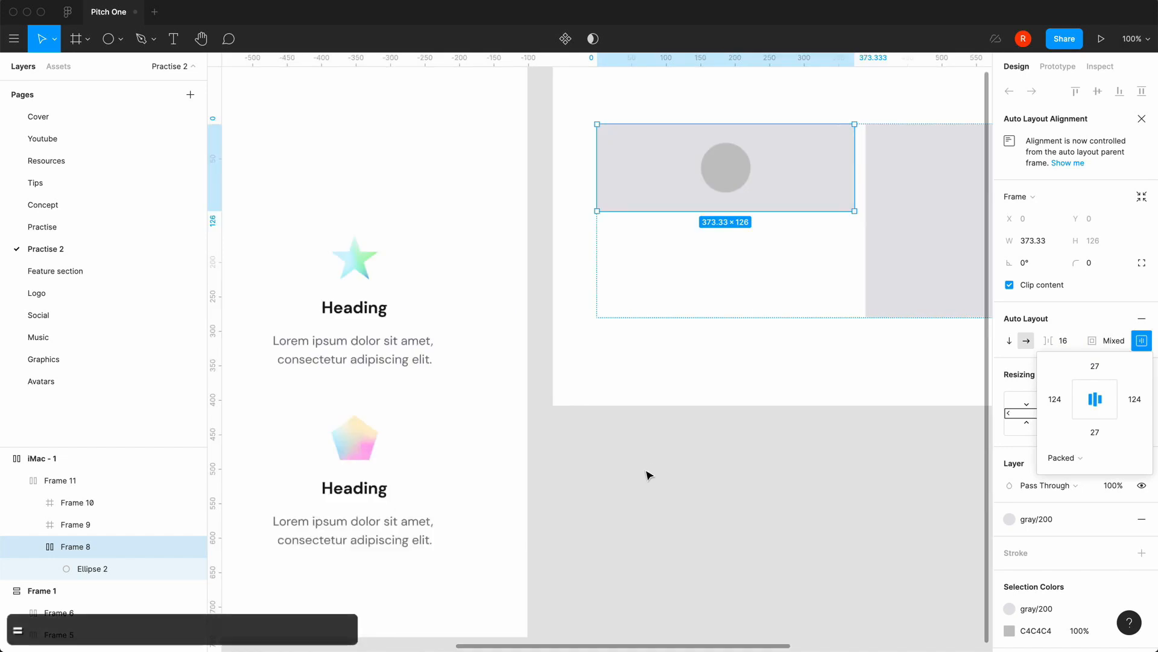
{"action": "right_click", "coordinate": [682, 471]}
{"action": "left_click", "coordinate": [610, 479]}
{"action": "left_click", "coordinate": [610, 479]}
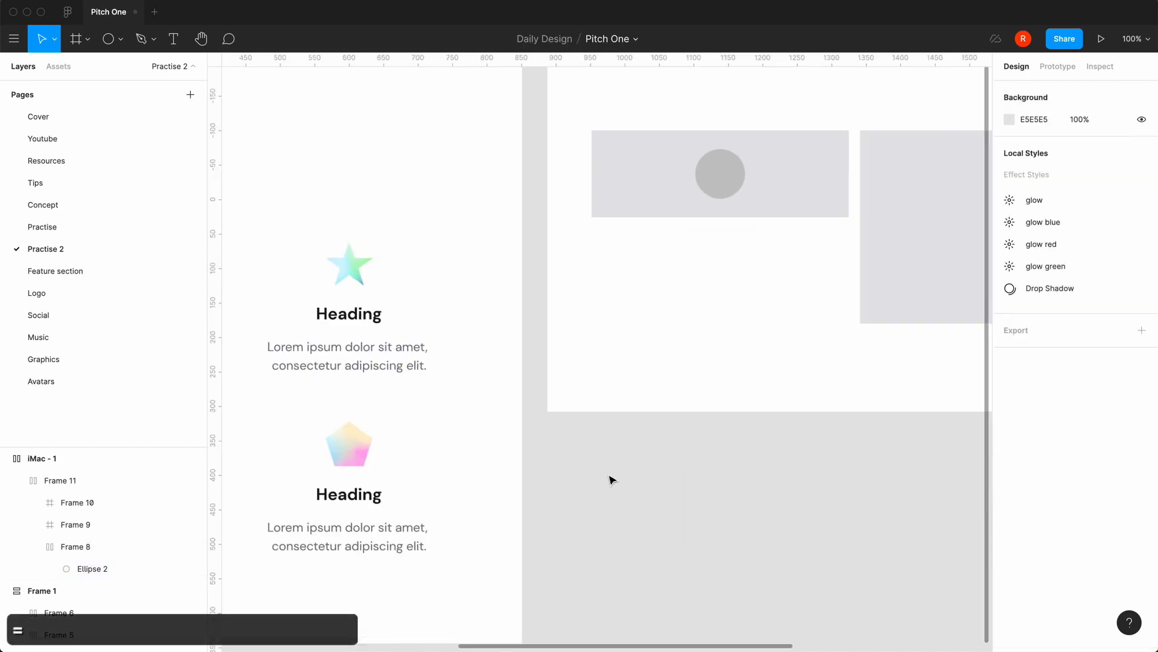
{"action": "scroll", "coordinate": [608, 474], "scroll_direction": "up", "scroll_amount": 3}
{"action": "scroll", "coordinate": [609, 473], "scroll_direction": "right", "scroll_amount": 3}
{"action": "double_click", "coordinate": [574, 302]}
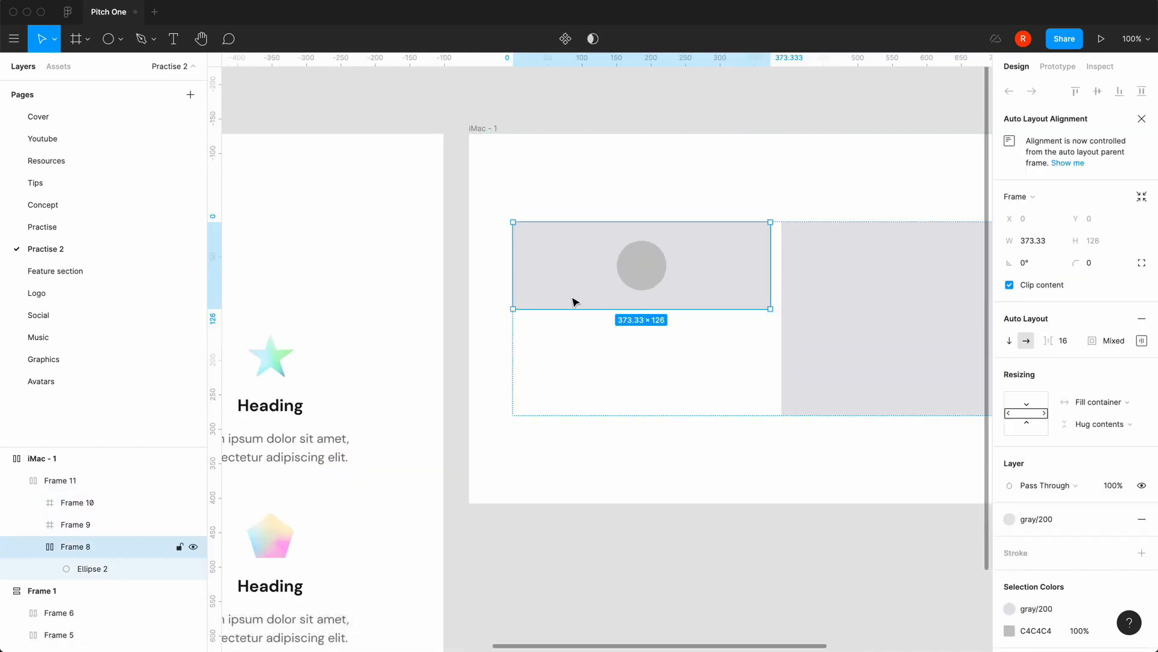
{"action": "left_click", "coordinate": [173, 39]}
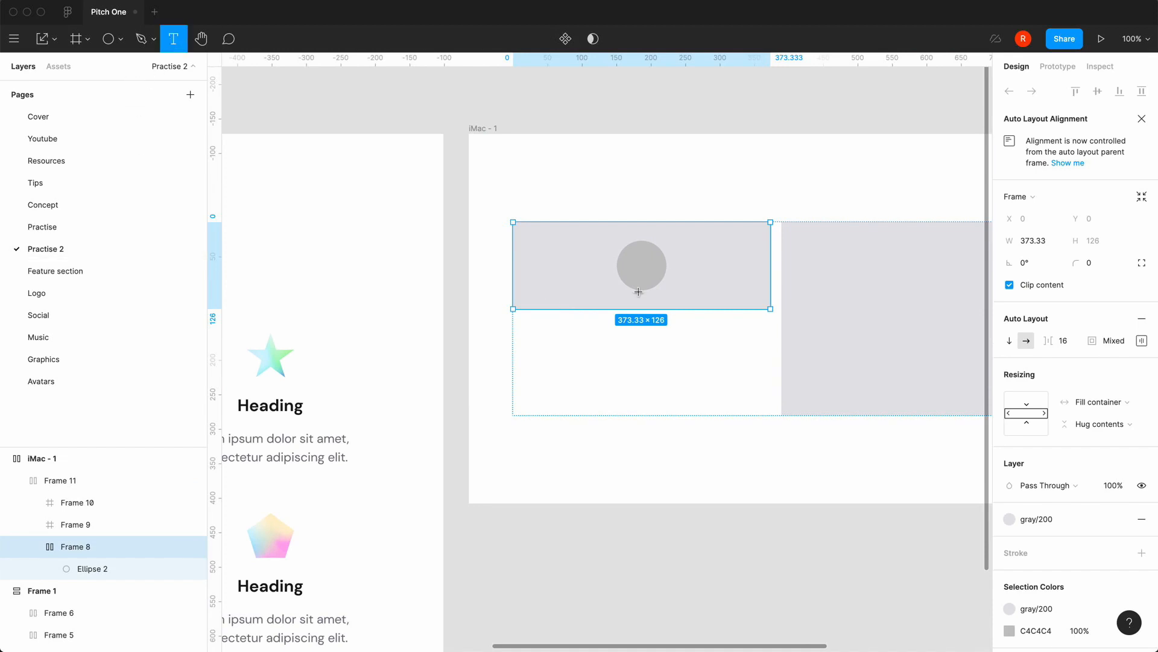
{"action": "left_click", "coordinate": [608, 301]}
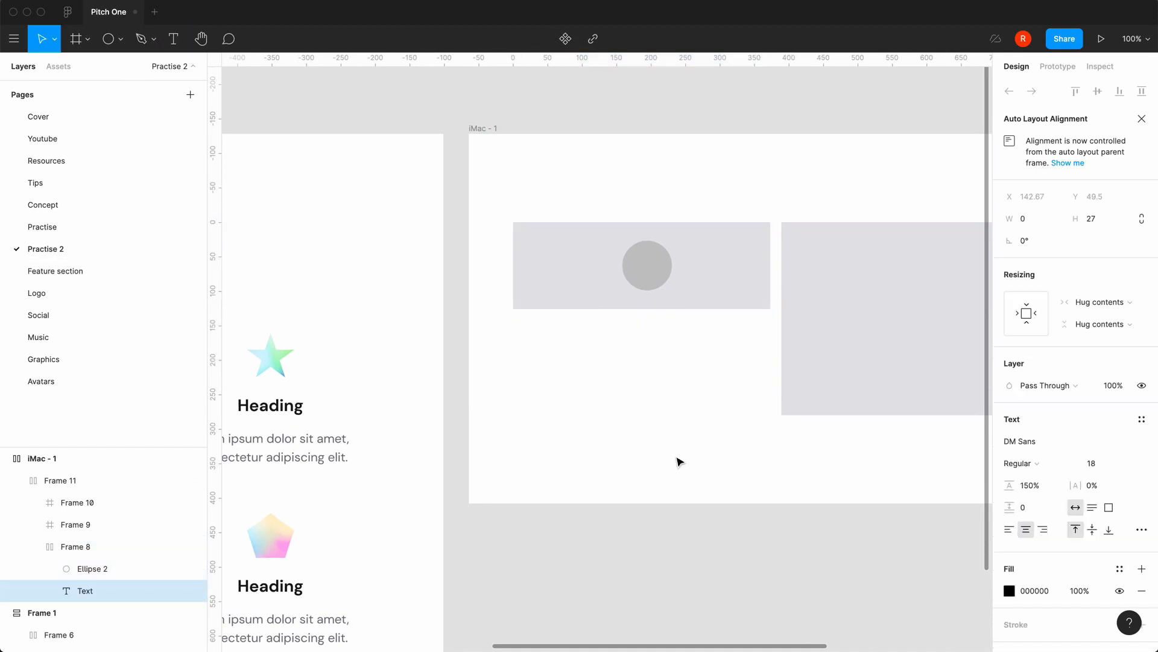
{"action": "type", "text": "Heading"}
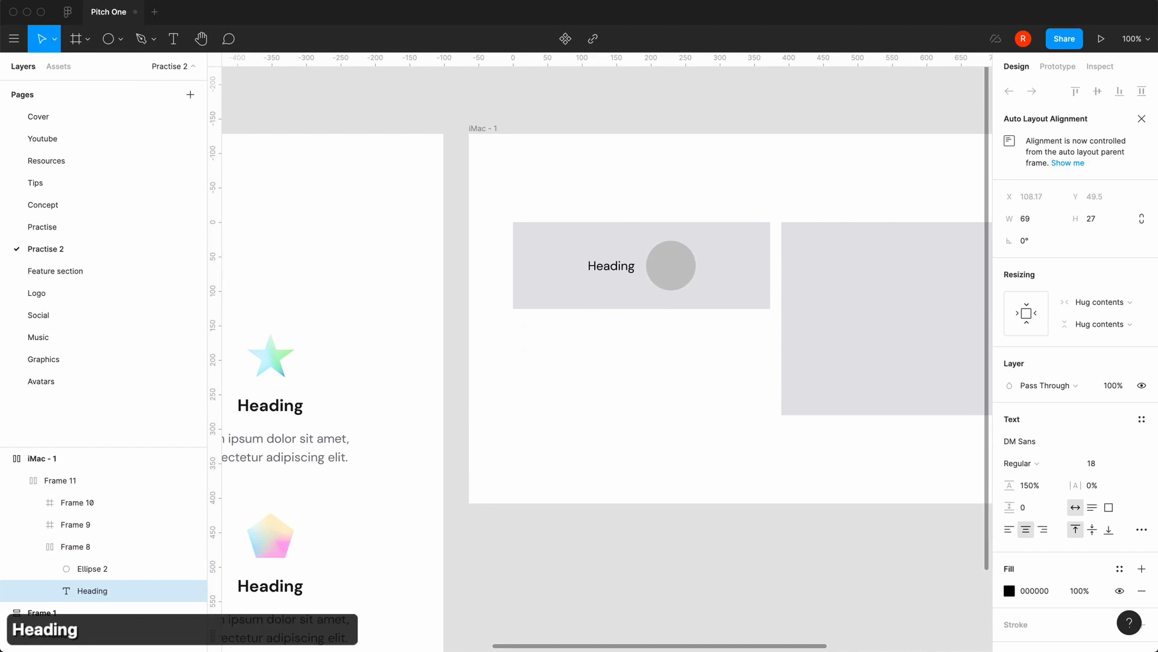
Format the column's Heading text as Bold at size 24.
{"action": "key", "text": "super+a"}
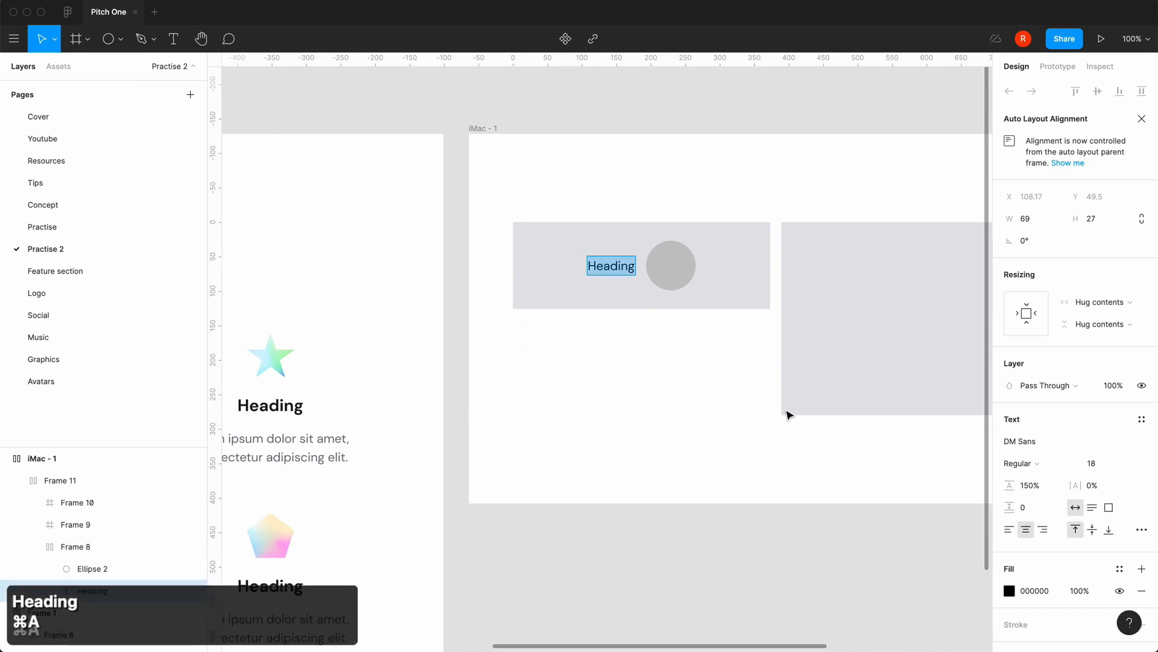
{"action": "left_click", "coordinate": [1029, 464]}
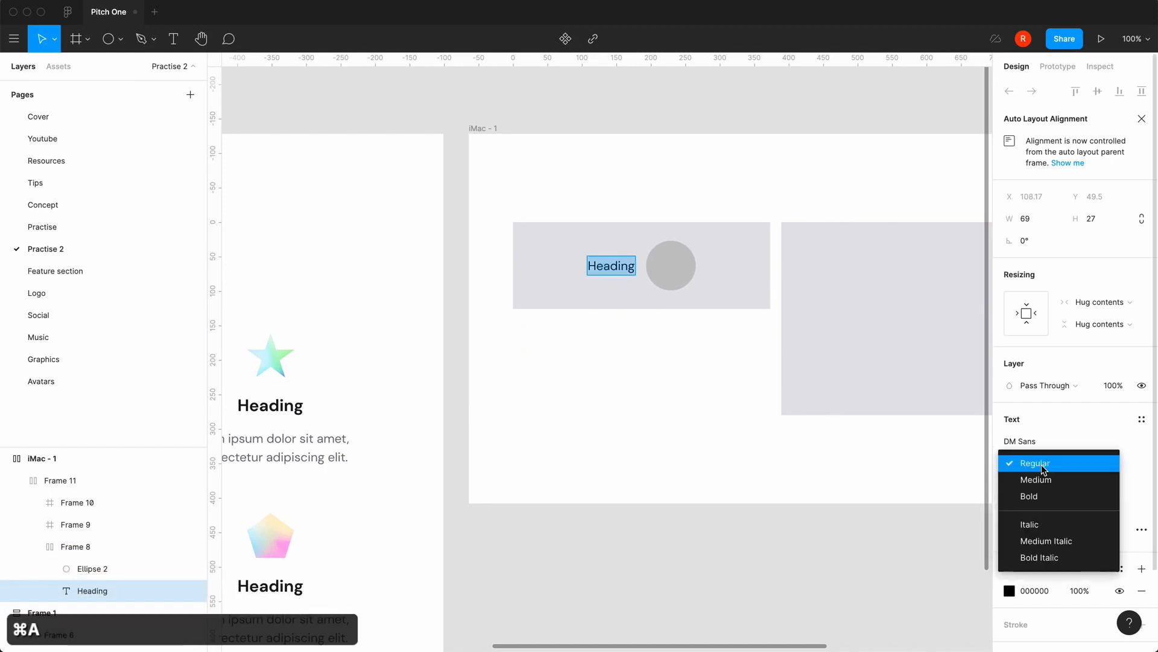
{"action": "left_click", "coordinate": [1042, 497]}
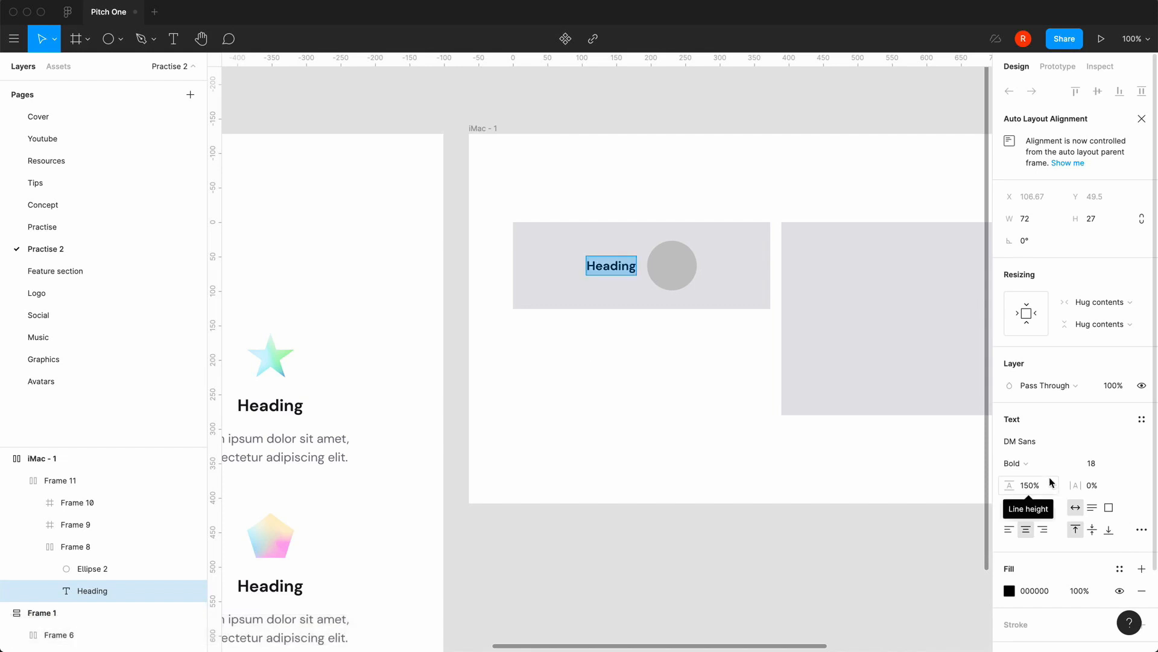
{"action": "left_click", "coordinate": [1093, 463]}
{"action": "type", "text": "24"}
{"action": "key", "text": "Return"}
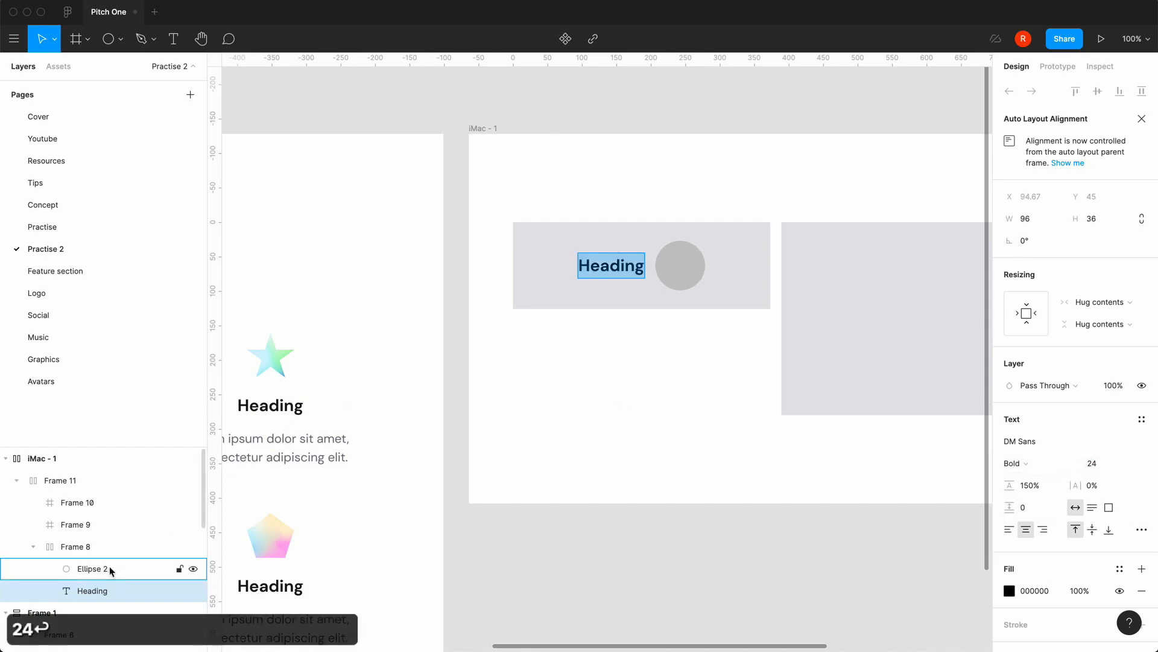
Switch the first column frame's auto layout direction to vertical and duplicate its Heading text within the stack.
{"action": "left_click", "coordinate": [52, 550]}
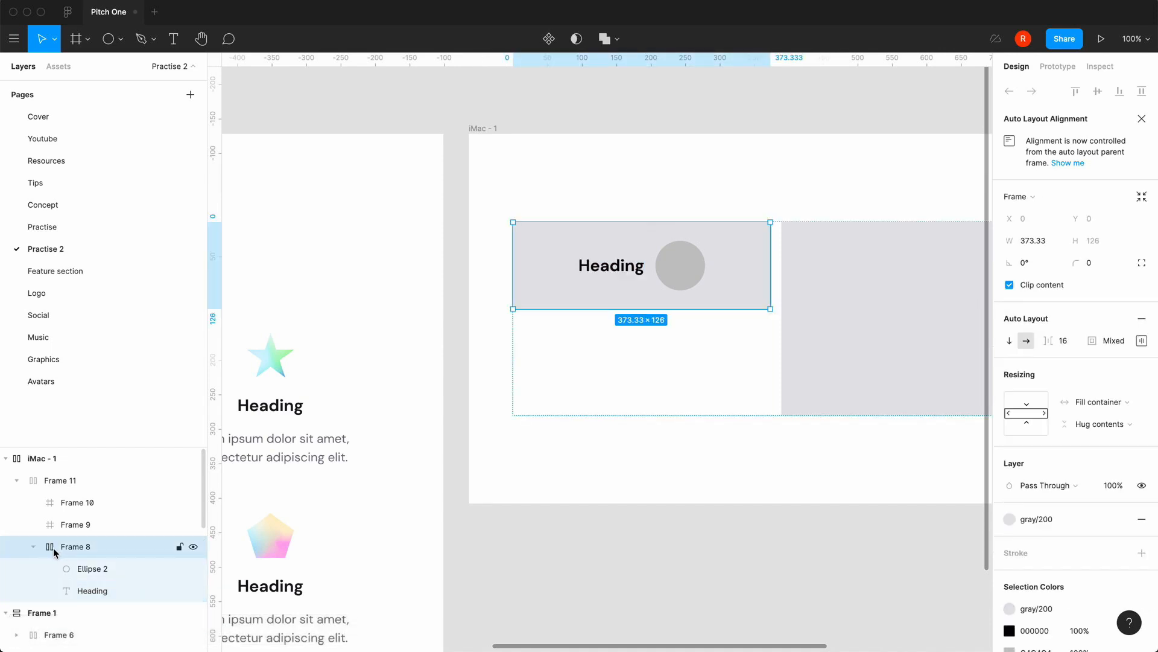
{"action": "left_click", "coordinate": [1010, 341]}
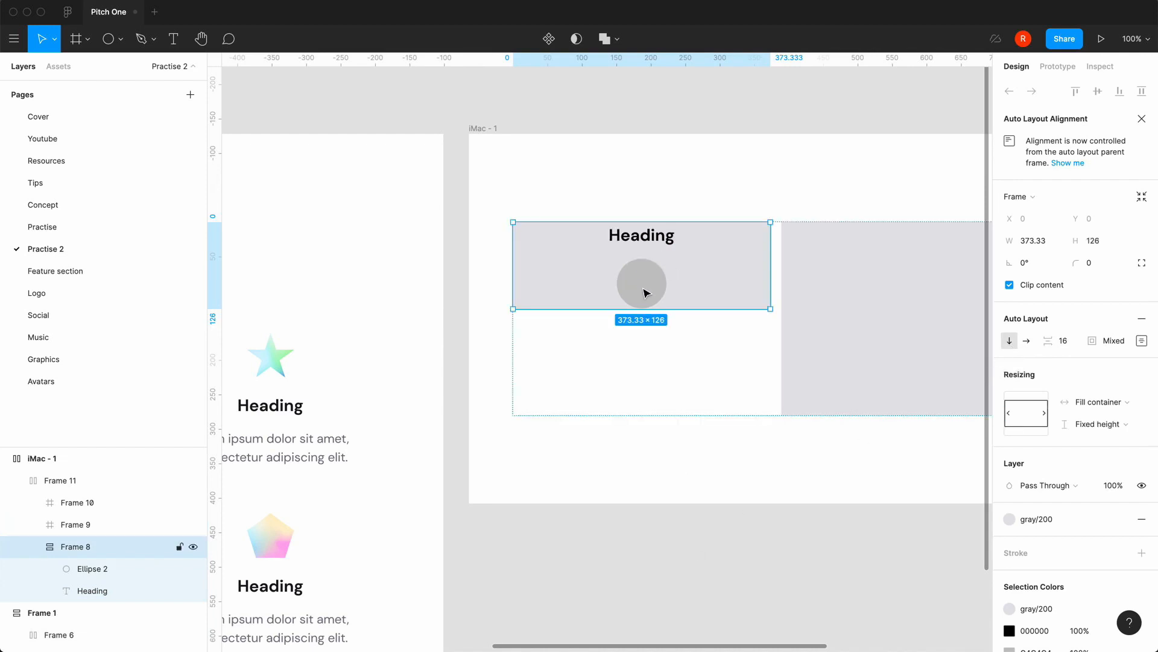
{"action": "left_click", "coordinate": [651, 241]}
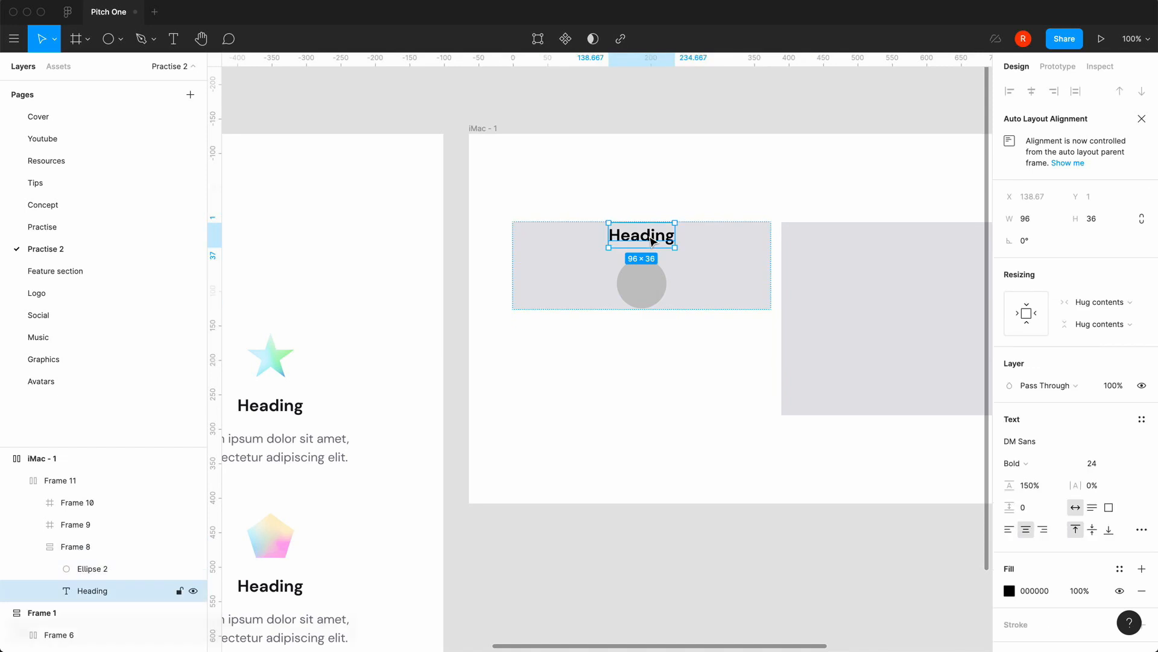
{"action": "key", "text": "super+c"}
{"action": "key", "text": "super+v"}
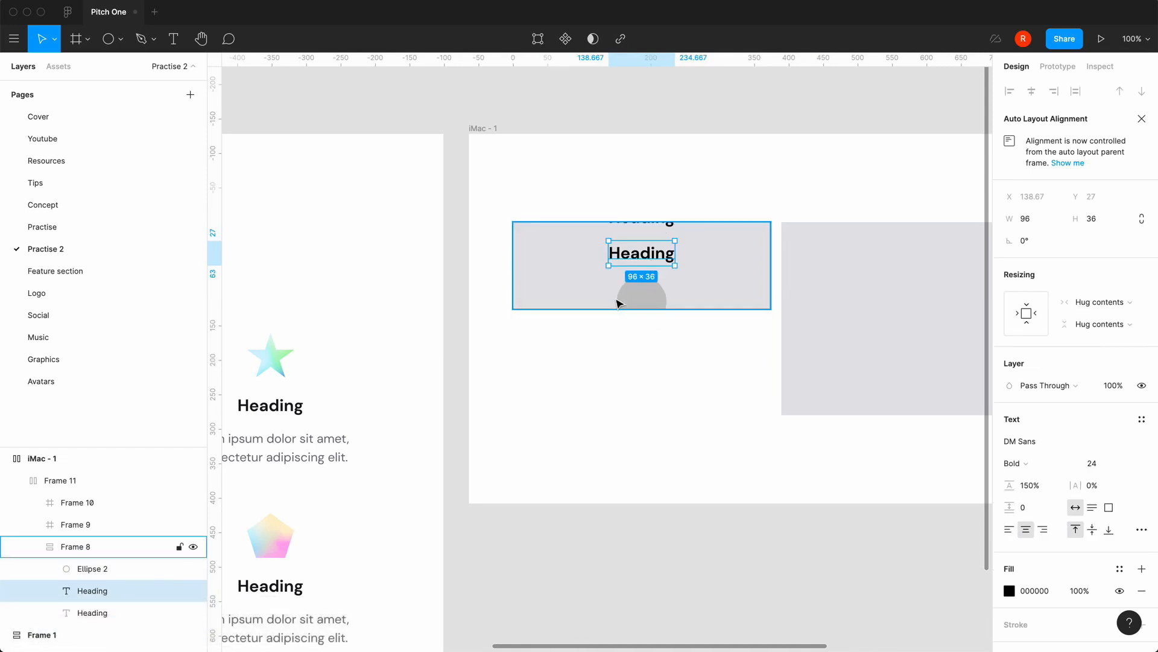
Set the first column frame's vertical resizing to Hug contents.
{"action": "left_click", "coordinate": [52, 549]}
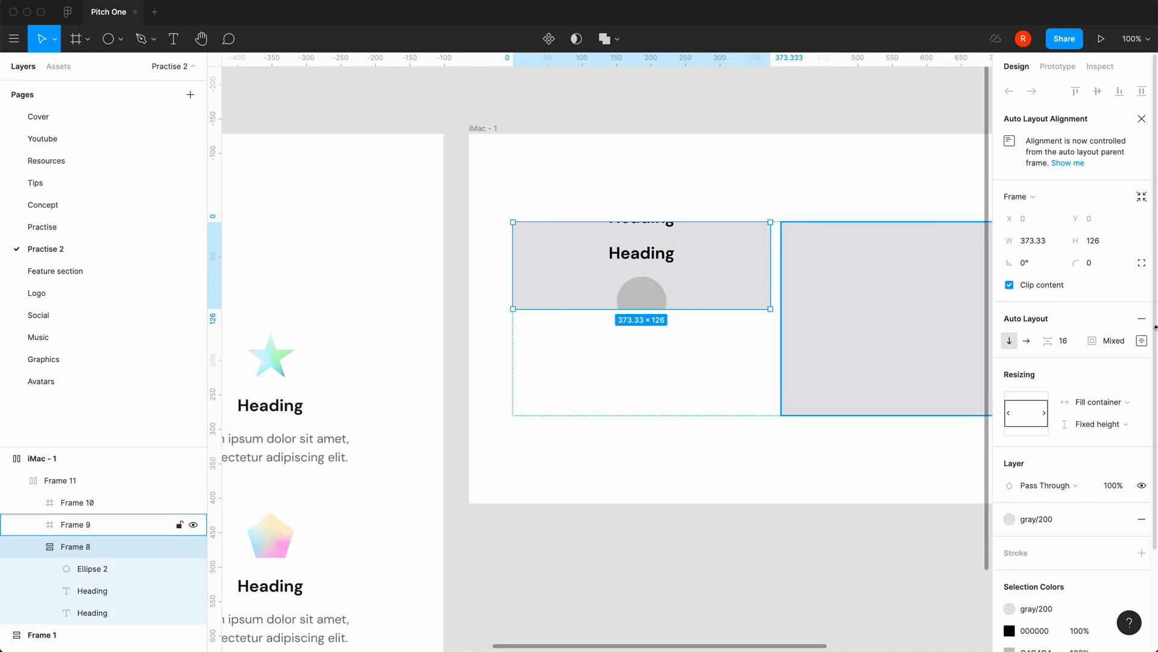
{"action": "left_click", "coordinate": [1109, 427]}
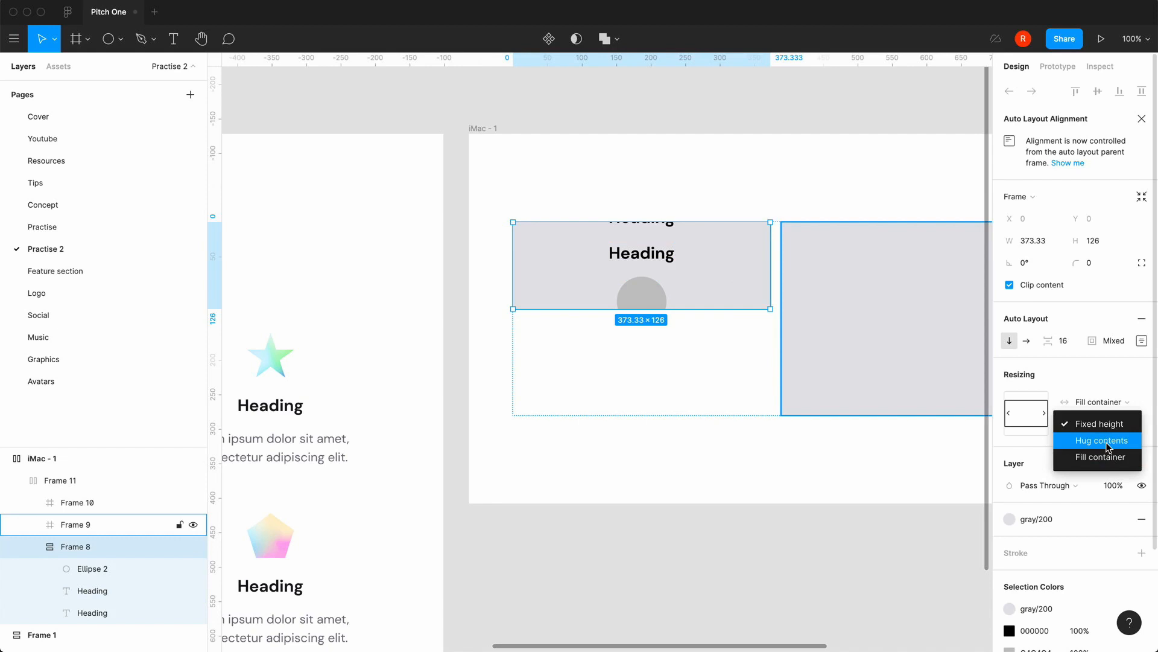
{"action": "left_click", "coordinate": [1109, 447]}
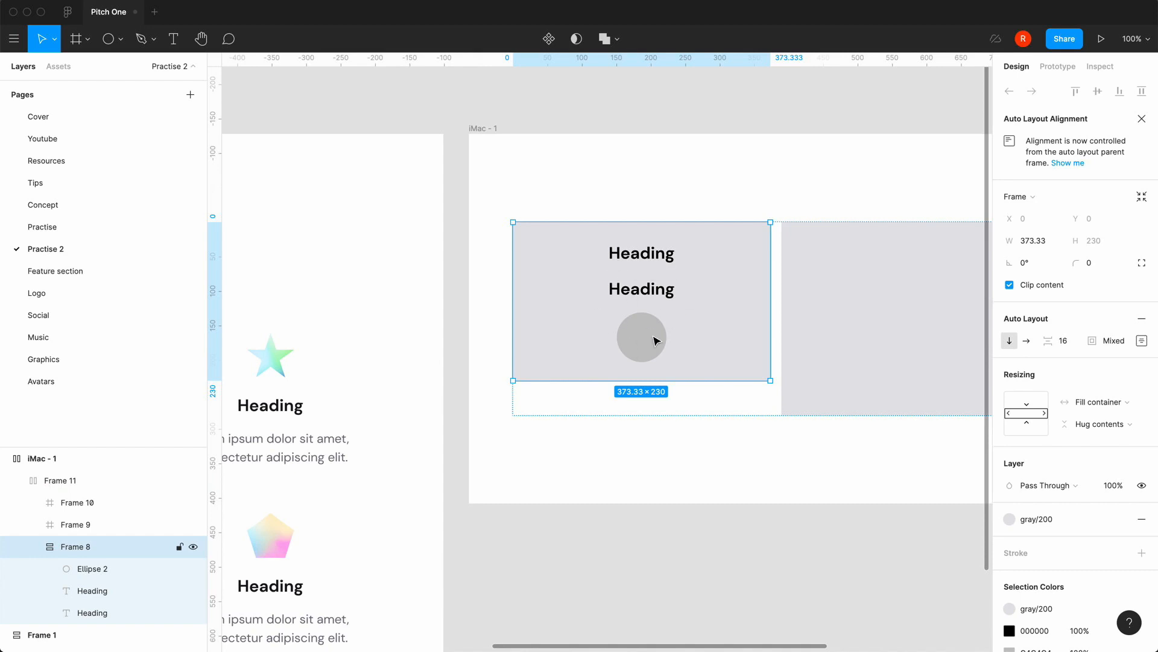
Format the second Heading text, just above the circle, as Regular at size 18.
{"action": "left_click", "coordinate": [663, 294]}
{"action": "key", "text": "Return"}
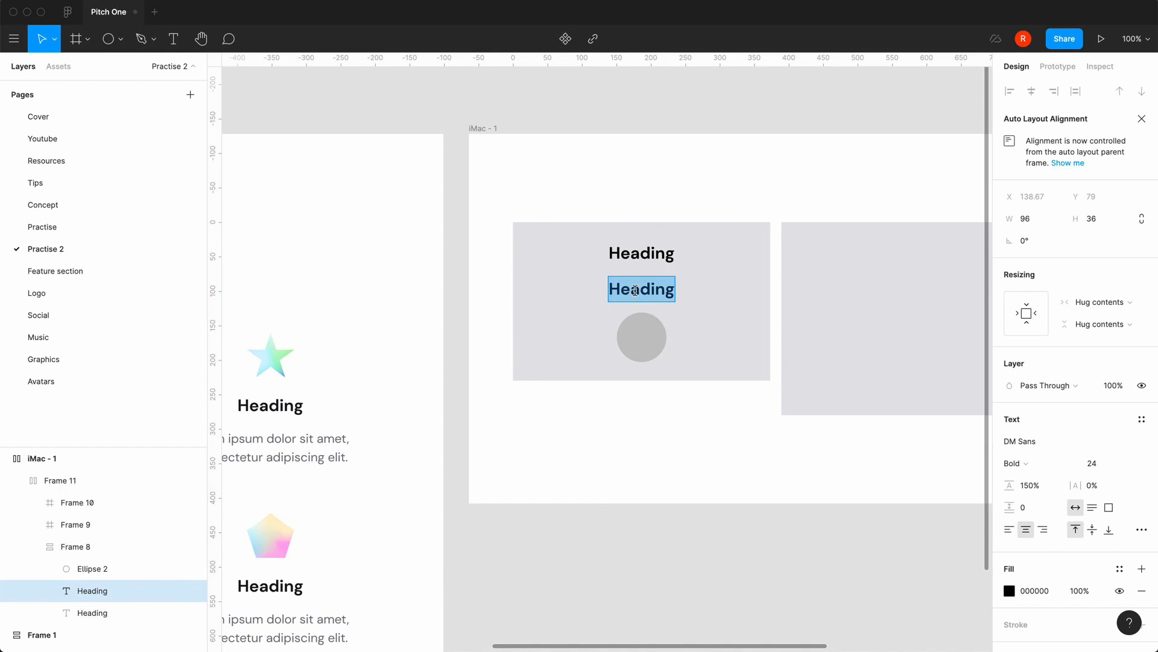
{"action": "left_click", "coordinate": [1015, 466]}
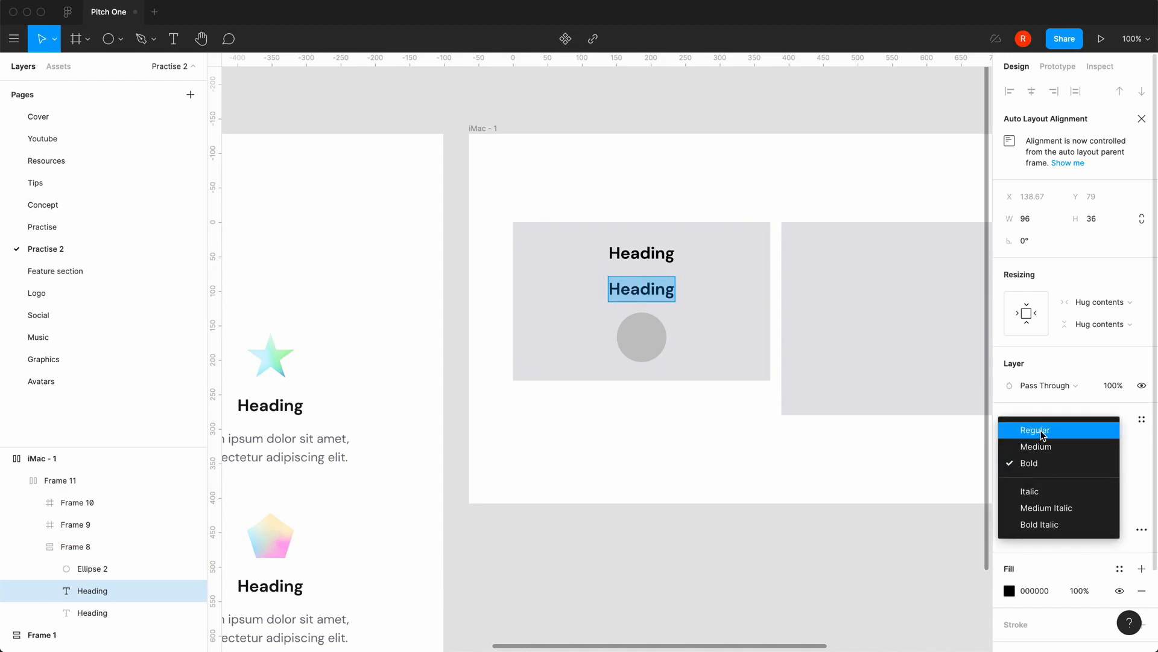
{"action": "left_click", "coordinate": [1042, 433]}
{"action": "left_click", "coordinate": [1092, 463]}
{"action": "type", "text": "18"}
{"action": "key", "text": "Return"}
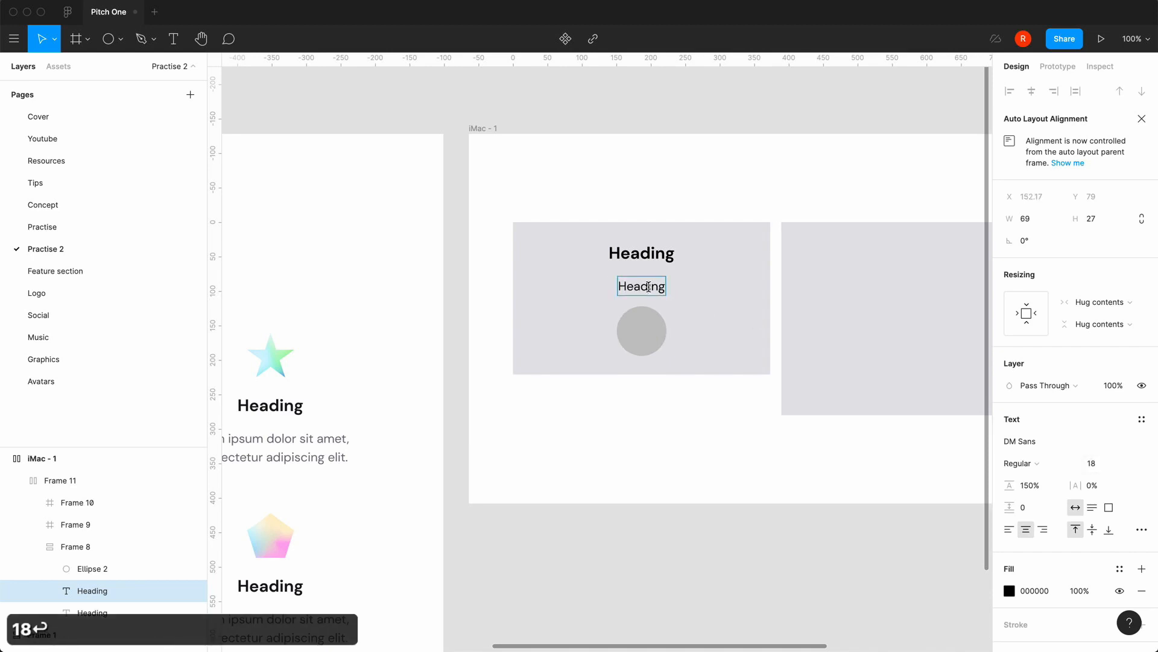
Replace the second Heading text with one generated sentence from the Lorem ipsum plugin.
{"action": "double_click", "coordinate": [648, 287]}
{"action": "key", "text": "super+a"}
{"action": "right_click", "coordinate": [651, 283]}
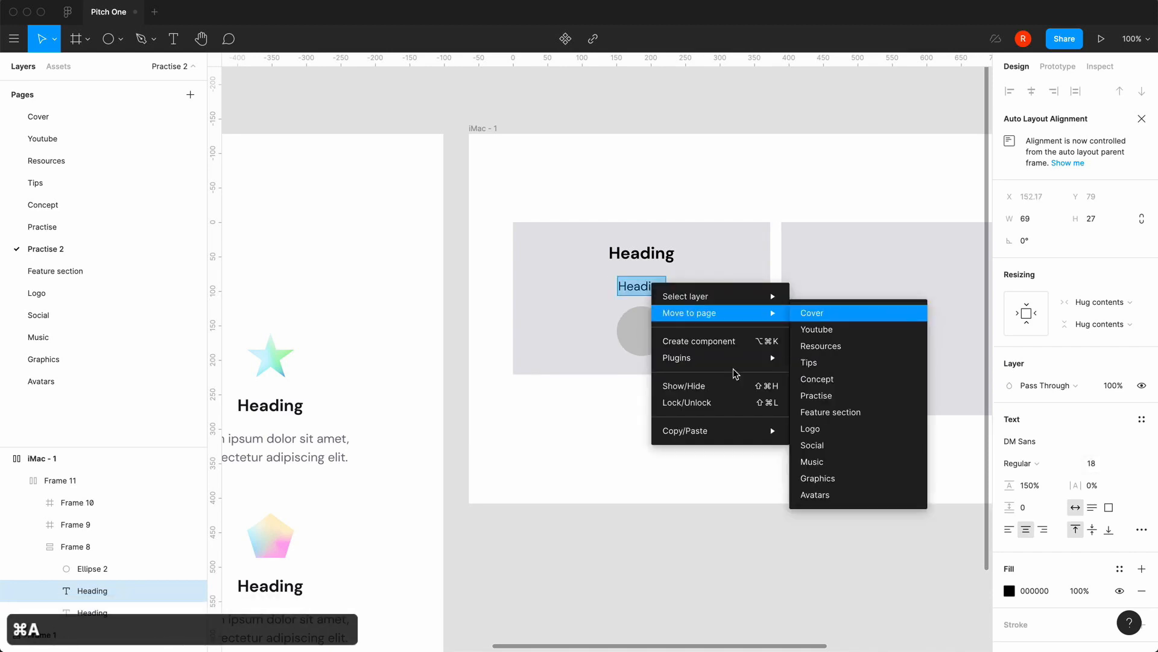
{"action": "mouse_move", "coordinate": [737, 359]}
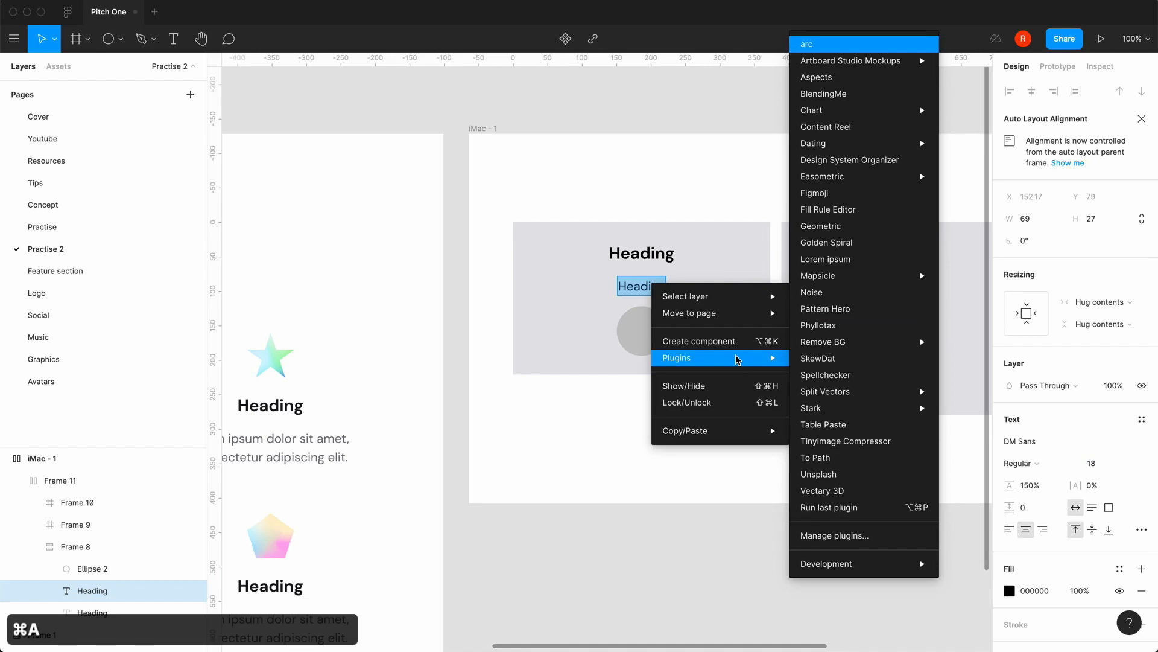
{"action": "left_click", "coordinate": [830, 260]}
{"action": "left_click", "coordinate": [465, 359]}
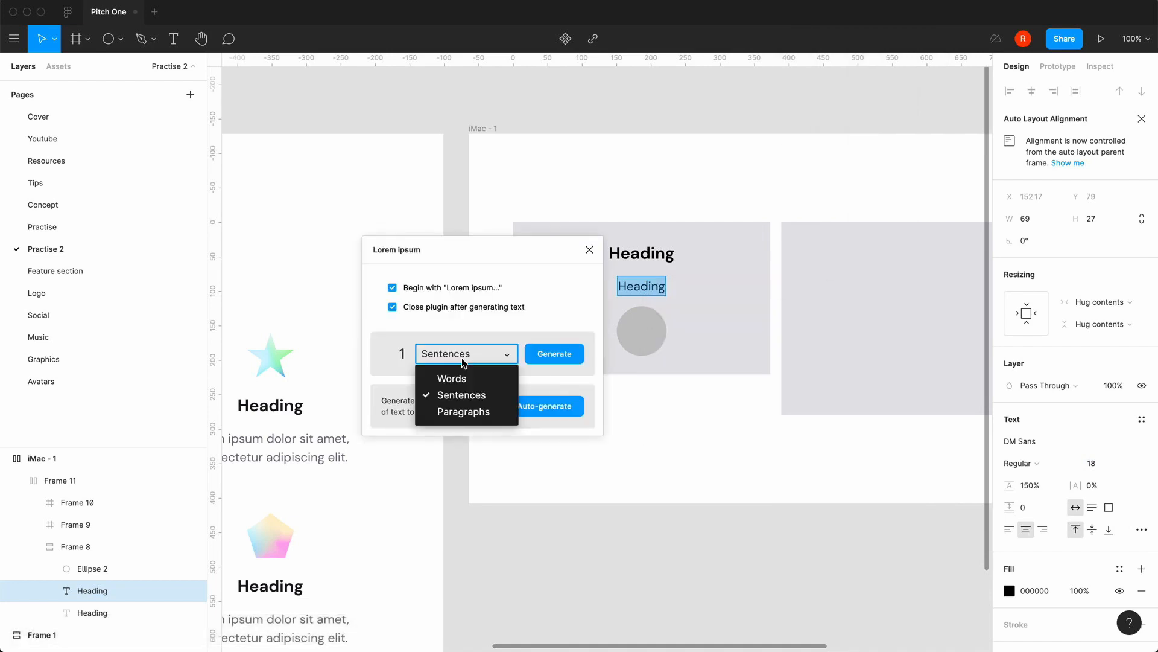
{"action": "left_click", "coordinate": [465, 393]}
{"action": "left_click", "coordinate": [540, 355]}
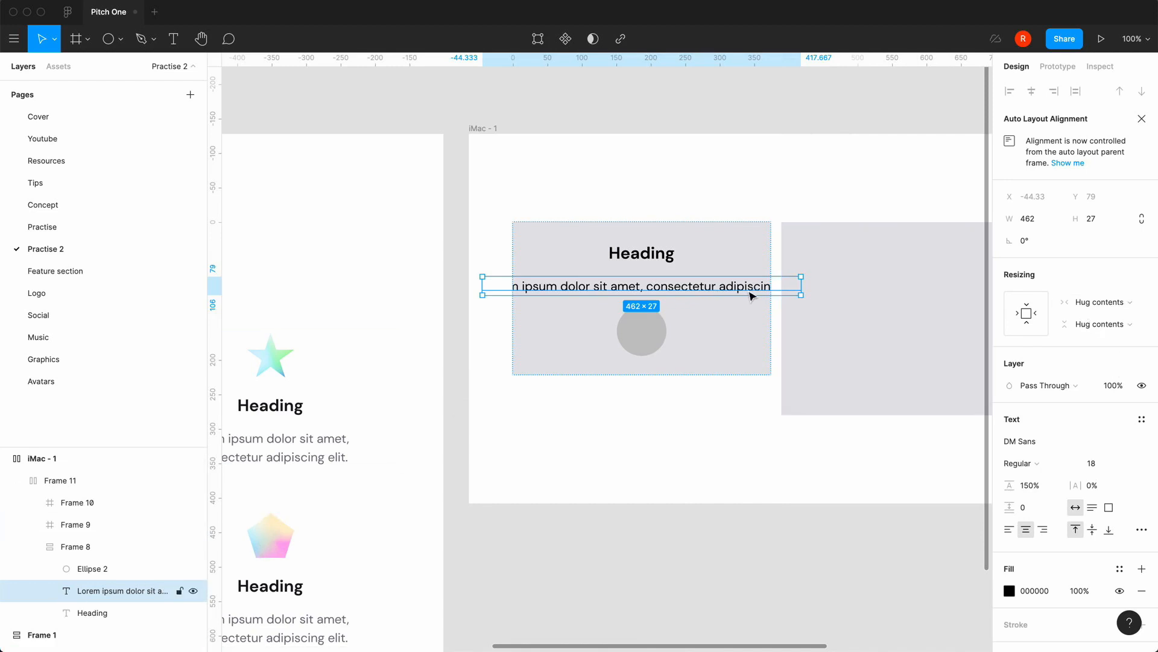
Set the lorem ipsum text's horizontal resizing to Fill container, and select its parent column frame.
{"action": "left_click", "coordinate": [1098, 303]}
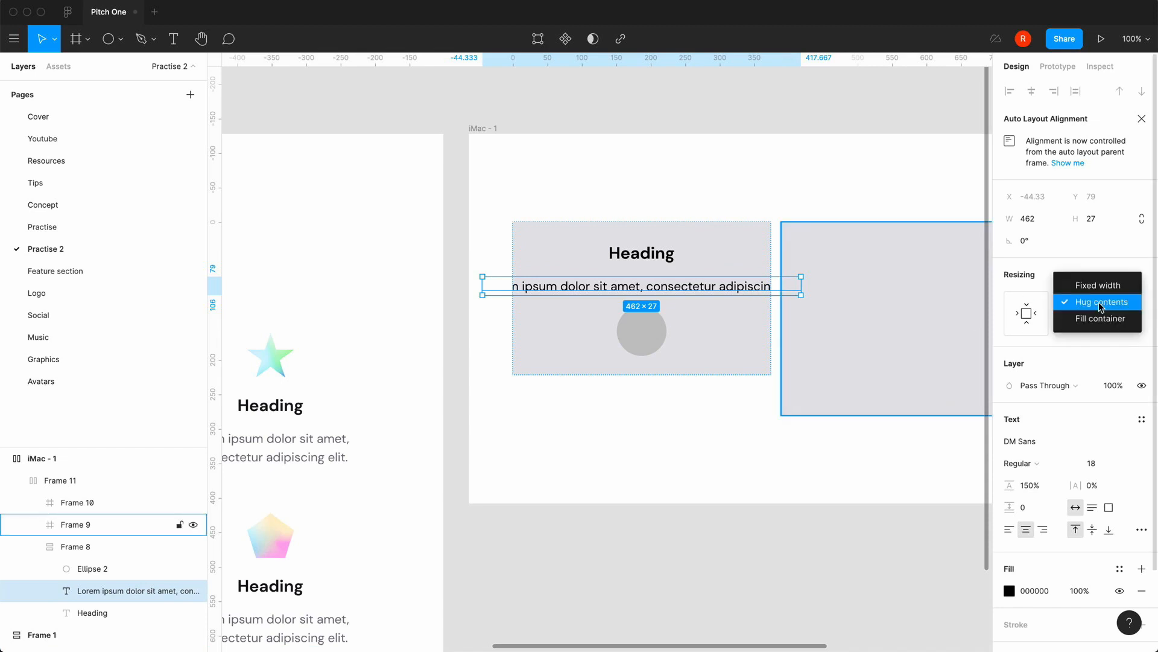
{"action": "left_click", "coordinate": [1101, 318]}
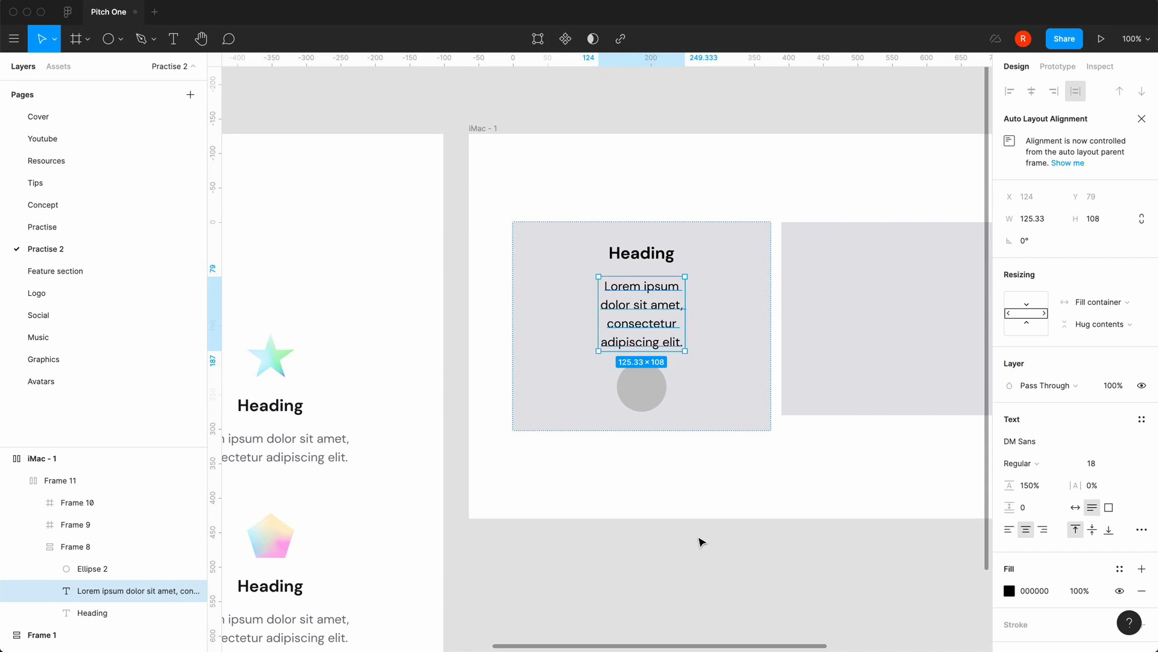
{"action": "left_click", "coordinate": [75, 547]}
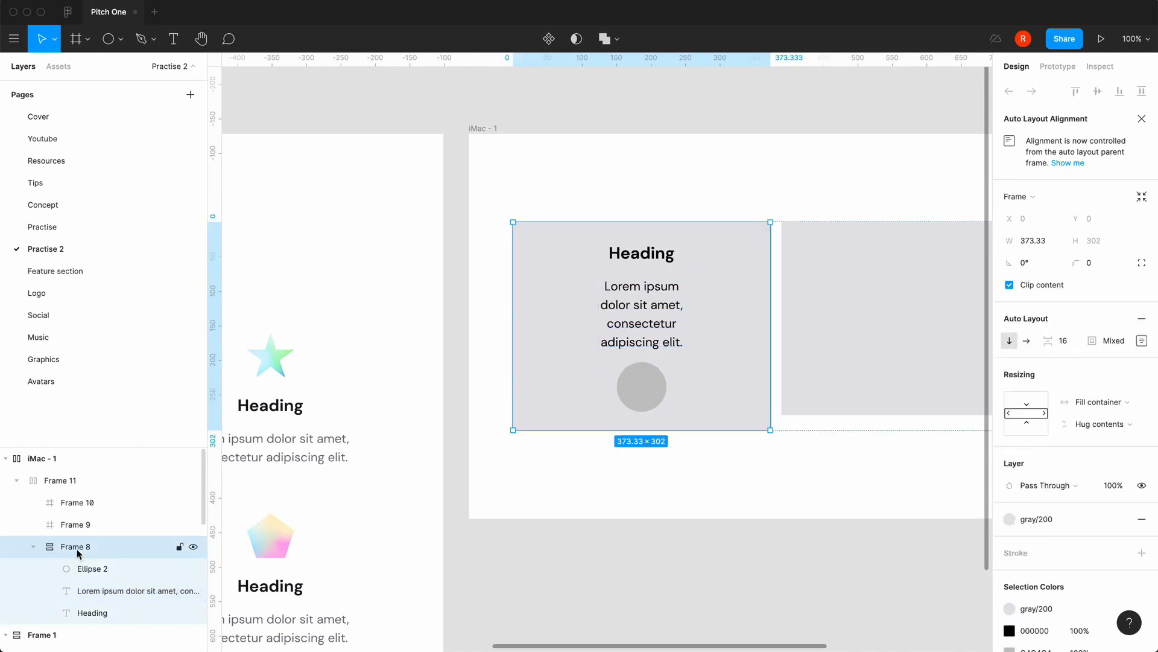
Try Hug contents as the lorem ipsum text's horizontal resizing and restore it to Fill container.
{"action": "left_click", "coordinate": [104, 590]}
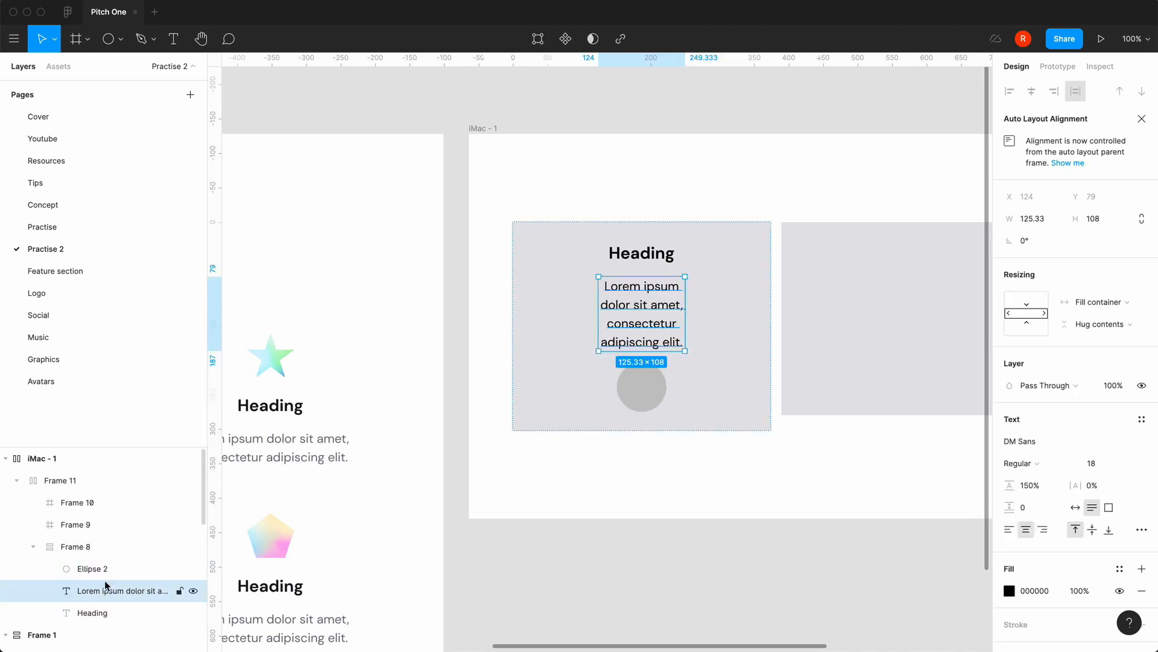
{"action": "left_click", "coordinate": [1117, 303]}
{"action": "left_click", "coordinate": [1117, 284]}
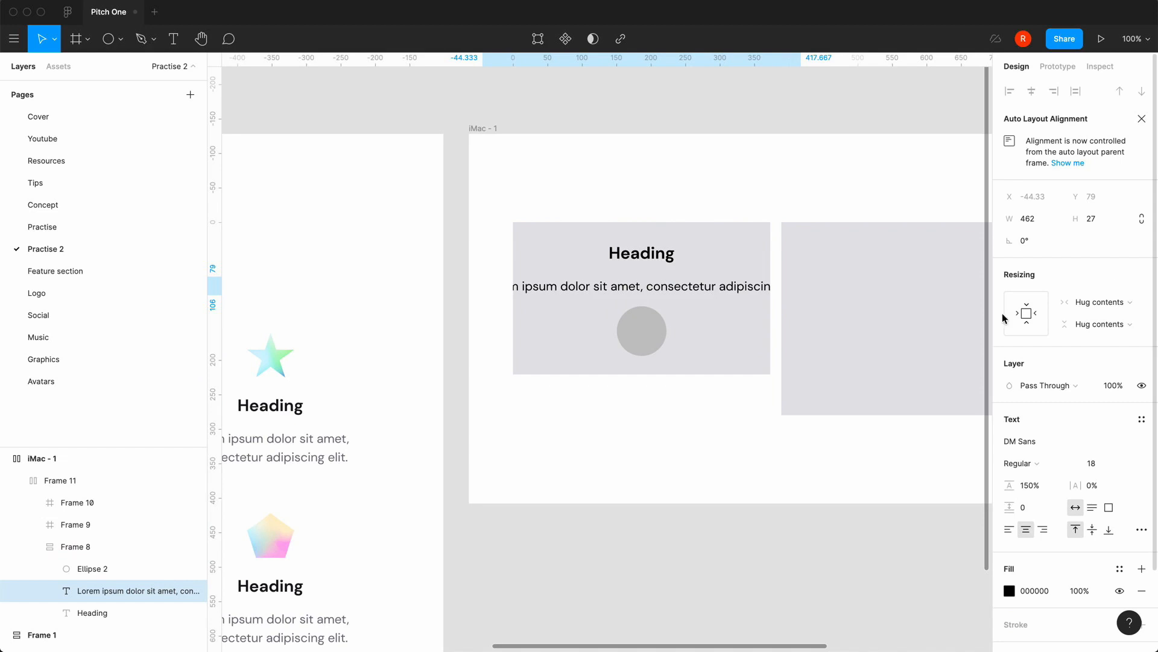
{"action": "left_click", "coordinate": [1108, 302]}
{"action": "left_click", "coordinate": [1110, 319]}
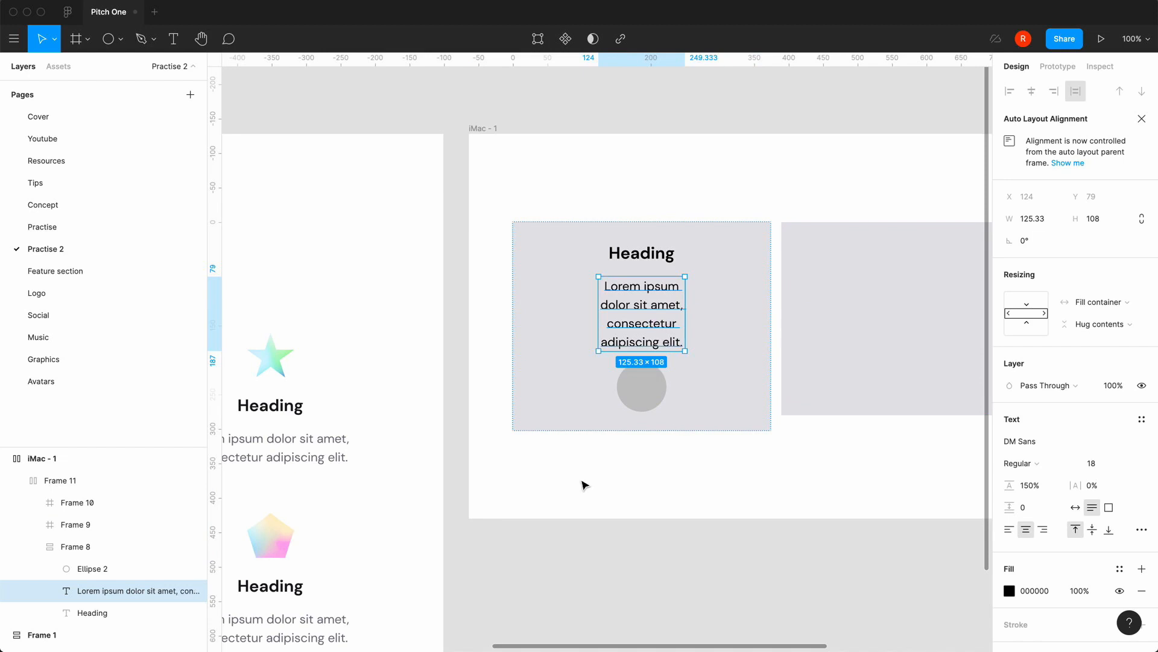
Widen the lorem ipsum text in the first column to a fixed width of 257 so it wraps onto two lines.
{"action": "left_click", "coordinate": [71, 552]}
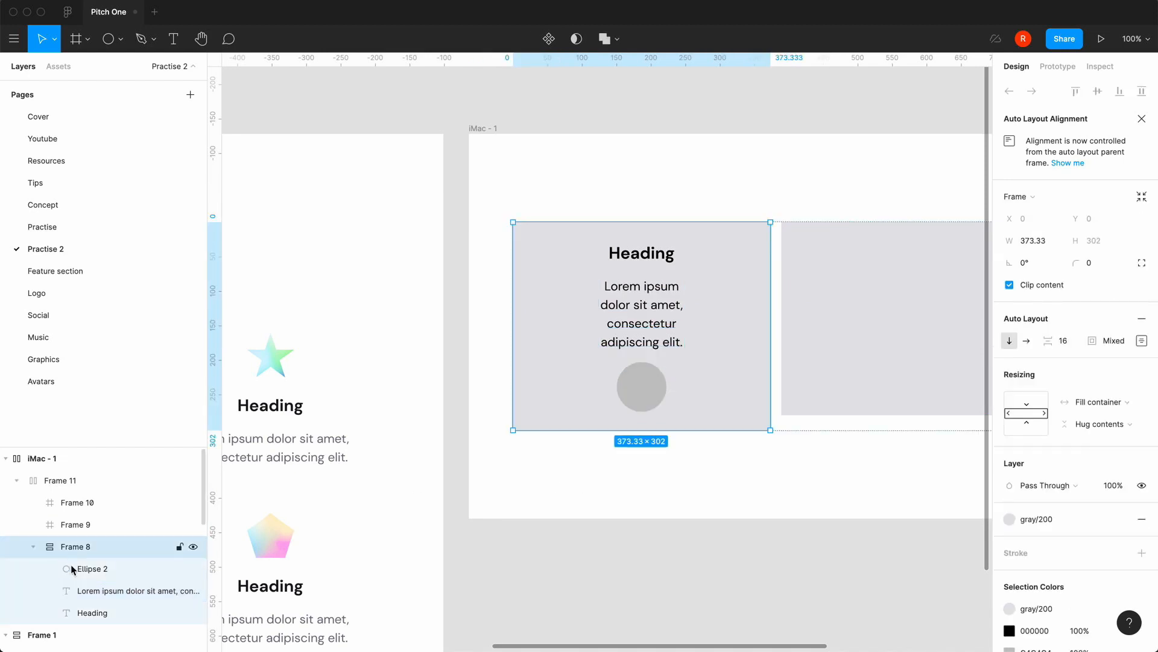
{"action": "left_click", "coordinate": [74, 568]}
{"action": "left_click", "coordinate": [79, 590]}
{"action": "left_click", "coordinate": [85, 614]}
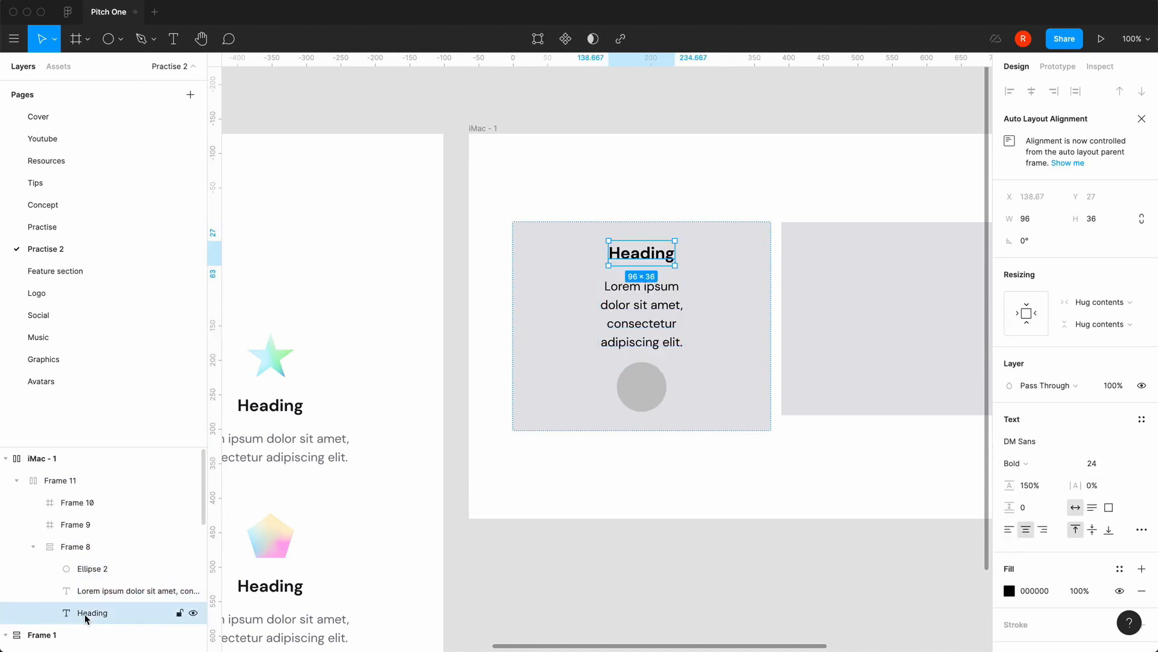
{"action": "left_click", "coordinate": [83, 593]}
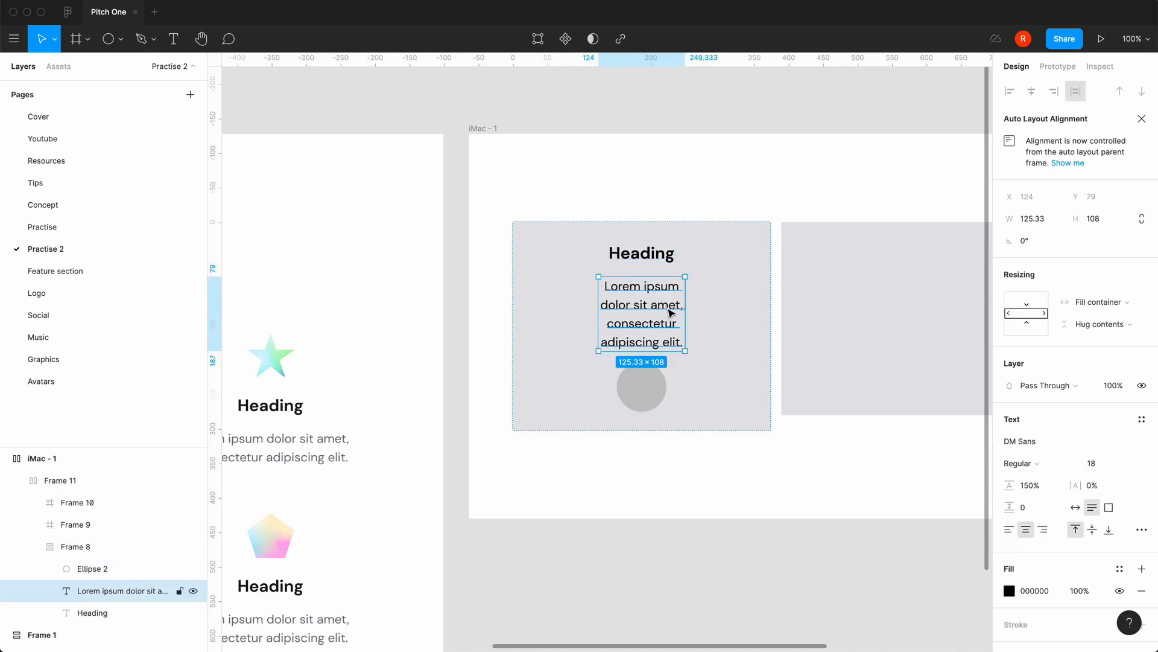
{"action": "left_click_drag", "start_coordinate": [686, 312], "coordinate": [776, 303]}
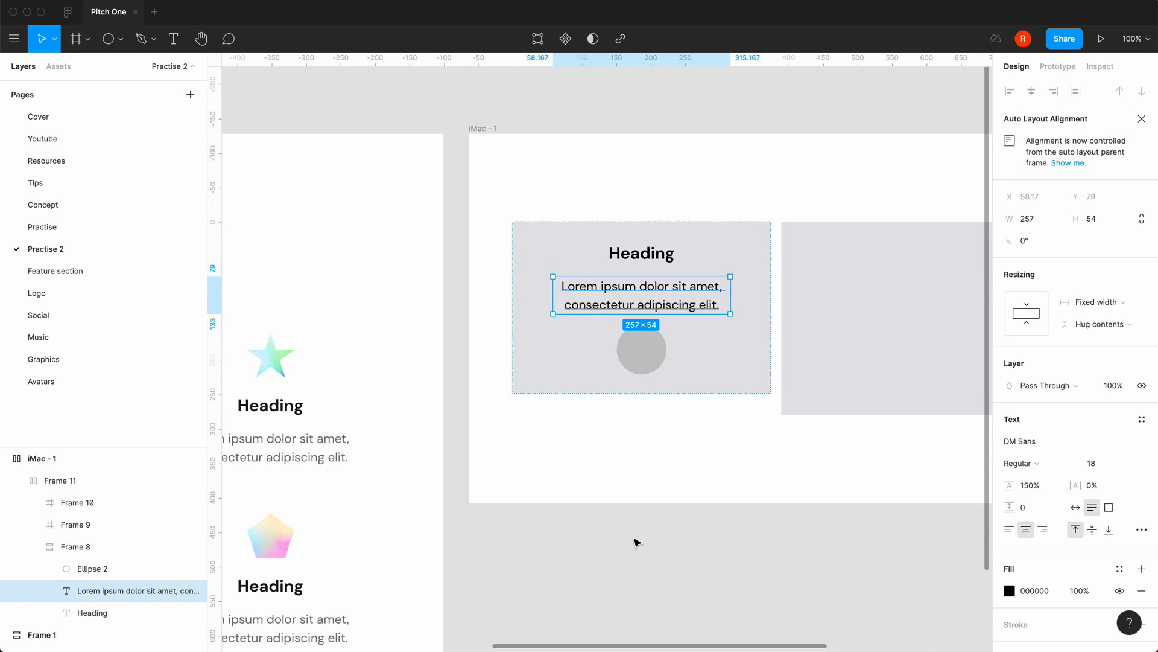
{"action": "left_click", "coordinate": [636, 543]}
Move the circle to the start of the first column's stack, above the heading and description.
{"action": "double_click", "coordinate": [684, 304]}
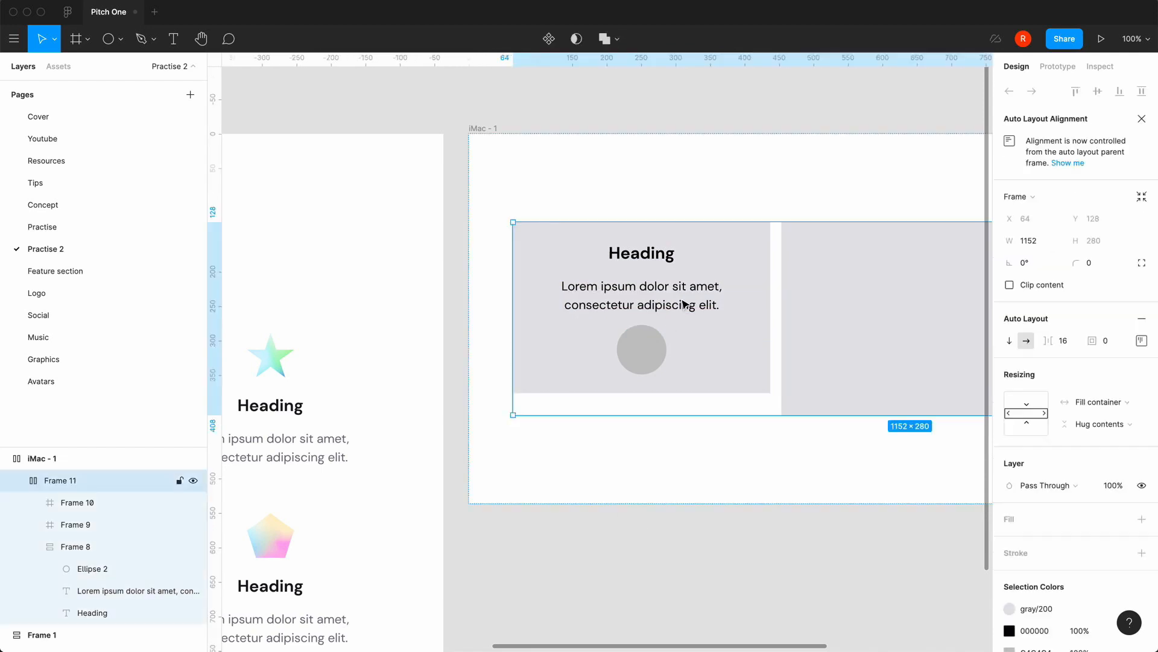
{"action": "left_click", "coordinate": [683, 305]}
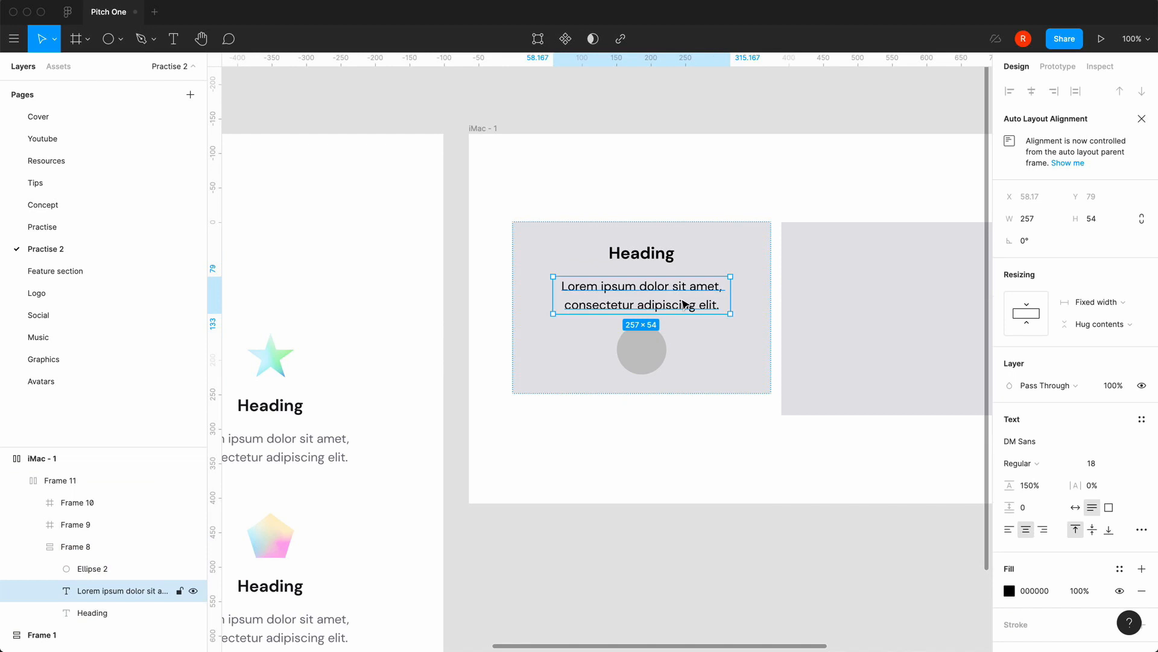
{"action": "left_click", "coordinate": [647, 366]}
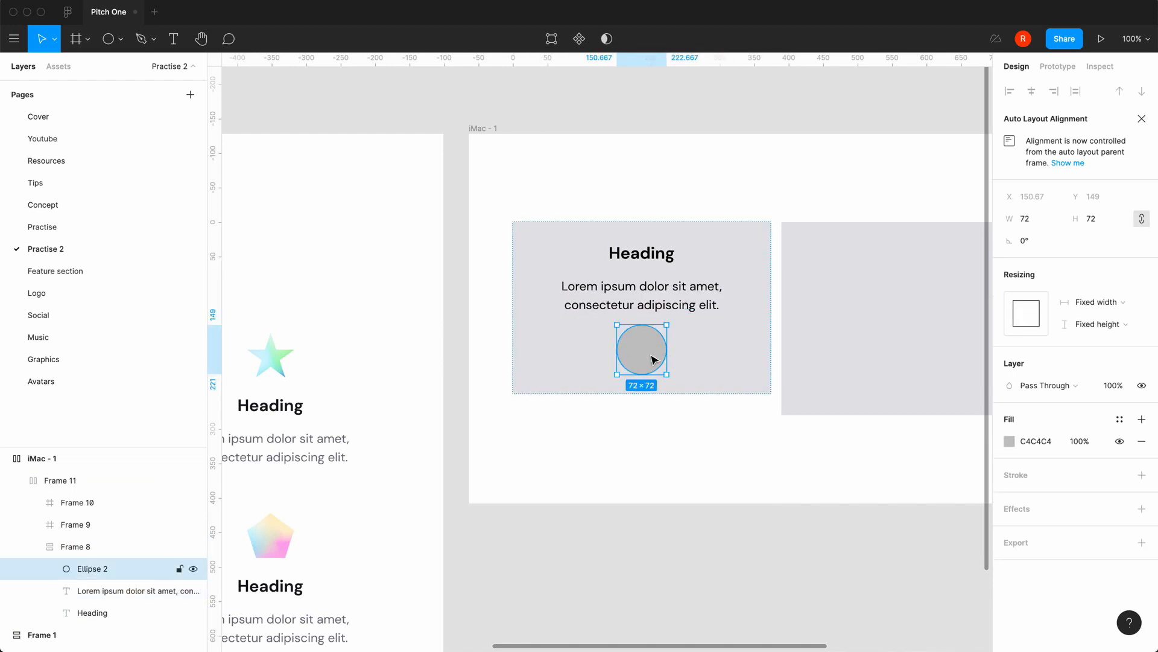
{"action": "key", "text": "Up"}
{"action": "key", "text": "Up"}
{"action": "left_click", "coordinate": [671, 590]}
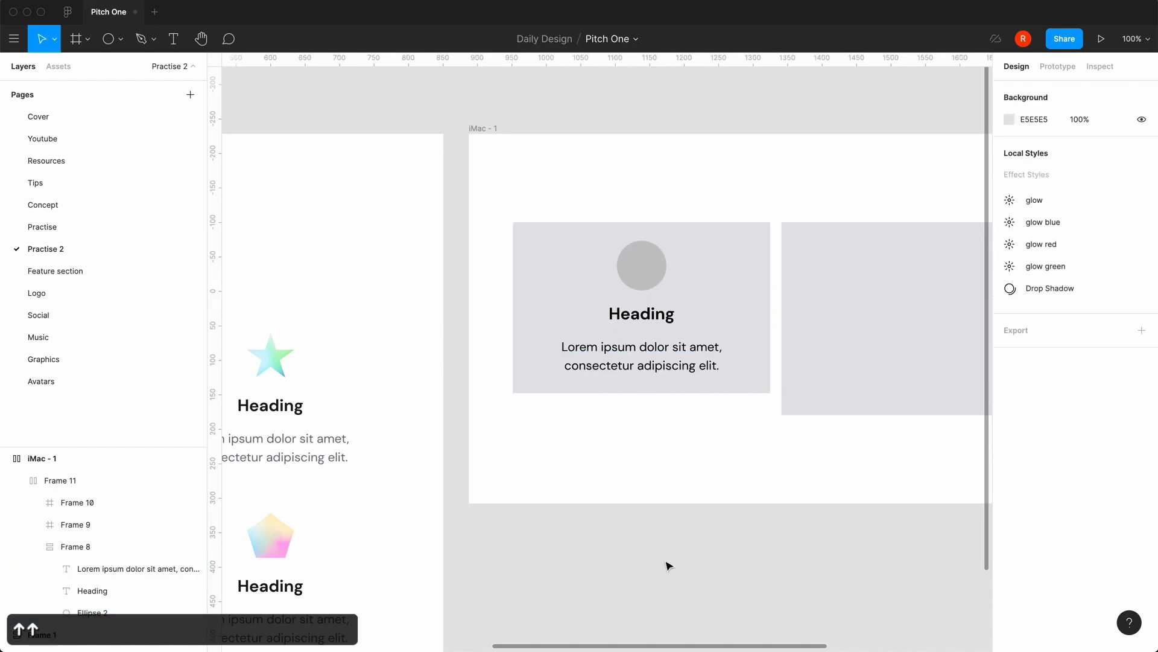
Wrap the heading and lorem ipsum text in their own auto layout frame with centered alignment.
{"action": "left_click", "coordinate": [675, 369]}
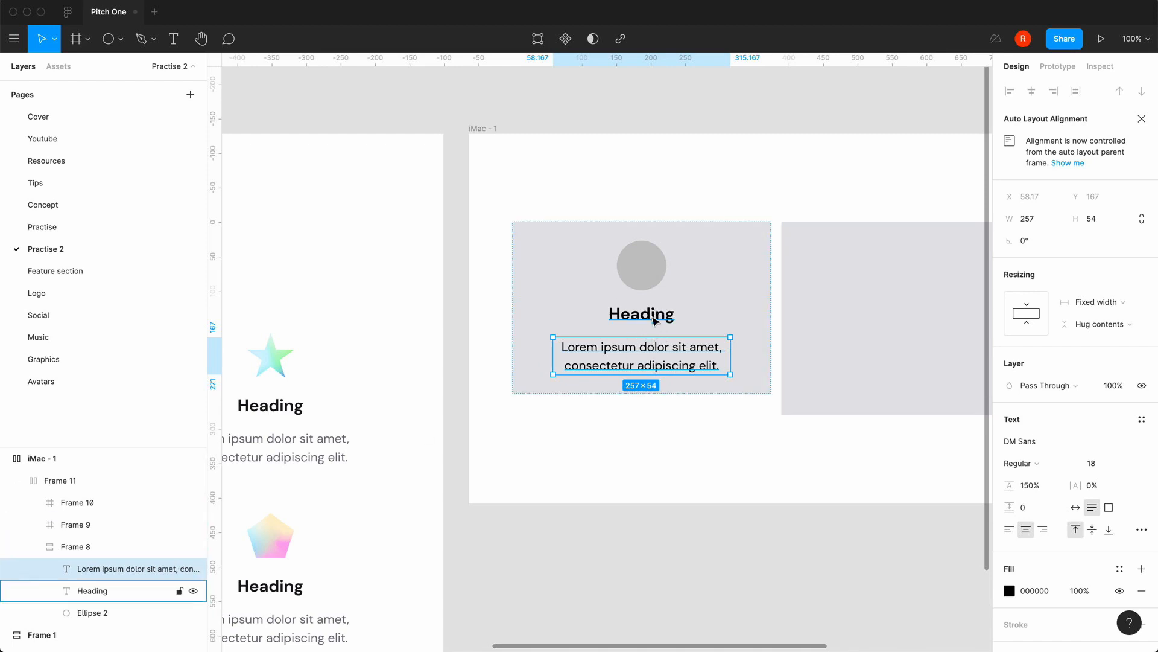
{"action": "left_click", "coordinate": [658, 325], "text": "shift"}
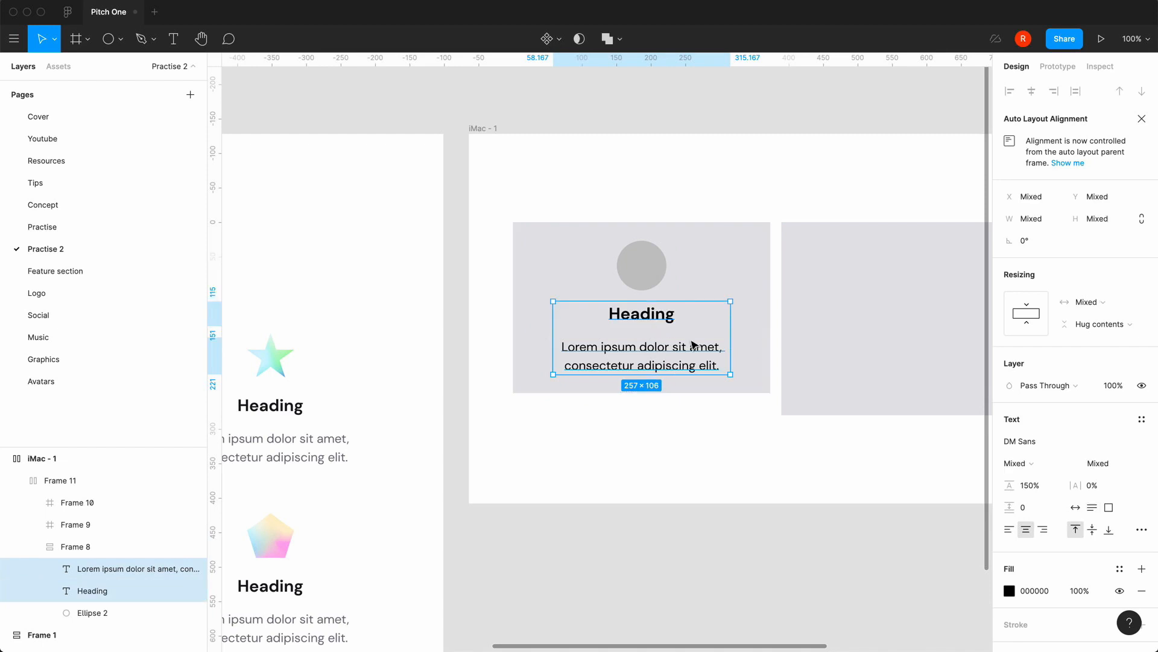
{"action": "key", "text": "shift+a"}
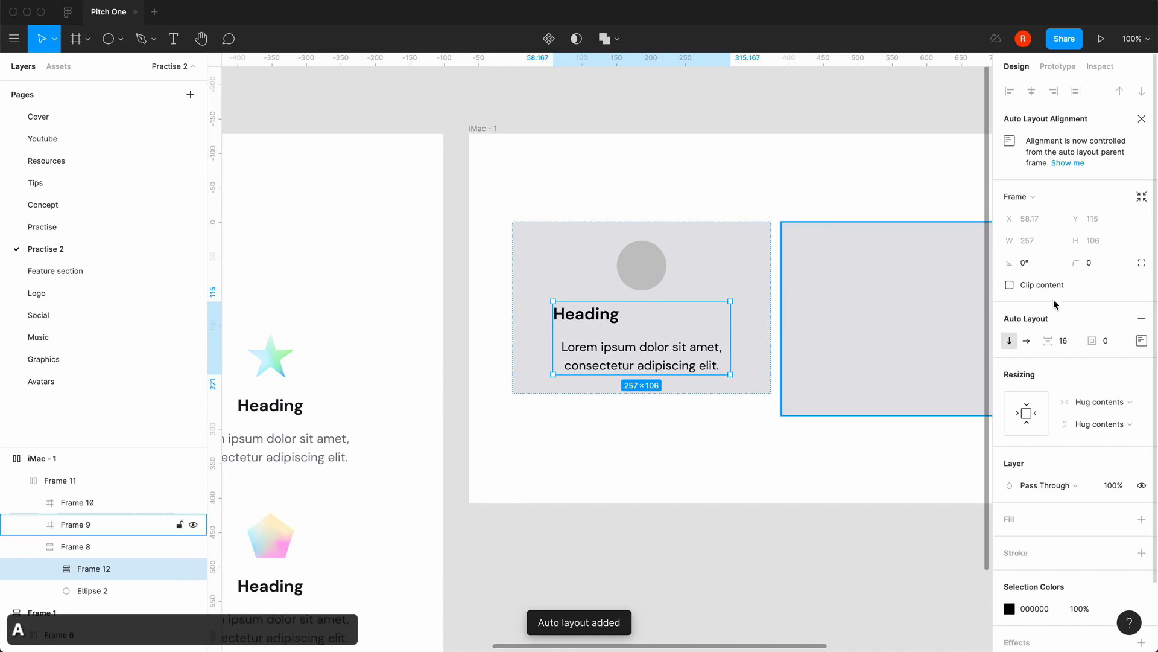
{"action": "left_click", "coordinate": [1142, 341]}
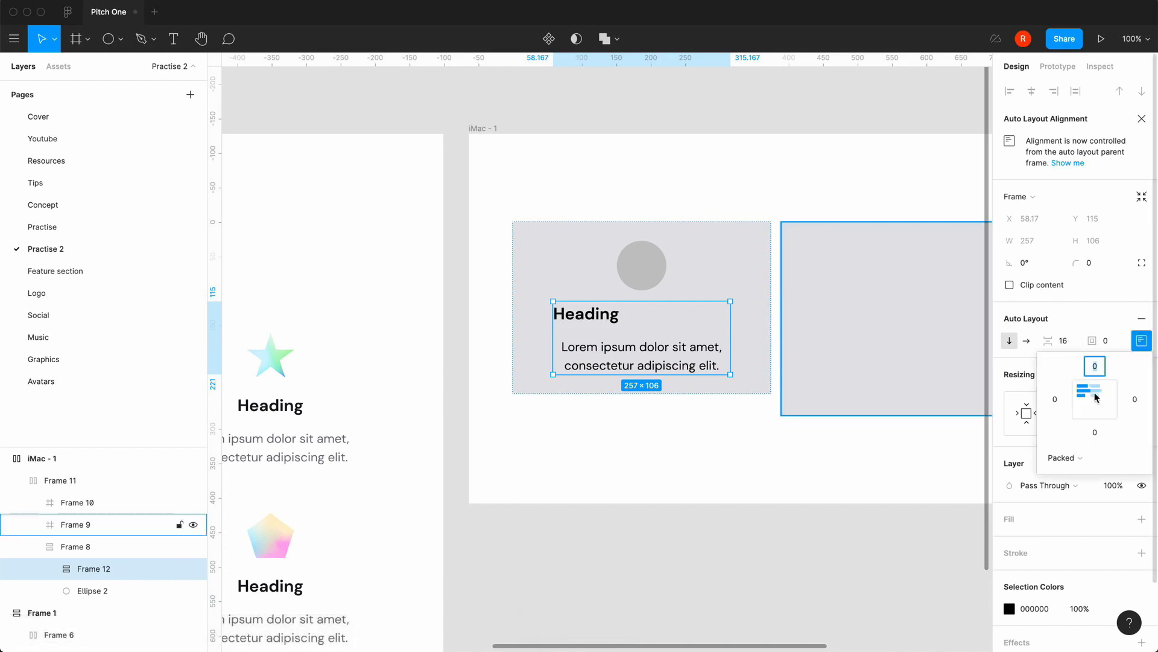
{"action": "left_click", "coordinate": [1096, 404]}
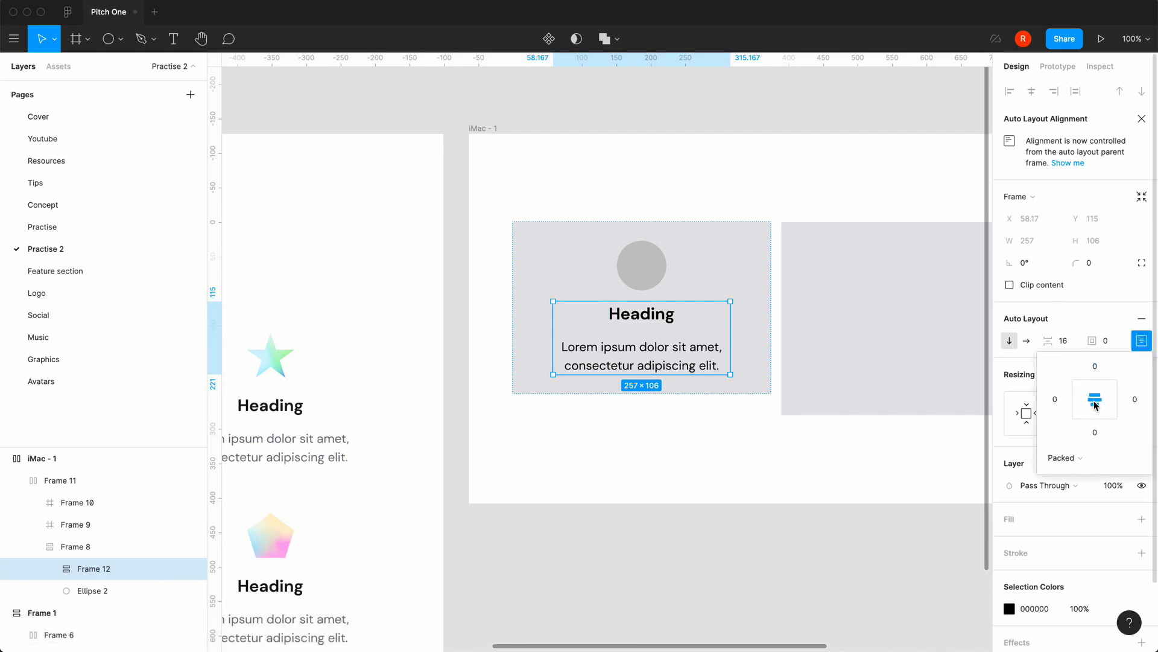
Set the spacing between the heading and the lorem ipsum text to 8.
{"action": "left_click", "coordinate": [1070, 344]}
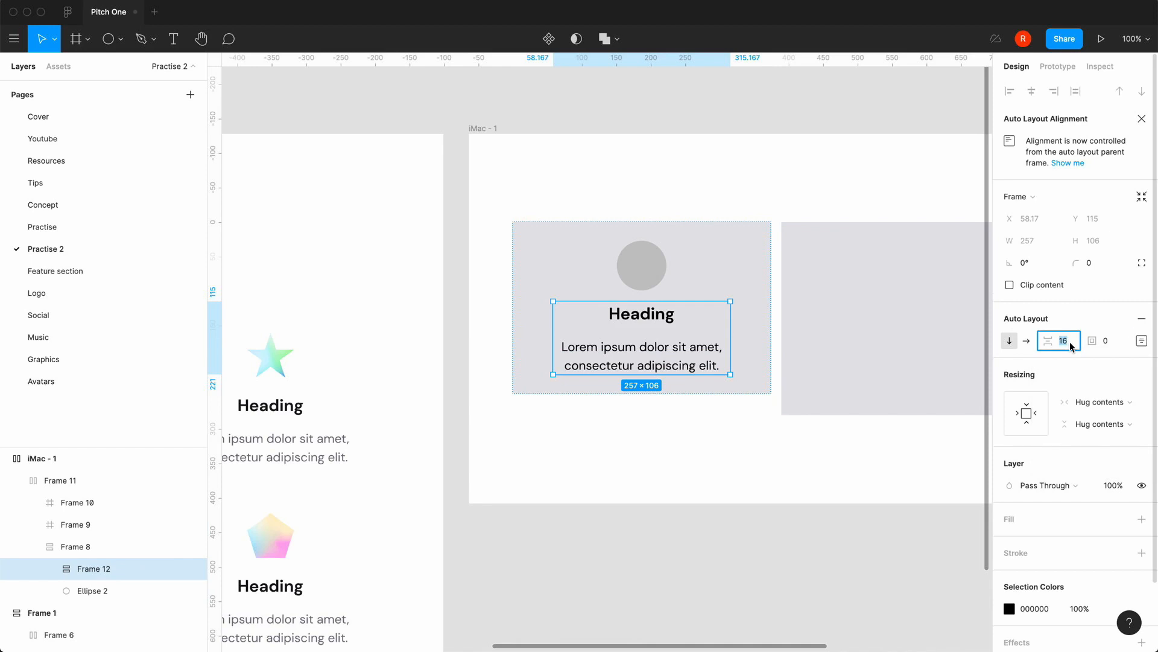
{"action": "type", "text": "8"}
{"action": "key", "text": "Return"}
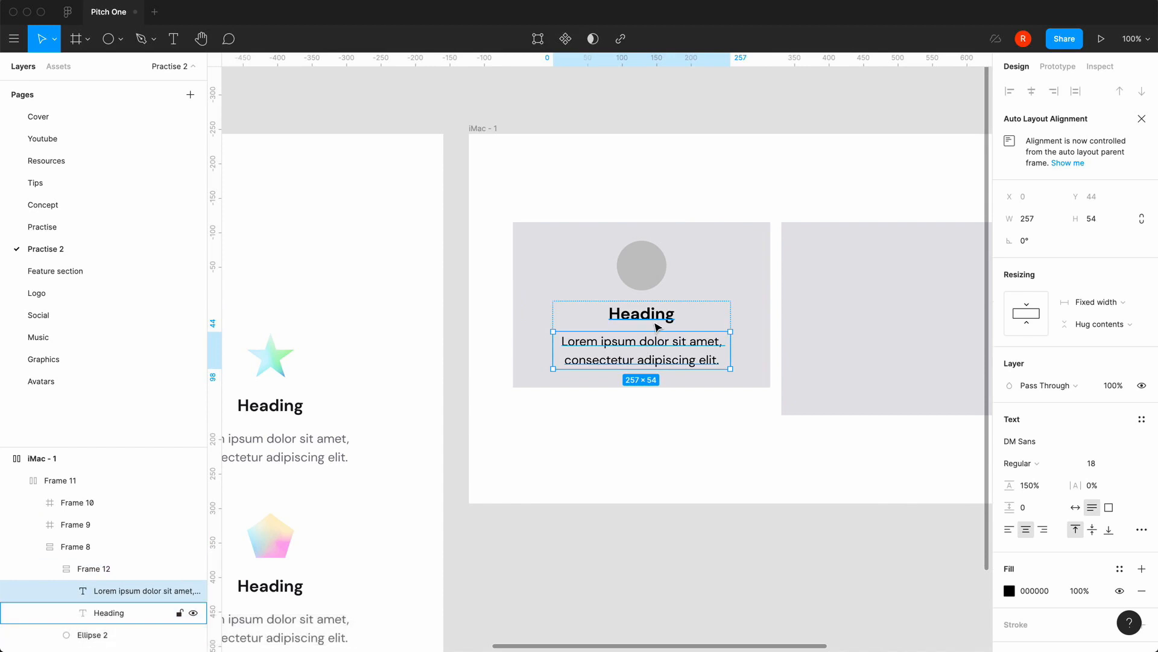
Try a spacing of 0 in the heading and description frame and restore it to 8.
{"action": "left_click", "coordinate": [73, 569]}
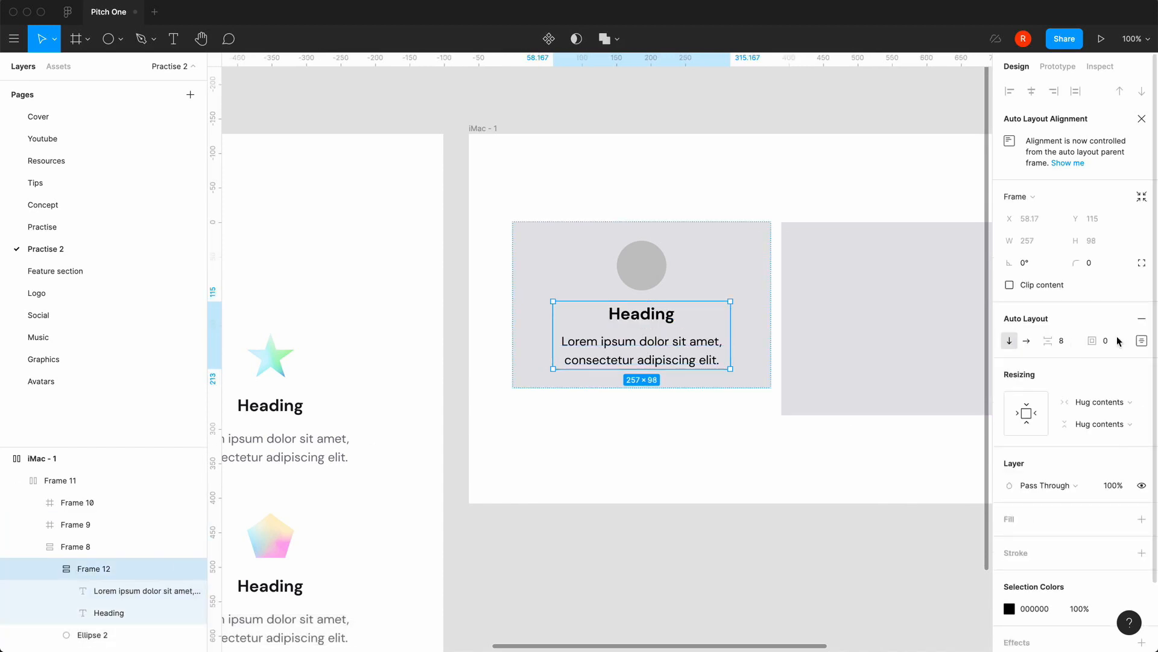
{"action": "left_click", "coordinate": [1060, 340]}
{"action": "type", "text": "0"}
{"action": "key", "text": "Return"}
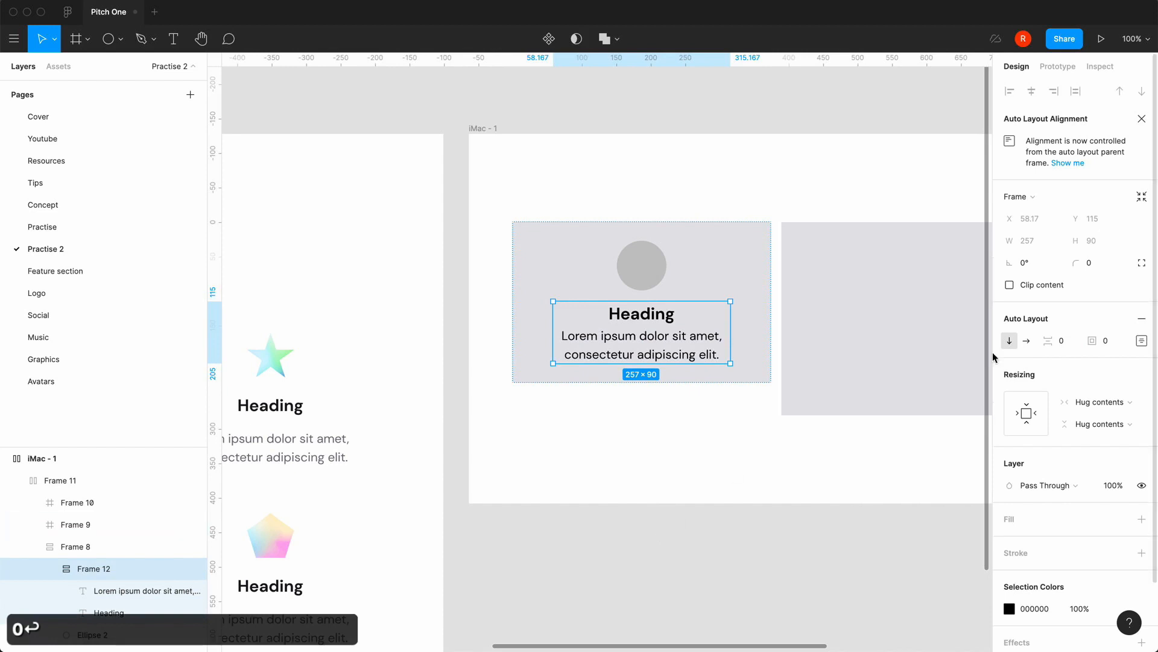
{"action": "left_click", "coordinate": [1062, 341]}
{"action": "type", "text": "8"}
{"action": "key", "text": "Return"}
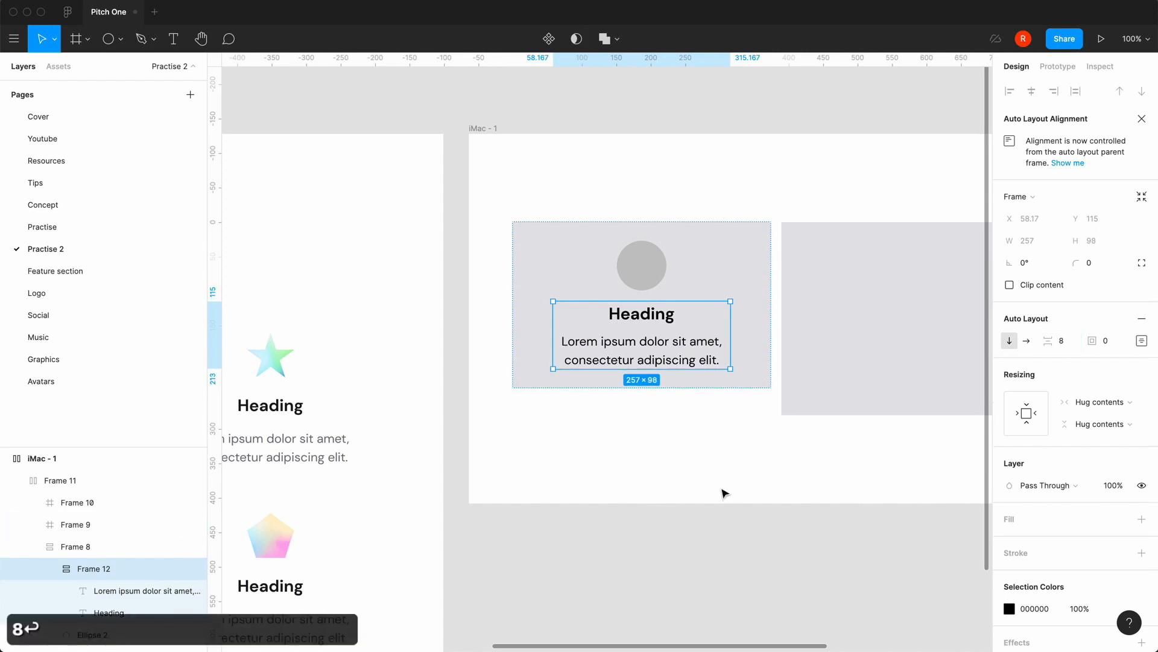
{"action": "left_click", "coordinate": [706, 519]}
Set the first column frame's top and bottom padding to 0.
{"action": "scroll", "coordinate": [705, 520], "scroll_direction": "right", "scroll_amount": 5}
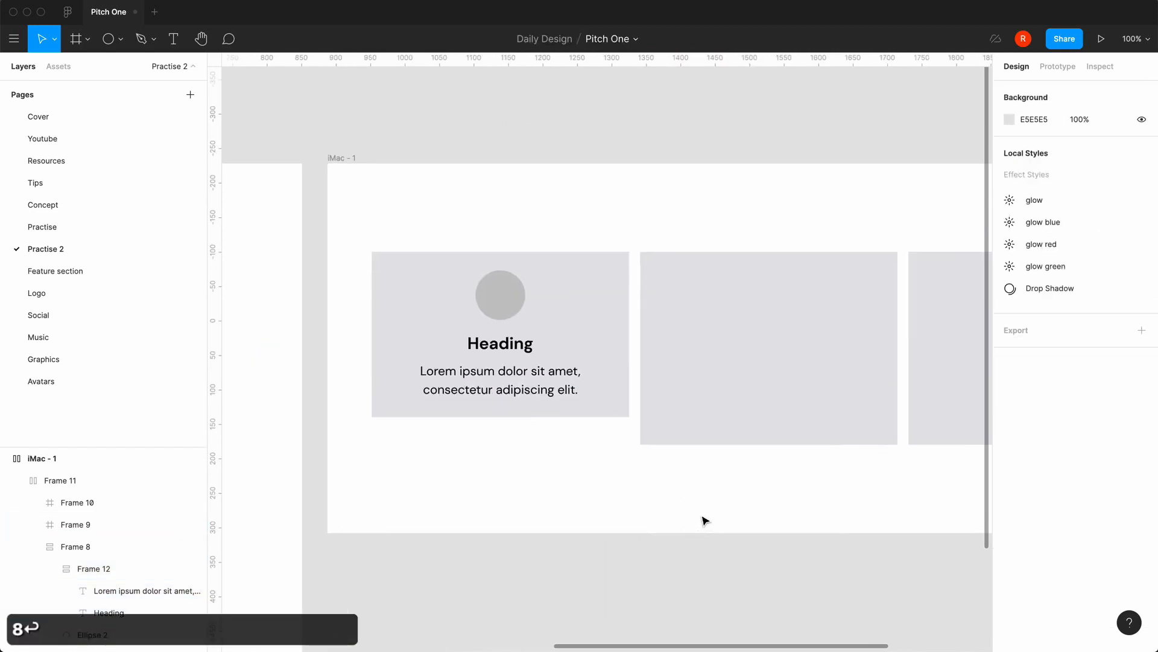
{"action": "scroll", "coordinate": [705, 520], "scroll_direction": "left", "scroll_amount": 5}
{"action": "double_click", "coordinate": [680, 352]}
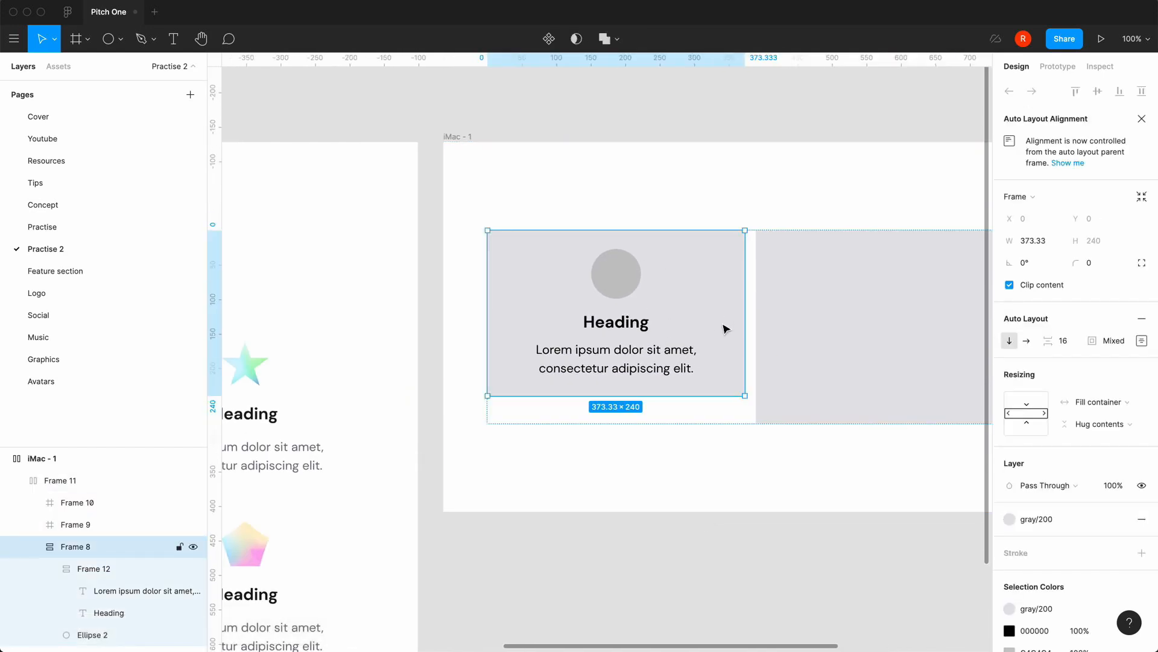
{"action": "left_click", "coordinate": [1065, 343]}
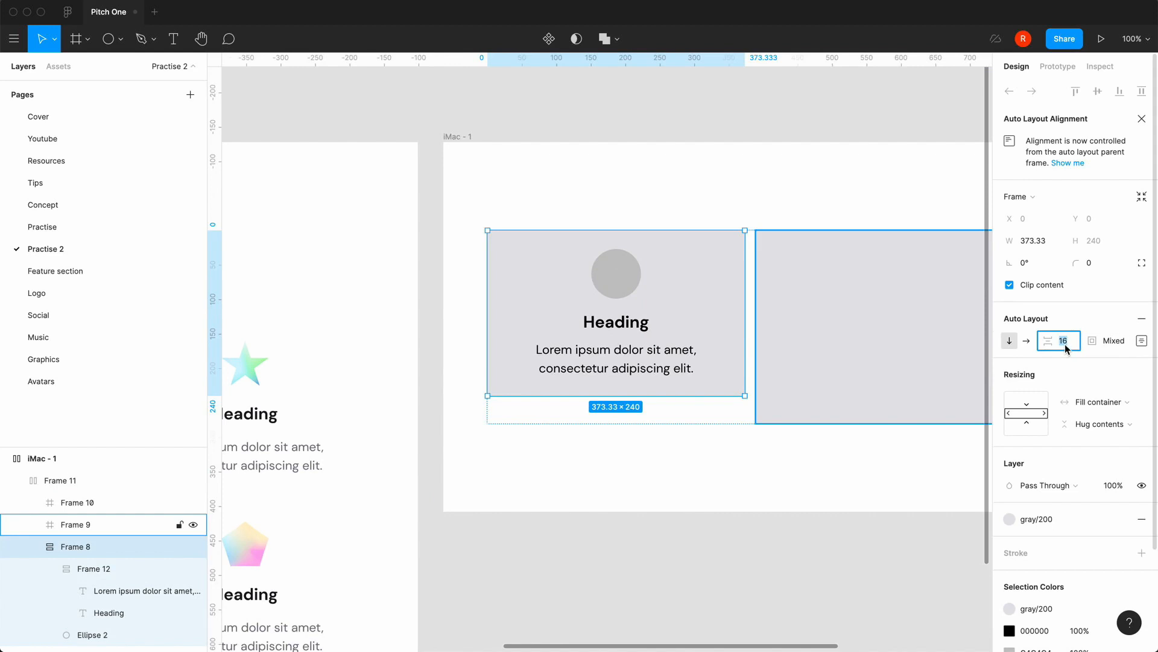
{"action": "left_click", "coordinate": [1141, 340]}
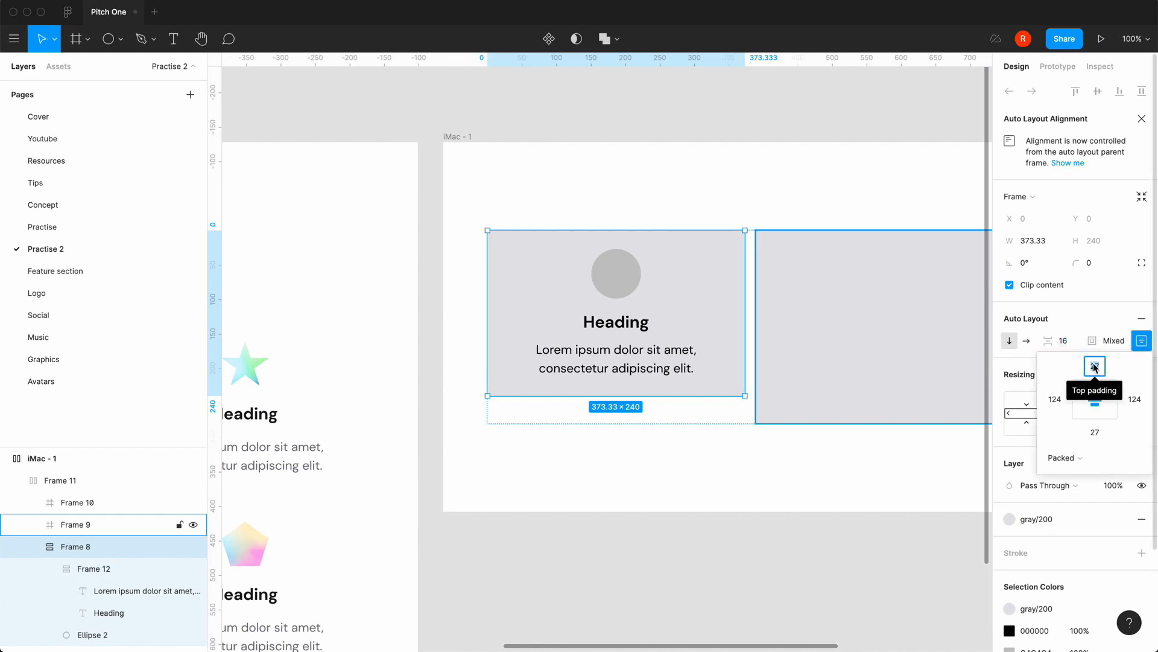
{"action": "type", "text": "0"}
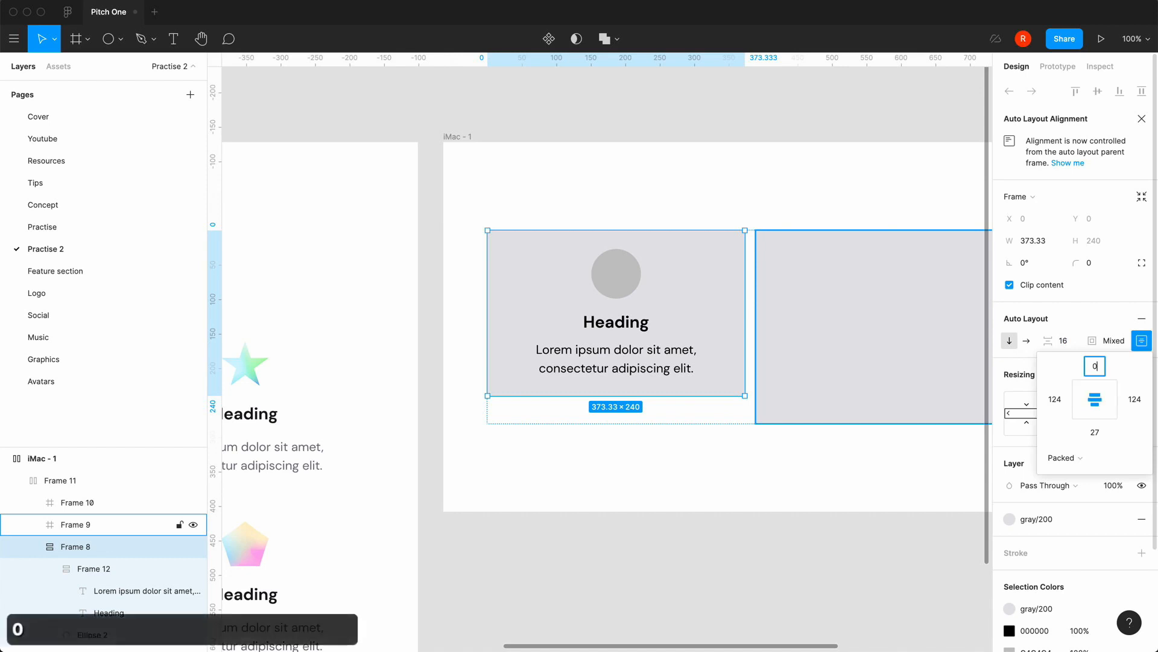
{"action": "left_click", "coordinate": [1095, 431]}
{"action": "type", "text": "0"}
{"action": "key", "text": "Return"}
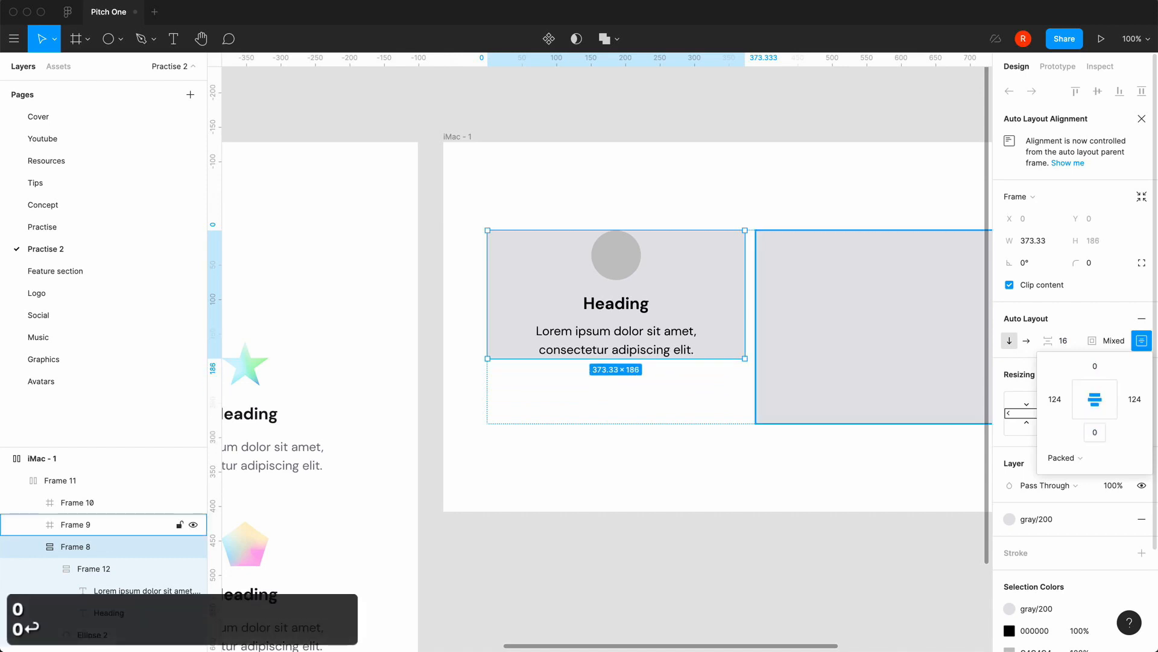
{"action": "left_click", "coordinate": [741, 490]}
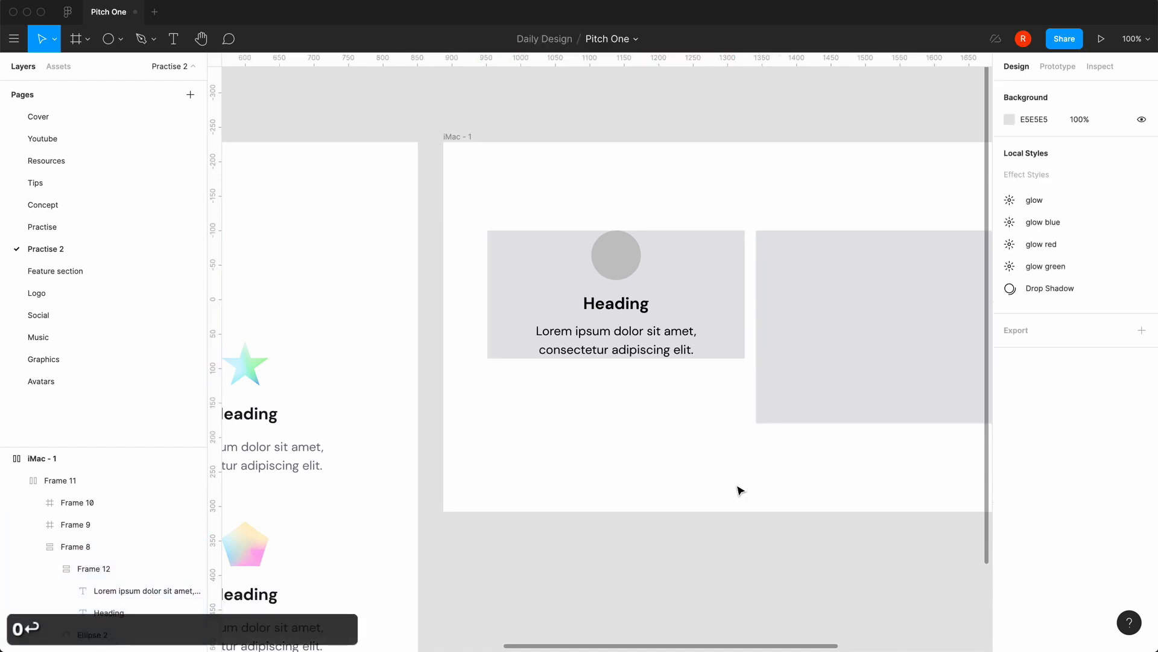
{"action": "double_click", "coordinate": [720, 308]}
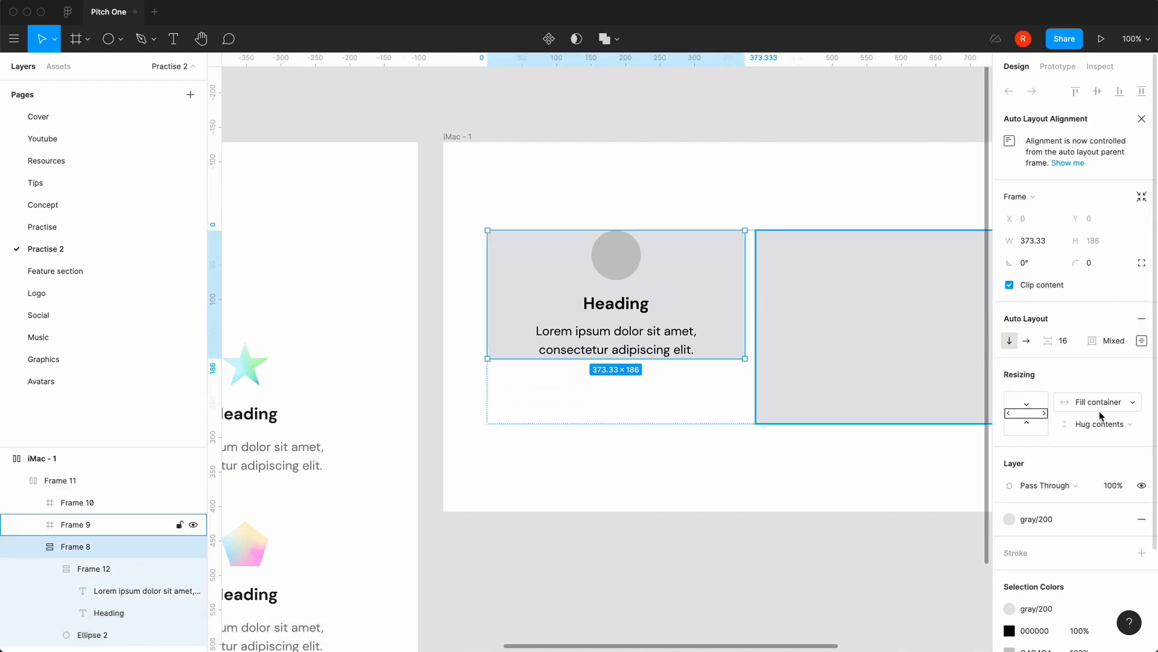
{"action": "left_click", "coordinate": [721, 514]}
{"action": "scroll", "coordinate": [723, 516], "scroll_direction": "right", "scroll_amount": 5}
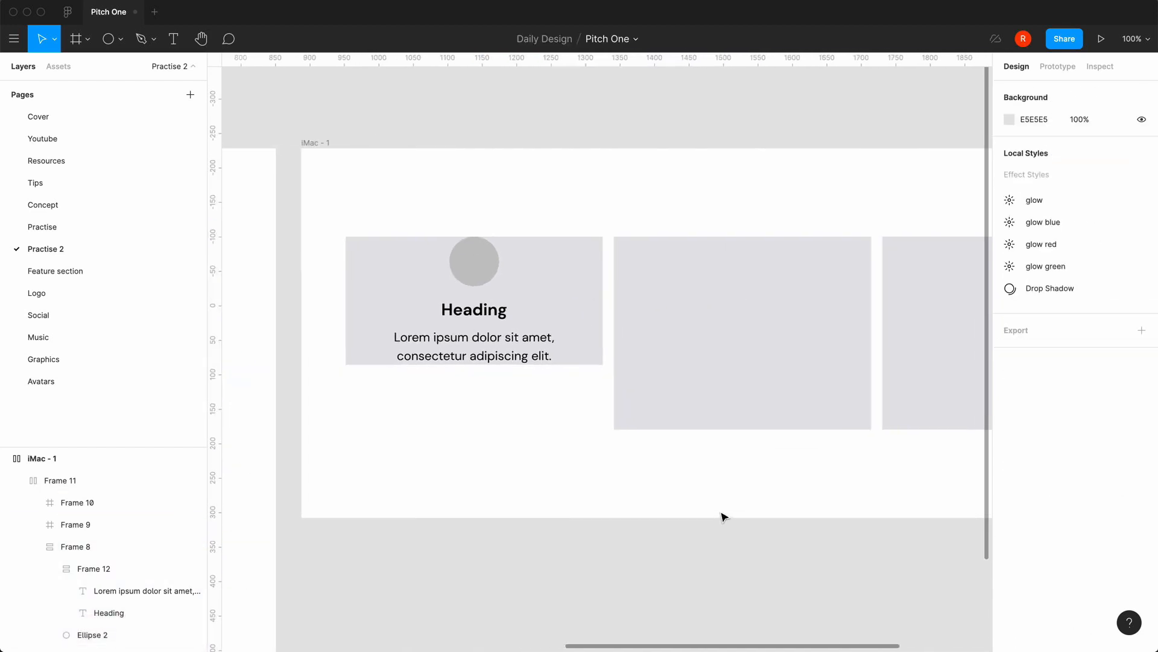
{"action": "key", "text": "minus"}
{"action": "scroll", "coordinate": [722, 515], "scroll_direction": "left", "scroll_amount": 5}
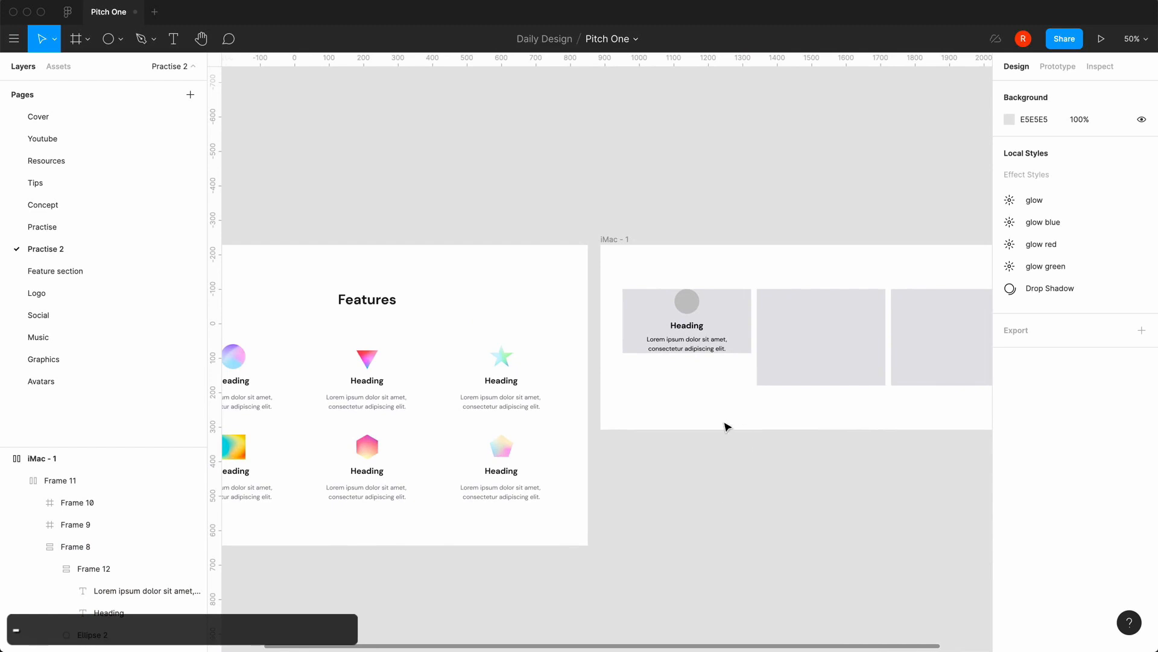
{"action": "scroll", "coordinate": [736, 531], "scroll_direction": "right", "scroll_amount": 1}
{"action": "key", "text": "equal"}
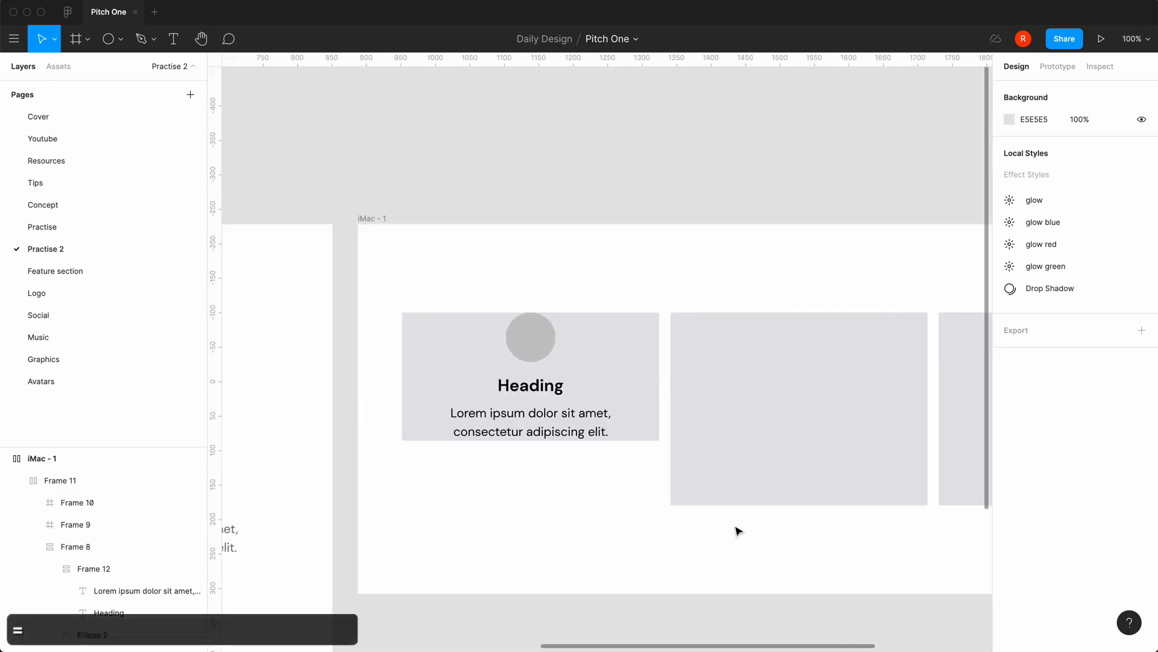
Delete the empty middle column frame from the three-column row.
{"action": "scroll", "coordinate": [737, 530], "scroll_direction": "right", "scroll_amount": 5}
{"action": "key", "text": "minus"}
{"action": "left_click", "coordinate": [475, 381]}
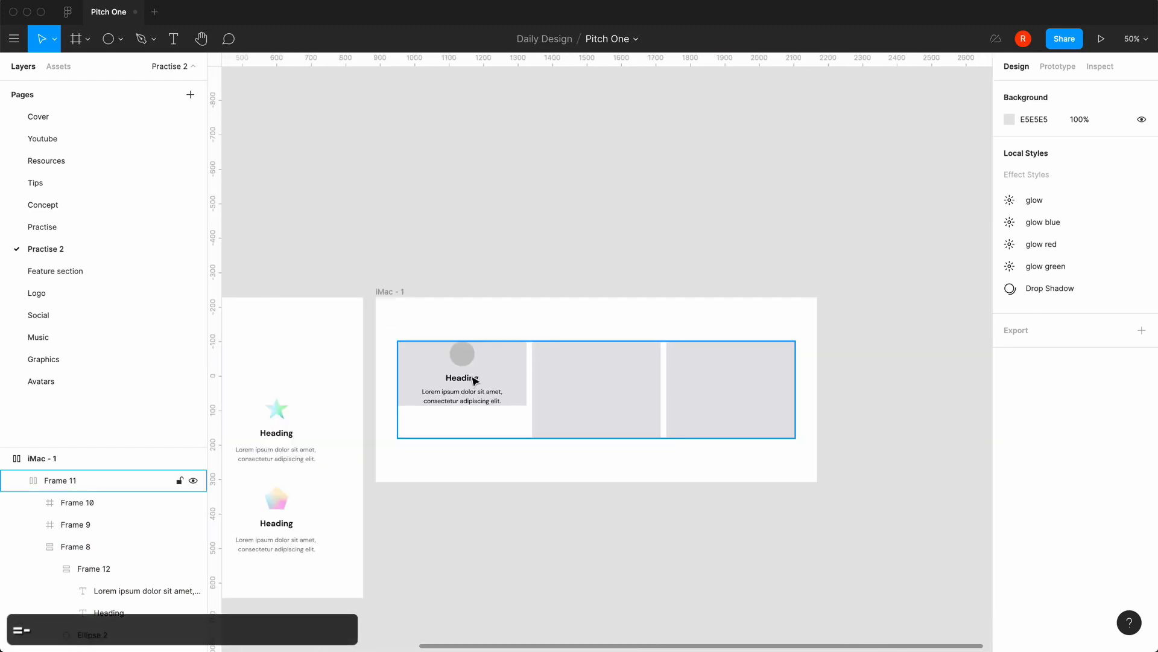
{"action": "double_click", "coordinate": [475, 380]}
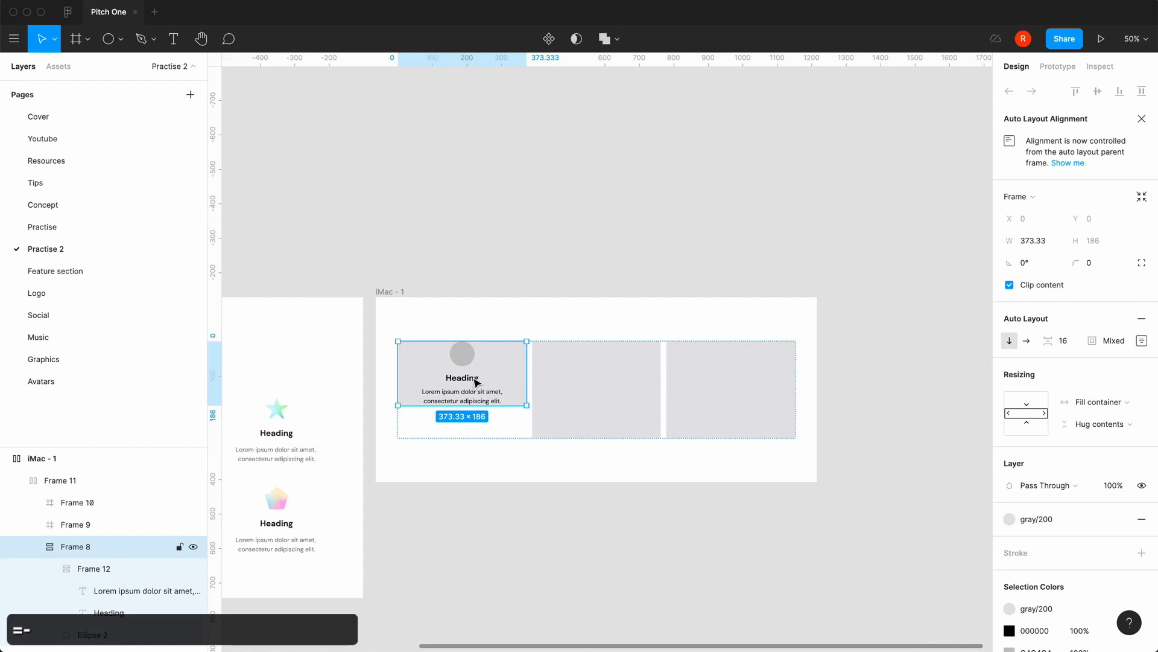
{"action": "left_click", "coordinate": [621, 403]}
{"action": "key", "text": "BackSpace"}
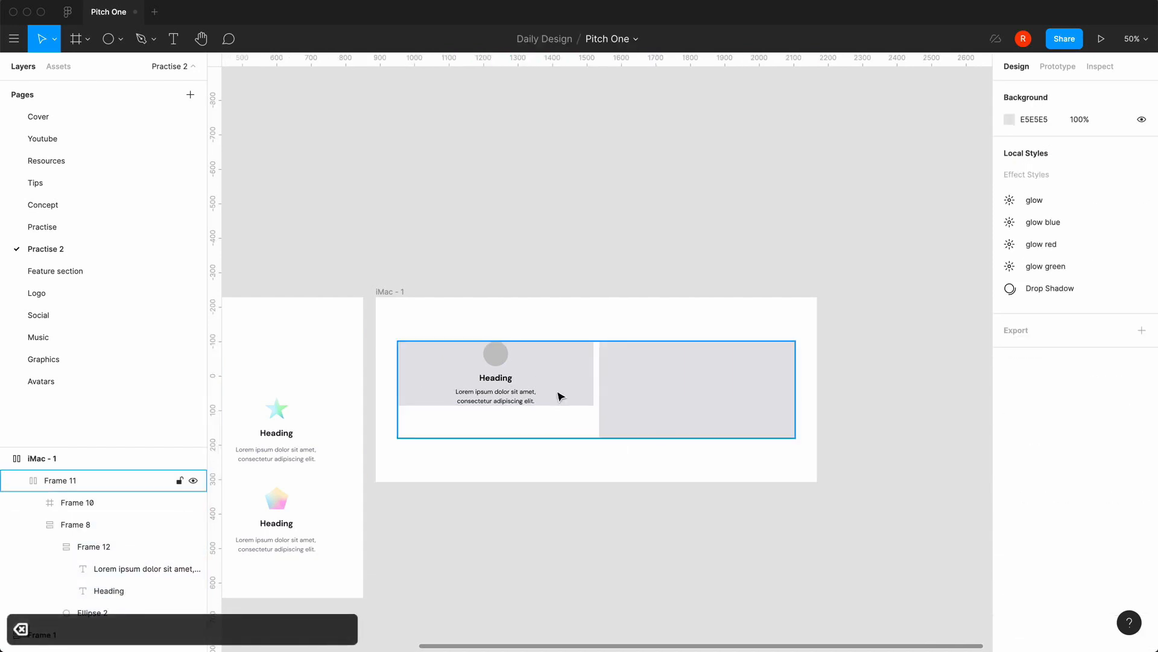
Duplicate the first column frame within the row and delete the remaining empty column frame.
{"action": "double_click", "coordinate": [540, 398]}
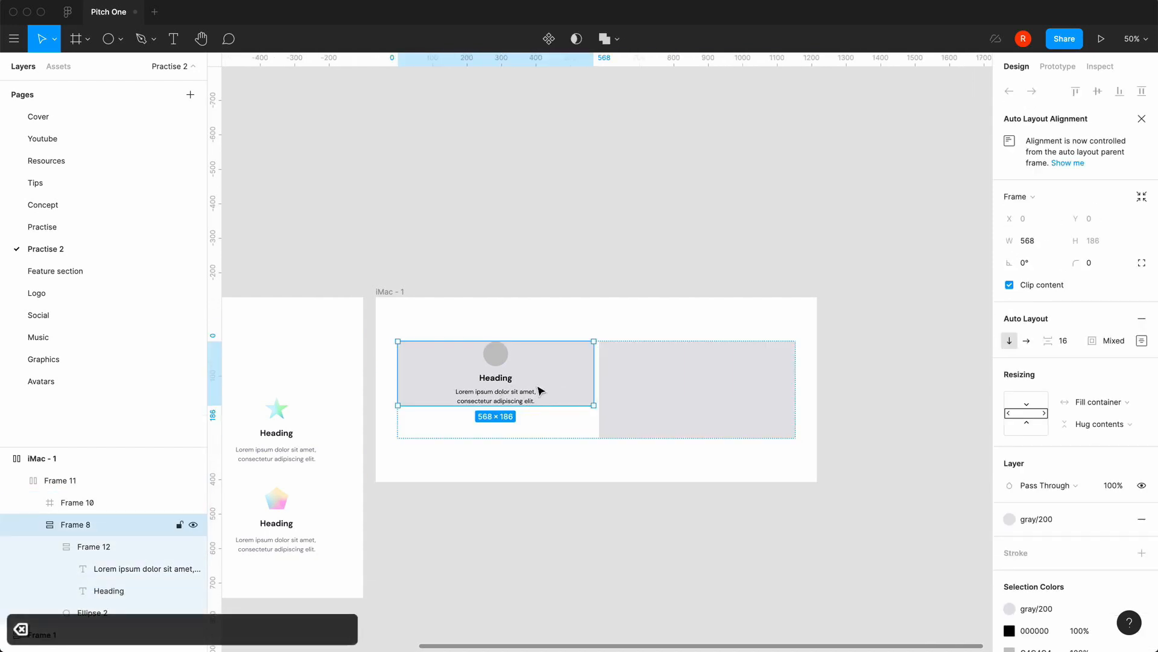
{"action": "key", "text": "super+c"}
{"action": "key", "text": "super+v"}
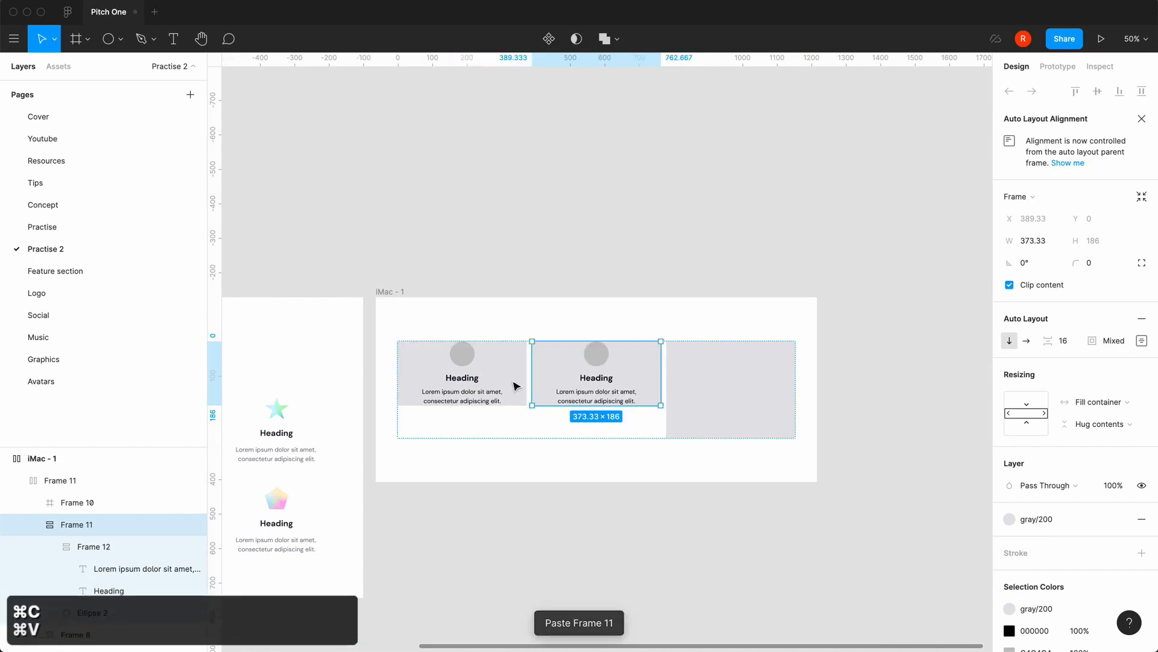
{"action": "left_click", "coordinate": [697, 389]}
{"action": "key", "text": "BackSpace"}
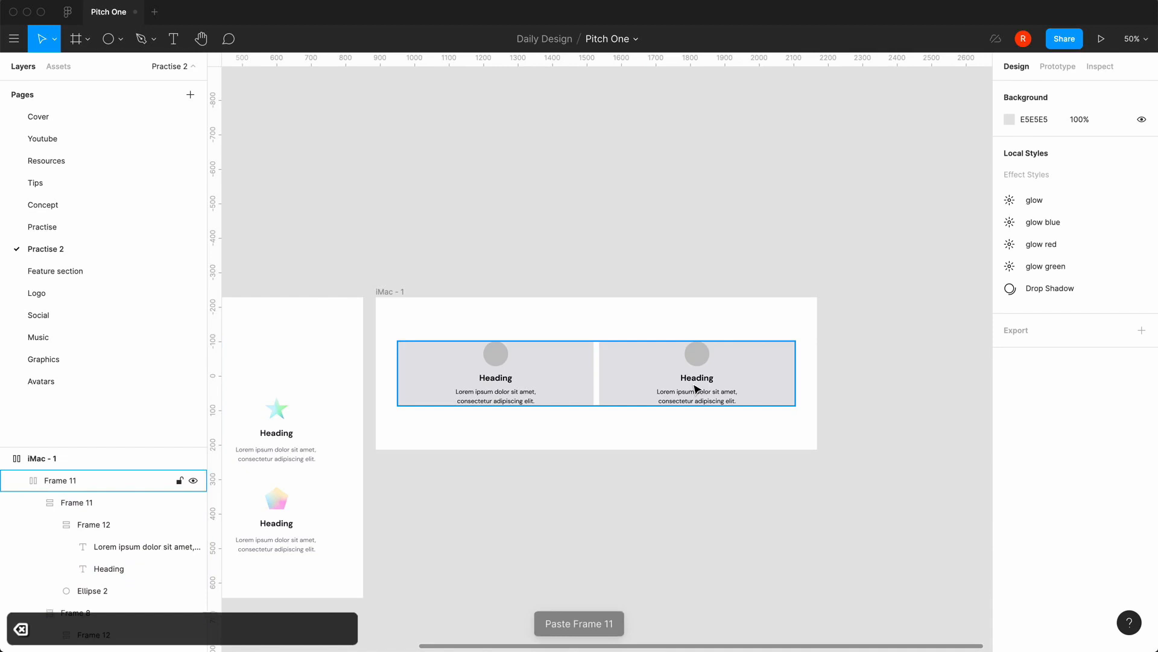
Duplicate the second column frame to complete the row of three icon, heading and description columns.
{"action": "double_click", "coordinate": [639, 388]}
{"action": "key", "text": "super+c"}
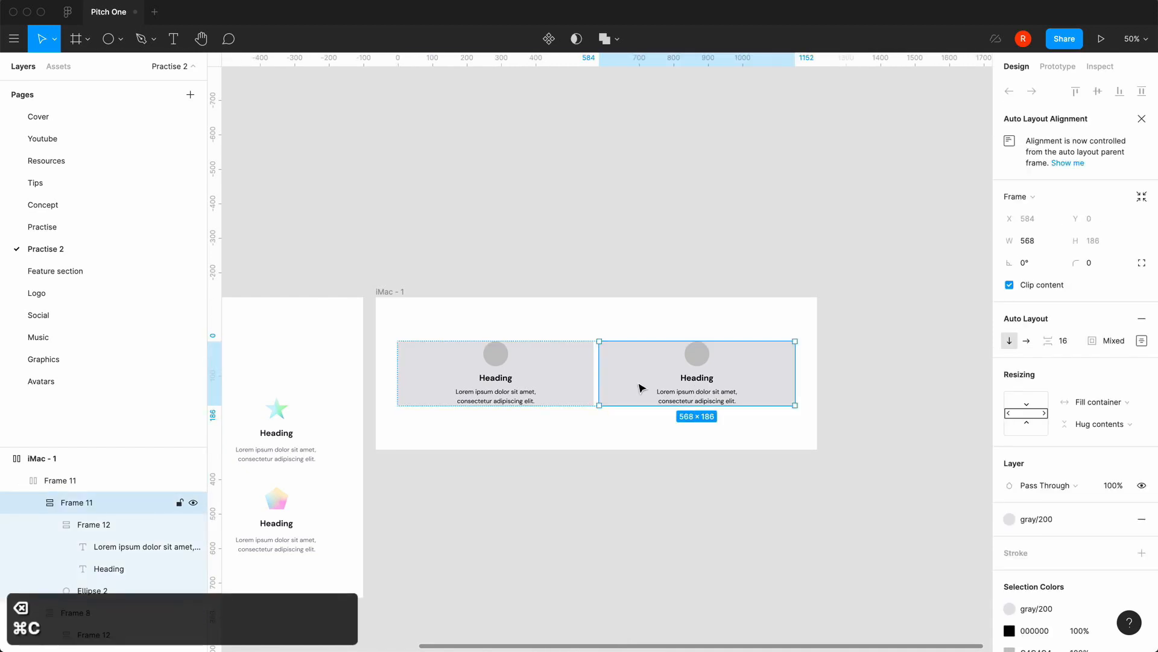
{"action": "key", "text": "super+v"}
{"action": "left_click", "coordinate": [583, 520]}
Duplicate the whole three-column row frame inside the iMac - 1 frame.
{"action": "scroll", "coordinate": [582, 520], "scroll_direction": "left", "scroll_amount": 5}
{"action": "scroll", "coordinate": [583, 521], "scroll_direction": "down", "scroll_amount": 1}
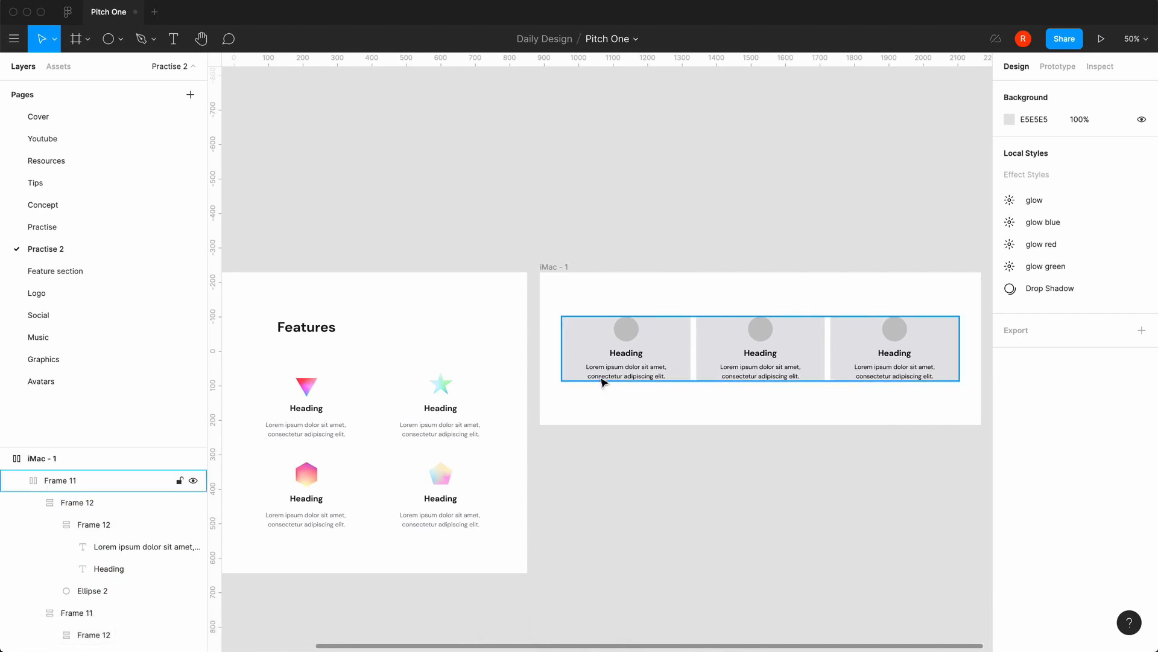
{"action": "left_click", "coordinate": [664, 374]}
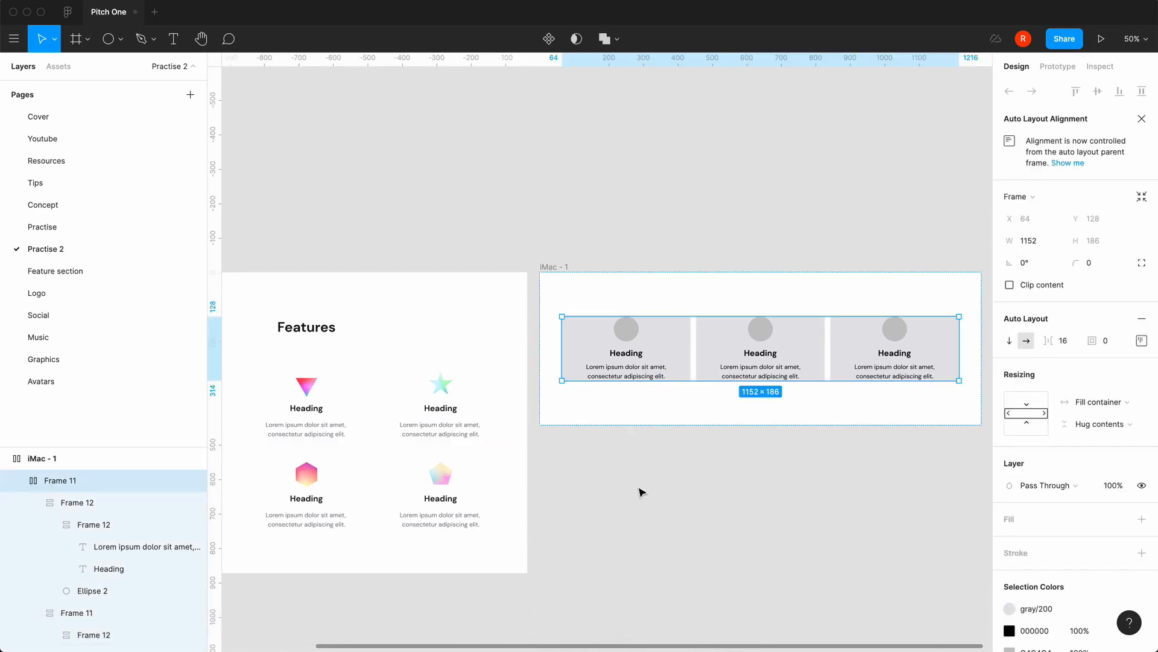
{"action": "scroll", "coordinate": [639, 492], "scroll_direction": "left", "scroll_amount": 8}
{"action": "scroll", "coordinate": [640, 492], "scroll_direction": "down", "scroll_amount": 3}
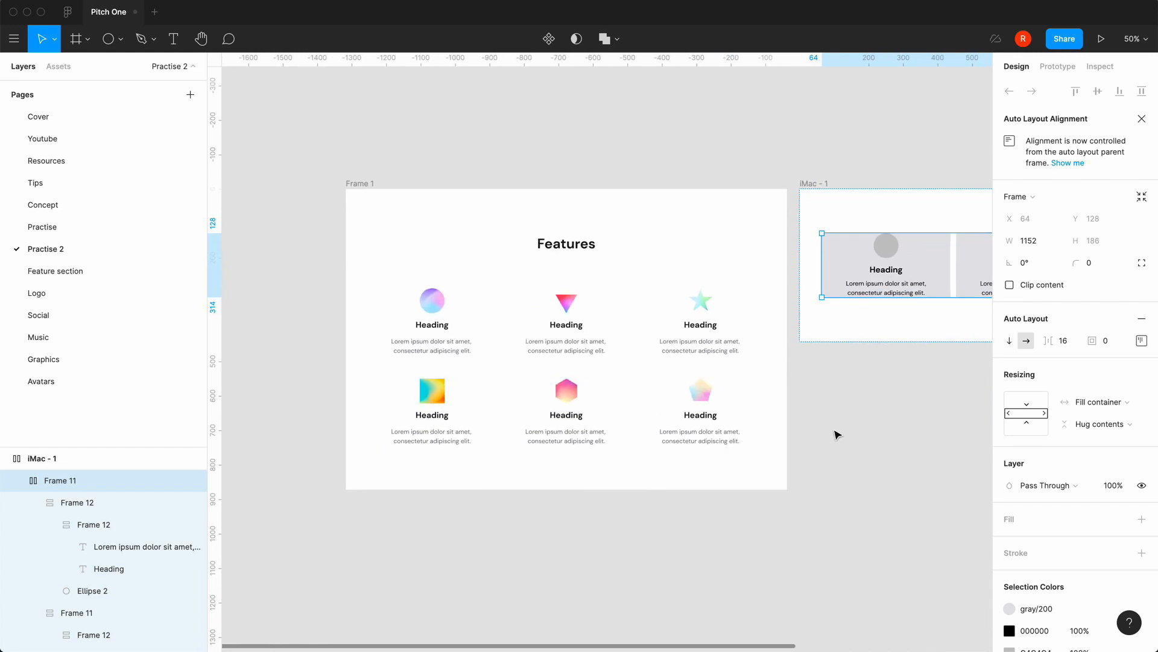
{"action": "scroll", "coordinate": [836, 433], "scroll_direction": "right", "scroll_amount": 5}
{"action": "scroll", "coordinate": [835, 433], "scroll_direction": "up", "scroll_amount": 1}
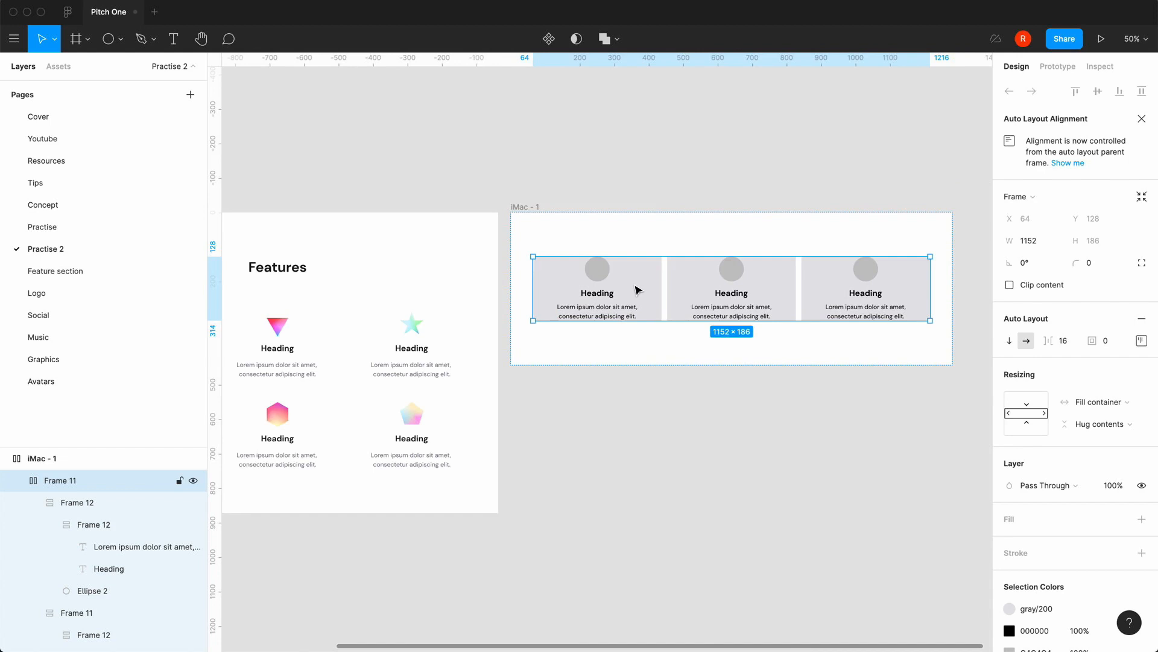
{"action": "key", "text": "super+c"}
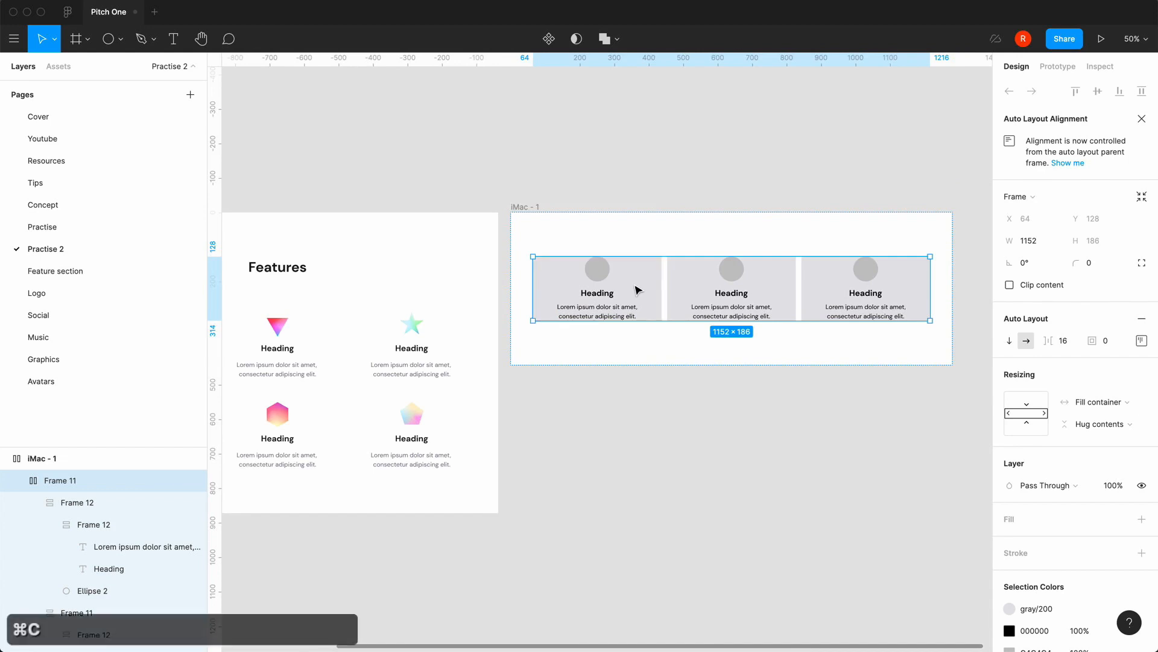
{"action": "key", "text": "super+v"}
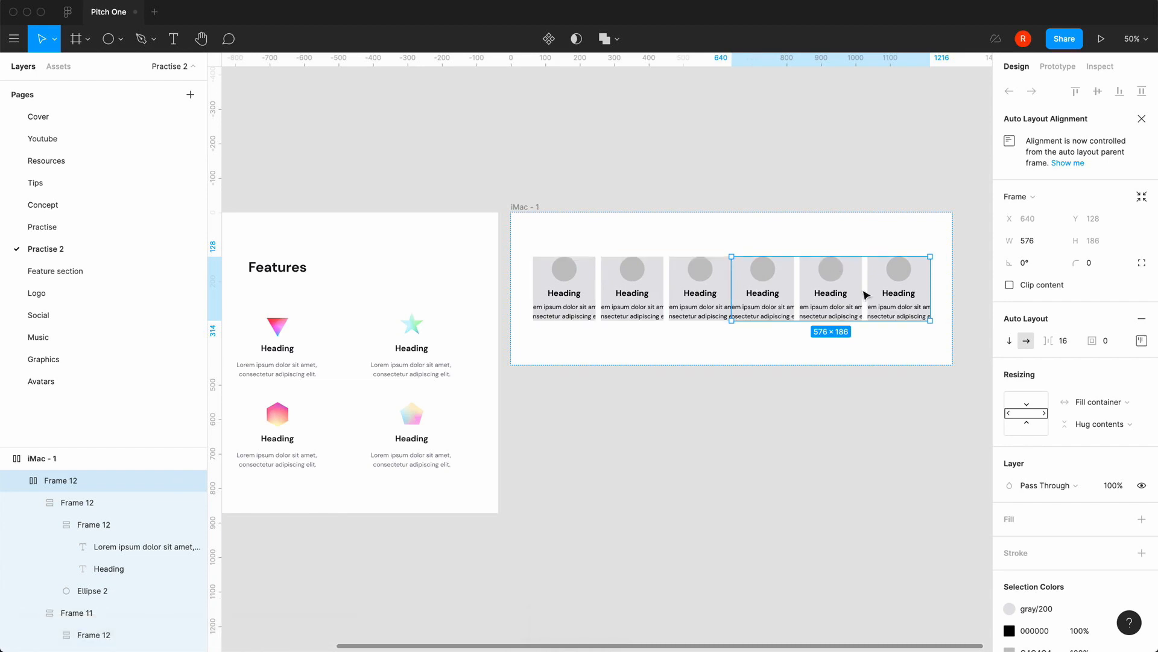
Collapse both row frames in the layer list and set the iMac - 1 frame's auto layout direction to vertical.
{"action": "left_click", "coordinate": [16, 481]}
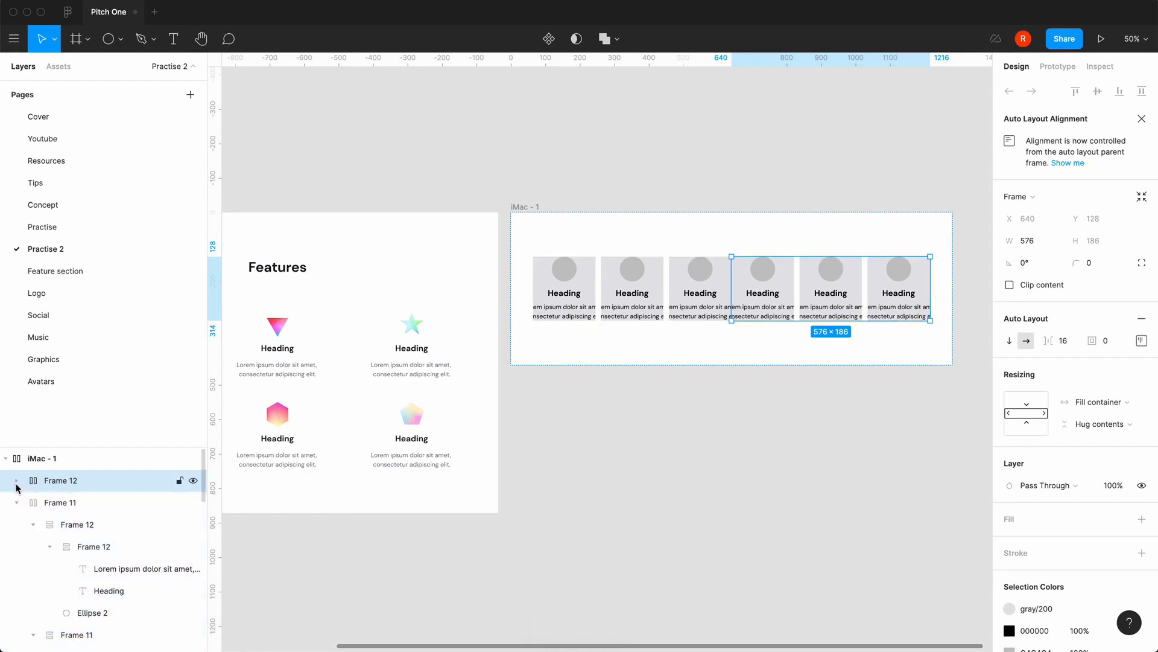
{"action": "left_click", "coordinate": [17, 503]}
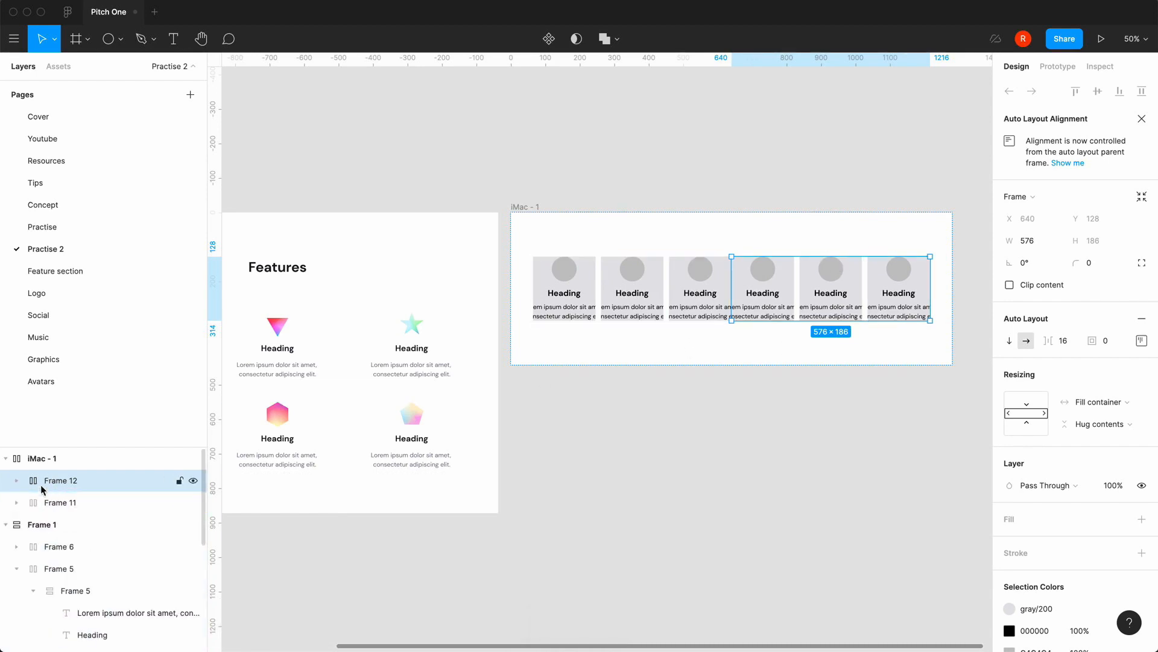
{"action": "left_click", "coordinate": [19, 462]}
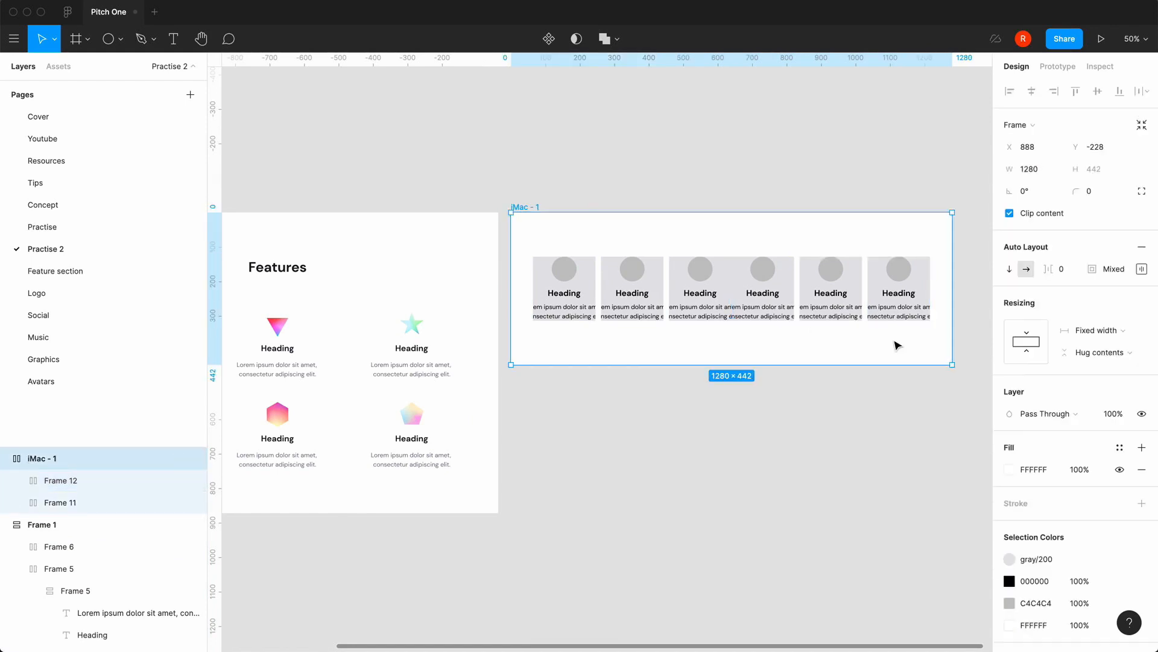
{"action": "left_click", "coordinate": [1011, 270]}
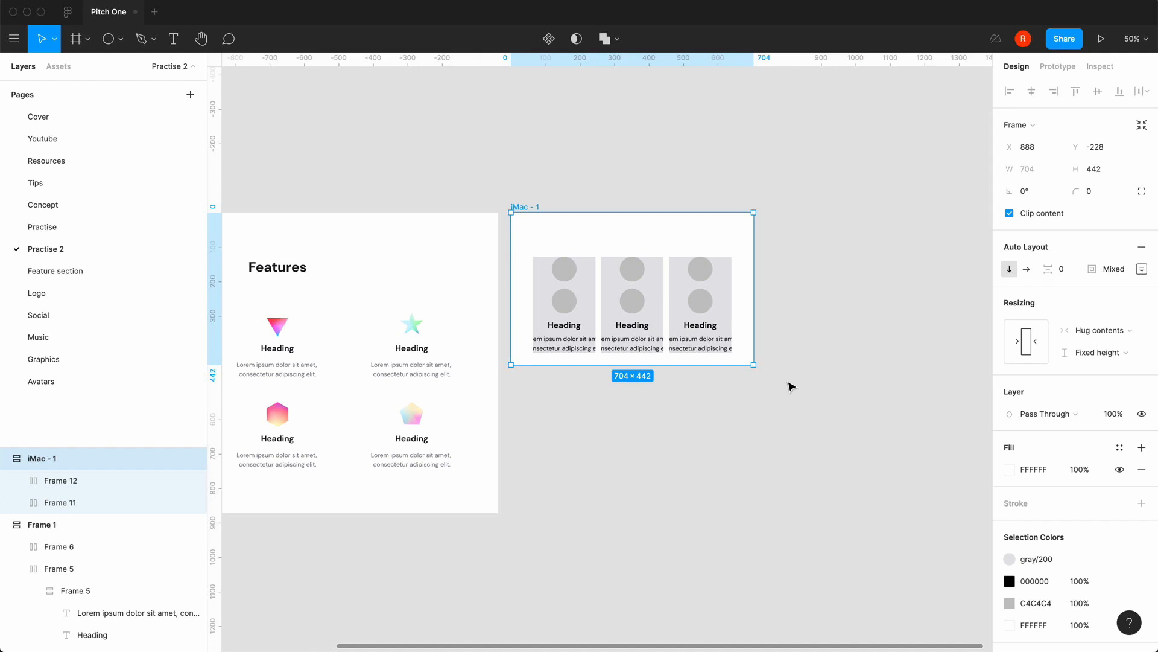
Set the vertical resizing of both row frames, Frame 11 and Frame 12, to Hug contents.
{"action": "left_click", "coordinate": [34, 503]}
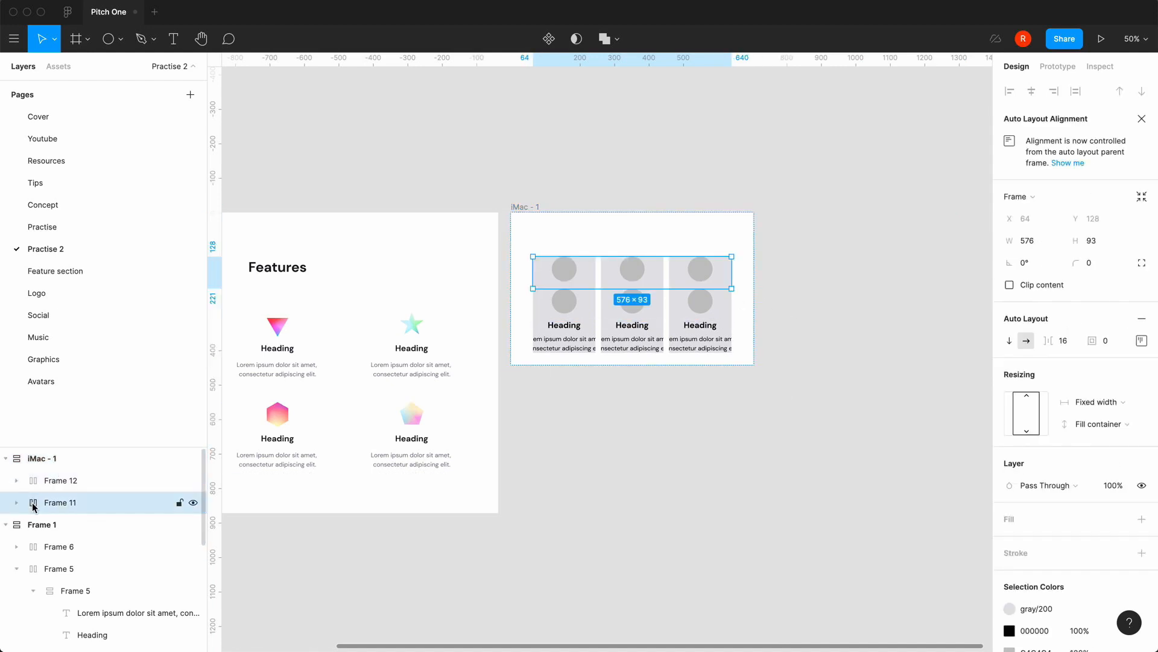
{"action": "left_click", "coordinate": [1089, 422]}
{"action": "left_click", "coordinate": [1101, 407]}
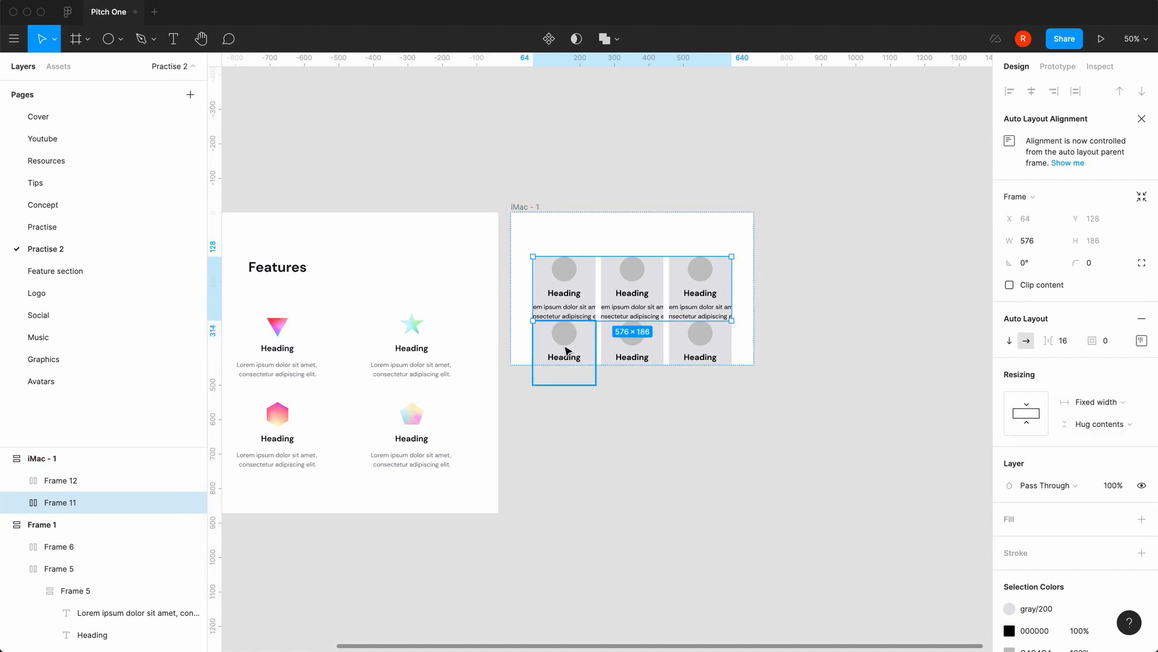
{"action": "left_click", "coordinate": [65, 481]}
{"action": "left_click", "coordinate": [1099, 424]}
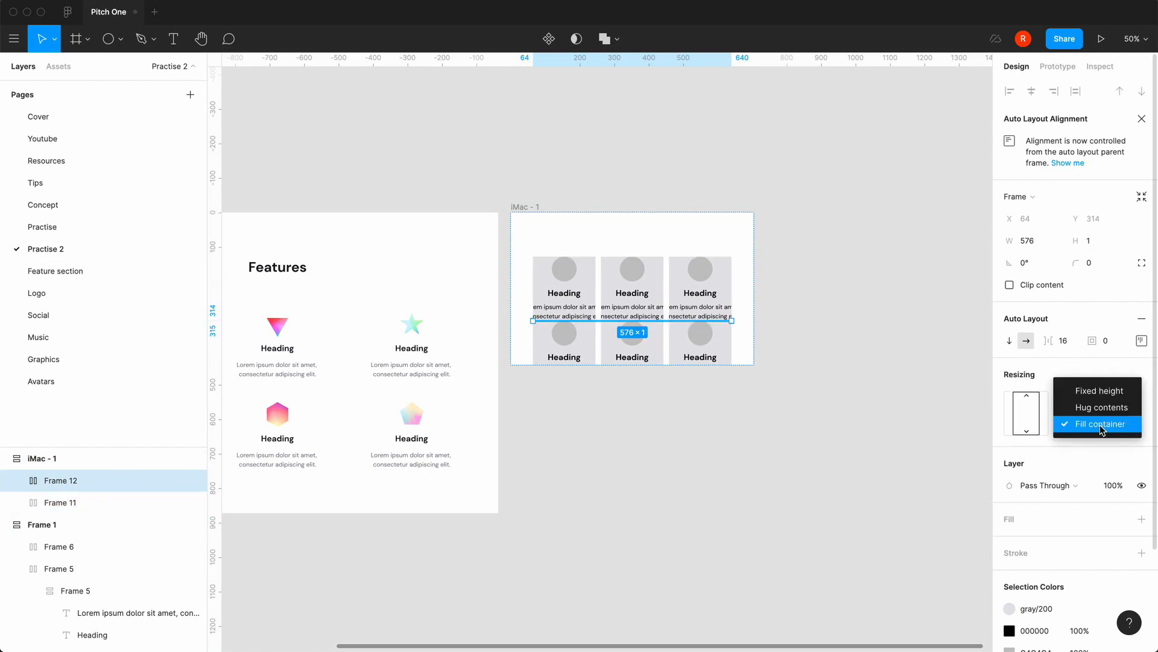
{"action": "left_click", "coordinate": [1103, 406]}
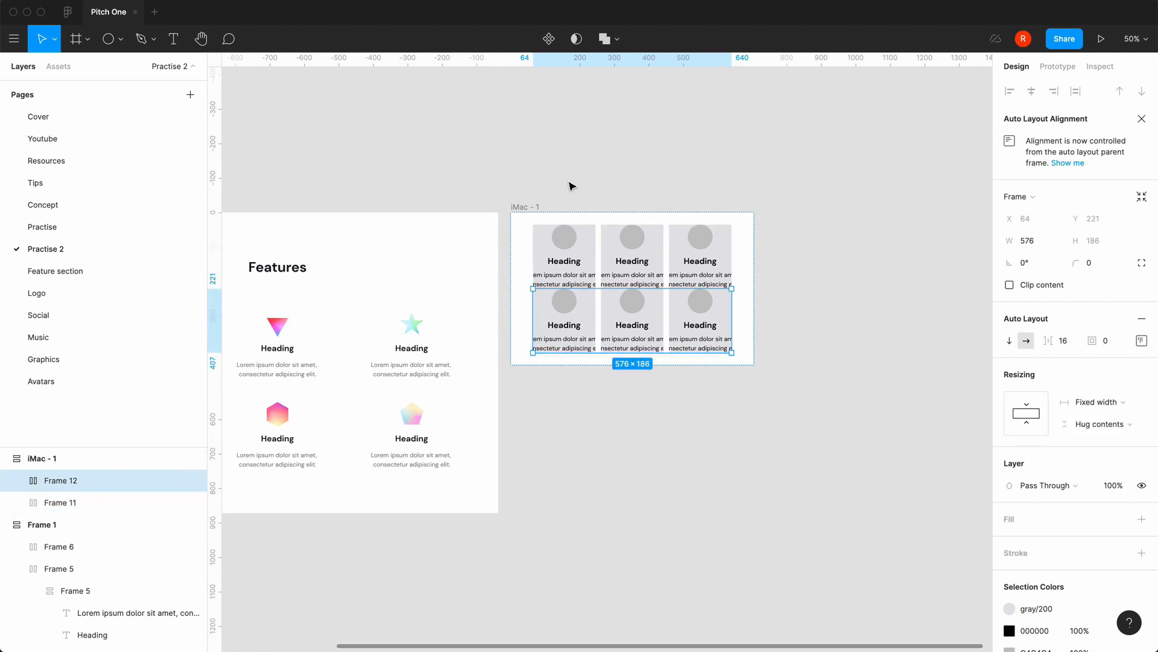
Set the iMac - 1 frame to Fixed width with a width of 1280.
{"action": "left_click", "coordinate": [532, 207]}
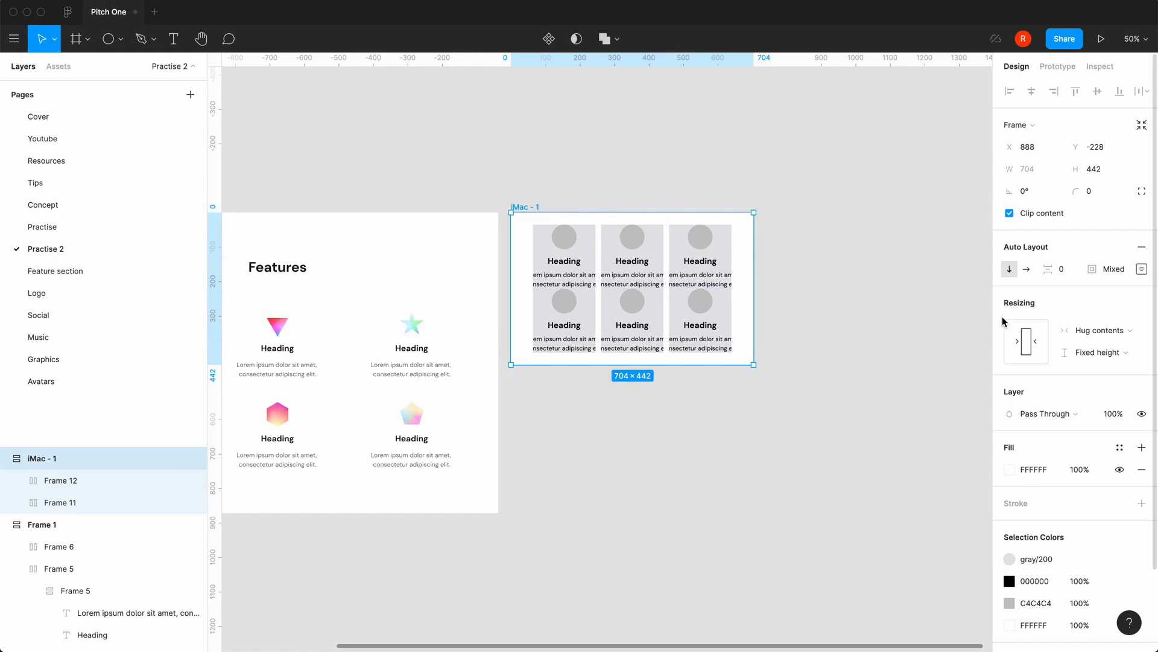
{"action": "left_click", "coordinate": [1104, 331]}
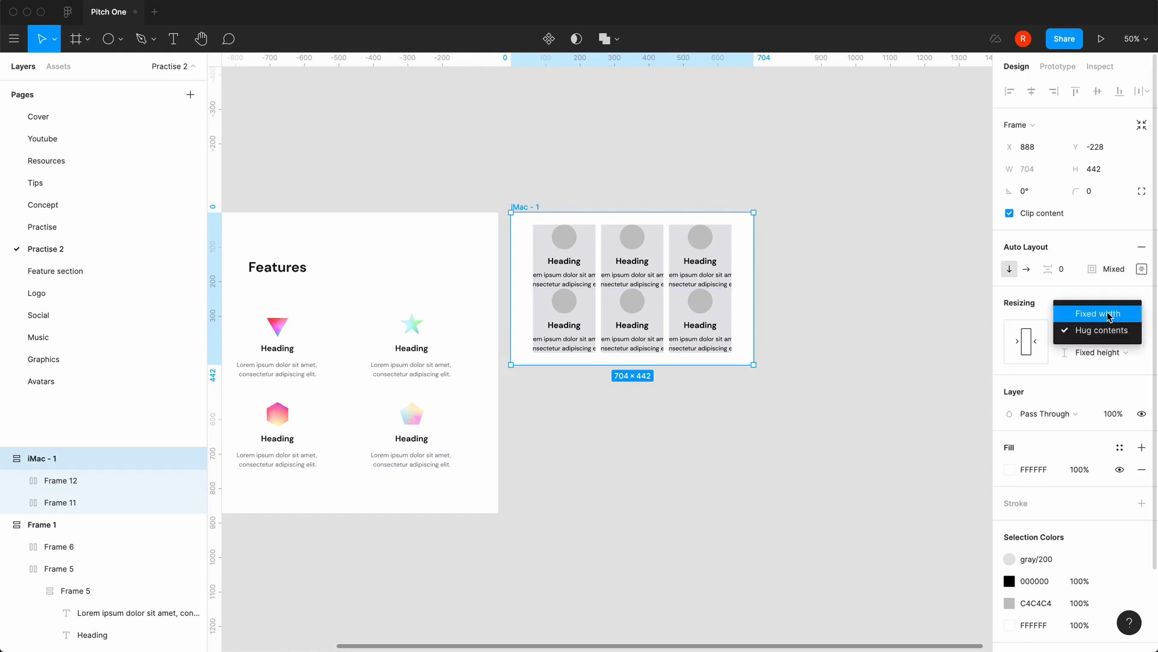
{"action": "left_click", "coordinate": [1098, 313]}
{"action": "left_click", "coordinate": [1029, 169]}
{"action": "type", "text": "1"}
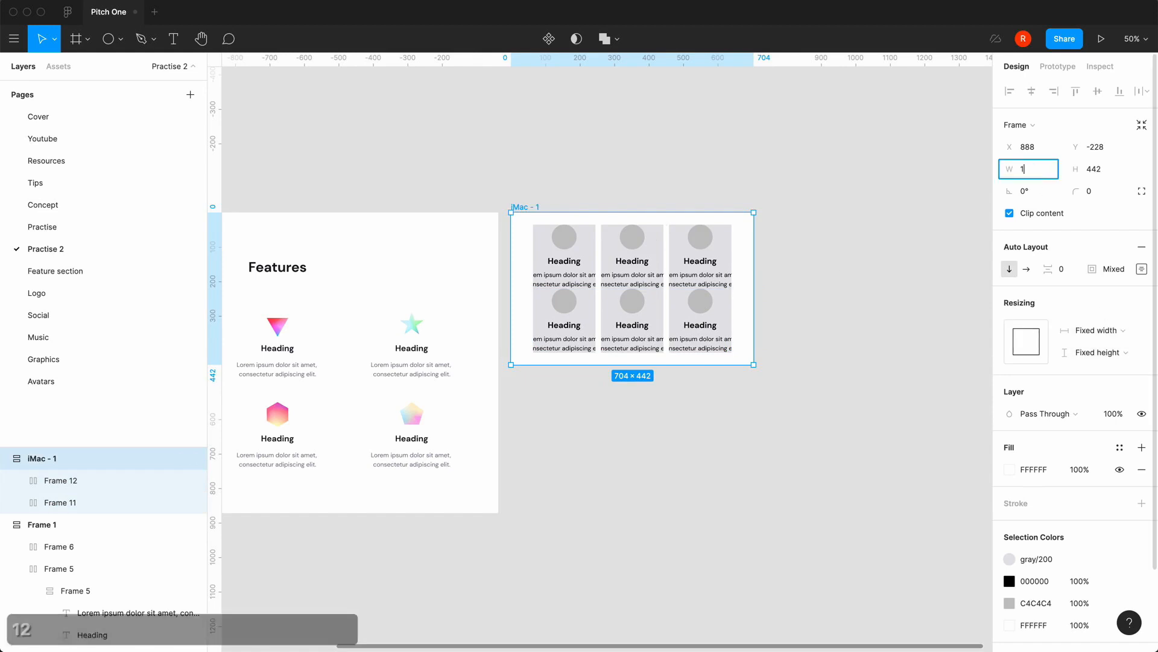
{"action": "type", "text": "280"}
{"action": "key", "text": "Return"}
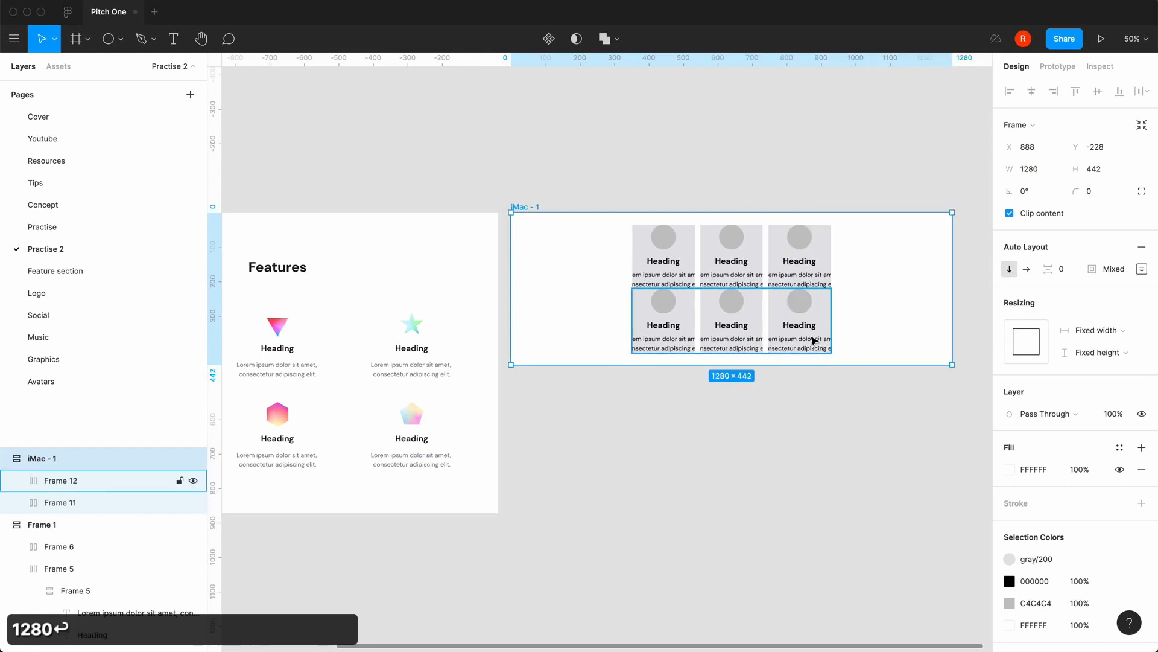
Set the horizontal resizing of both three-column rows to Fill container.
{"action": "left_click", "coordinate": [818, 277]}
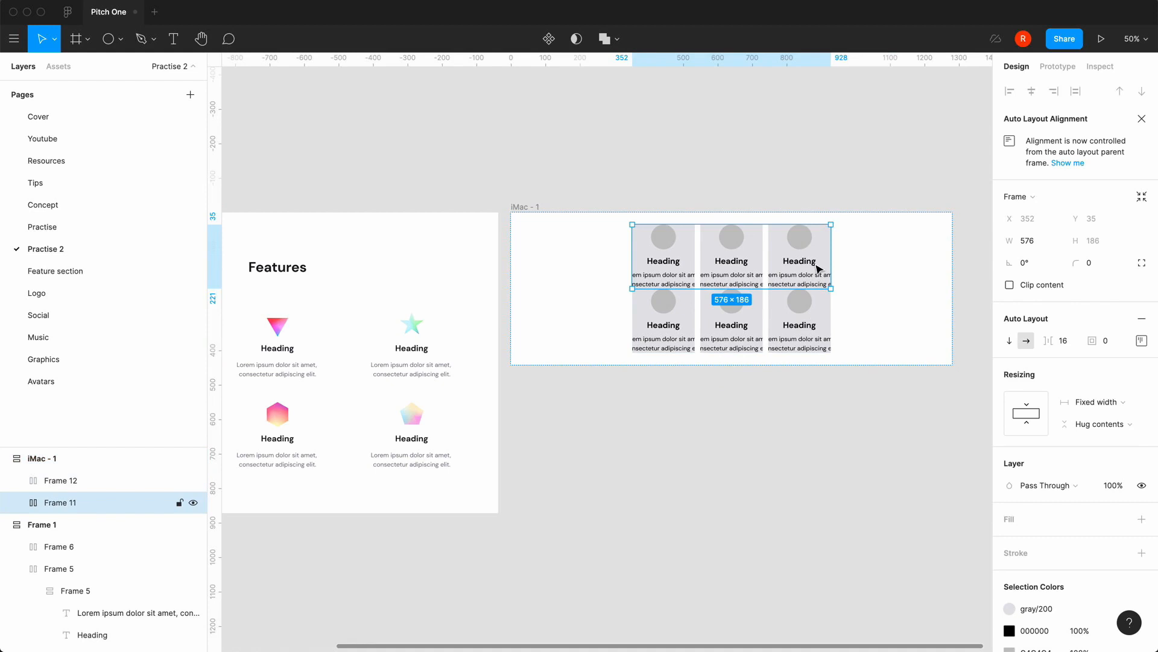
{"action": "left_click", "coordinate": [1085, 402]}
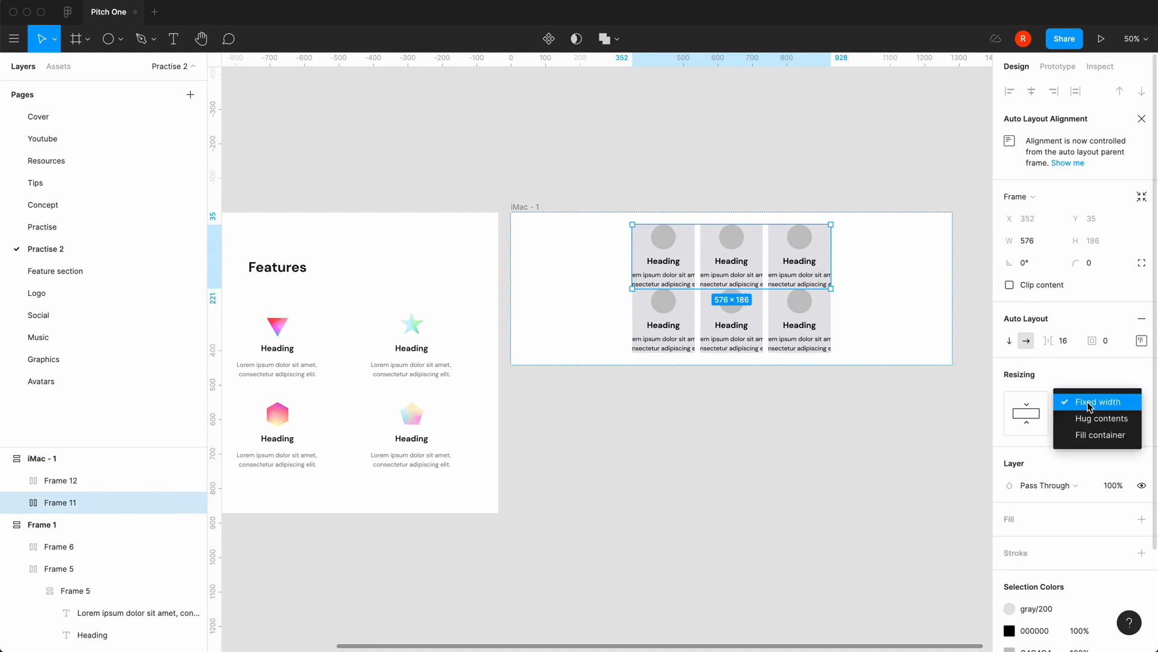
{"action": "left_click", "coordinate": [1095, 434]}
{"action": "left_click", "coordinate": [781, 305]}
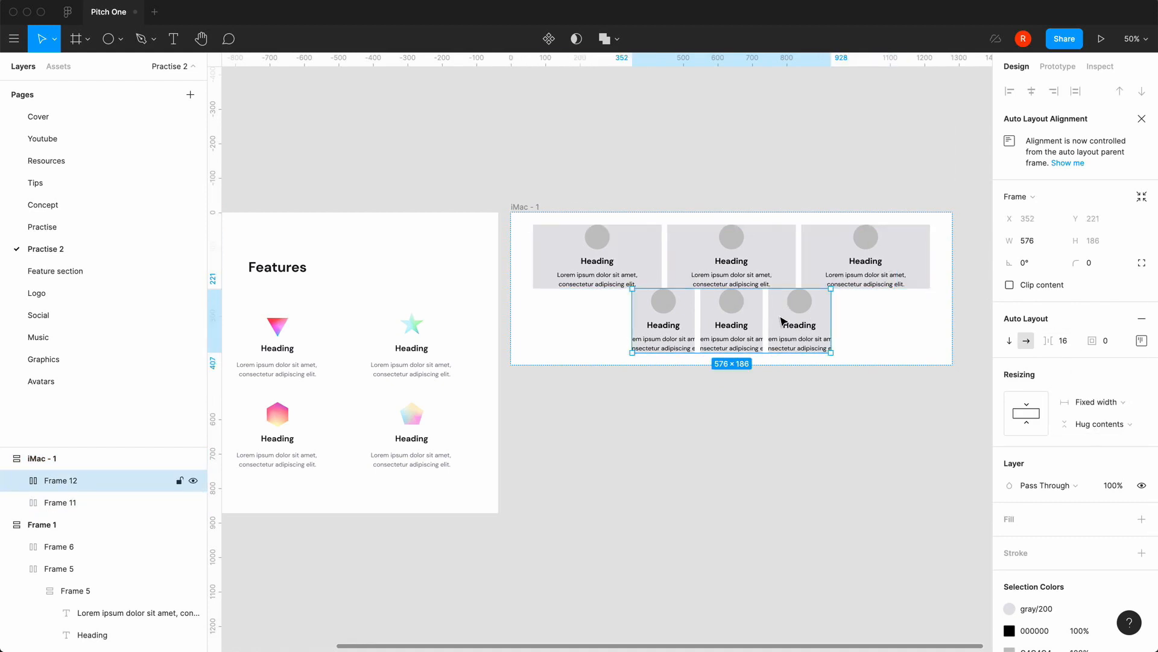
{"action": "left_click", "coordinate": [1104, 402]}
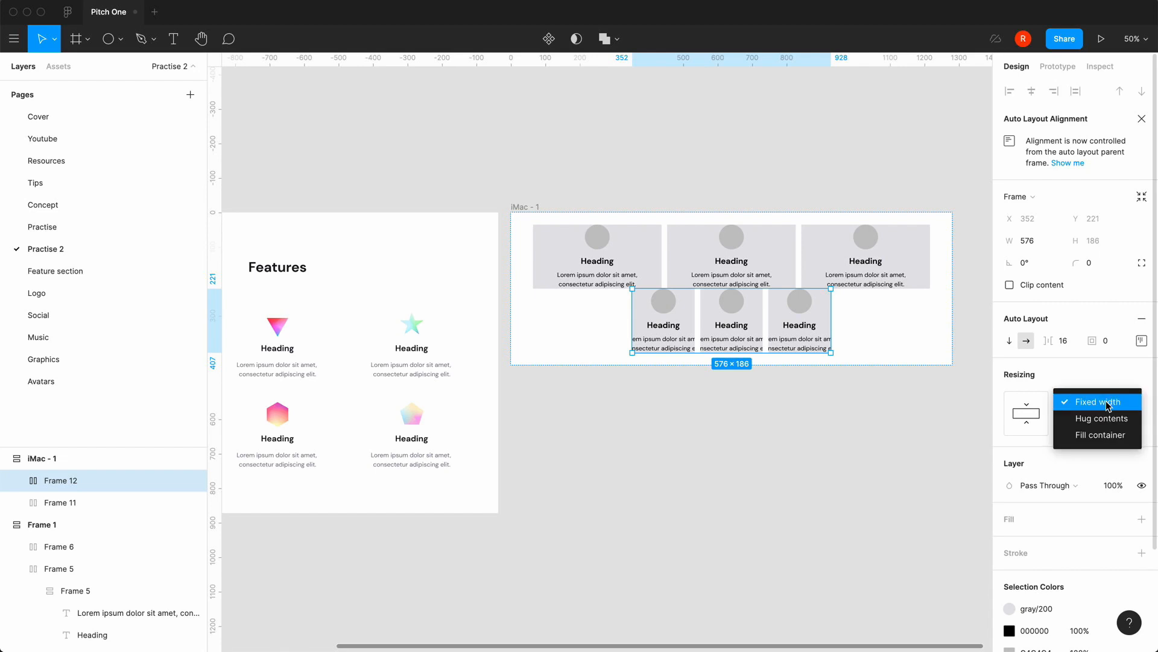
{"action": "left_click", "coordinate": [1100, 434]}
{"action": "left_click", "coordinate": [691, 456]}
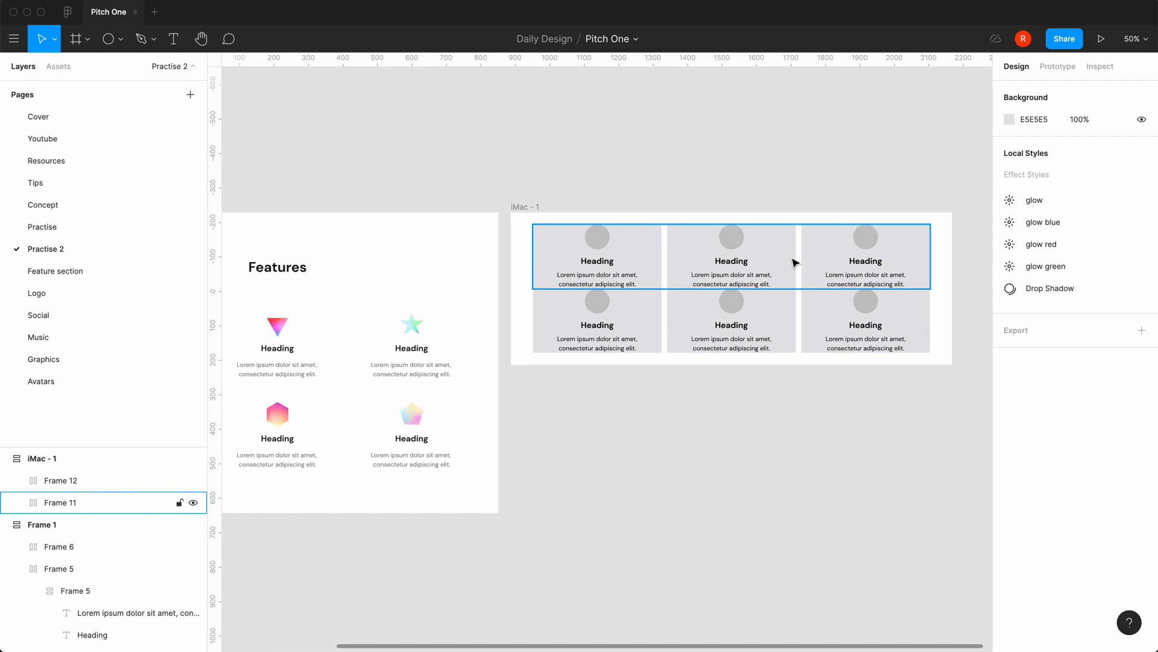
Set the iMac - 1 frame's vertical resizing to Hug contents.
{"action": "left_click", "coordinate": [645, 274]}
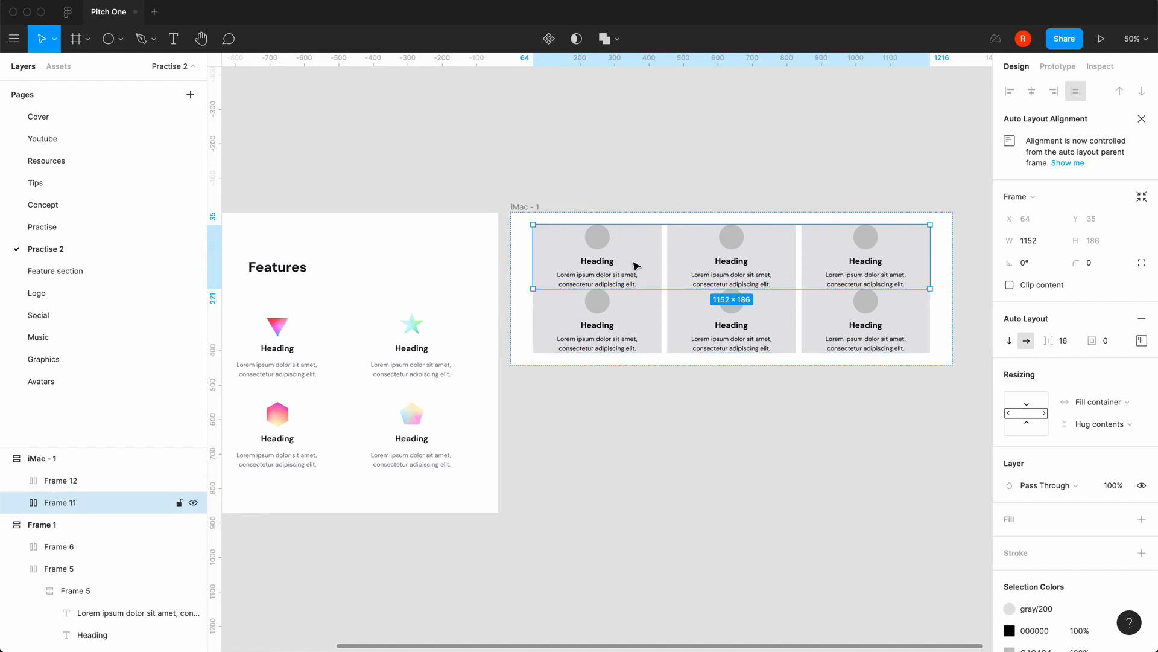
{"action": "left_click", "coordinate": [531, 212]}
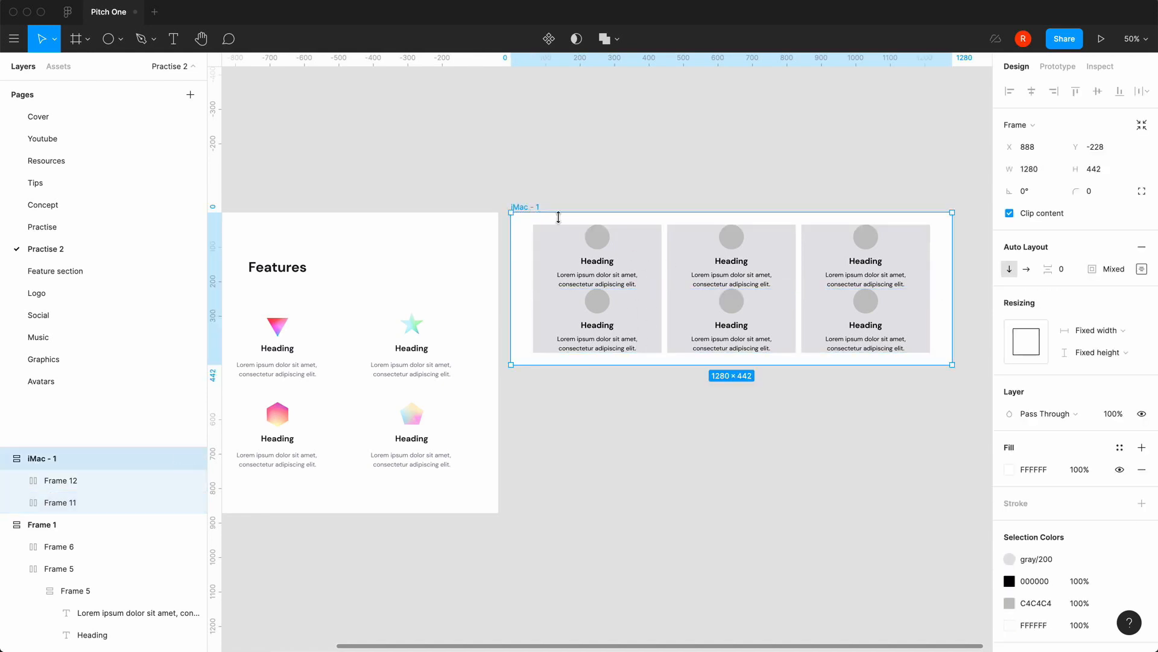
{"action": "left_click", "coordinate": [1114, 354]}
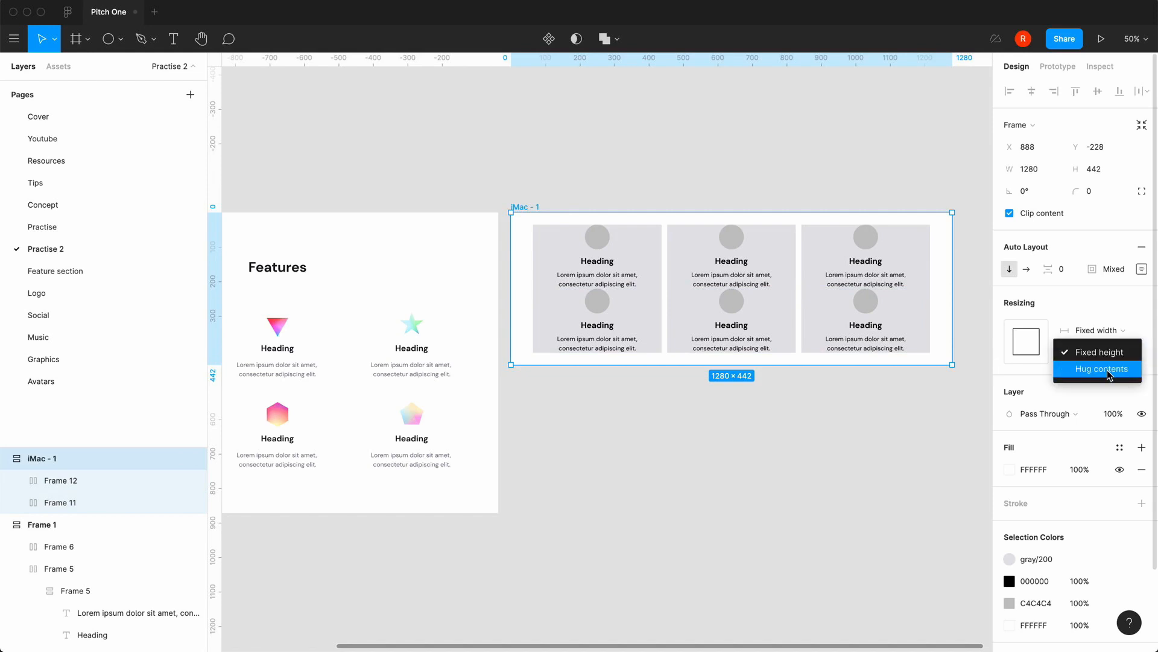
{"action": "left_click", "coordinate": [1109, 370]}
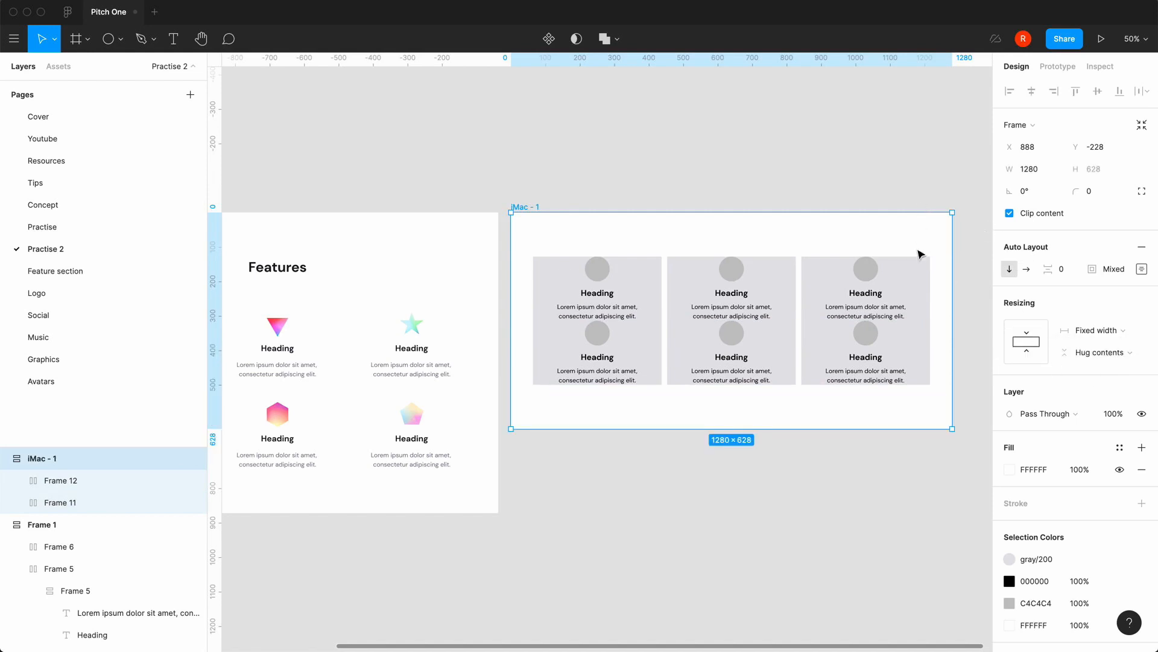
{"action": "left_click", "coordinate": [1140, 269]}
{"action": "left_click", "coordinate": [886, 190]}
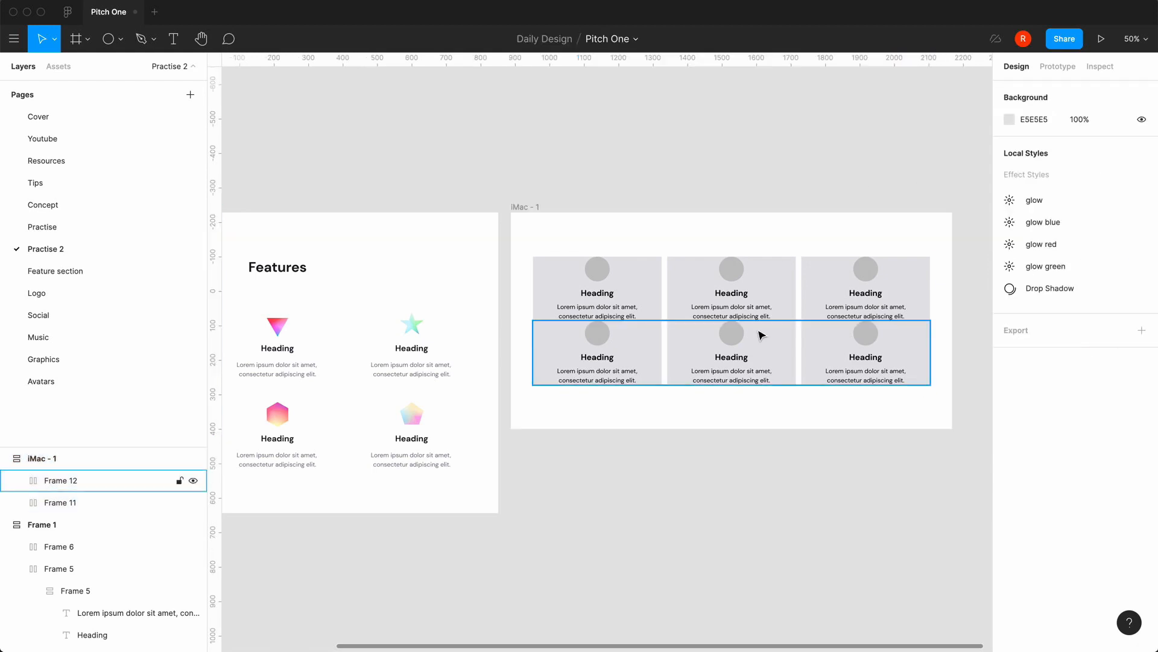
Set the vertical spacing between the two rows in the iMac - 1 frame to 32.
{"action": "left_click", "coordinate": [766, 305]}
{"action": "left_click", "coordinate": [773, 364], "text": "shift"}
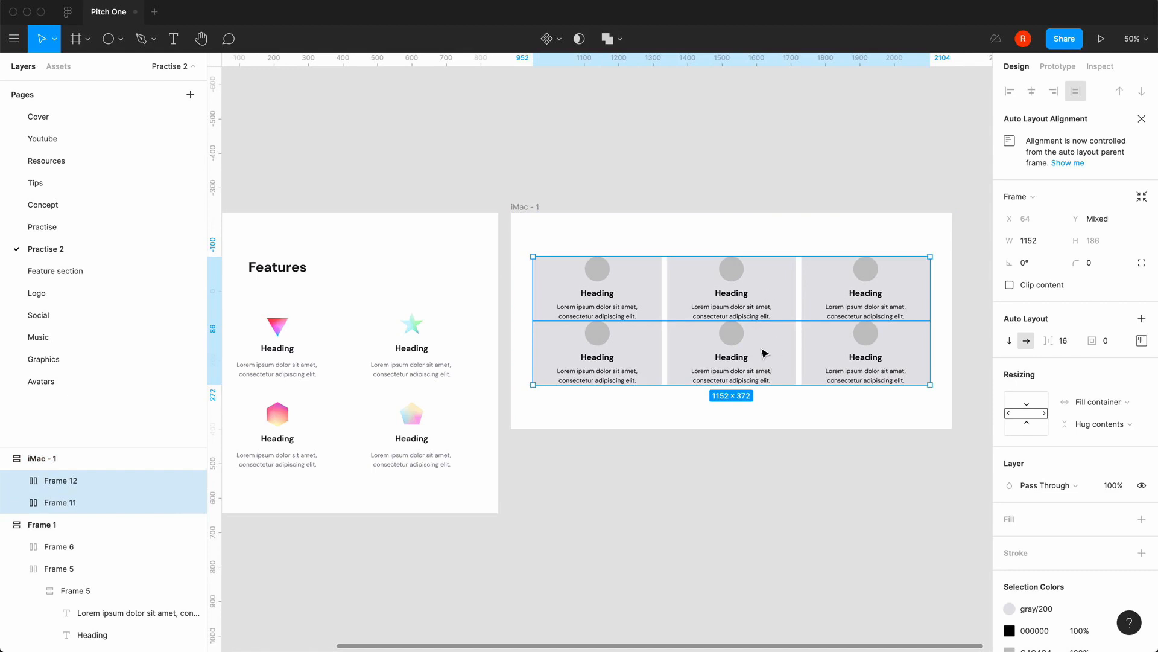
{"action": "left_click", "coordinate": [26, 464]}
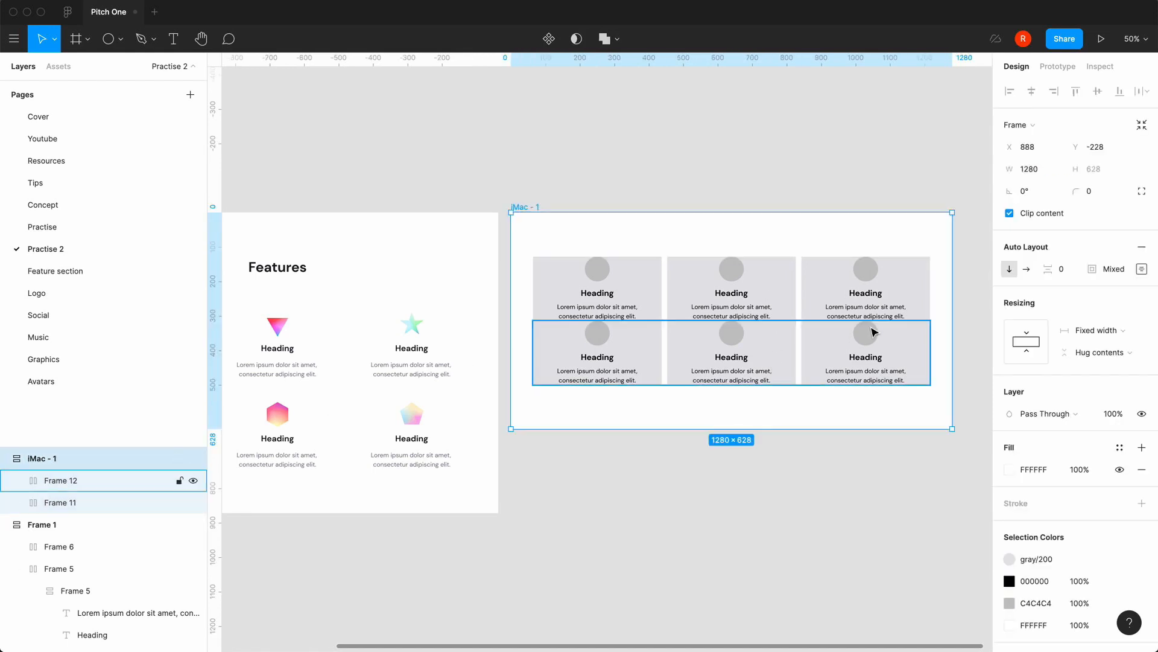
{"action": "left_click", "coordinate": [1070, 275]}
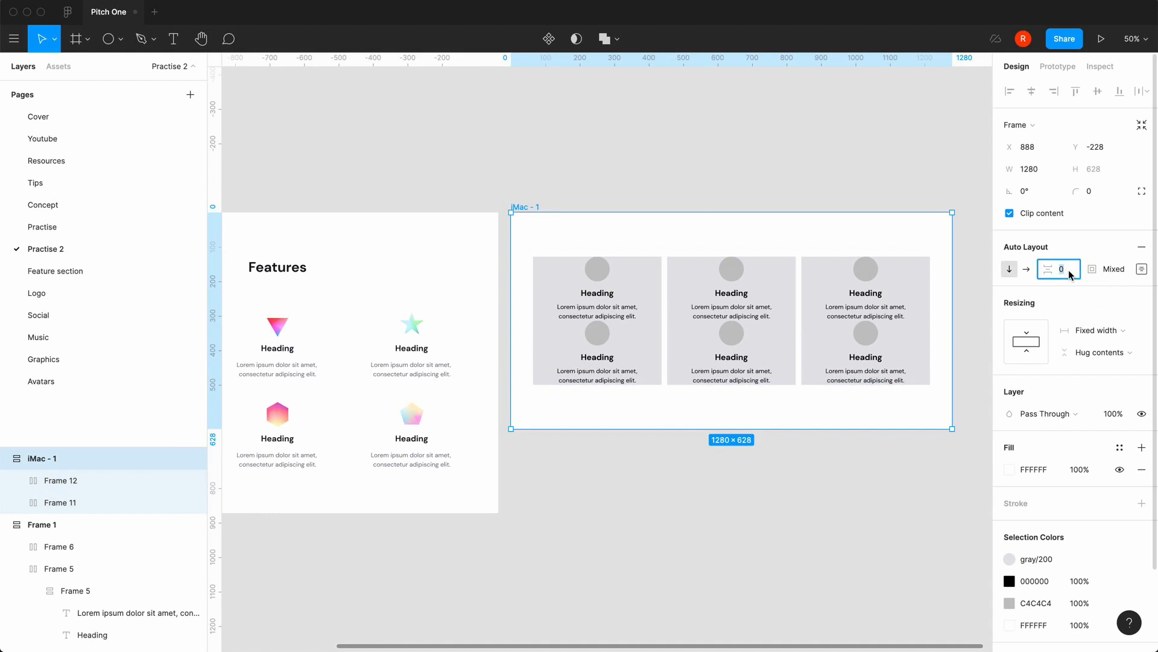
{"action": "type", "text": "32"}
{"action": "key", "text": "Return"}
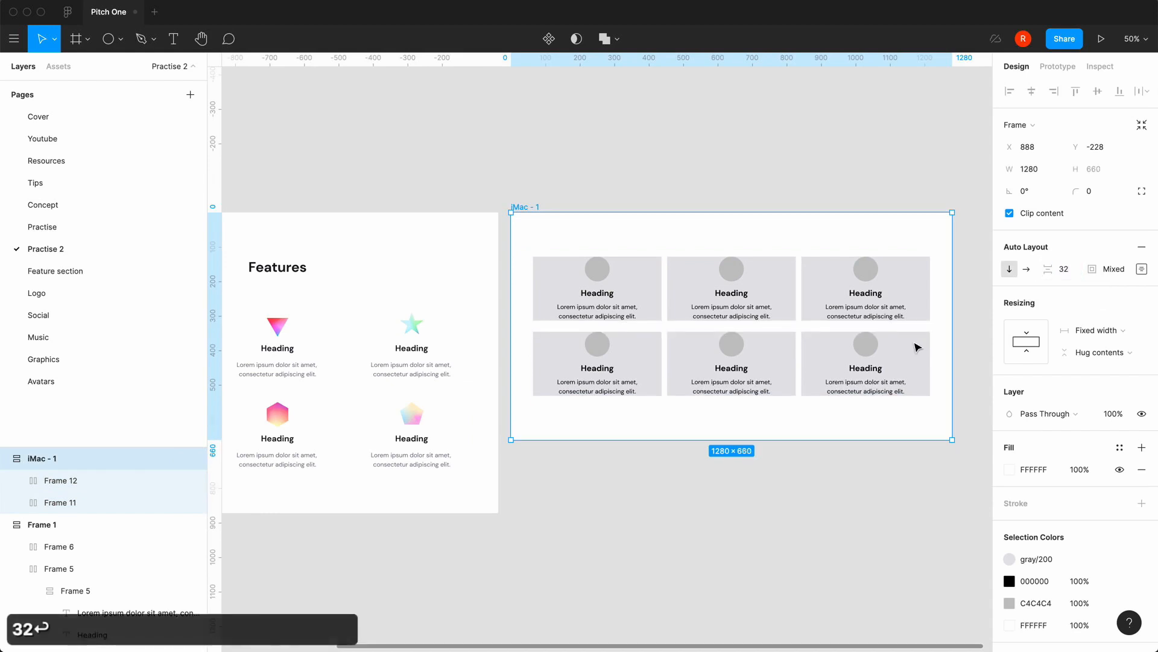
Change the auto layout spacing between the iMac - 1 frame's rows to 40.
{"action": "left_click", "coordinate": [1068, 269]}
{"action": "type", "text": "40"}
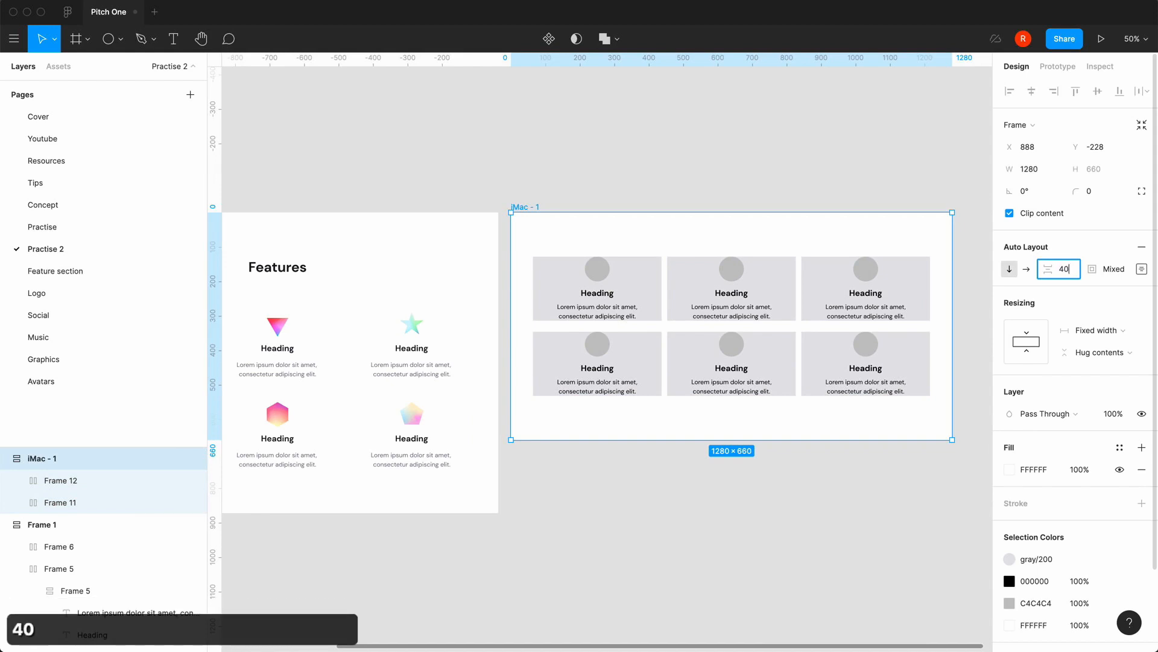
{"action": "key", "text": "Return"}
{"action": "left_click", "coordinate": [701, 529]}
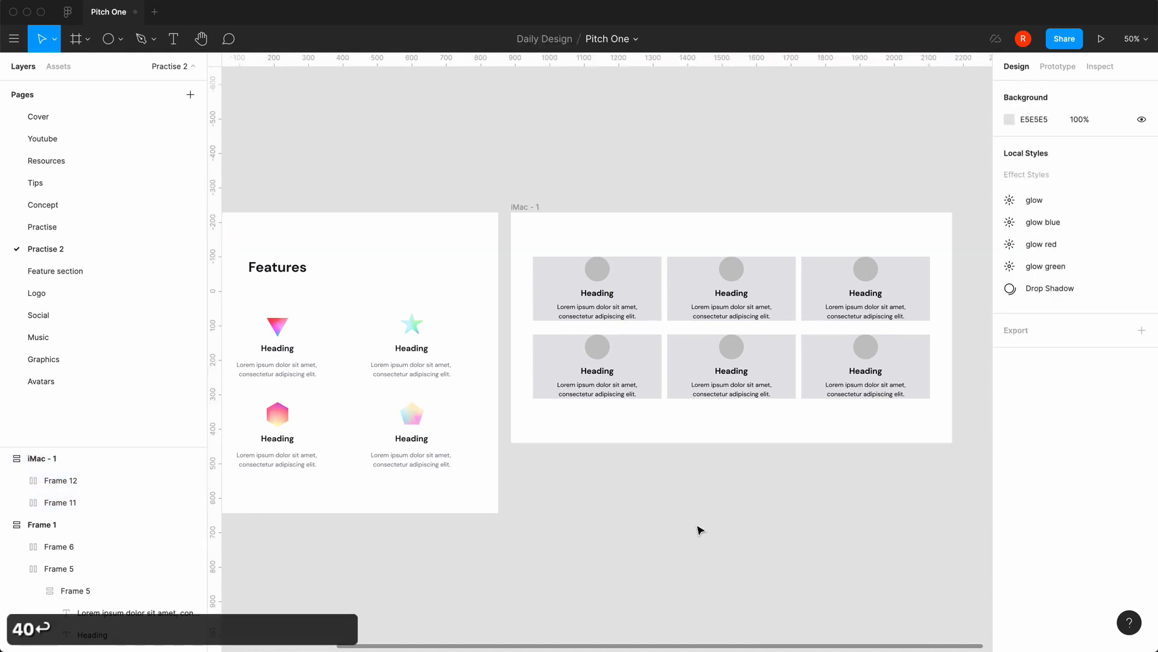
Remove the gray/200 fill from all three feature cards in the upper row of the iMac - 1 frame.
{"action": "left_click", "coordinate": [709, 307]}
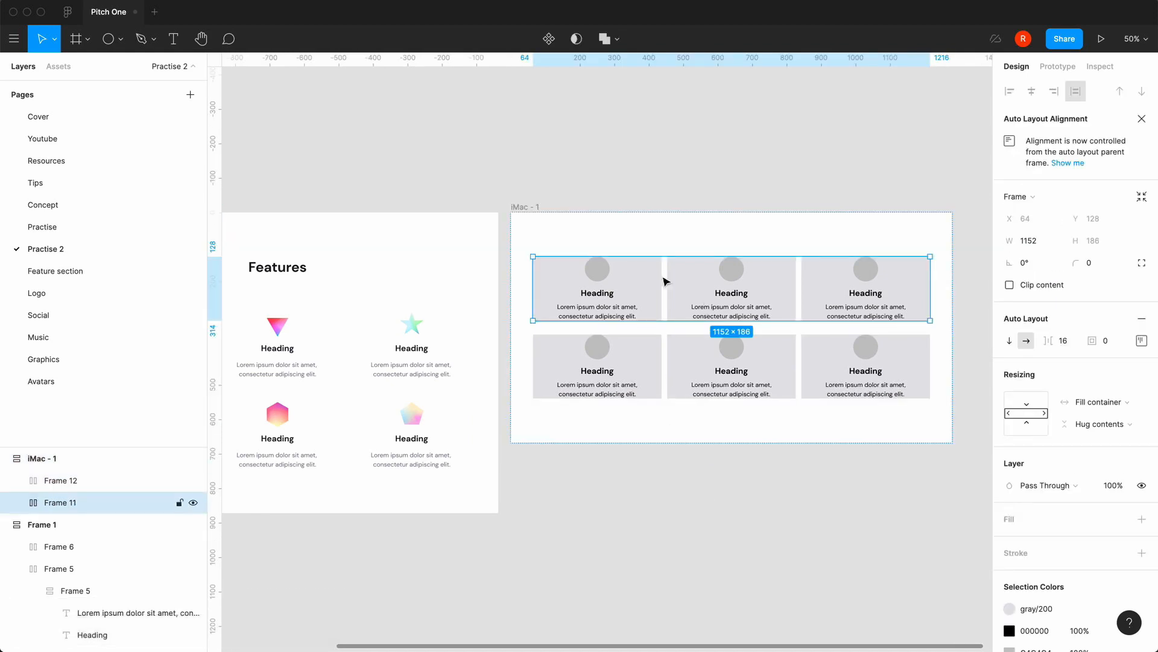
{"action": "left_click", "coordinate": [533, 209]}
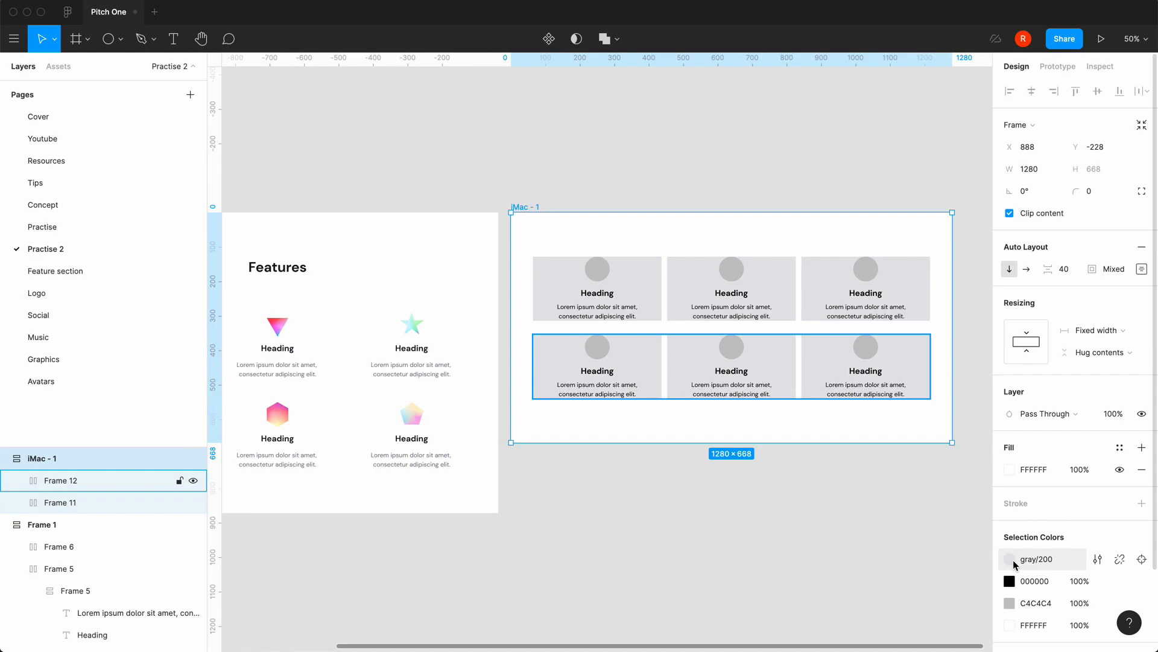
{"action": "scroll", "coordinate": [1012, 560], "scroll_direction": "down", "scroll_amount": 3}
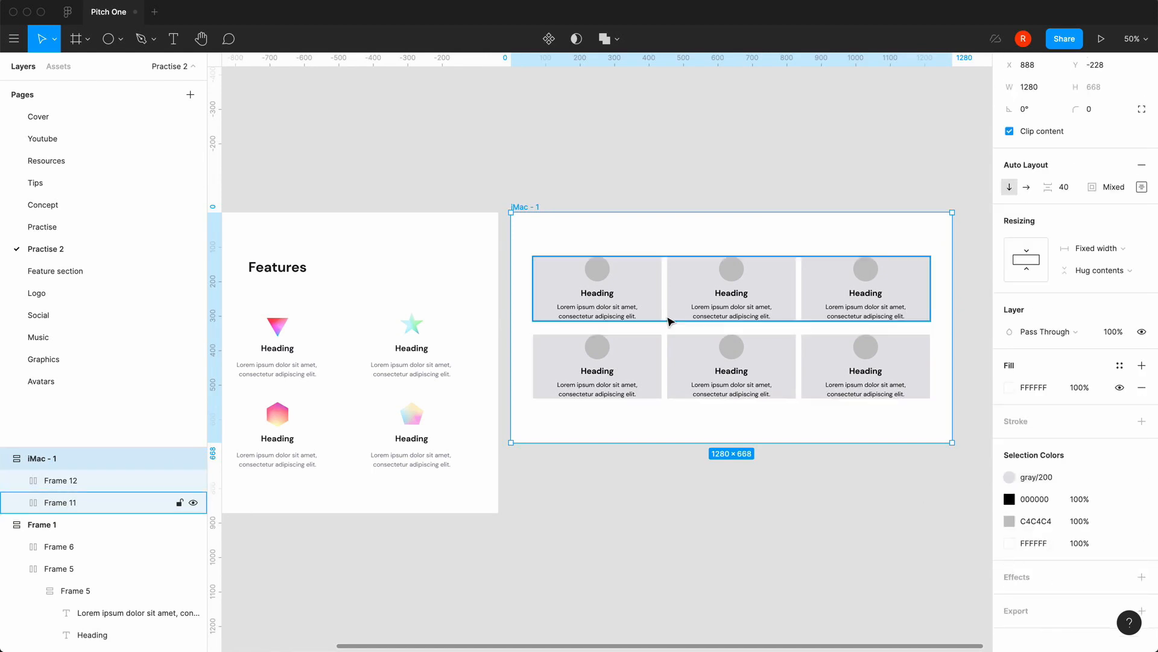
{"action": "left_click", "coordinate": [668, 322]}
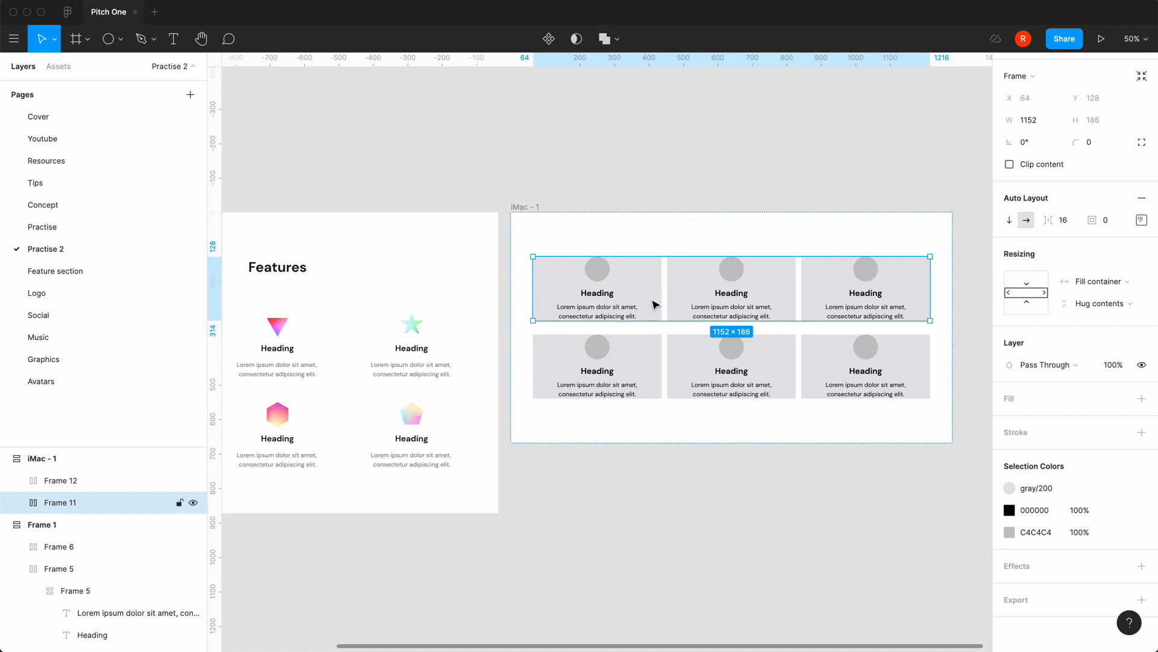
{"action": "double_click", "coordinate": [632, 291]}
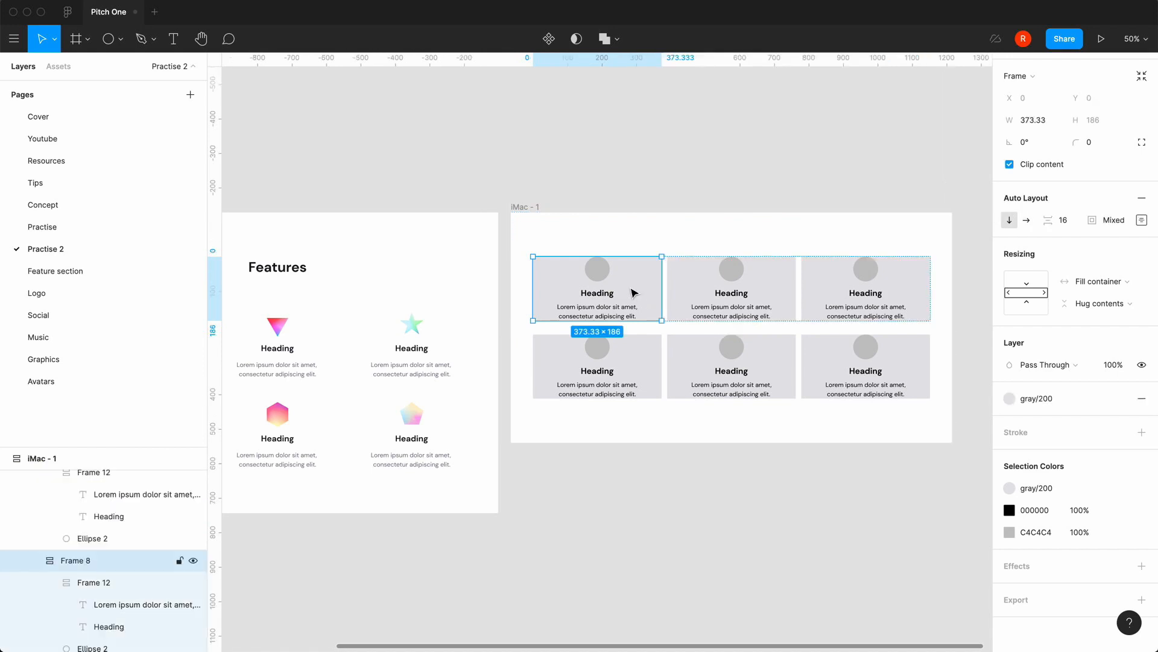
{"action": "left_click", "coordinate": [1149, 404]}
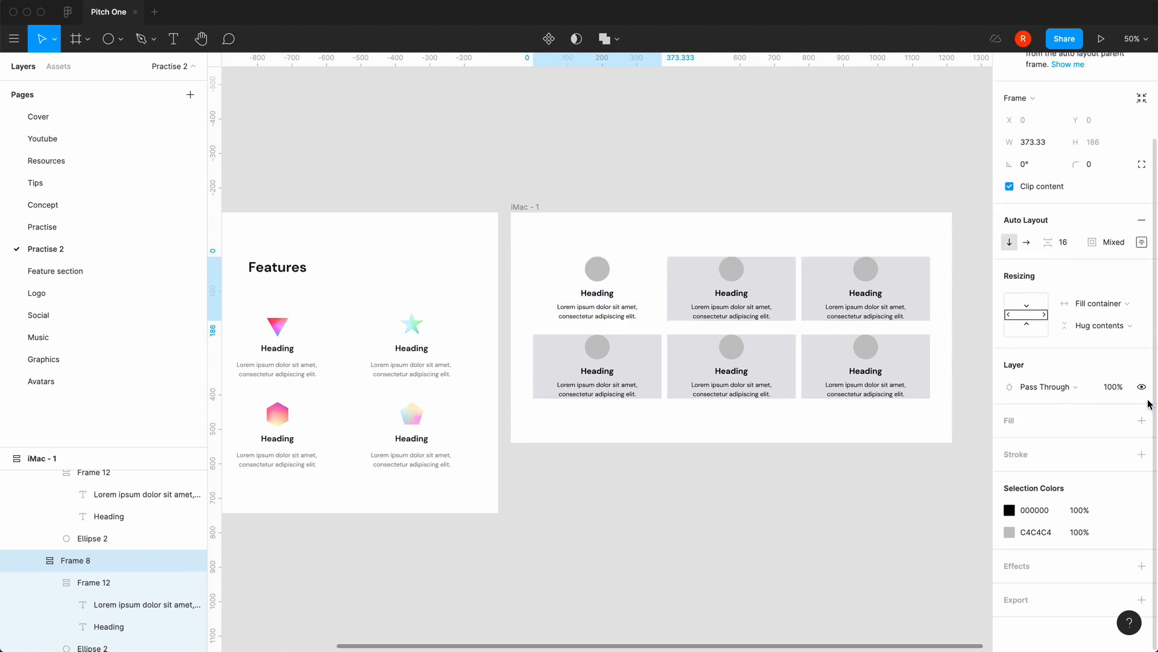
{"action": "key", "text": "Tab"}
{"action": "left_click", "coordinate": [1142, 403]}
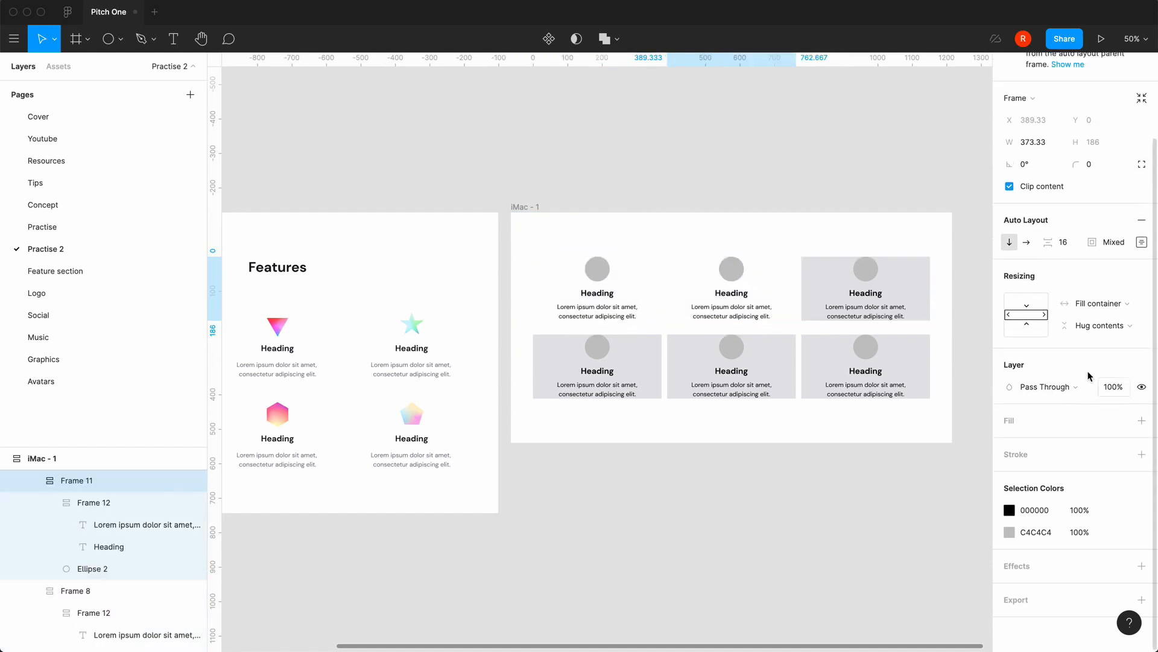
{"action": "left_click", "coordinate": [923, 295]}
{"action": "left_click", "coordinate": [1141, 401]}
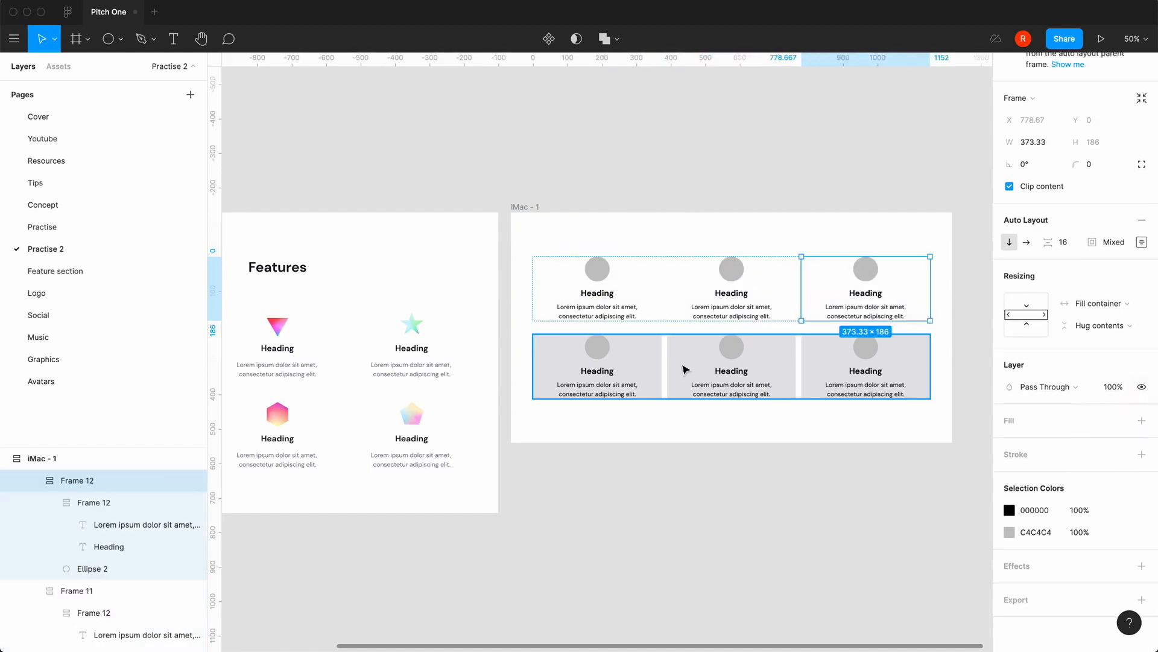
Remove the gray/200 fill from all three feature cards in the lower row.
{"action": "left_click", "coordinate": [629, 378]}
{"action": "left_click", "coordinate": [629, 379]}
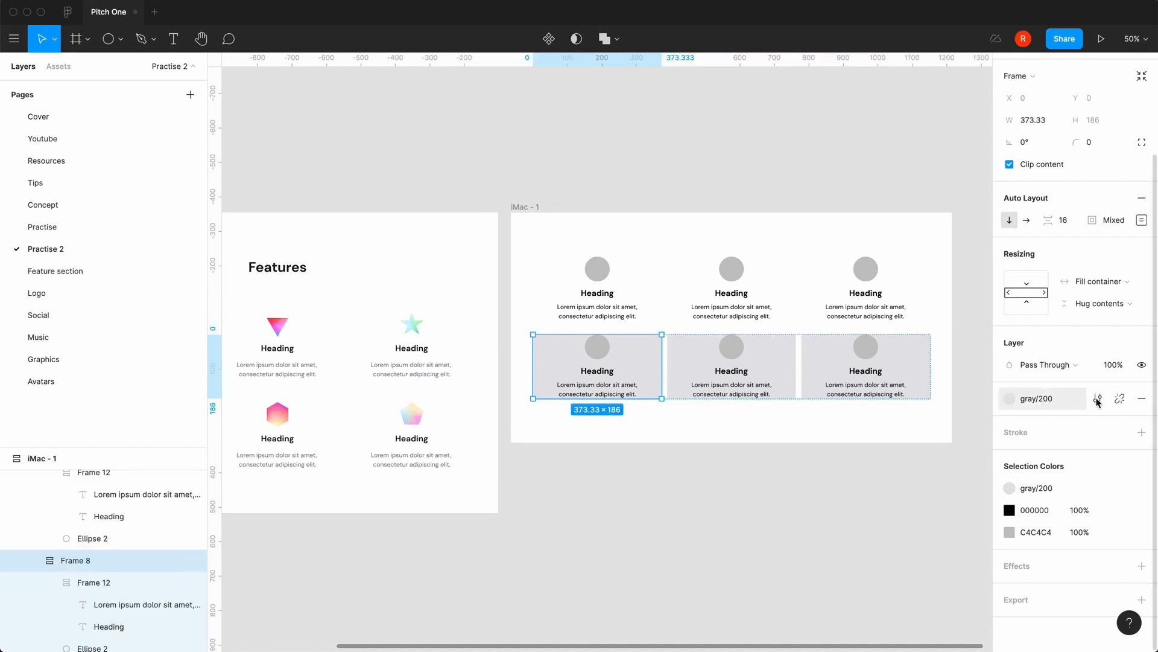
{"action": "left_click", "coordinate": [1142, 402]}
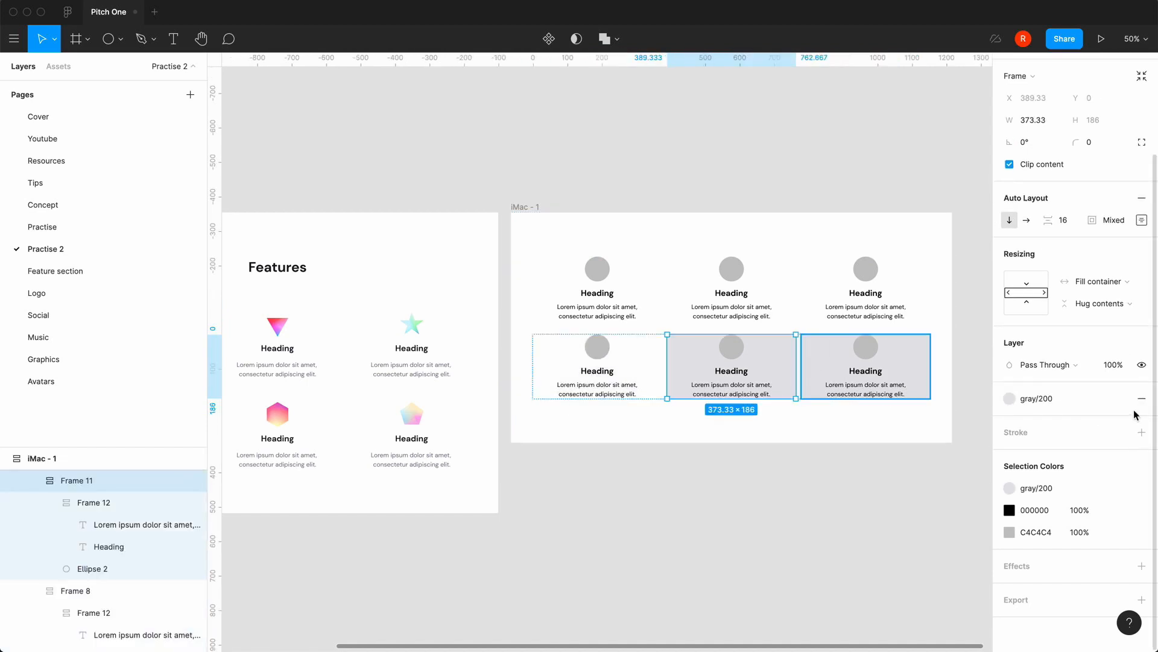
{"action": "left_click", "coordinate": [876, 367]}
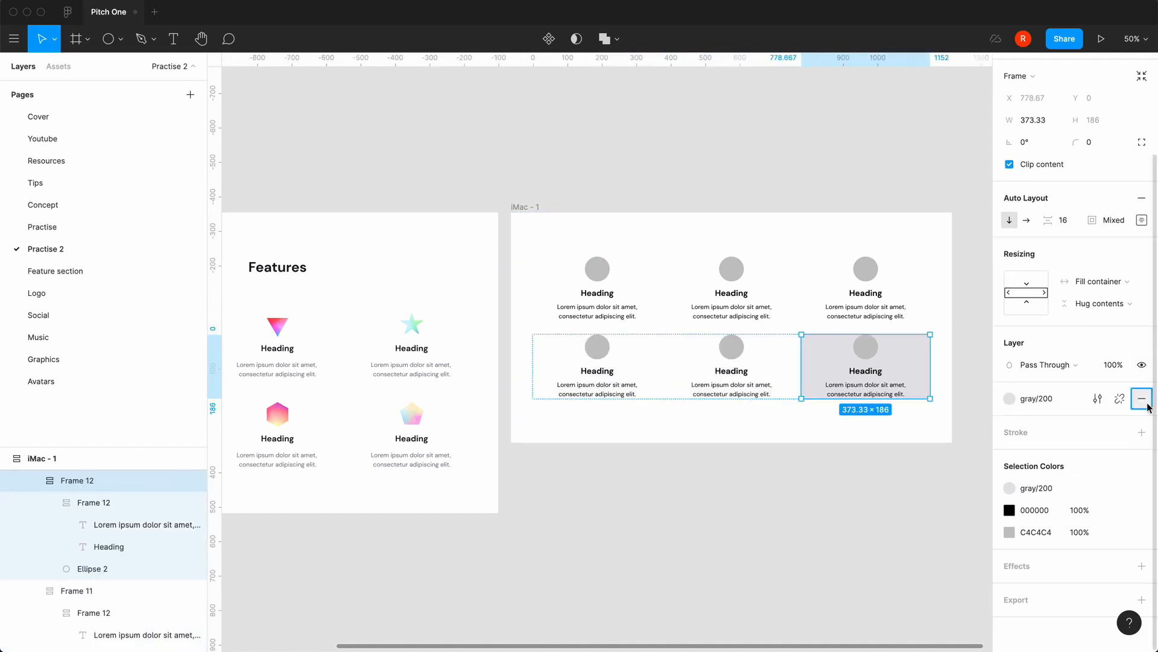
{"action": "left_click", "coordinate": [833, 507]}
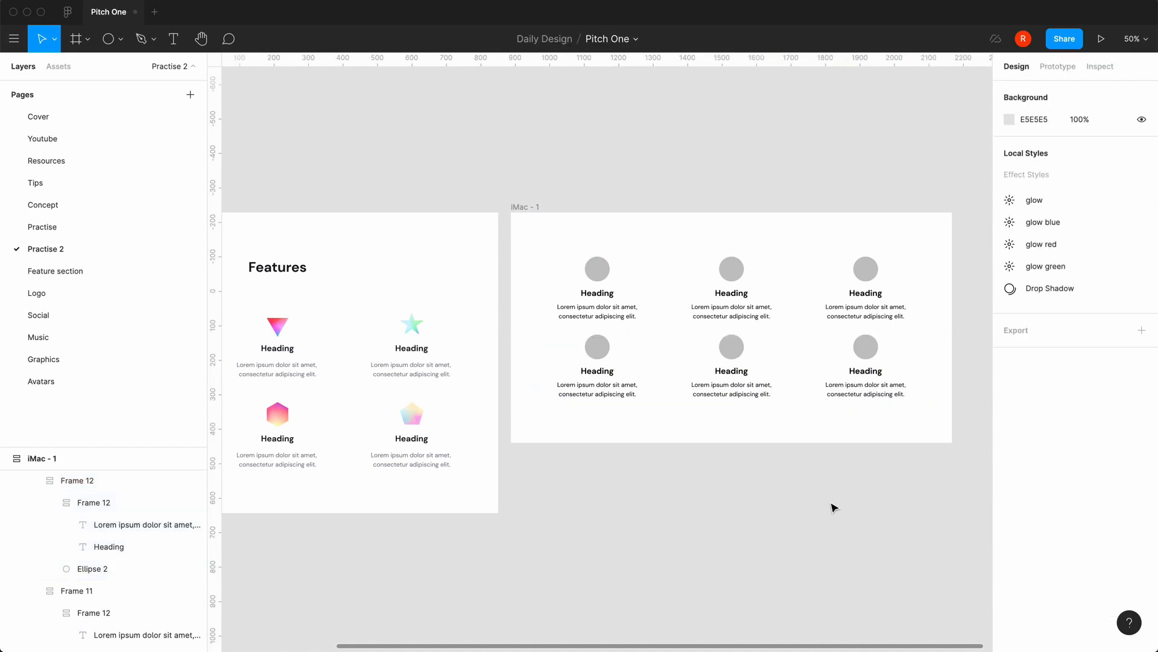
Examine the layout and spacing of the two feature rows up close and in the layer structure.
{"action": "scroll", "coordinate": [834, 508], "scroll_direction": "right", "scroll_amount": 2}
{"action": "key", "text": "="}
{"action": "key", "text": "-"}
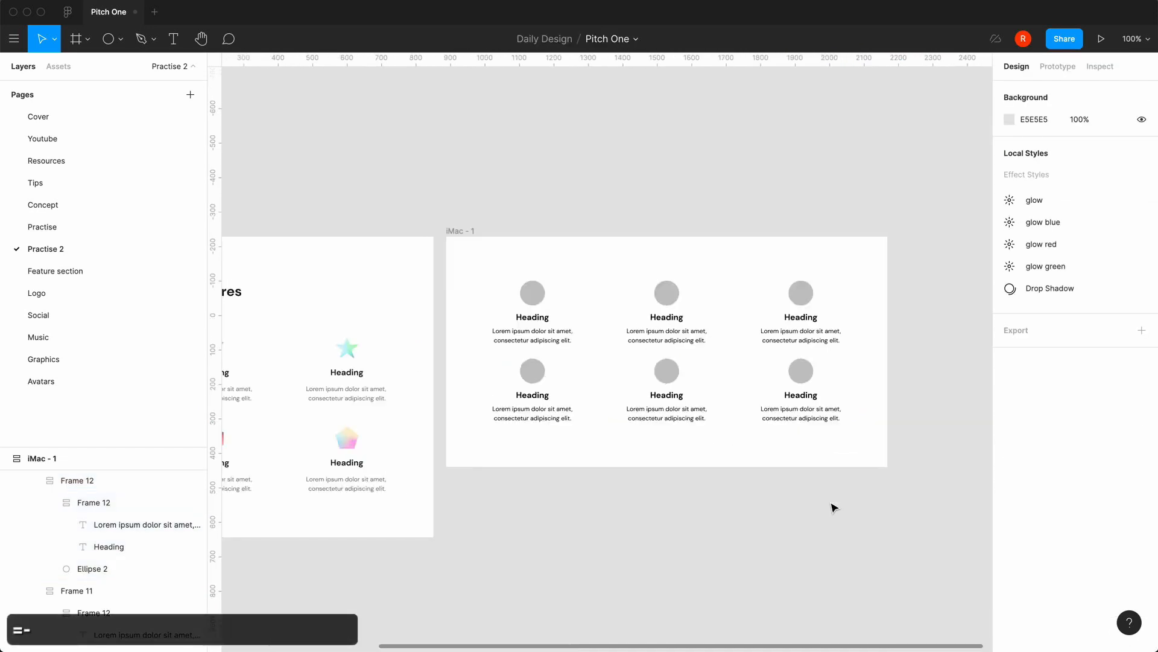
{"action": "key", "text": "="}
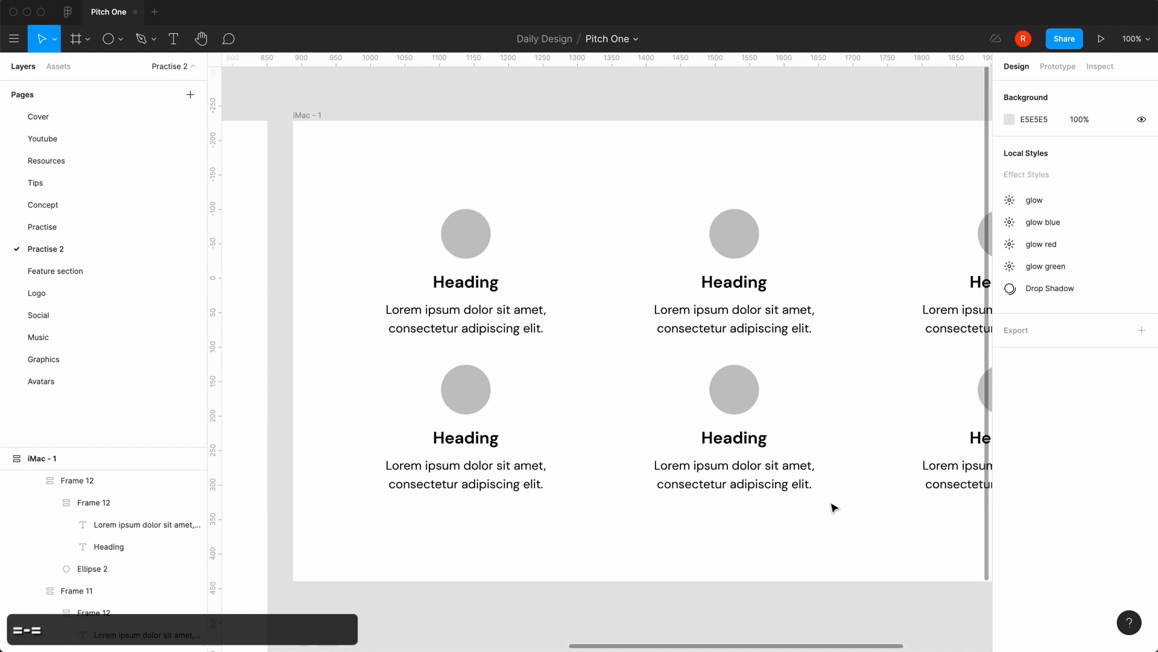
{"action": "scroll", "coordinate": [832, 507], "scroll_direction": "right", "scroll_amount": 2}
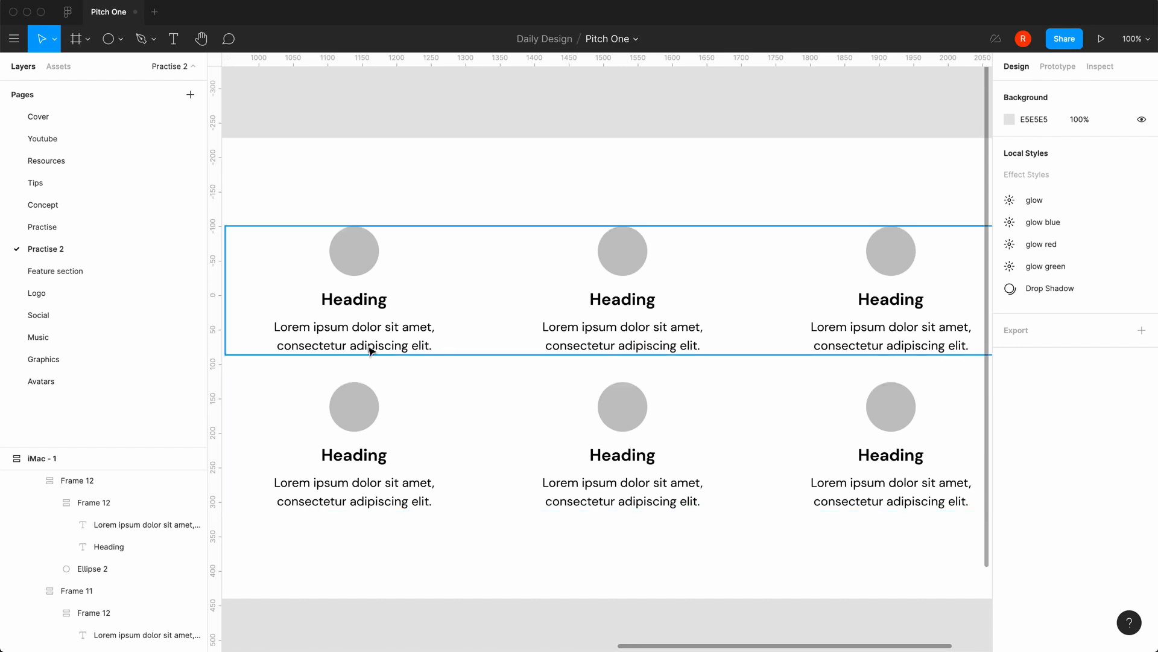
{"action": "key", "text": "minus"}
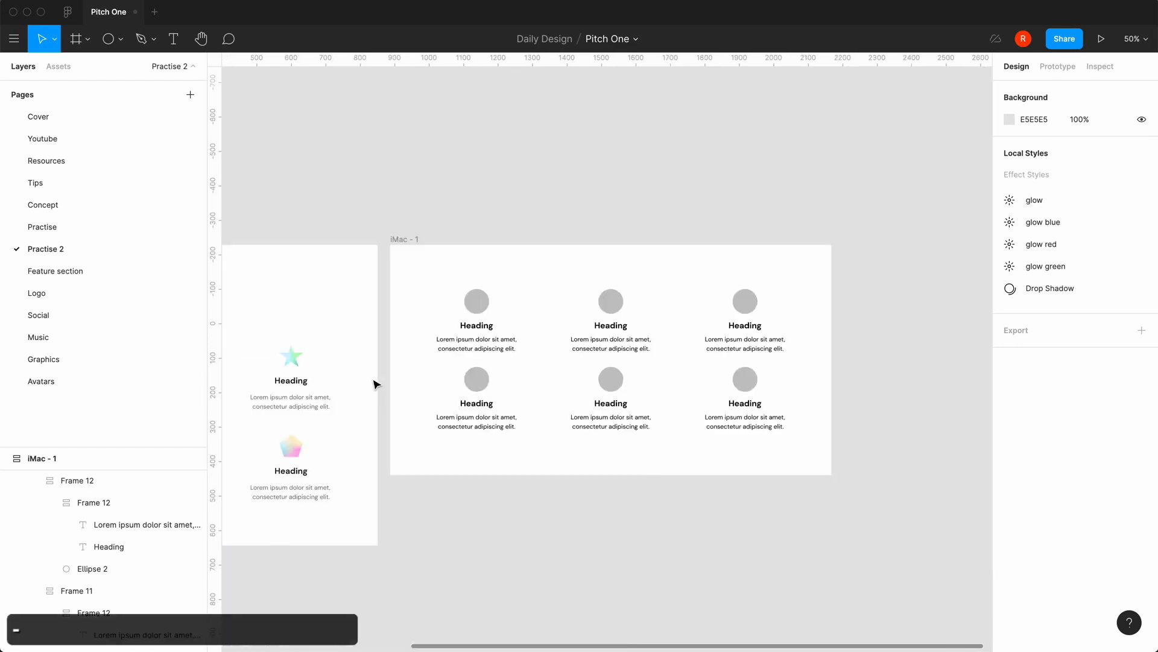
{"action": "left_click", "coordinate": [495, 324]}
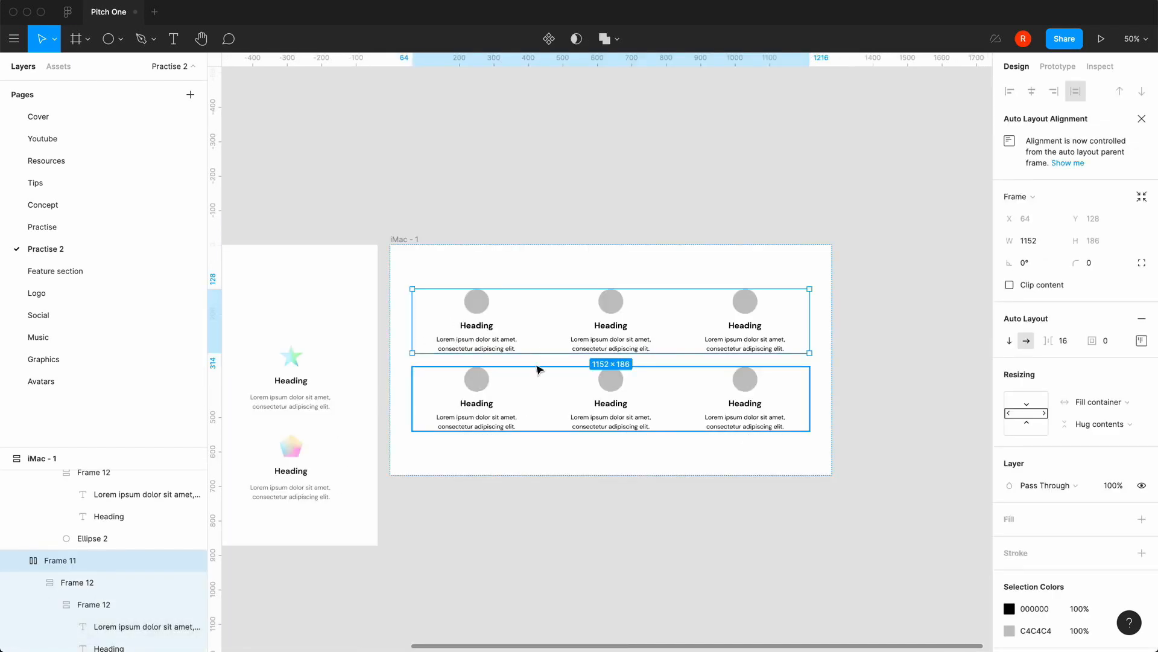
{"action": "scroll", "coordinate": [95, 555], "scroll_direction": "up", "scroll_amount": 1}
{"action": "scroll", "coordinate": [95, 555], "scroll_direction": "up", "scroll_amount": 2}
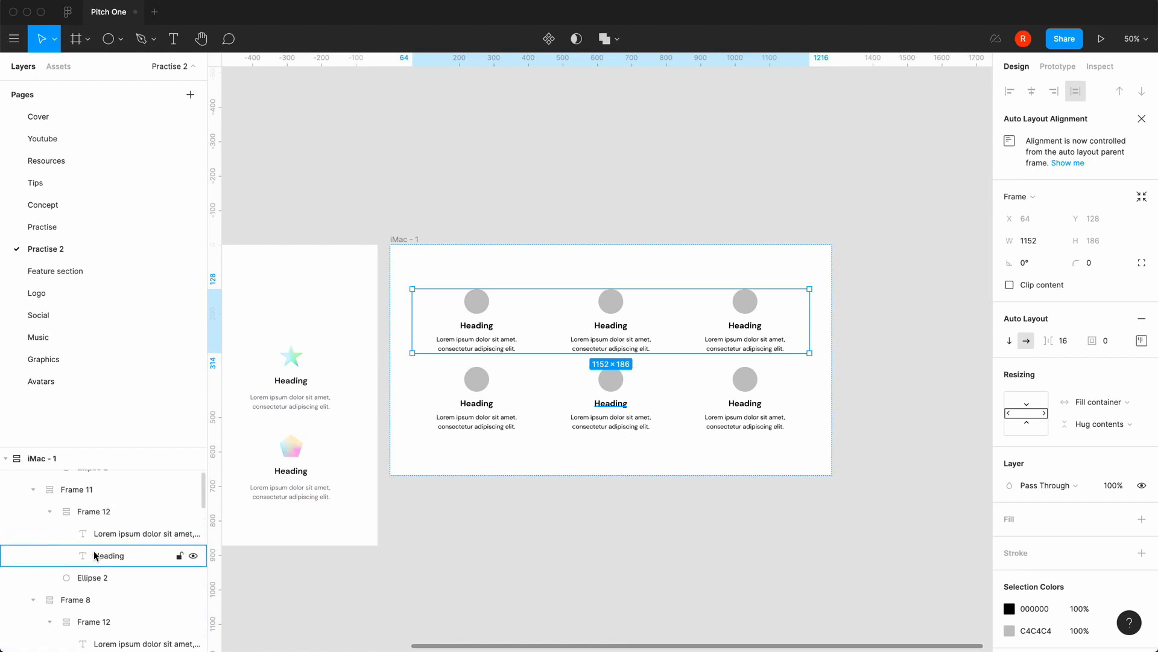
Set the iMac - 1 frame's auto layout spacing between rows to 64.
{"action": "left_click", "coordinate": [404, 240]}
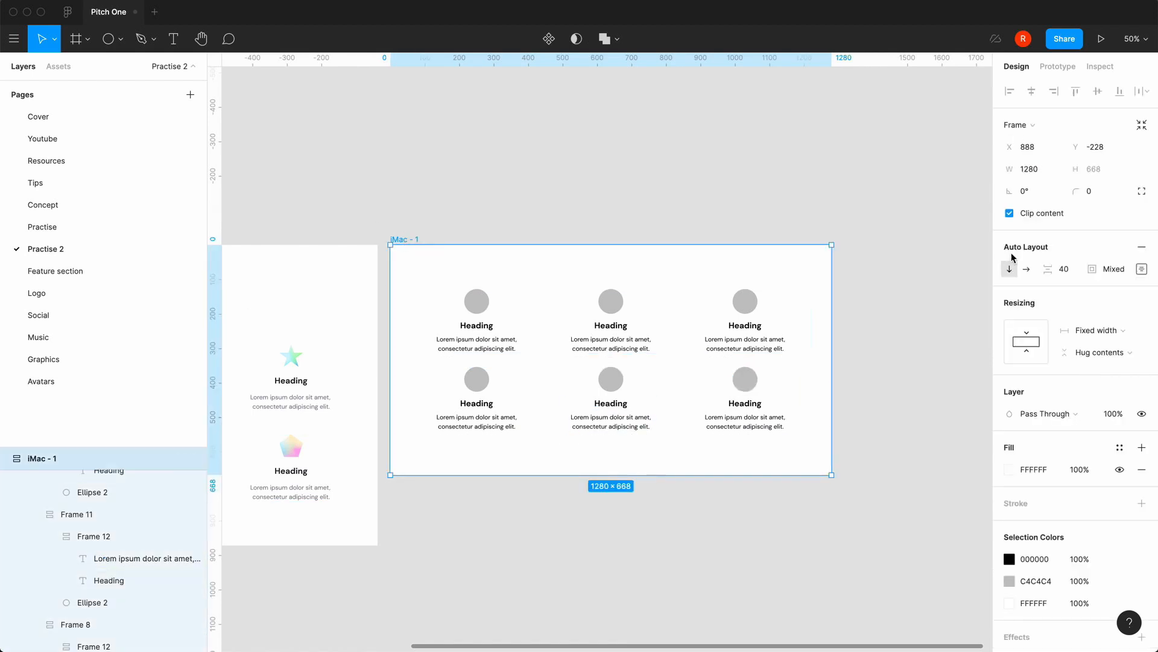
{"action": "left_click", "coordinate": [1073, 270]}
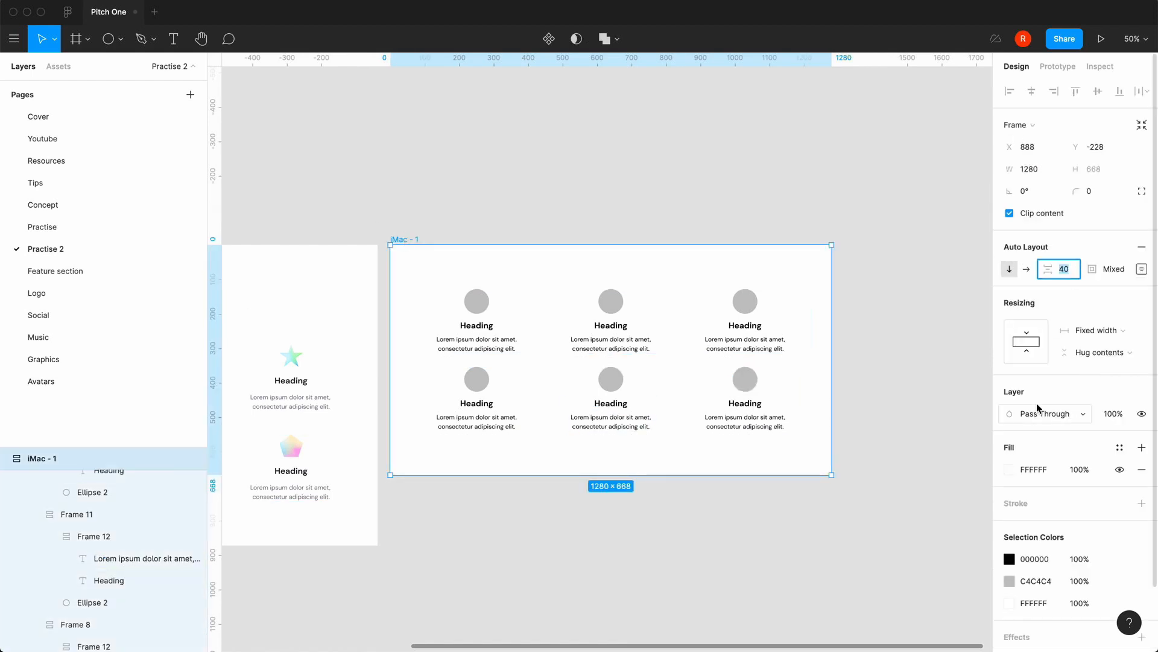
{"action": "type", "text": "64"}
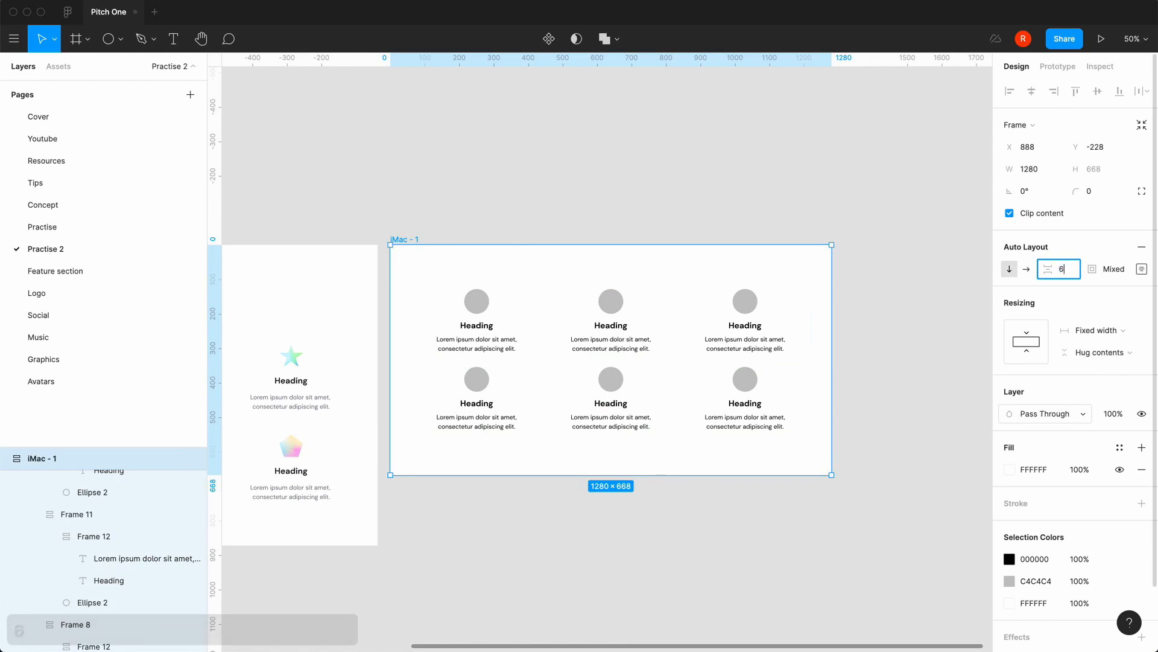
{"action": "key", "text": "Return"}
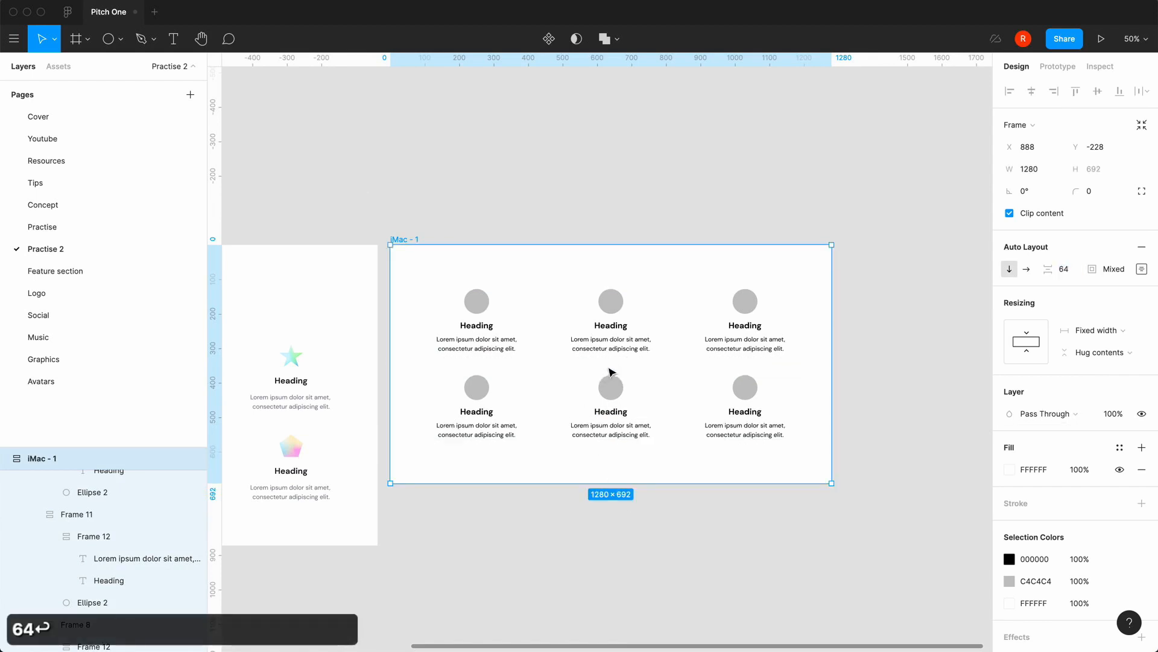
{"action": "left_click", "coordinate": [657, 554]}
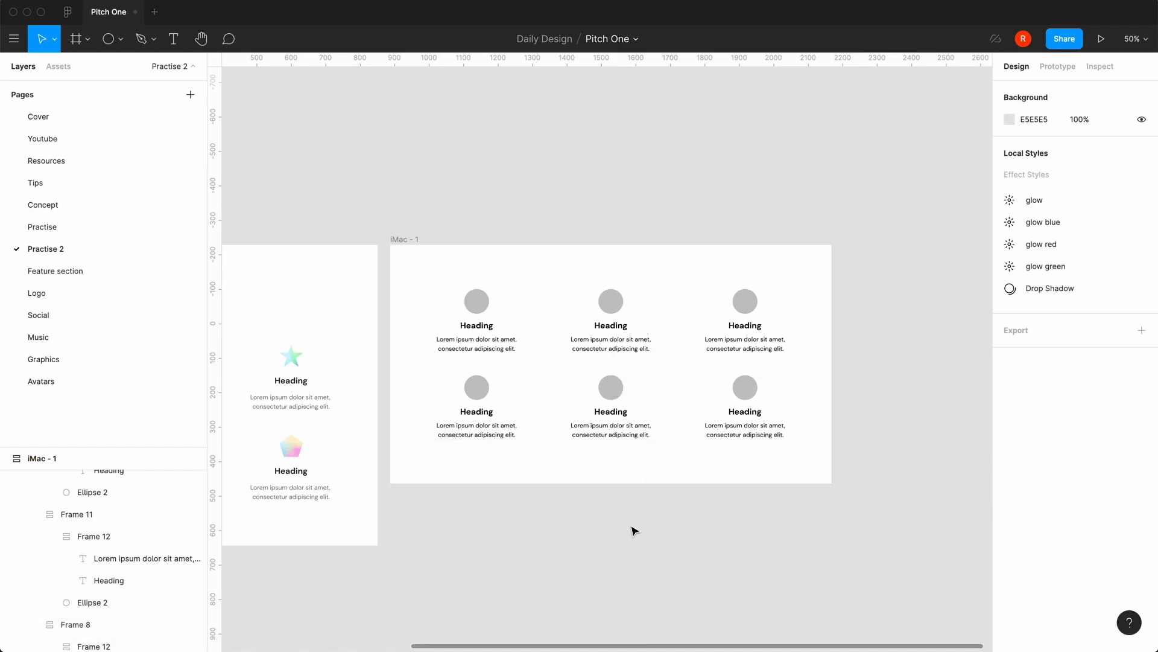
Add a "Features" text layer above the two feature rows inside the iMac - 1 frame.
{"action": "scroll", "coordinate": [634, 530], "scroll_direction": "left", "scroll_amount": 5}
{"action": "scroll", "coordinate": [633, 529], "scroll_direction": "down", "scroll_amount": 1}
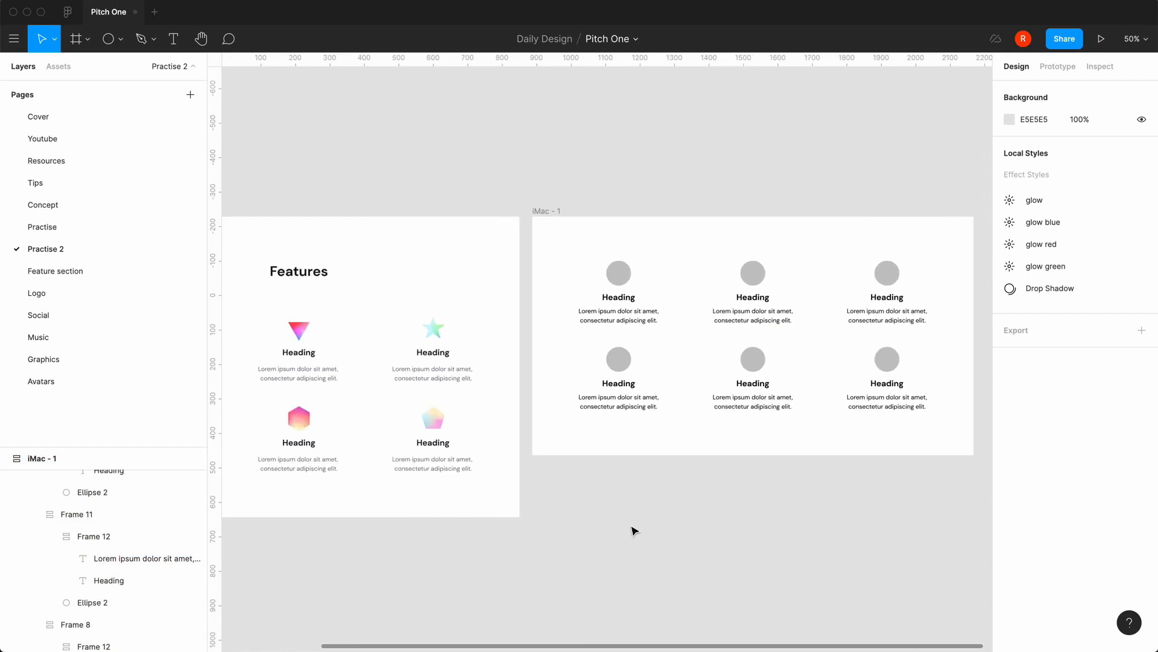
{"action": "scroll", "coordinate": [680, 515], "scroll_direction": "right", "scroll_amount": 3}
{"action": "scroll", "coordinate": [680, 516], "scroll_direction": "up", "scroll_amount": 1}
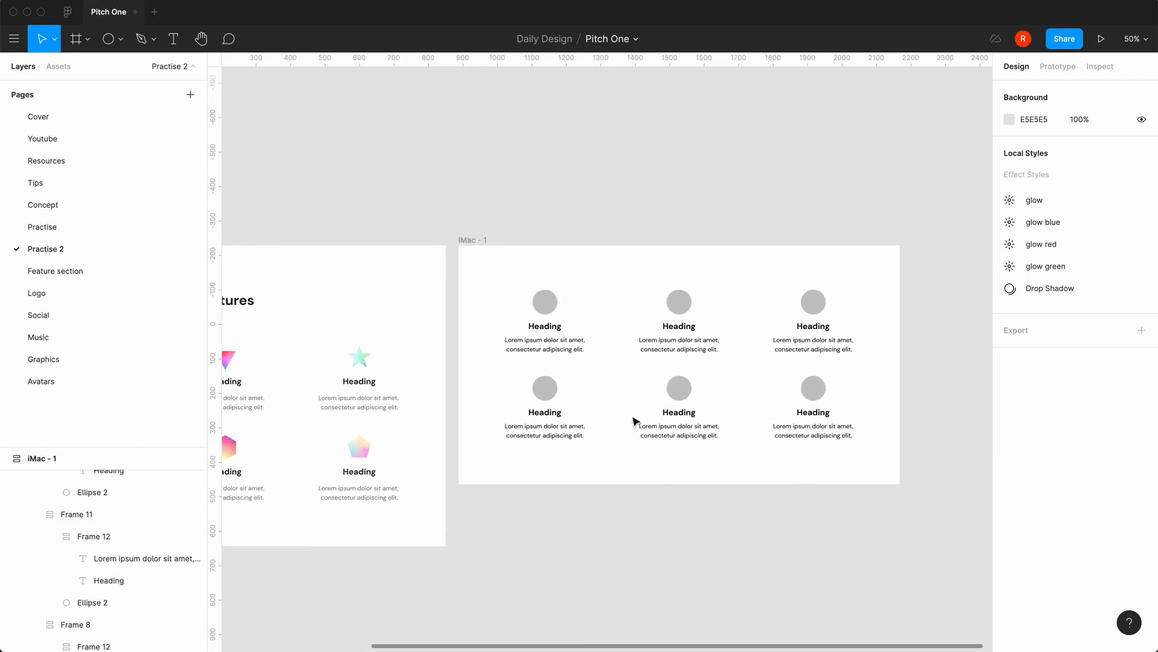
{"action": "left_click", "coordinate": [477, 241]}
{"action": "left_click", "coordinate": [173, 39]}
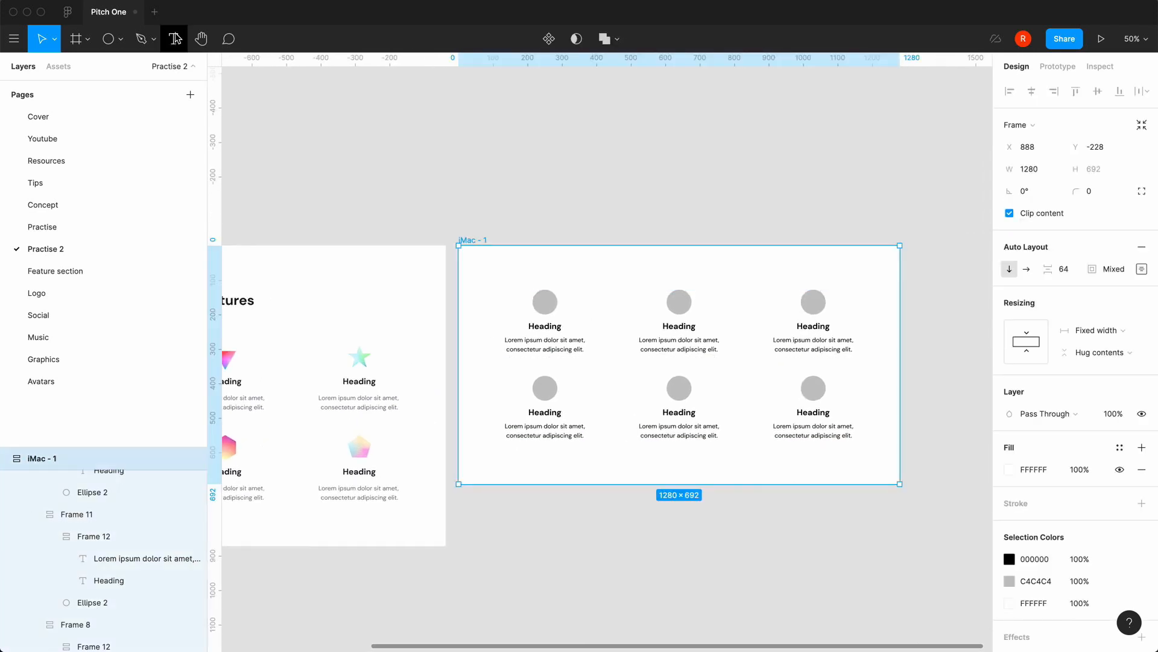
{"action": "left_click", "coordinate": [650, 262]}
{"action": "type", "text": "Fear"}
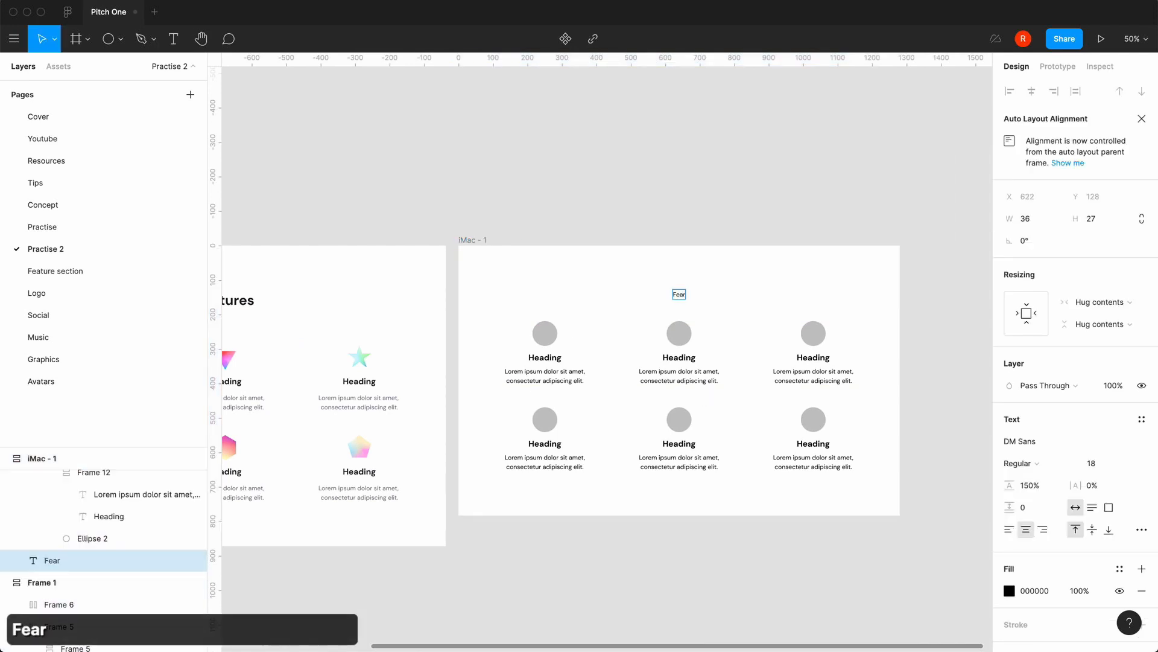
{"action": "key", "text": "BackSpace"}
{"action": "type", "text": "tures"}
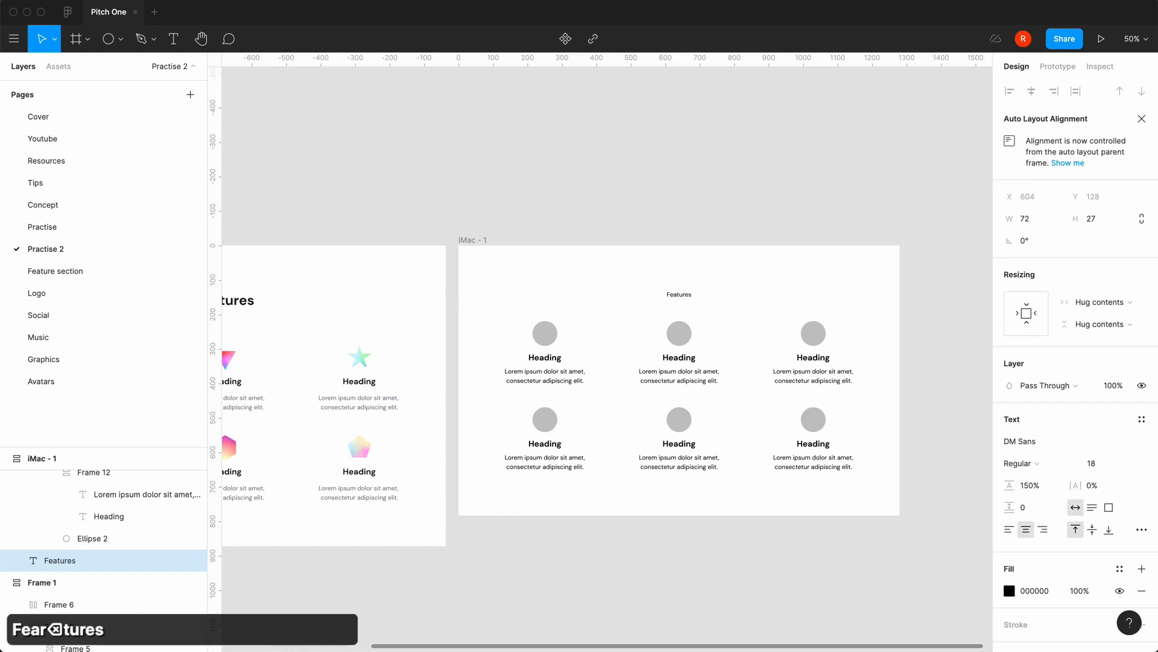
{"action": "key", "text": "Escape"}
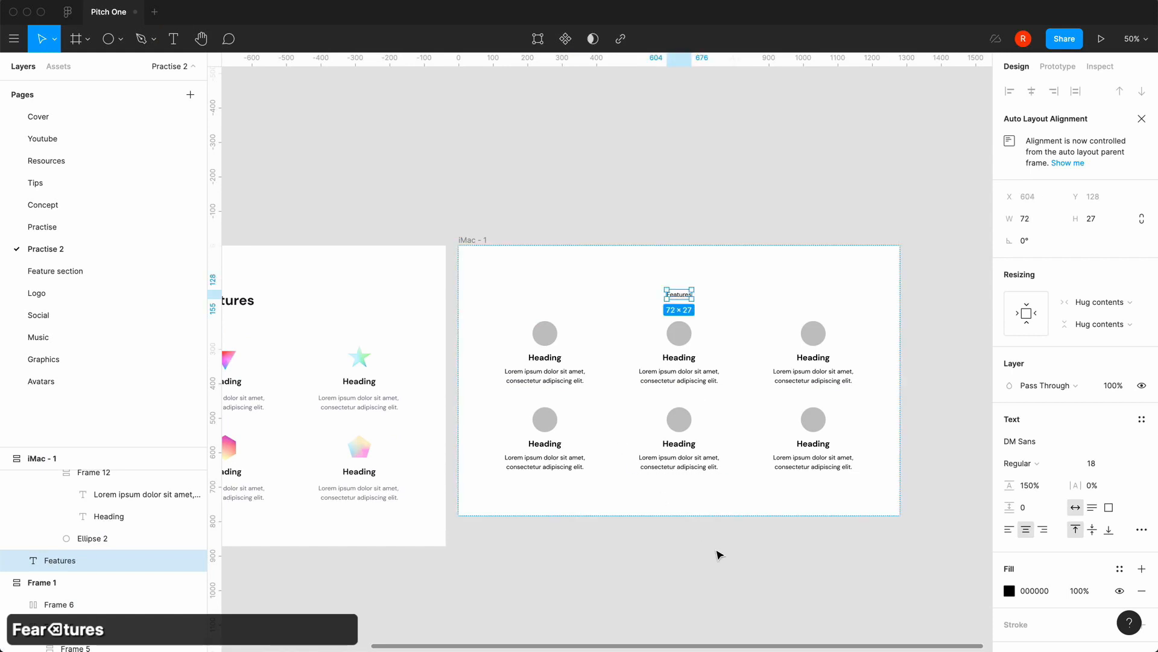
Set the Features title's font size to 40 and its weight to Bold.
{"action": "left_click", "coordinate": [1107, 469]}
{"action": "type", "text": "40"}
{"action": "key", "text": "Return"}
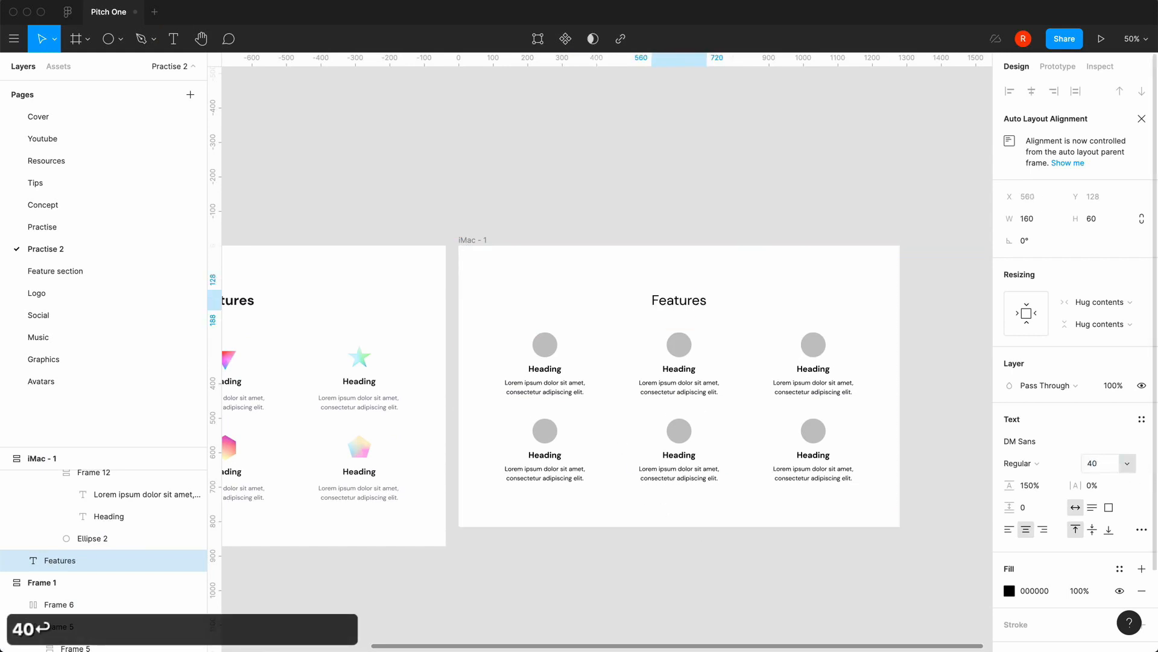
{"action": "left_click", "coordinate": [1035, 472]}
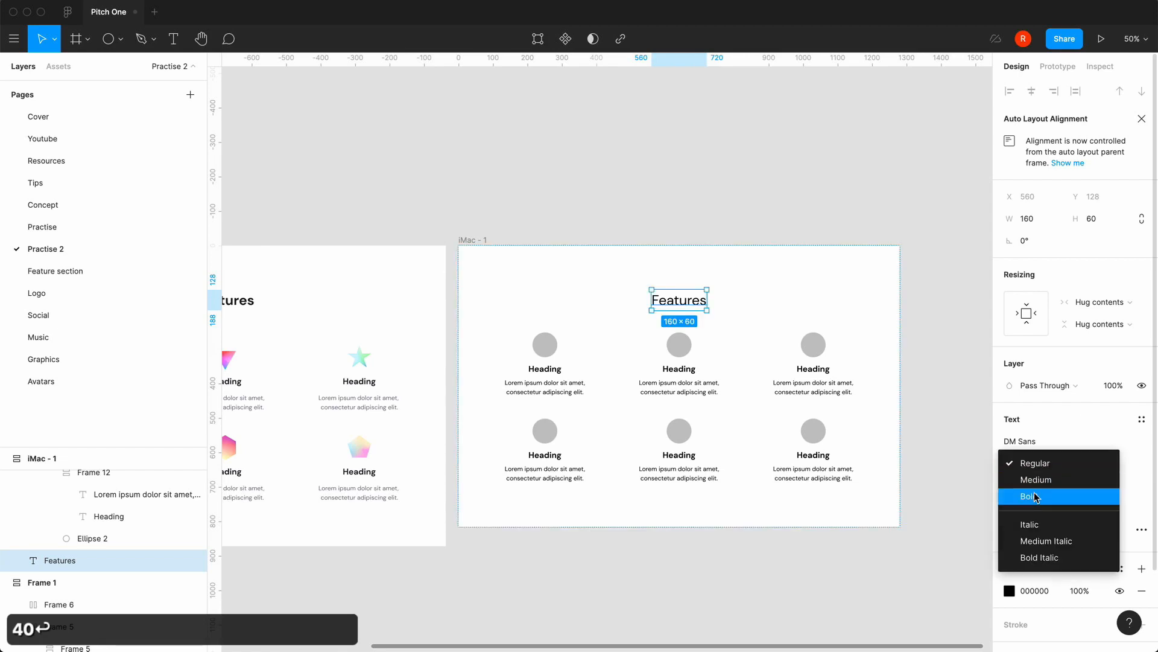
{"action": "left_click", "coordinate": [1035, 496]}
{"action": "left_click", "coordinate": [656, 543]}
Wrap the Features title in the iMac - 1 frame in its own auto layout frame with 0 spacing and 0 padding.
{"action": "scroll", "coordinate": [656, 543], "scroll_direction": "left", "scroll_amount": 10}
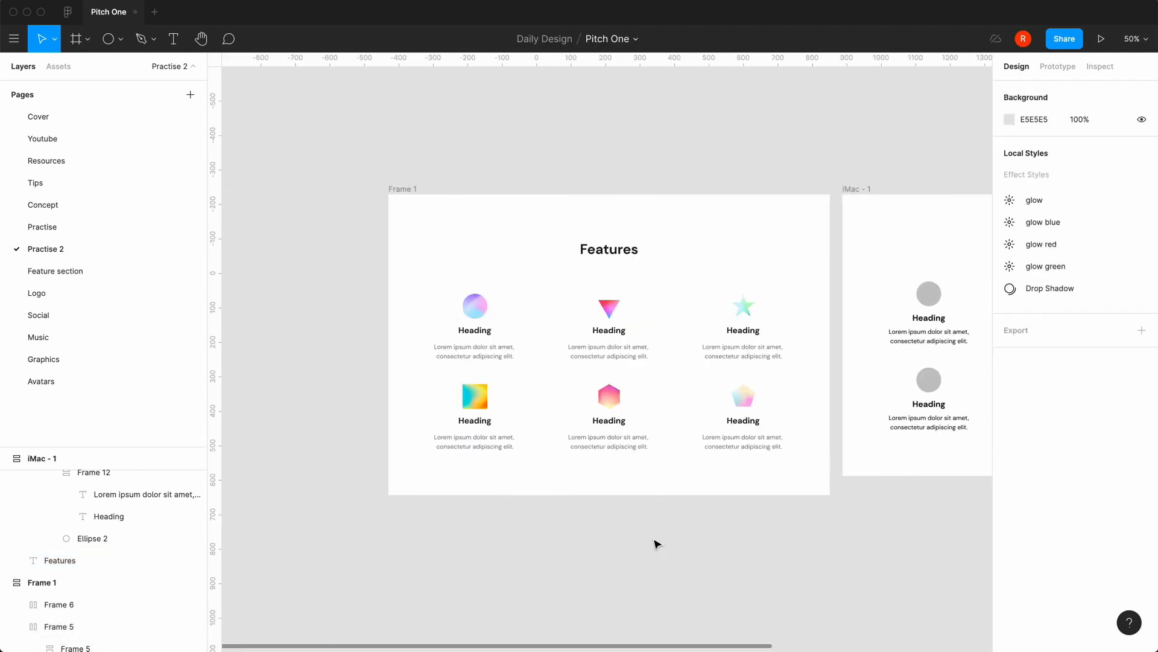
{"action": "scroll", "coordinate": [656, 543], "scroll_direction": "right", "scroll_amount": 10}
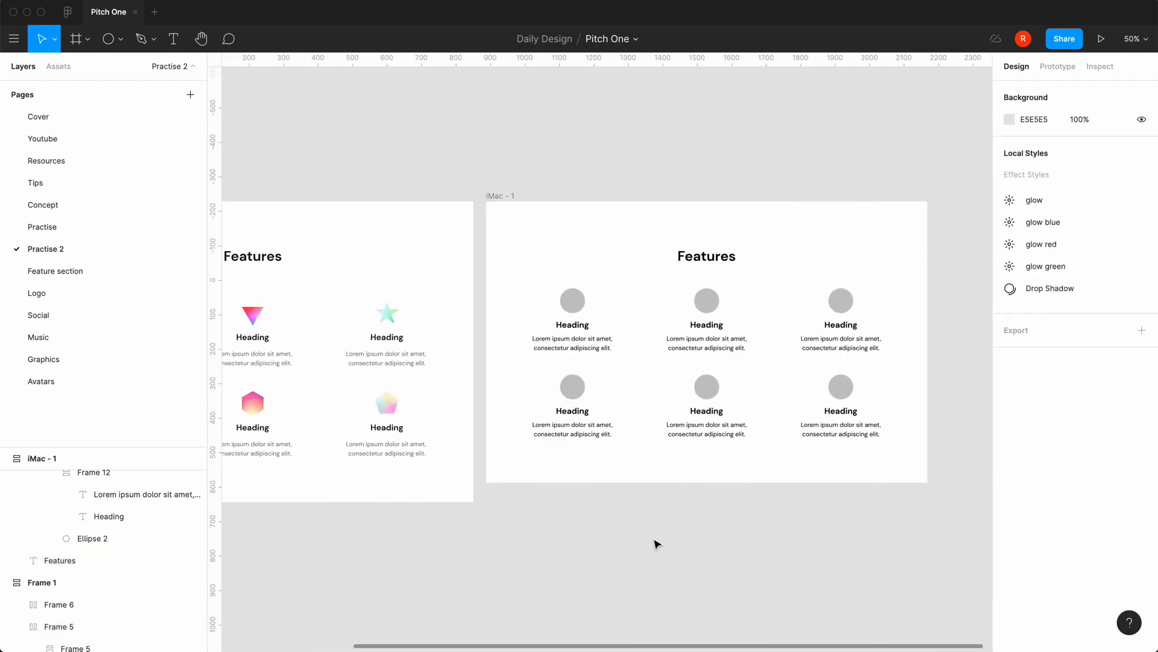
{"action": "left_click", "coordinate": [716, 261]}
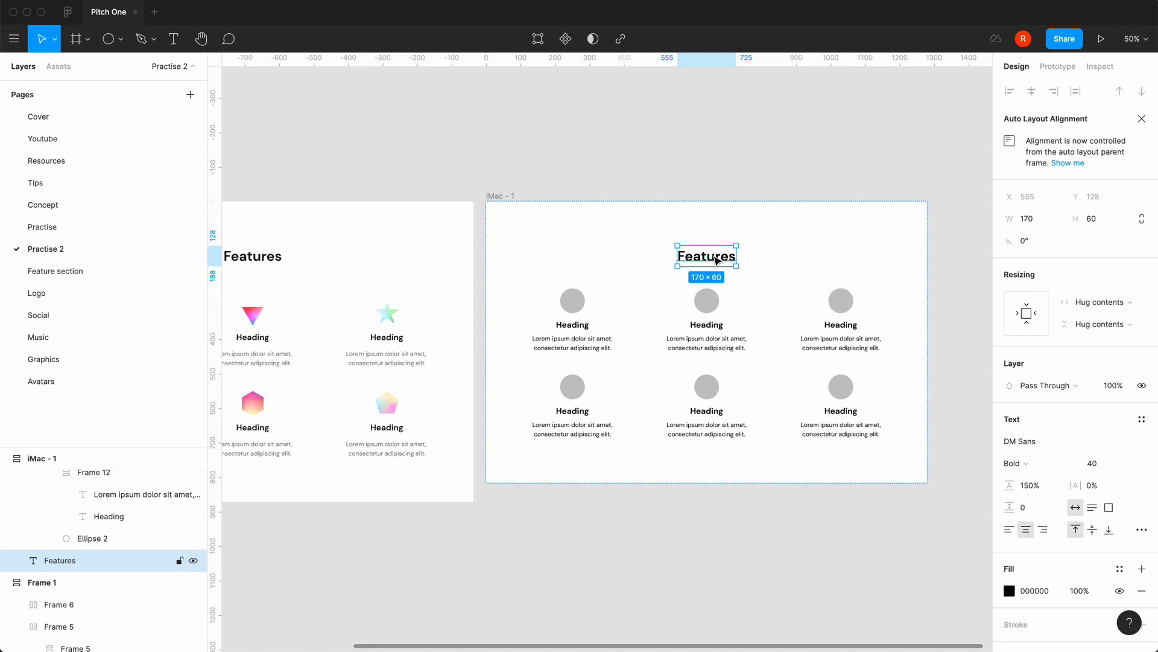
{"action": "key", "text": "shift+a"}
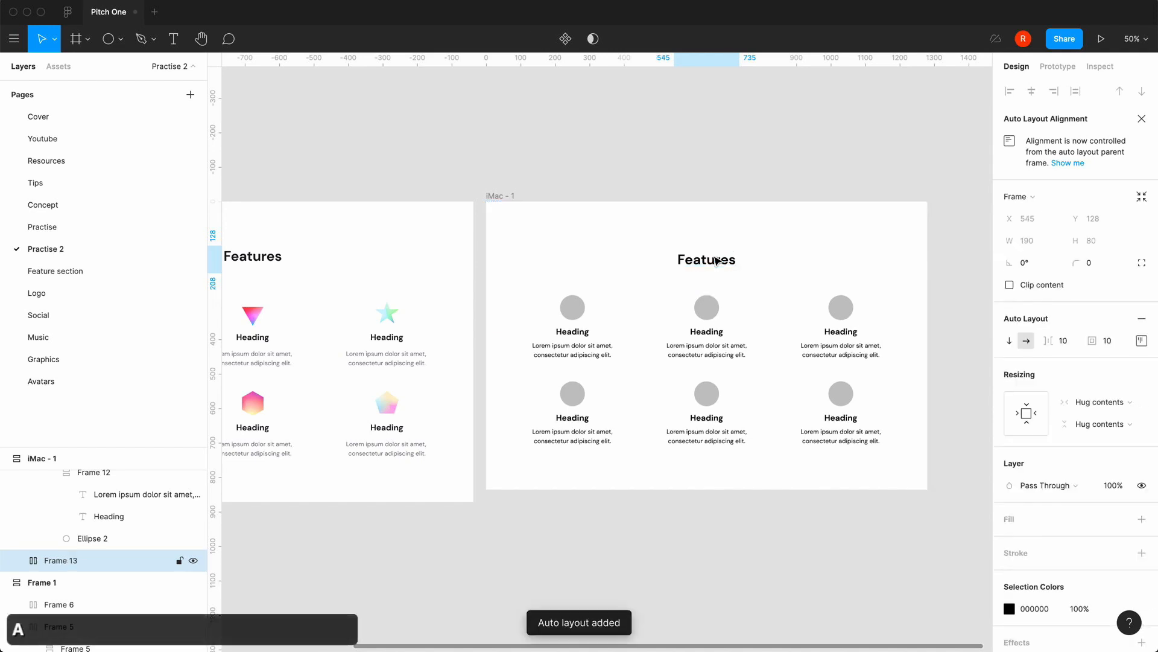
{"action": "left_click", "coordinate": [1064, 341]}
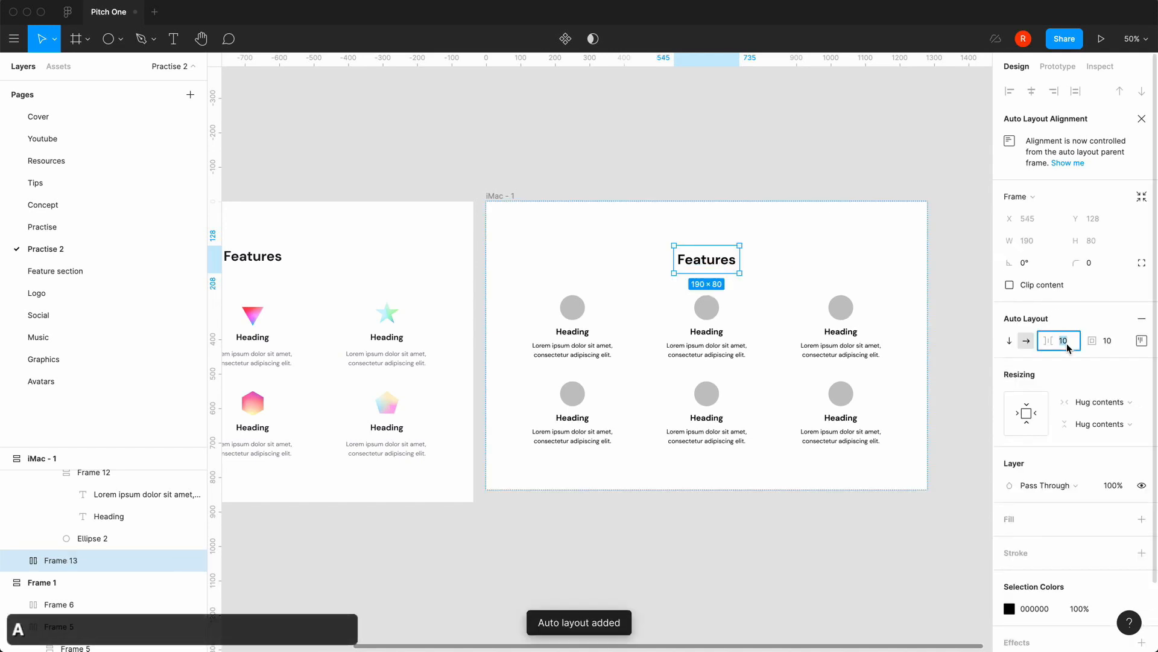
{"action": "type", "text": "0"}
{"action": "key", "text": "Return"}
{"action": "type", "text": "0"}
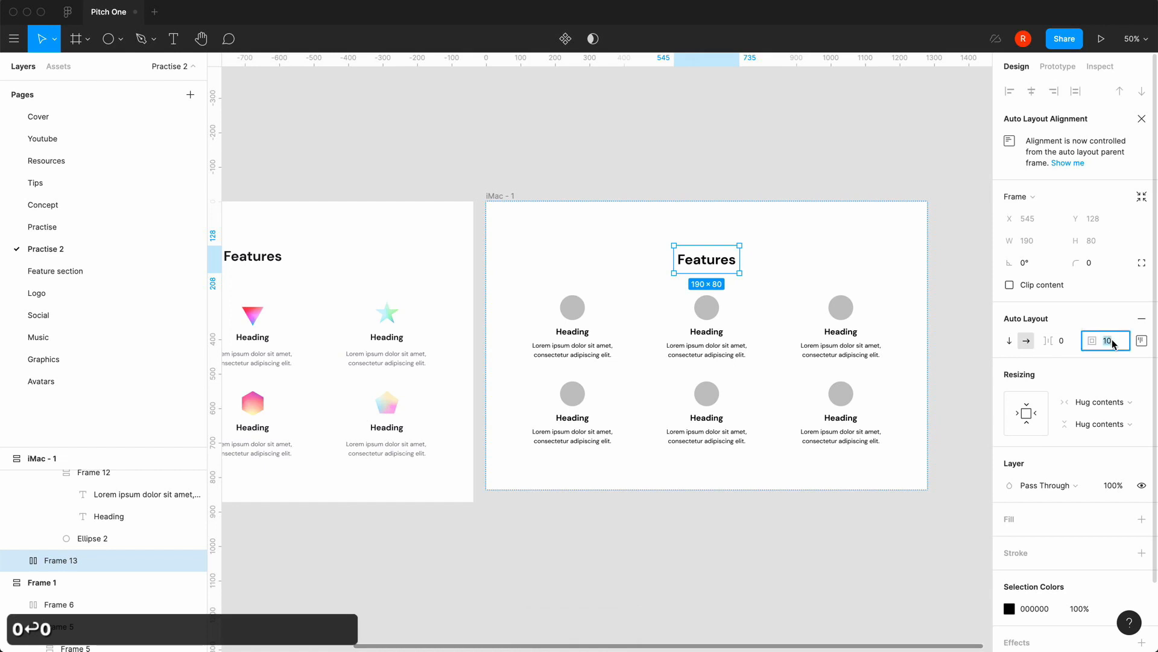
{"action": "key", "text": "Return"}
Set the bottom padding of the Features title's auto layout frame to 64.
{"action": "left_click", "coordinate": [1142, 348]}
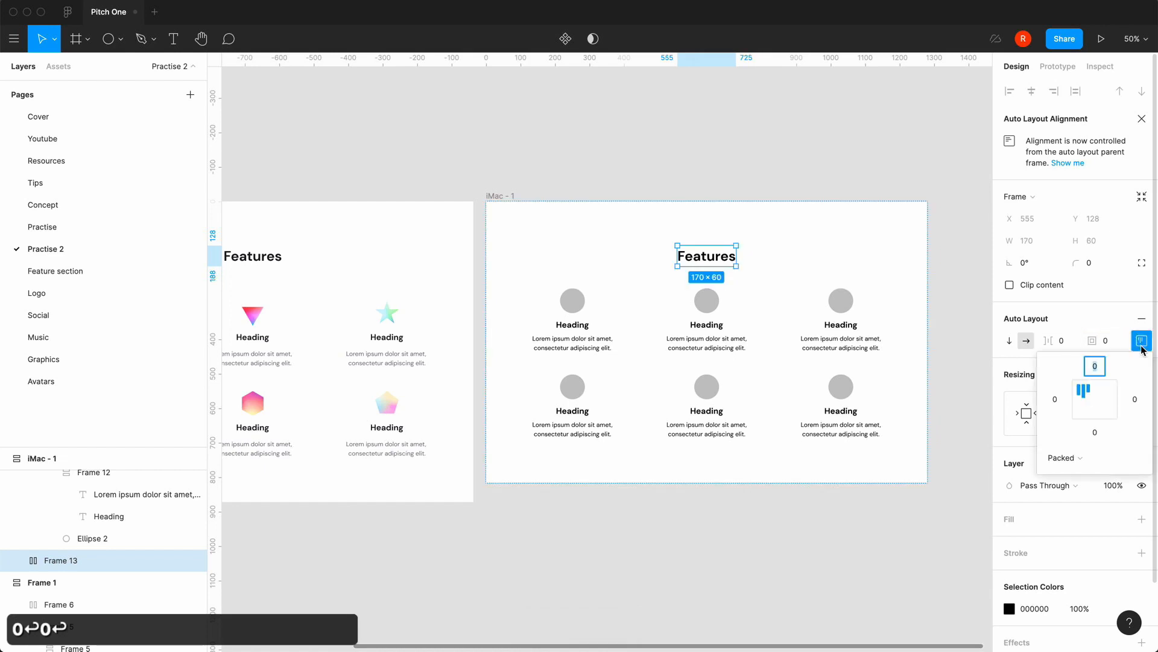
{"action": "left_click", "coordinate": [1097, 433]}
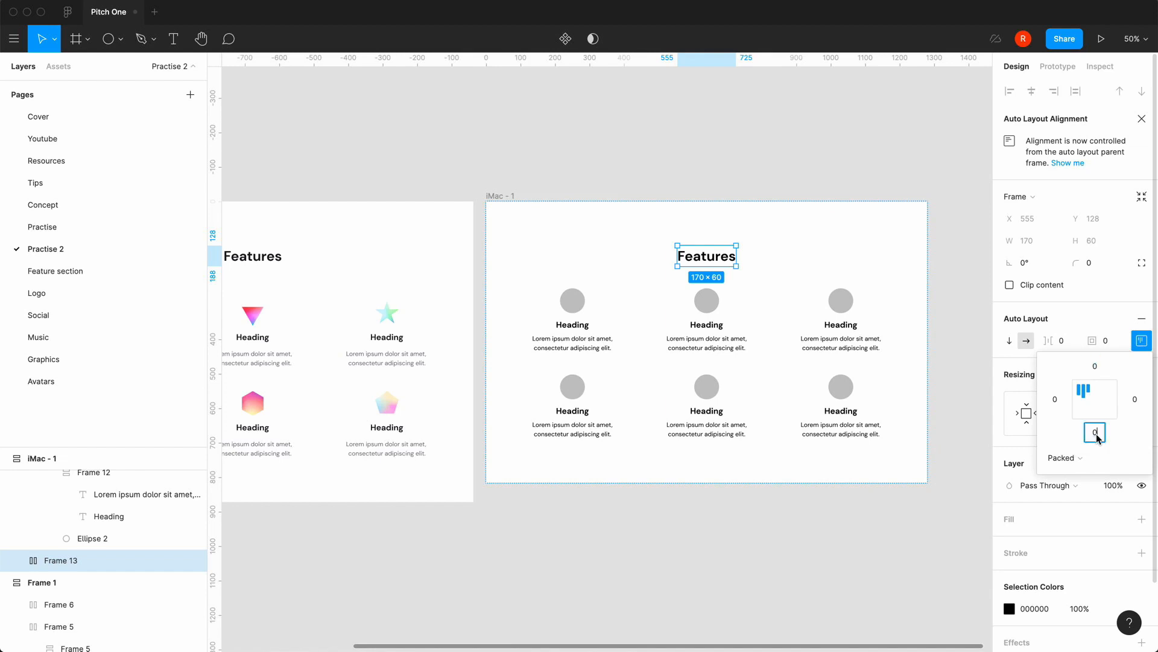
{"action": "type", "text": "64"}
{"action": "key", "text": "Return"}
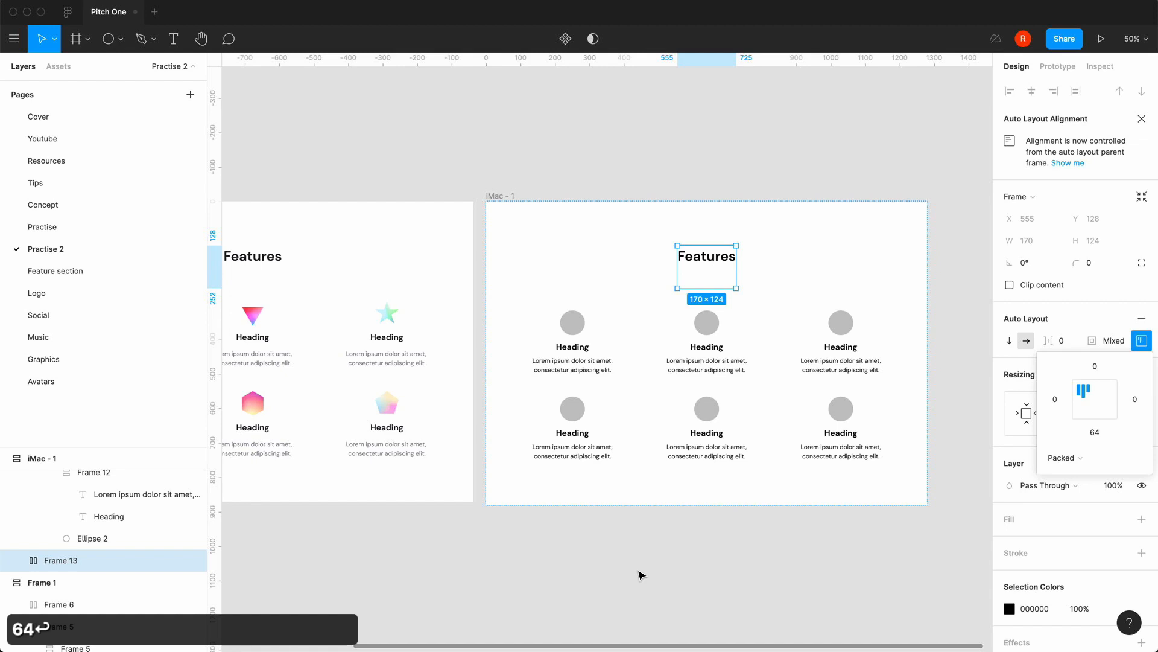
Set the bottom padding of the Features title's auto layout frame to 32.
{"action": "left_click", "coordinate": [1096, 432]}
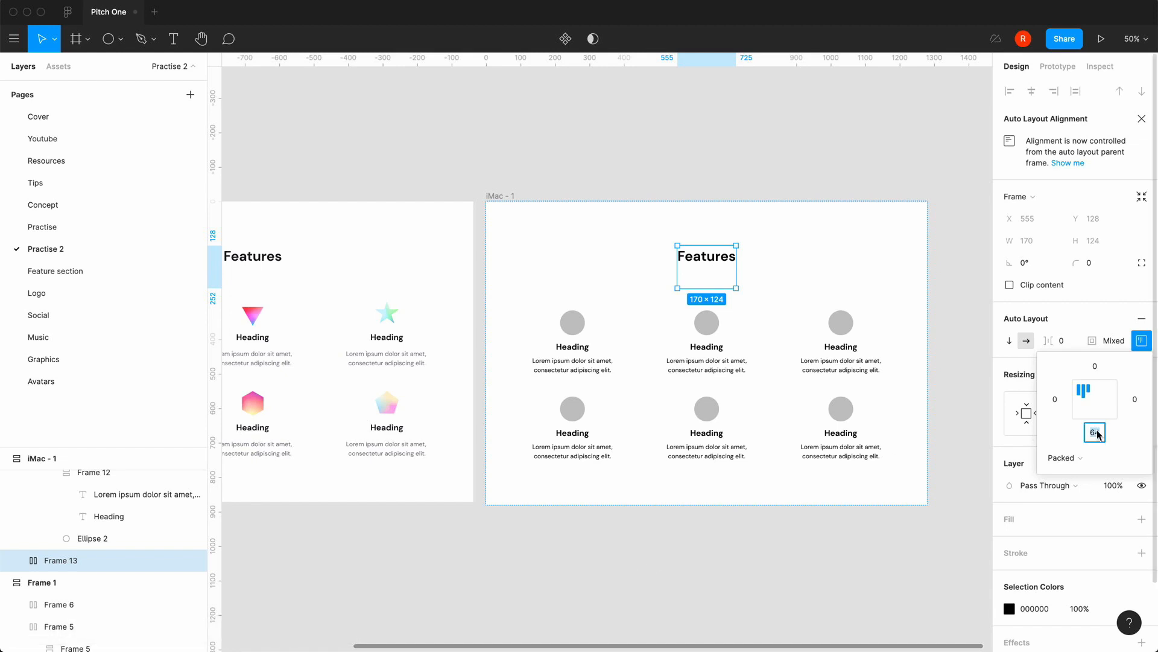
{"action": "type", "text": "32"}
{"action": "key", "text": "Return"}
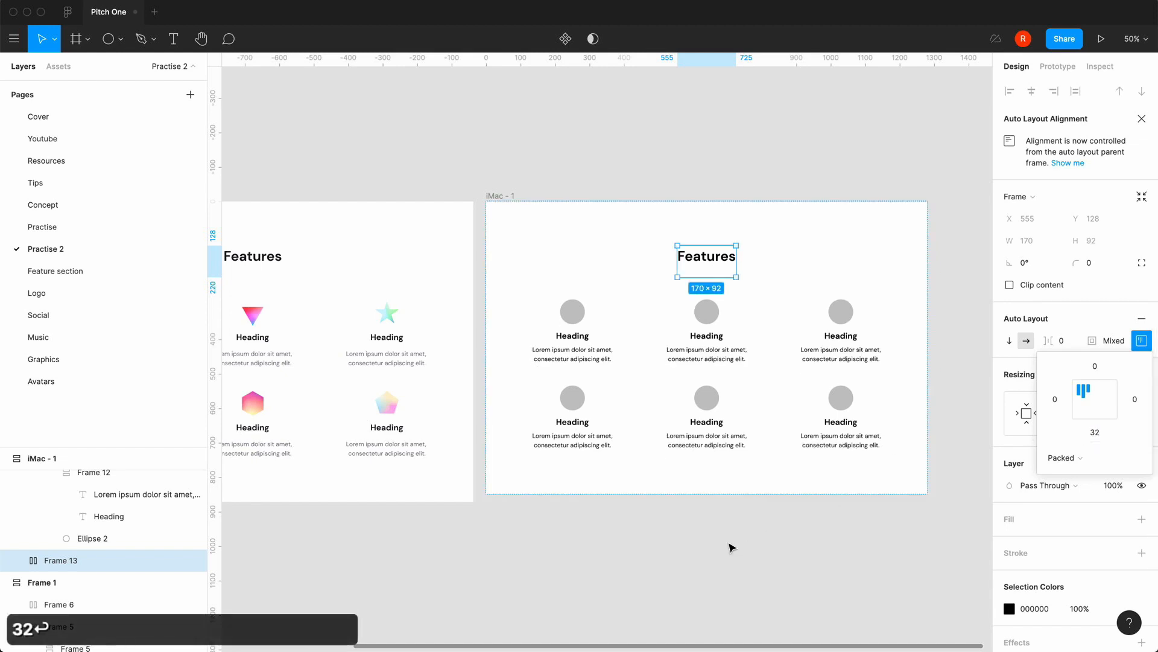
{"action": "left_click", "coordinate": [732, 548]}
Set the iMac - 1 frame's auto layout spacing between the title and feature rows to 80.
{"action": "scroll", "coordinate": [732, 547], "scroll_direction": "down", "scroll_amount": 2}
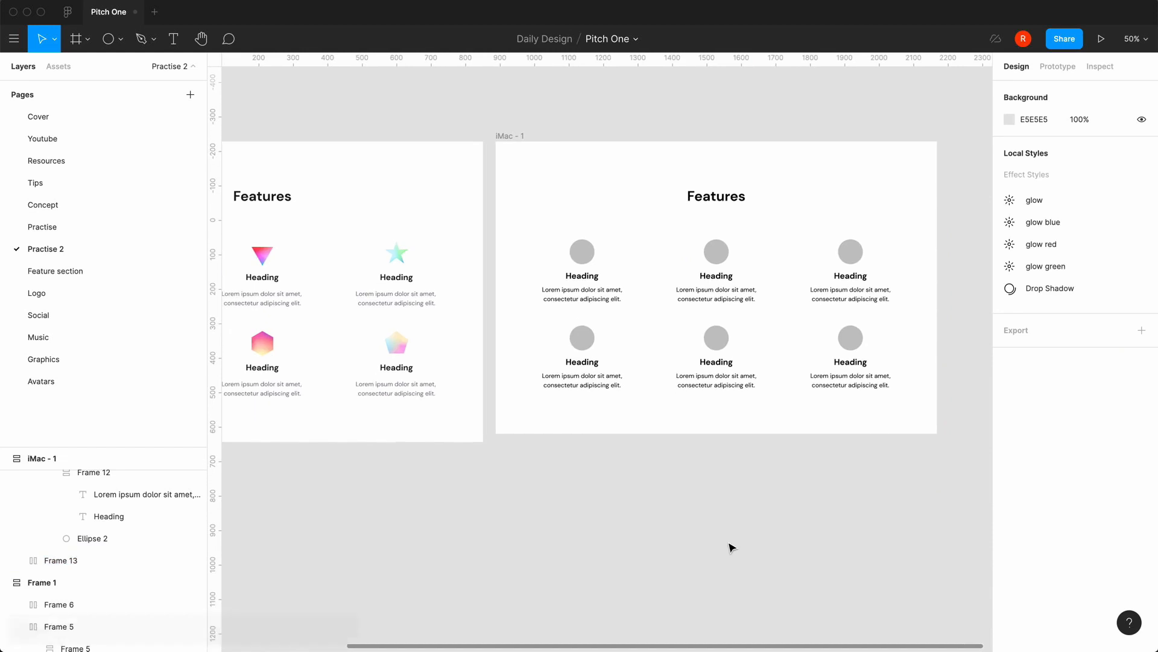
{"action": "scroll", "coordinate": [613, 451], "scroll_direction": "left", "scroll_amount": 2}
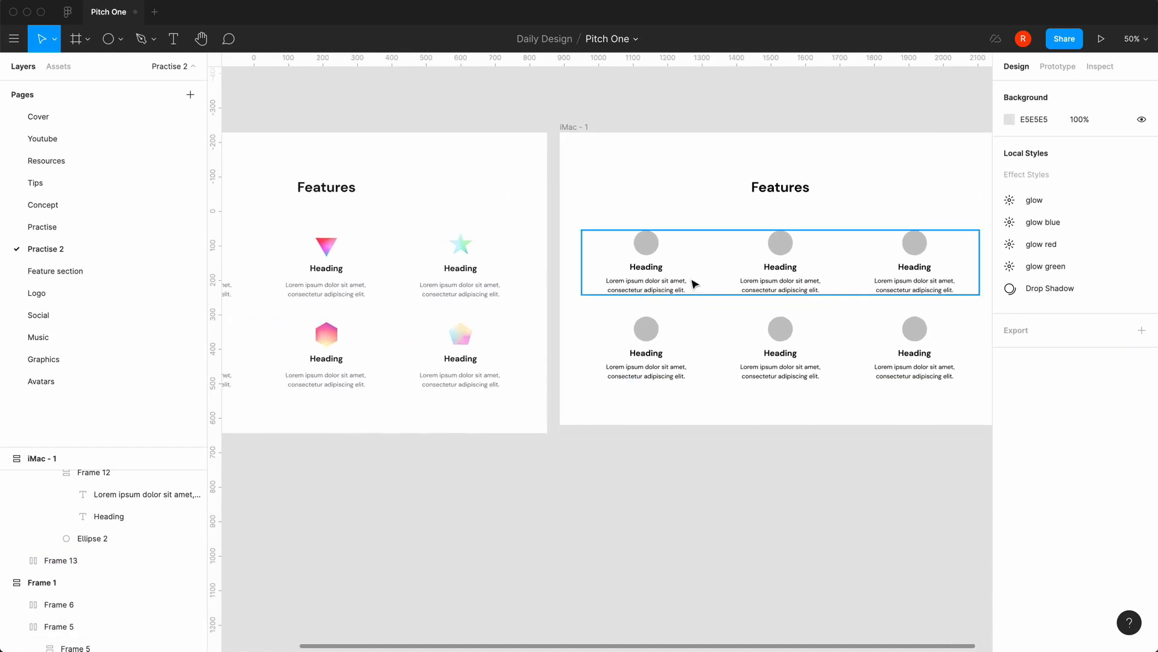
{"action": "scroll", "coordinate": [707, 459], "scroll_direction": "right", "scroll_amount": 3}
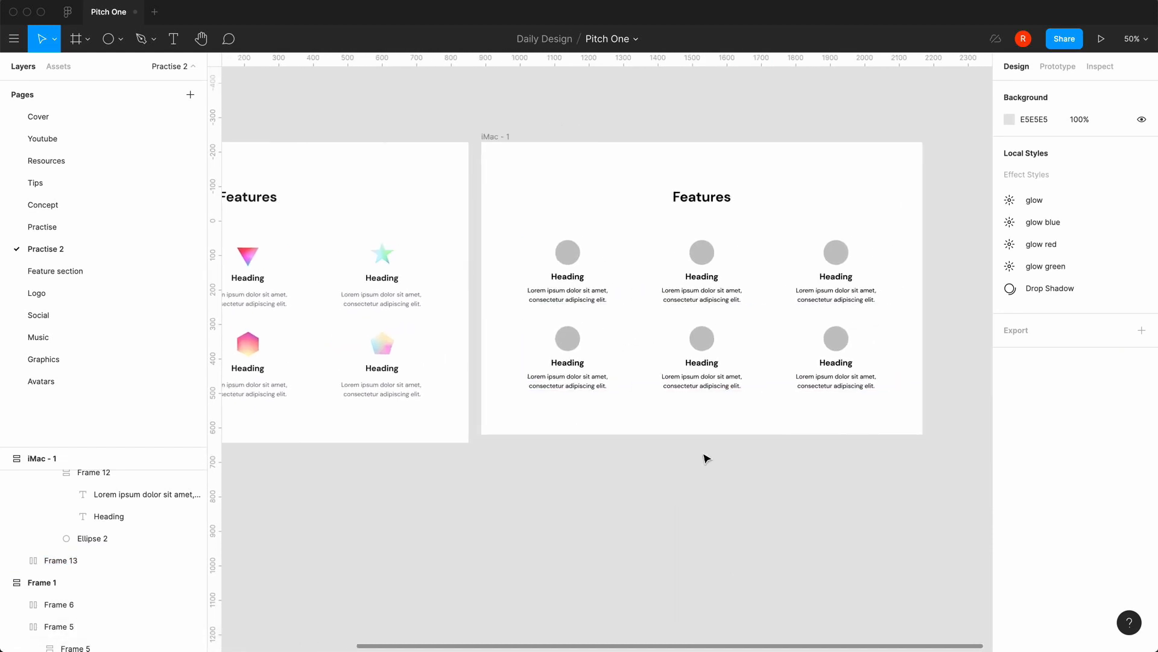
{"action": "scroll", "coordinate": [707, 459], "scroll_direction": "left", "scroll_amount": 6}
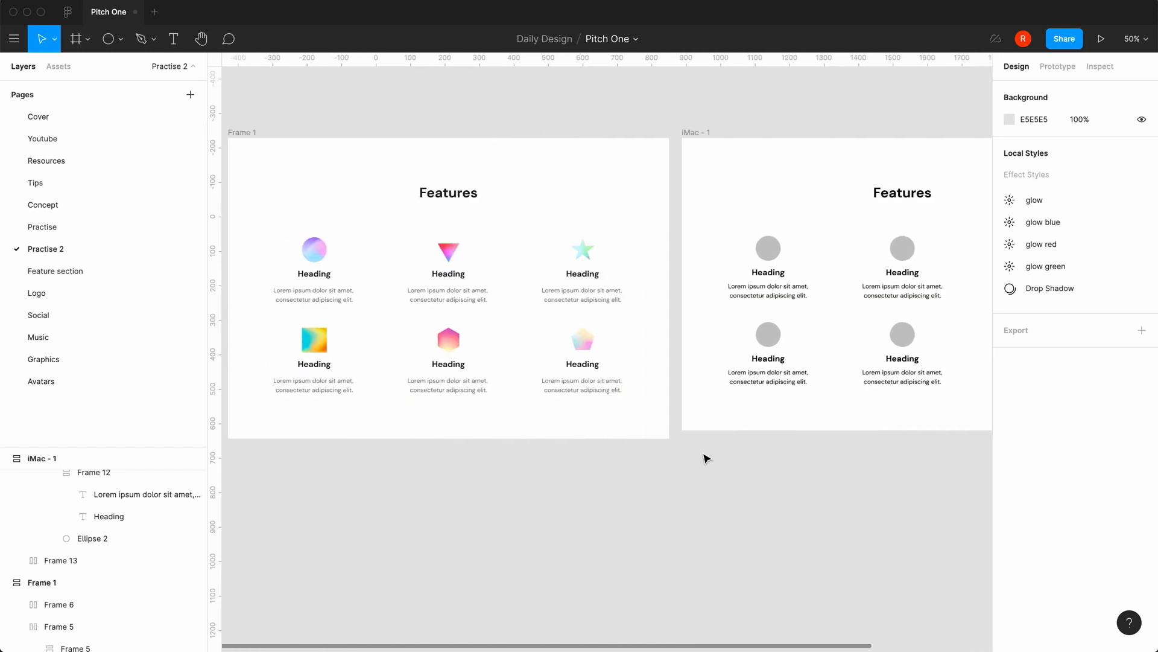
{"action": "scroll", "coordinate": [707, 459], "scroll_direction": "right", "scroll_amount": 2}
{"action": "scroll", "coordinate": [707, 458], "scroll_direction": "right", "scroll_amount": 3}
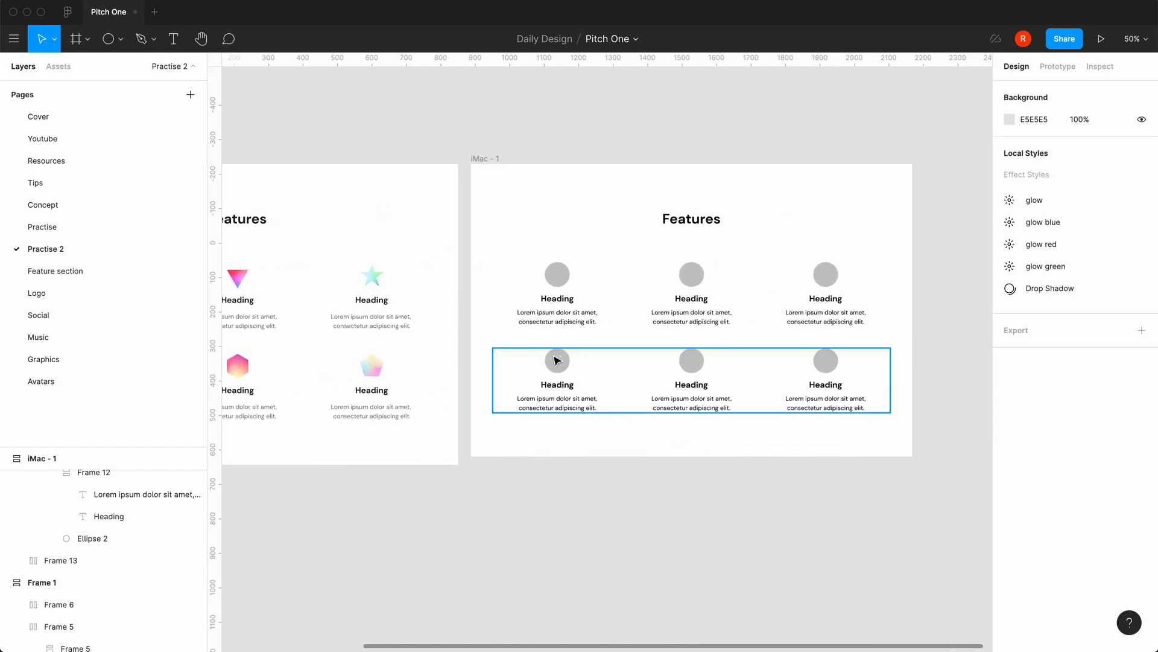
{"action": "left_click", "coordinate": [620, 323]}
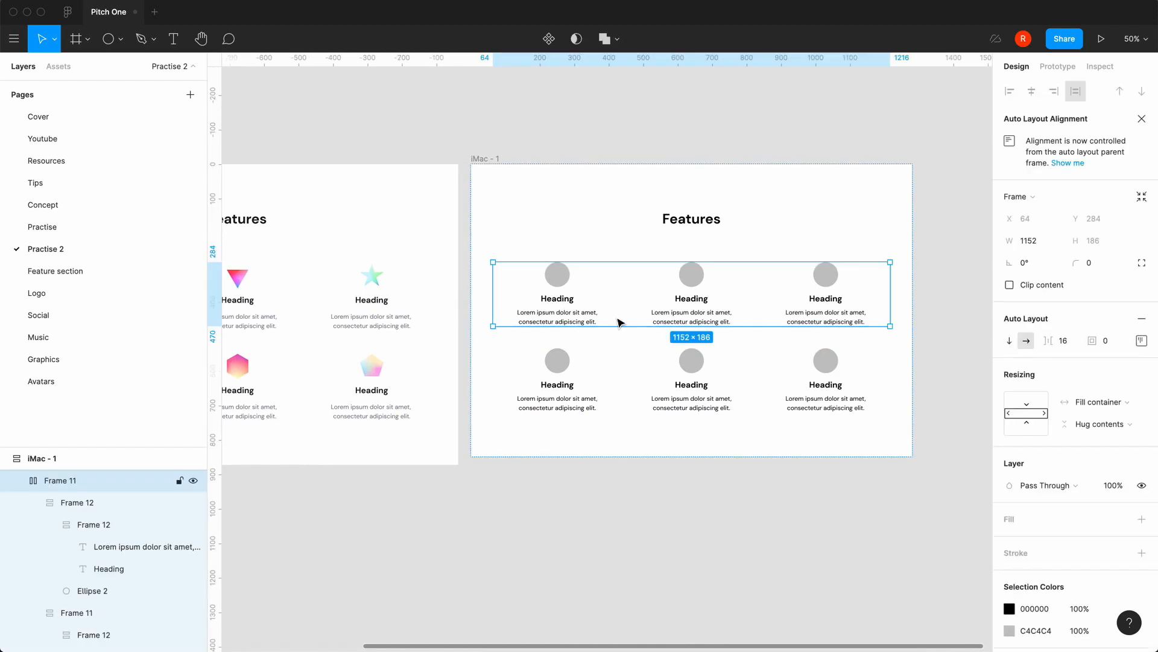
{"action": "left_click", "coordinate": [17, 481]}
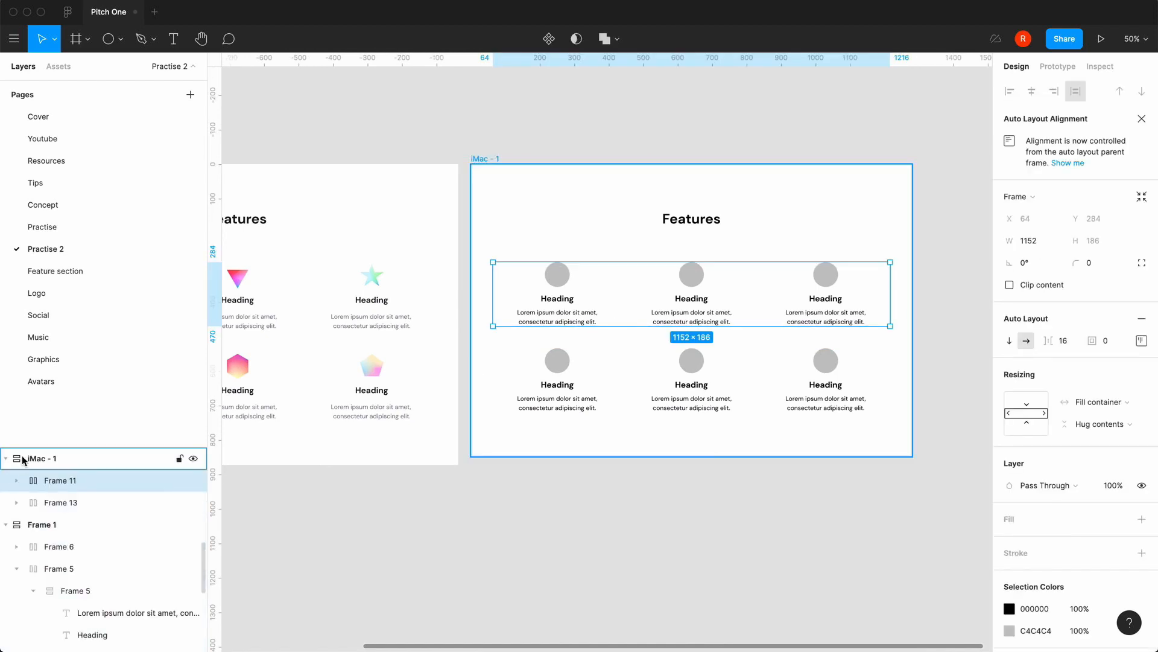
{"action": "left_click", "coordinate": [23, 459]}
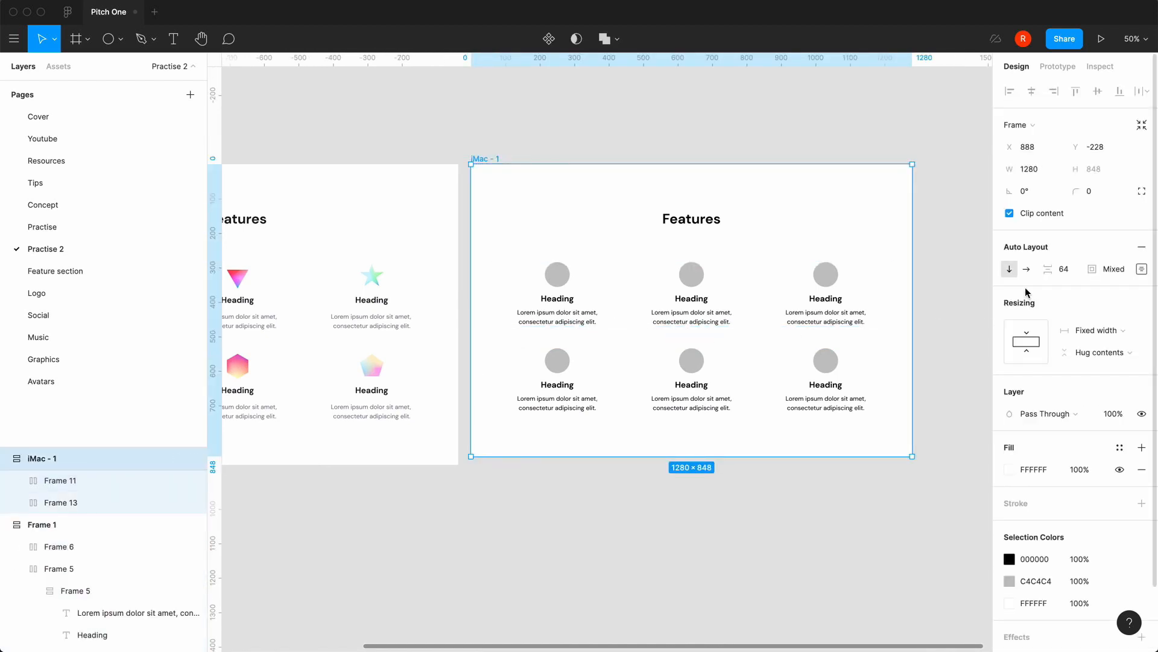
{"action": "left_click", "coordinate": [1074, 274]}
{"action": "type", "text": "80"}
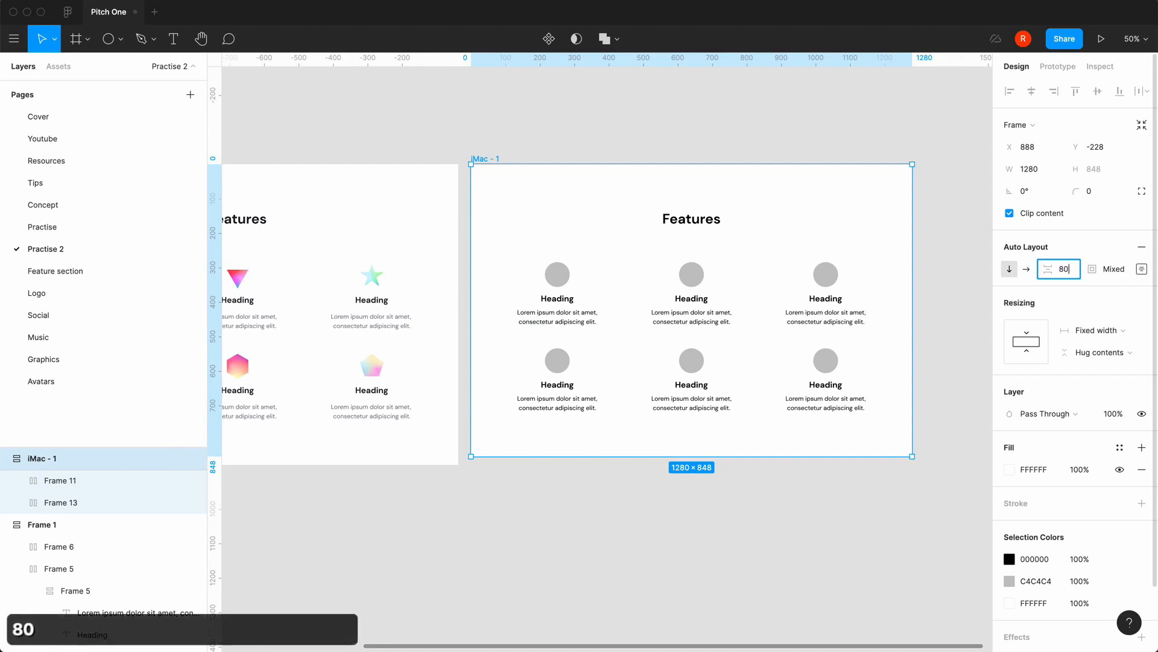
{"action": "key", "text": "Return"}
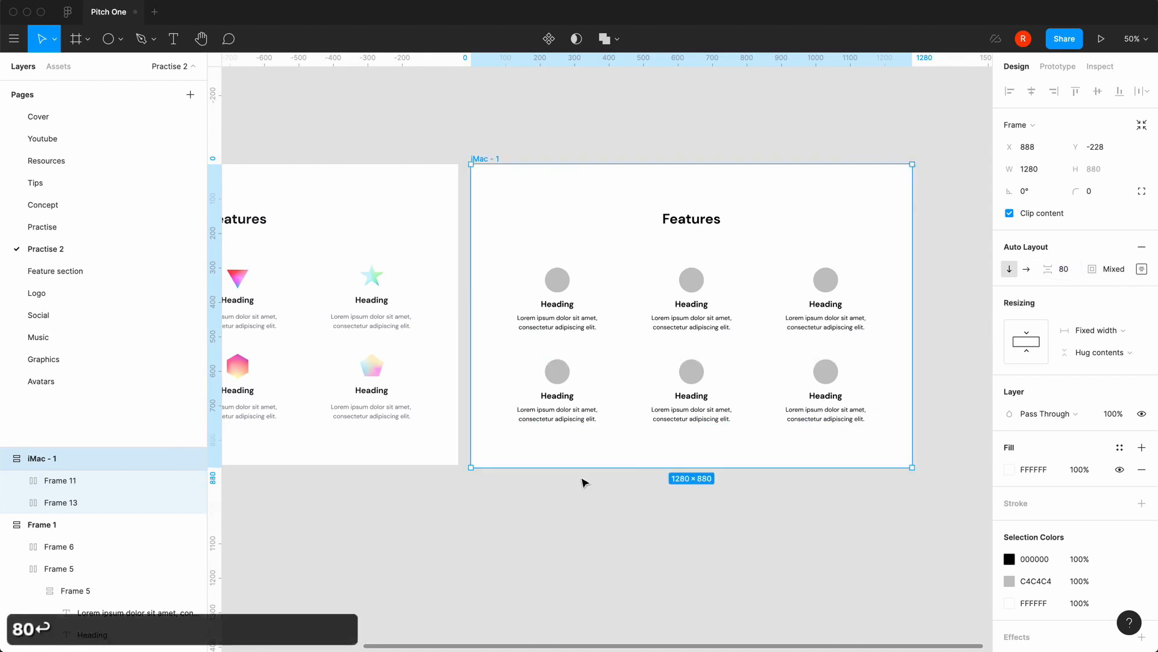
{"action": "left_click", "coordinate": [540, 527]}
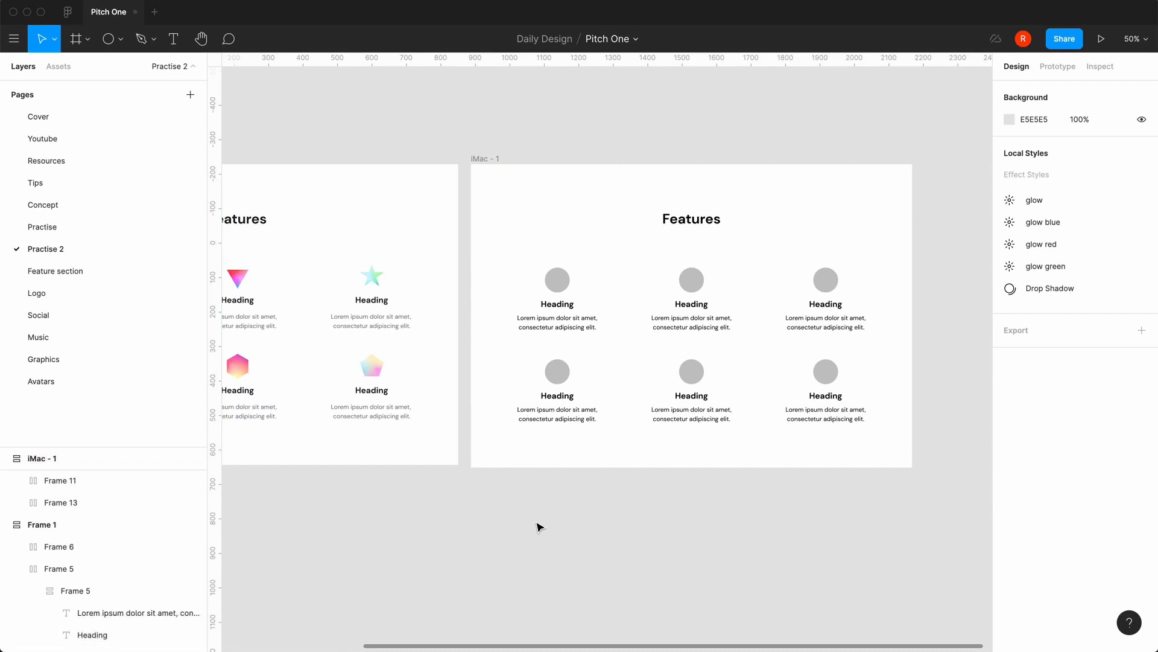
Compare the layout and spacing of the iMac - 1 features section with the reference design in Frame 1.
{"action": "scroll", "coordinate": [540, 527], "scroll_direction": "right", "scroll_amount": 3}
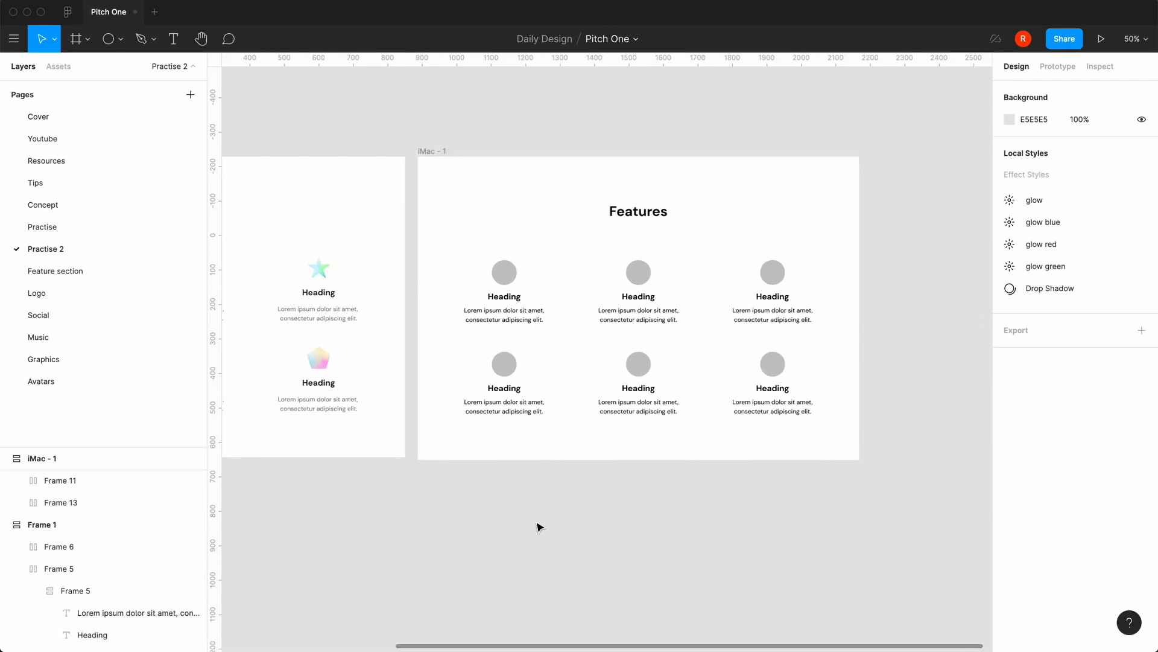
{"action": "scroll", "coordinate": [539, 528], "scroll_direction": "right", "scroll_amount": 3}
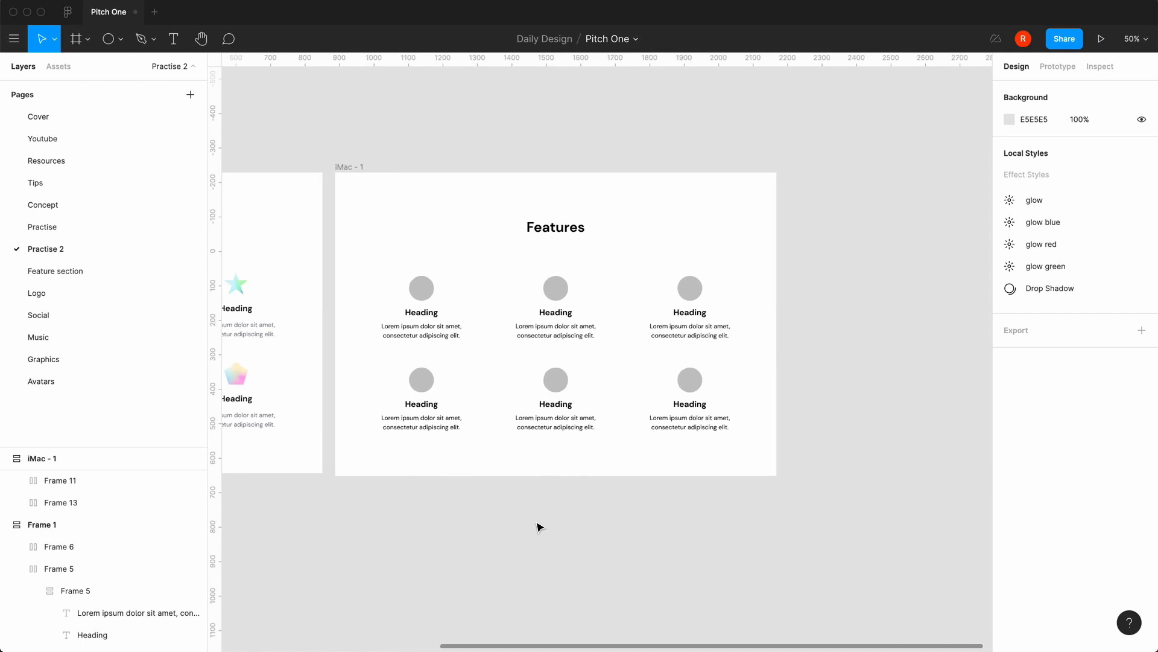
{"action": "scroll", "coordinate": [540, 527], "scroll_direction": "left", "scroll_amount": 10}
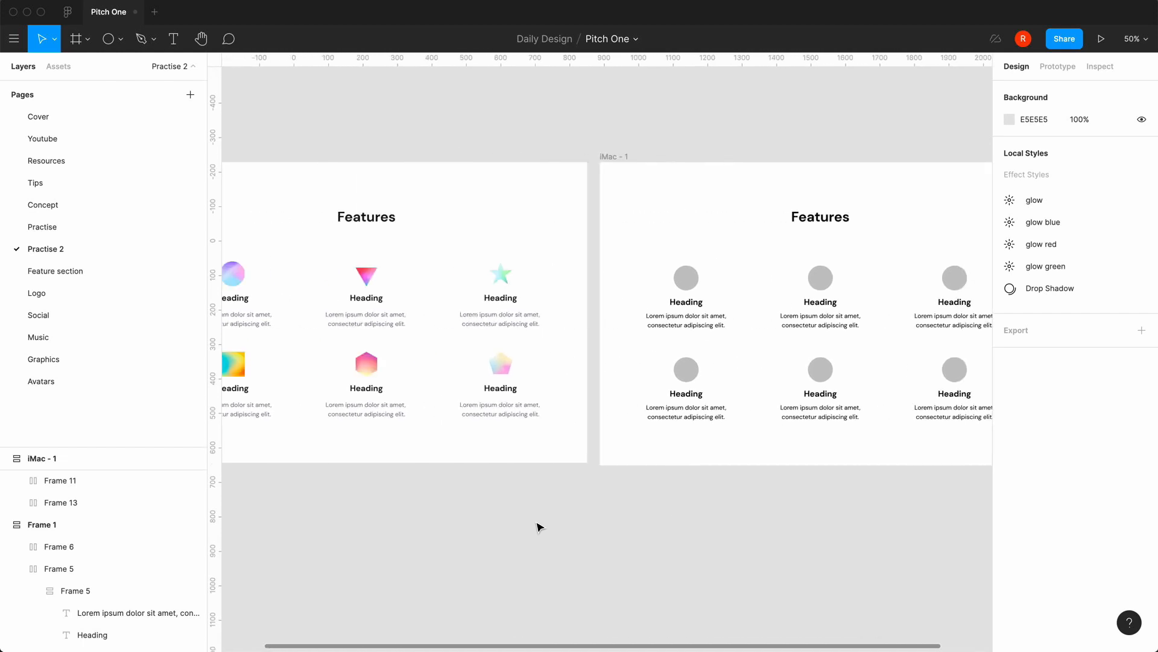
{"action": "scroll", "coordinate": [539, 527], "scroll_direction": "right", "scroll_amount": 3}
{"action": "scroll", "coordinate": [539, 528], "scroll_direction": "left", "scroll_amount": 5}
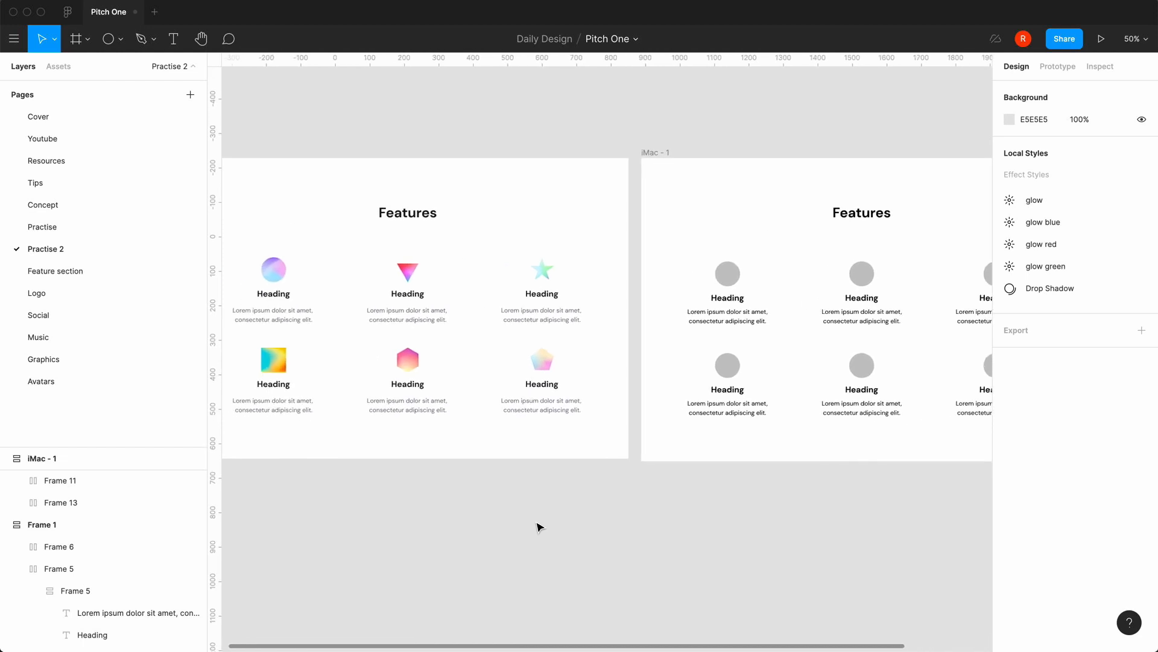
{"action": "scroll", "coordinate": [540, 527], "scroll_direction": "right", "scroll_amount": 4}
{"action": "scroll", "coordinate": [539, 527], "scroll_direction": "left", "scroll_amount": 5}
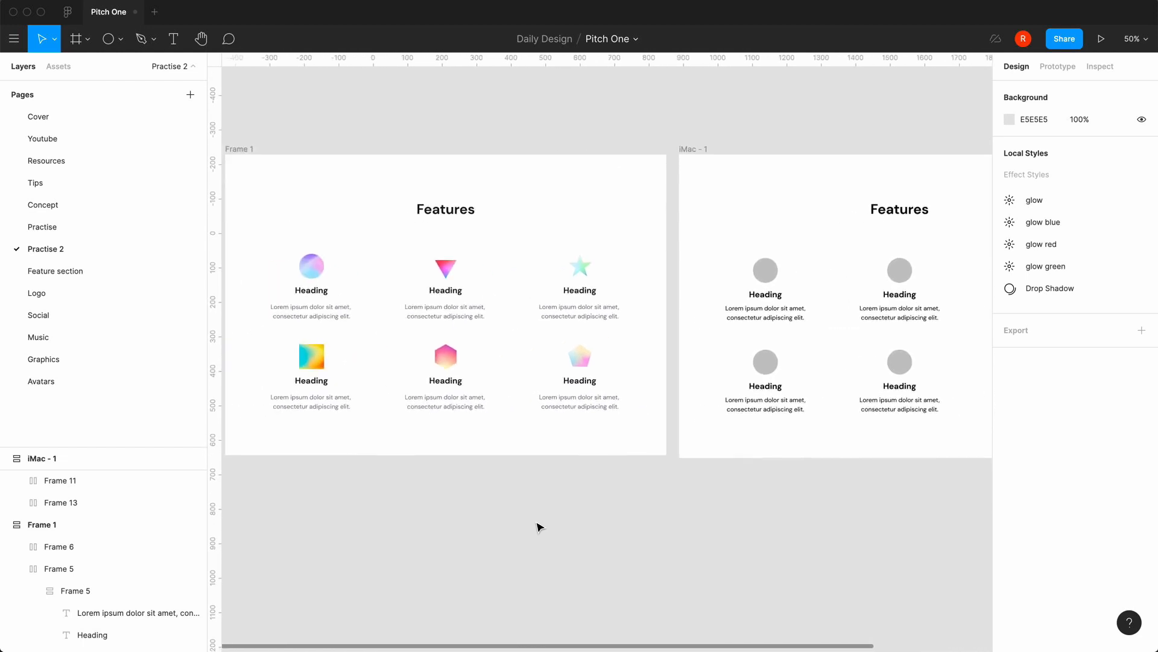
{"action": "scroll", "coordinate": [539, 527], "scroll_direction": "right", "scroll_amount": 3}
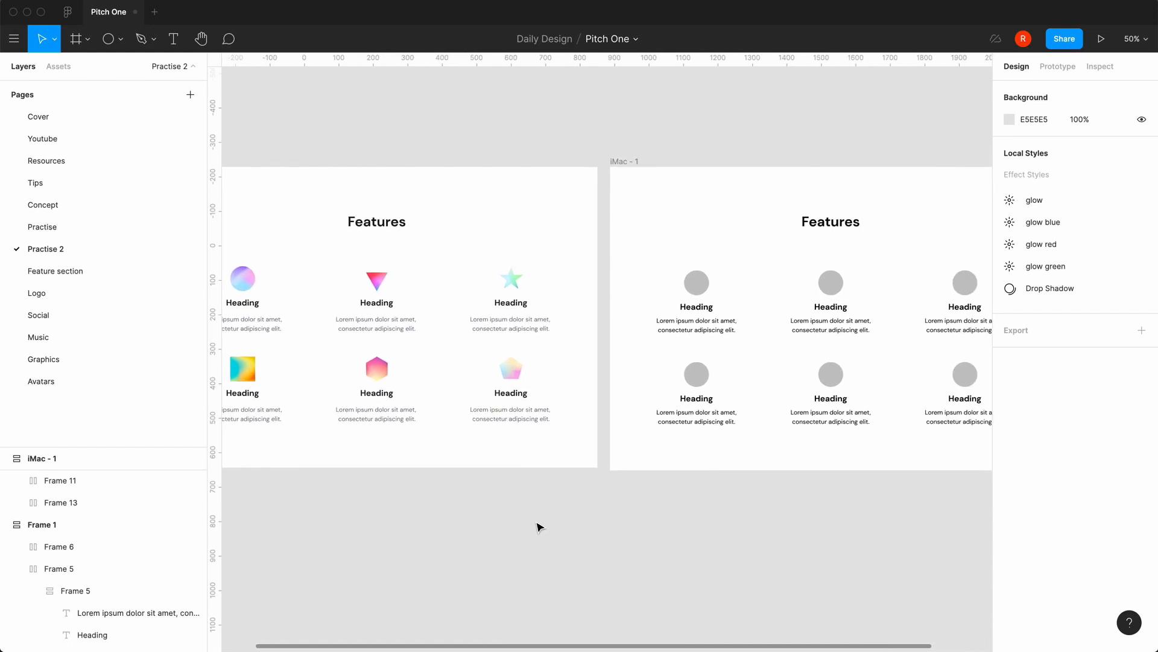
{"action": "scroll", "coordinate": [539, 527], "scroll_direction": "right", "scroll_amount": 1}
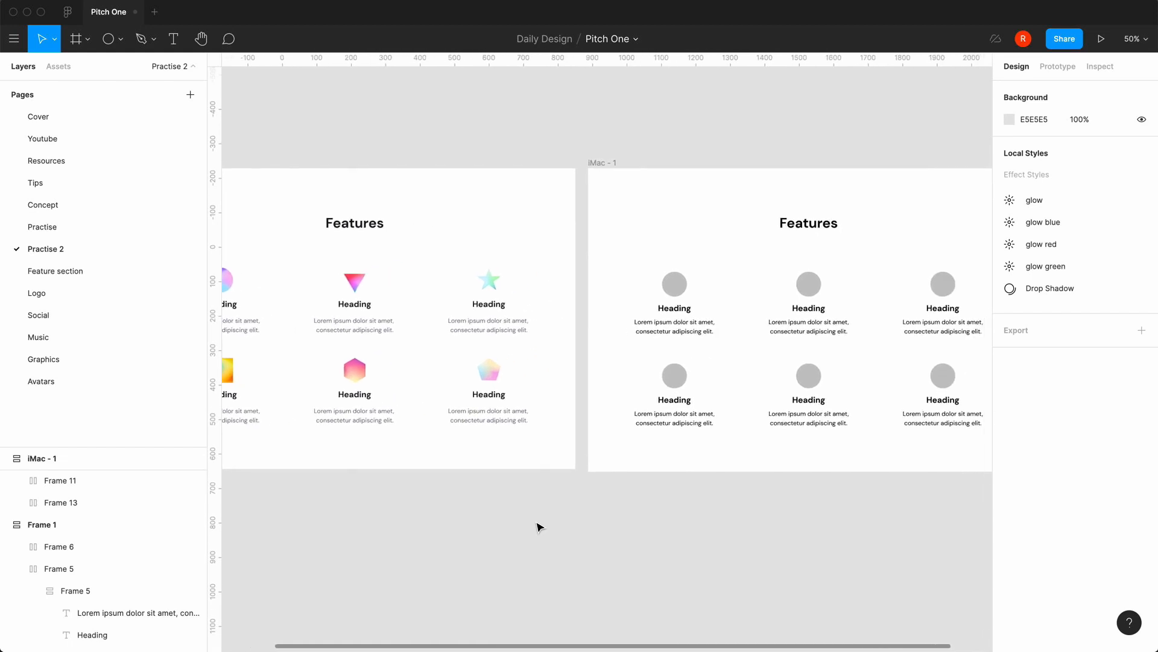
{"action": "scroll", "coordinate": [540, 527], "scroll_direction": "left", "scroll_amount": 3}
{"action": "scroll", "coordinate": [539, 527], "scroll_direction": "right", "scroll_amount": 3}
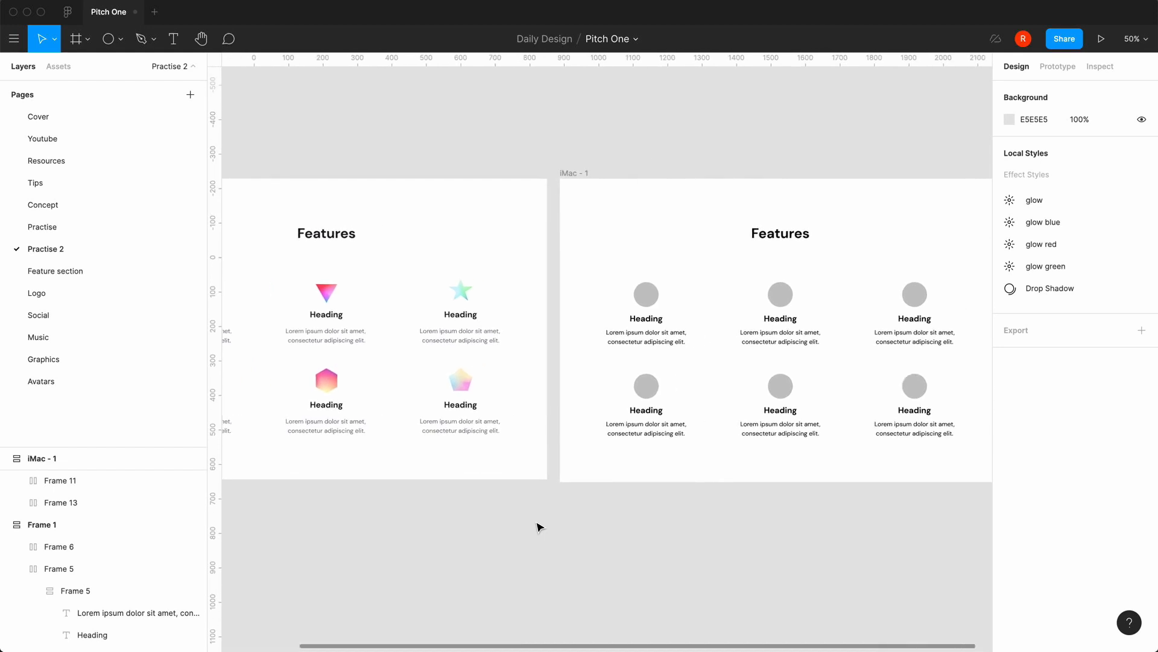
Select the middle feature card in the upper row of the iMac - 1 frame.
{"action": "double_click", "coordinate": [785, 306]}
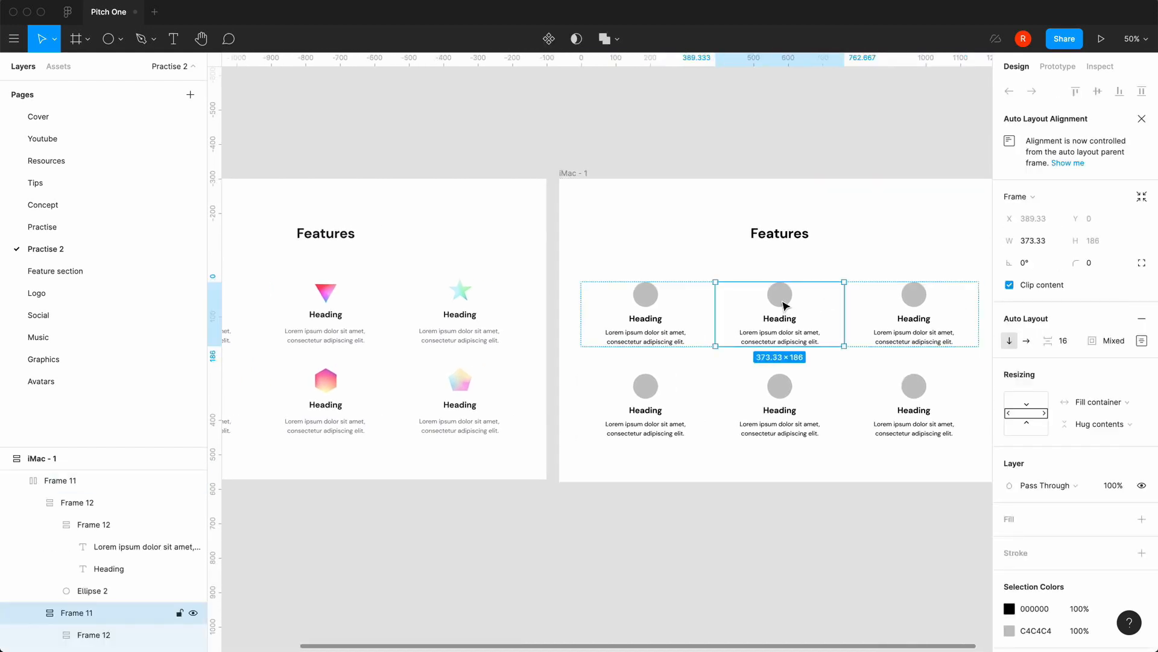
Insert a 100 × 100 triangle with the Polygon tool into the upper row's middle feature card, between its circle and heading.
{"action": "left_click", "coordinate": [785, 306]}
{"action": "left_click", "coordinate": [531, 538]}
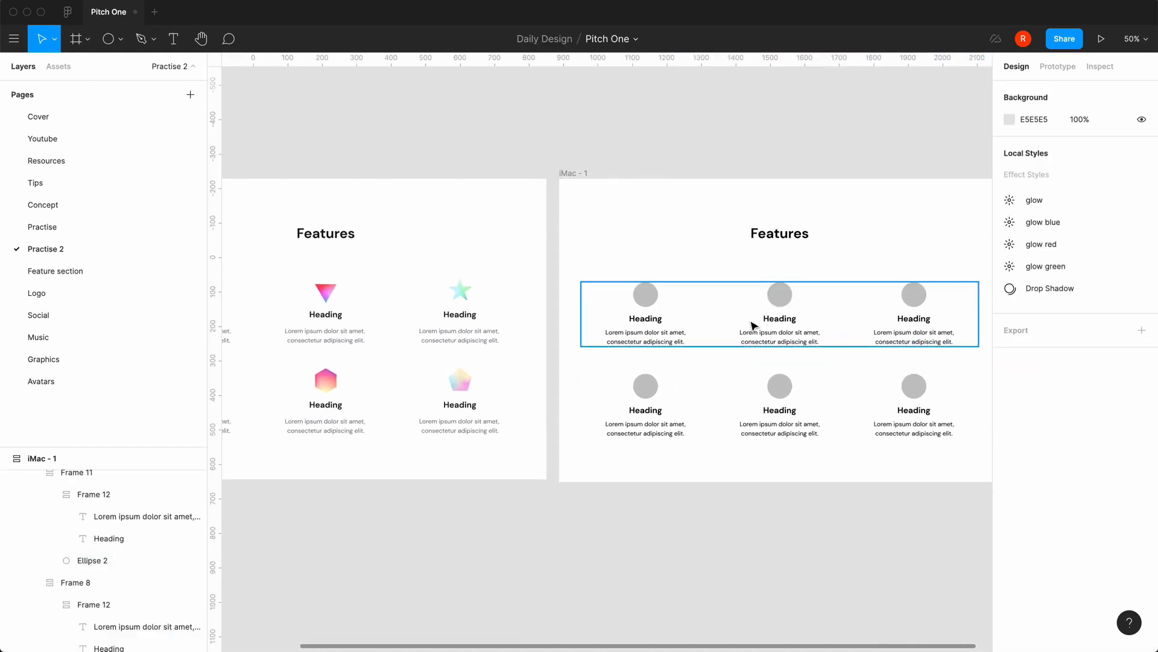
{"action": "double_click", "coordinate": [752, 326]}
{"action": "left_click", "coordinate": [121, 38]}
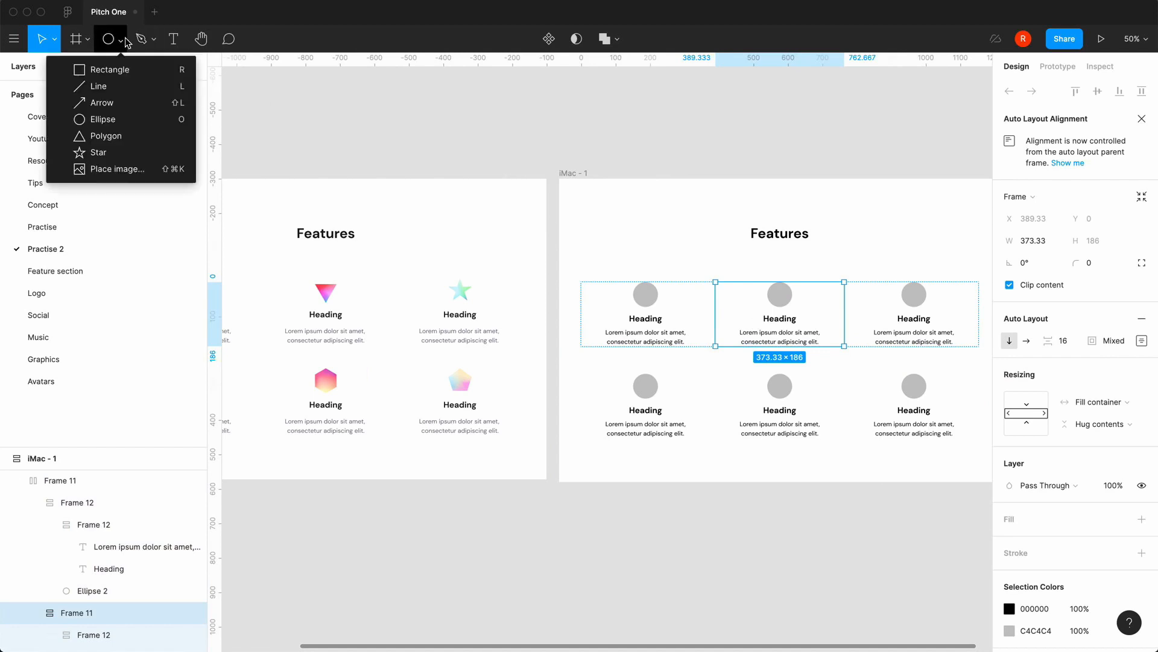
{"action": "left_click", "coordinate": [115, 134]}
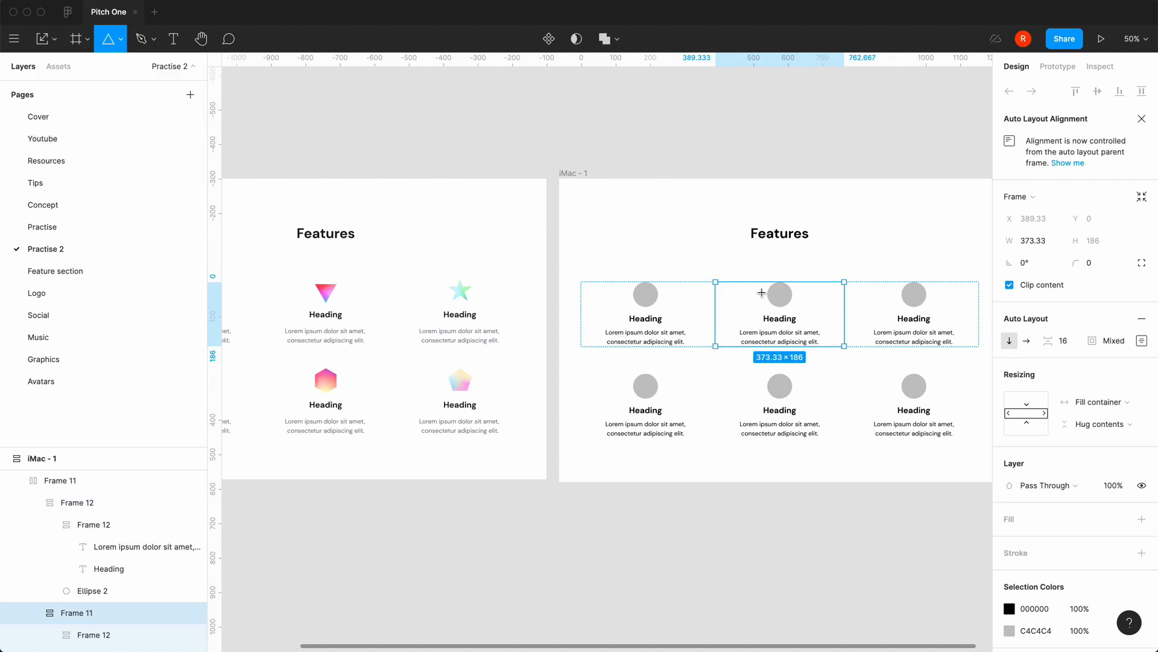
{"action": "left_click", "coordinate": [815, 314]}
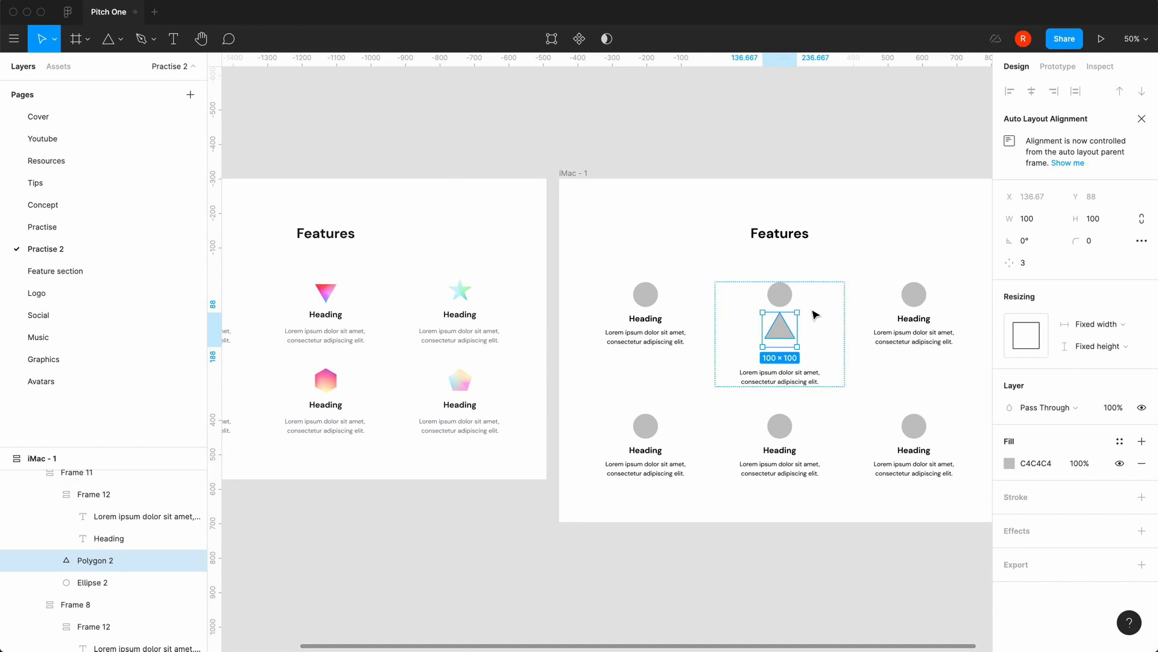
Constrain the triangle's proportions and set its height to 72.
{"action": "left_click", "coordinate": [1142, 219]}
{"action": "type", "text": "72"}
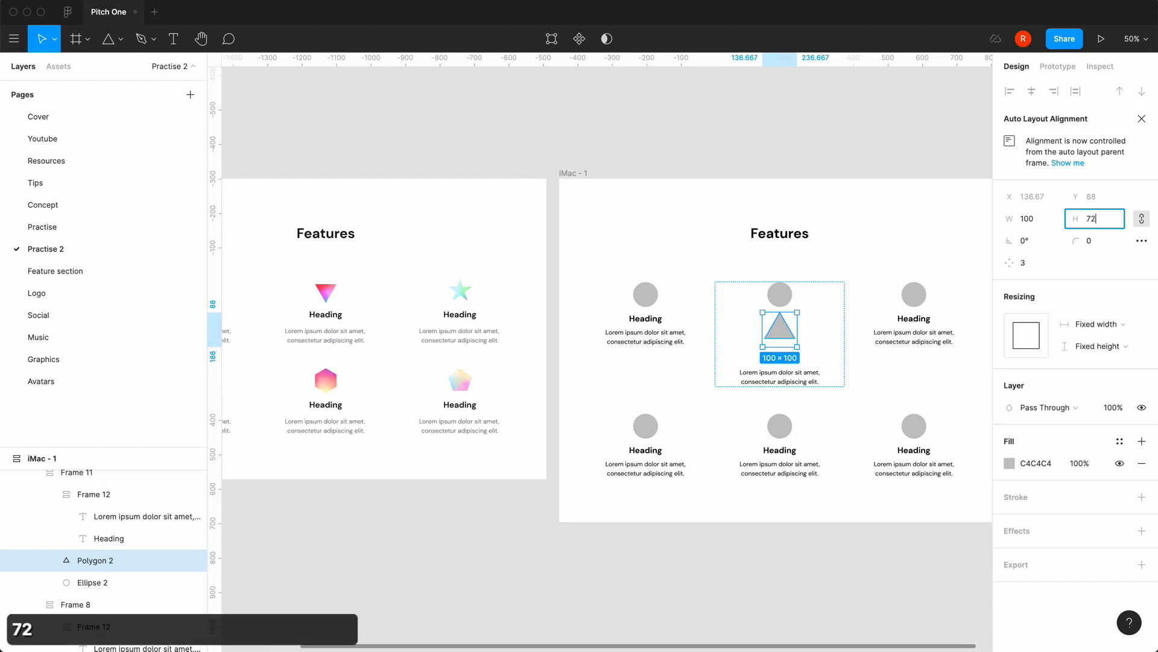
{"action": "key", "text": "Return"}
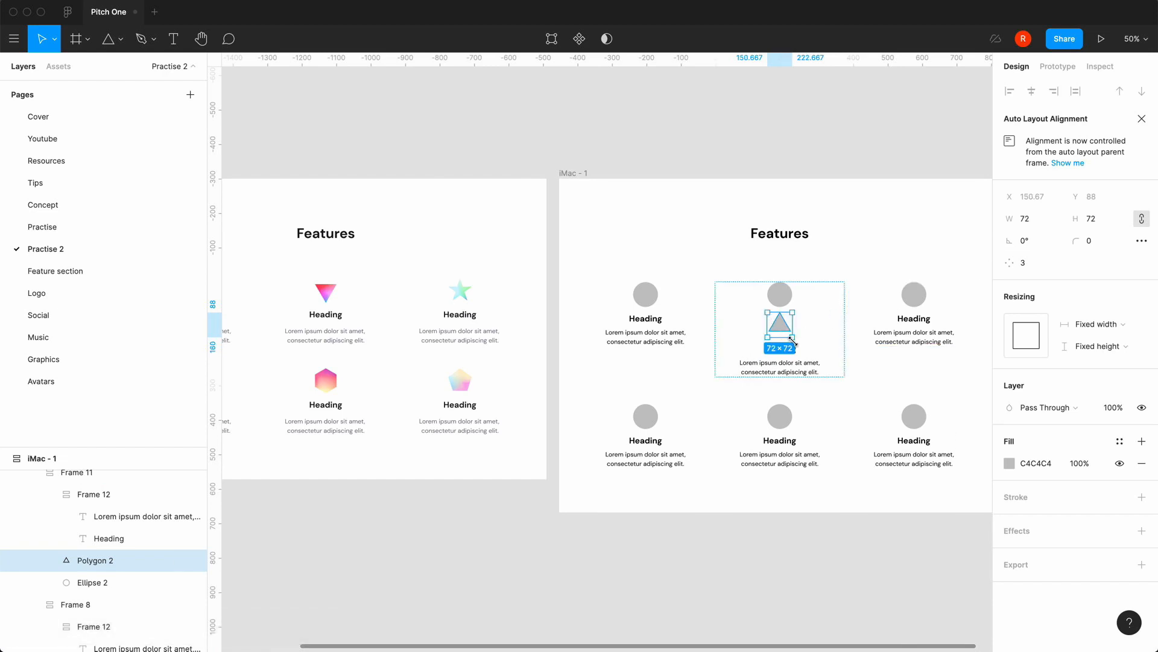
Flip the triangle vertically and delete the grey circle above it.
{"action": "right_click", "coordinate": [782, 331]}
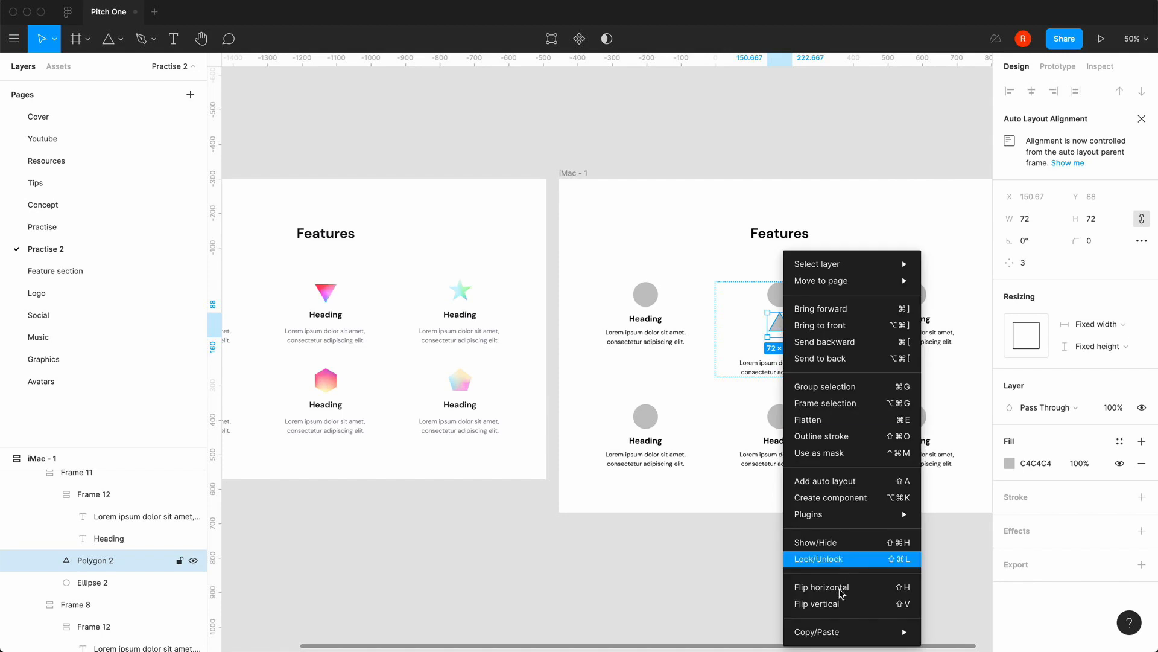
{"action": "left_click", "coordinate": [842, 601]}
{"action": "left_click", "coordinate": [784, 295]}
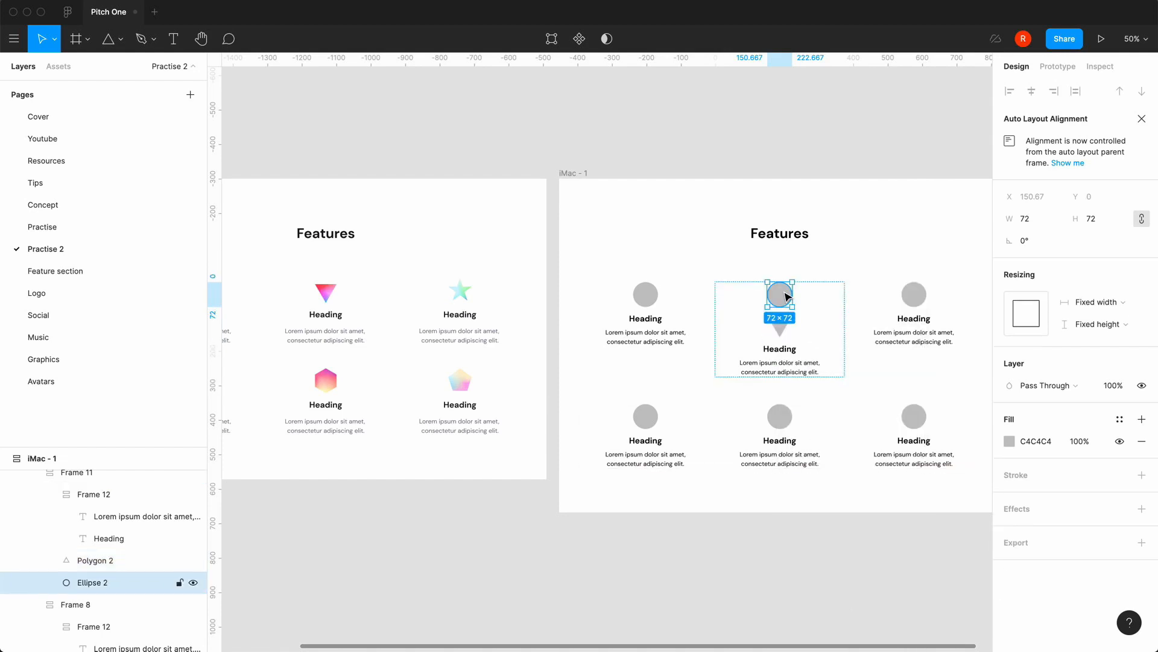
{"action": "key", "text": "BackSpace"}
Insert a 100 × 100 star into the upper row's third feature card, between its circle and heading.
{"action": "scroll", "coordinate": [754, 523], "scroll_direction": "right", "scroll_amount": 3}
{"action": "scroll", "coordinate": [754, 523], "scroll_direction": "up", "scroll_amount": 1}
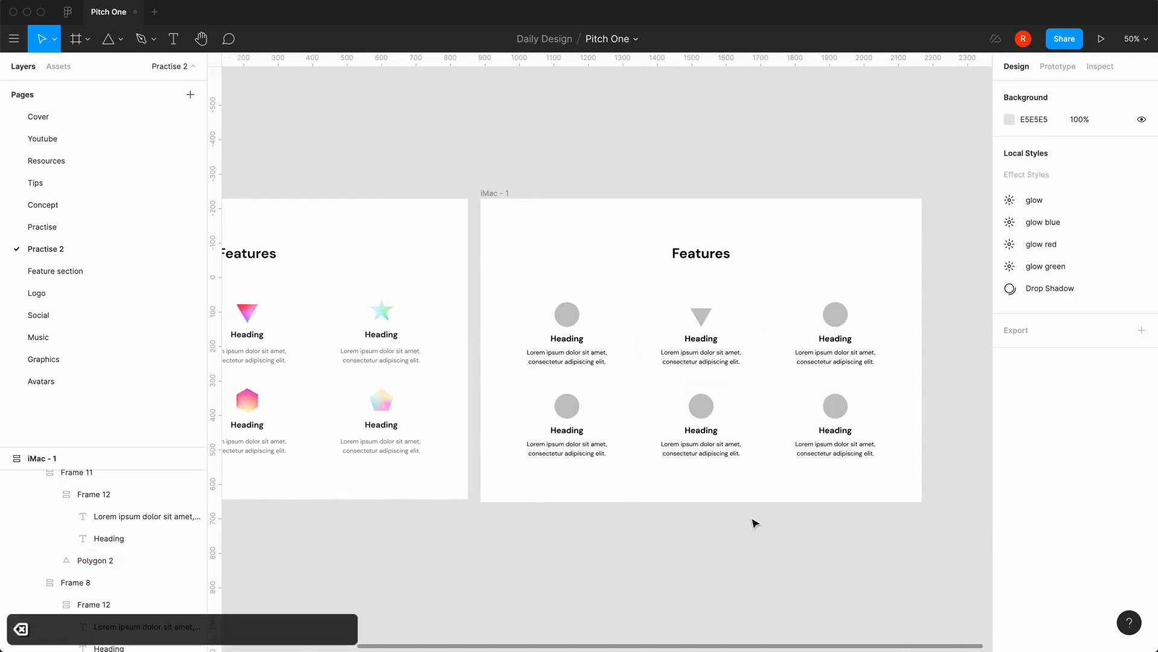
{"action": "double_click", "coordinate": [839, 325]}
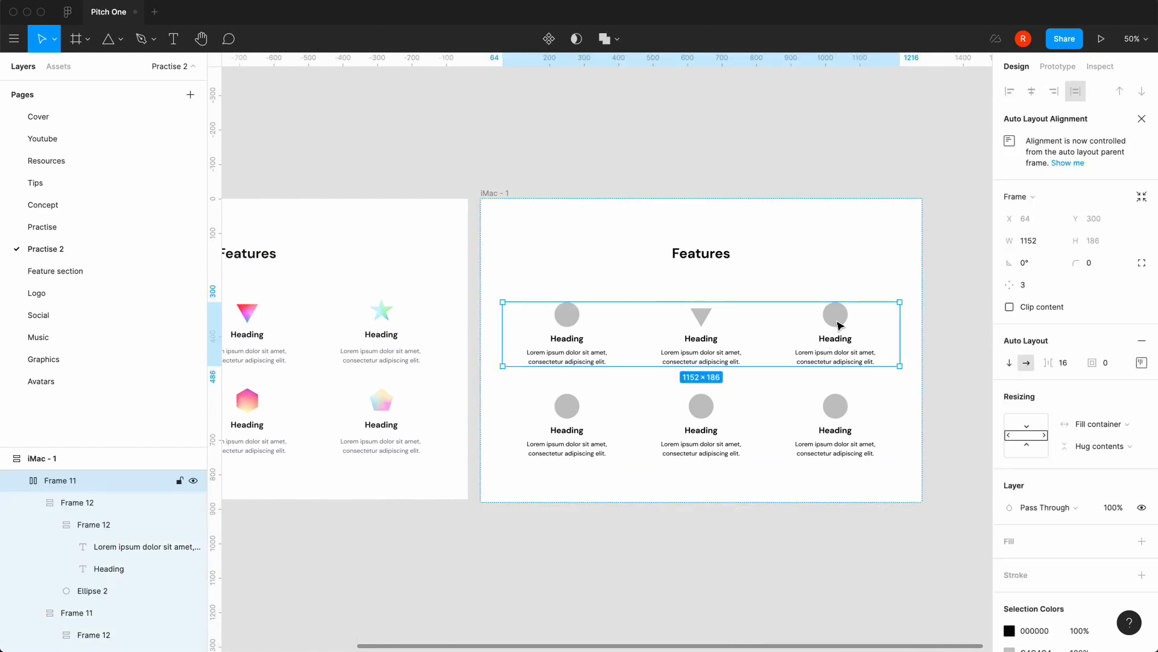
{"action": "left_click", "coordinate": [119, 40]}
{"action": "left_click", "coordinate": [98, 153]}
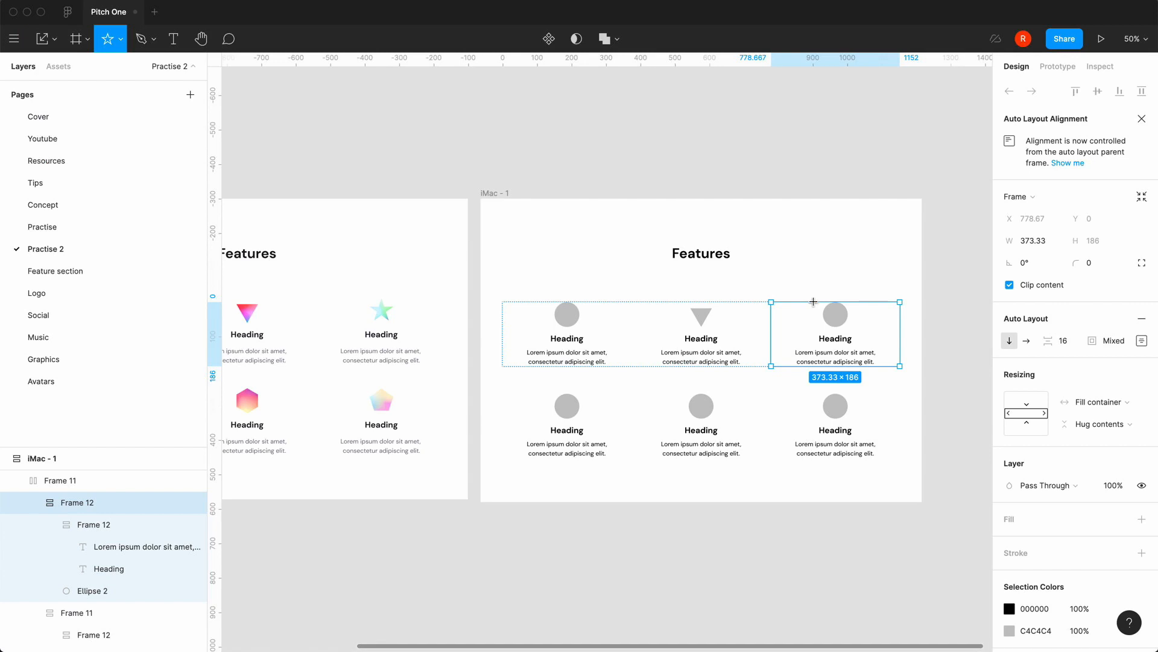
{"action": "left_click", "coordinate": [835, 334]}
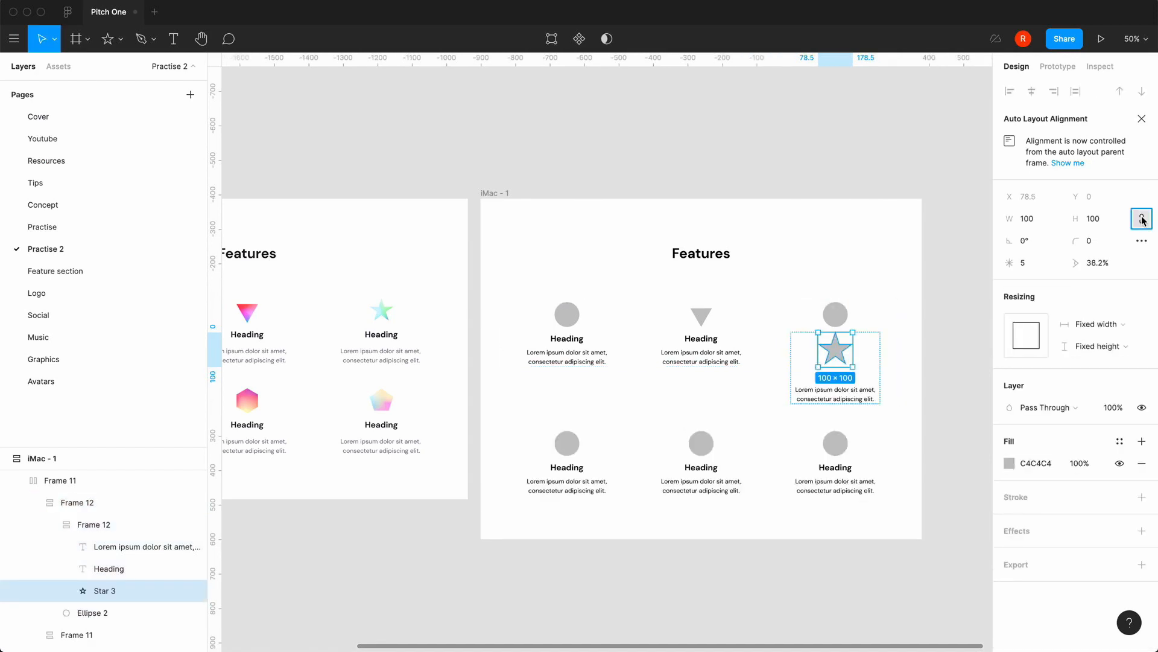
Resize the star to 72 × 72 with constrained proportions and delete the circle above it.
{"action": "left_click", "coordinate": [1101, 220]}
{"action": "type", "text": "72"}
{"action": "key", "text": "Return"}
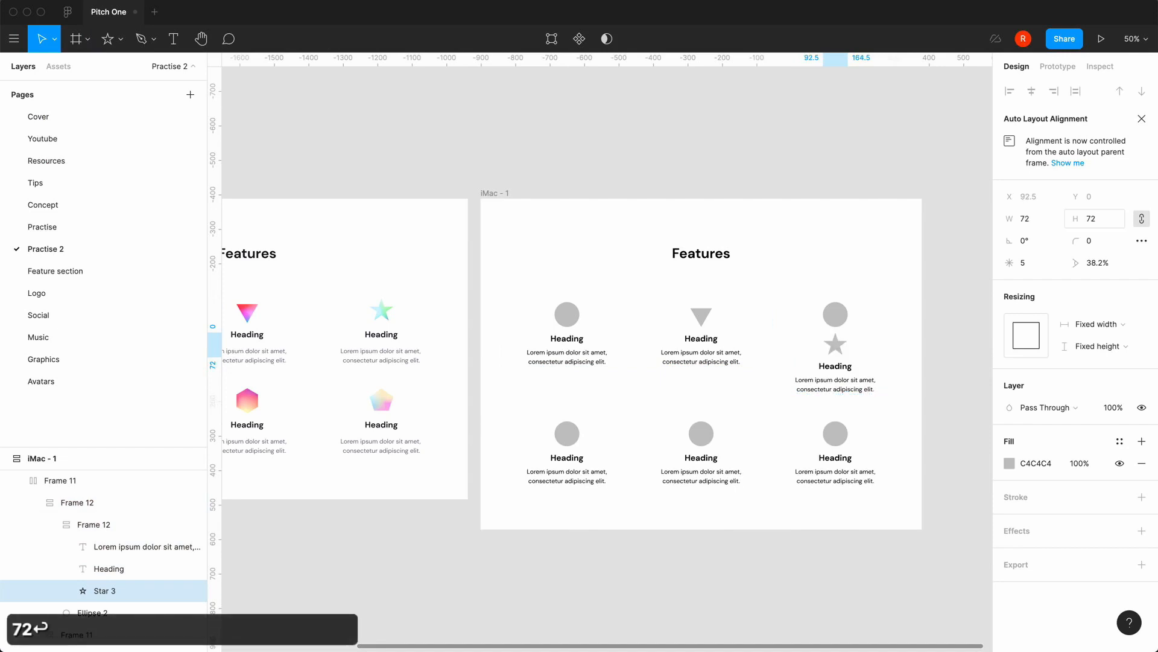
{"action": "left_click", "coordinate": [838, 326]}
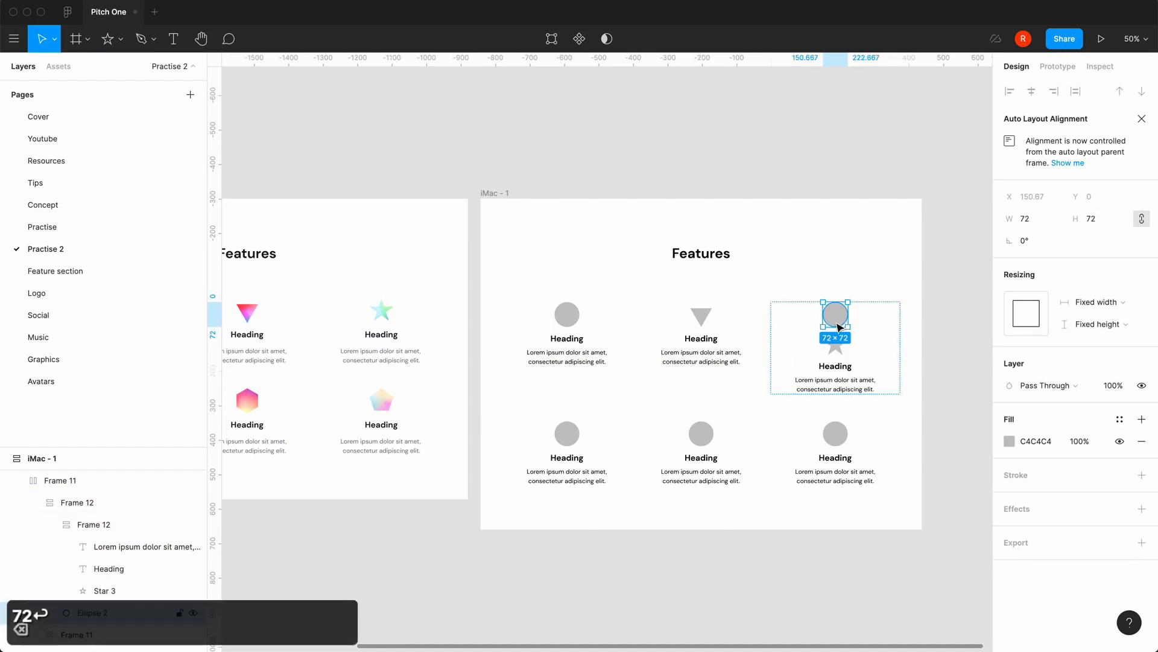
{"action": "key", "text": "BackSpace"}
Insert a 100 × 100 rectangle into the lower row's first feature card, between its circle and heading.
{"action": "scroll", "coordinate": [651, 552], "scroll_direction": "left", "scroll_amount": 2}
{"action": "scroll", "coordinate": [647, 546], "scroll_direction": "left", "scroll_amount": 2}
{"action": "scroll", "coordinate": [646, 547], "scroll_direction": "down", "scroll_amount": 1}
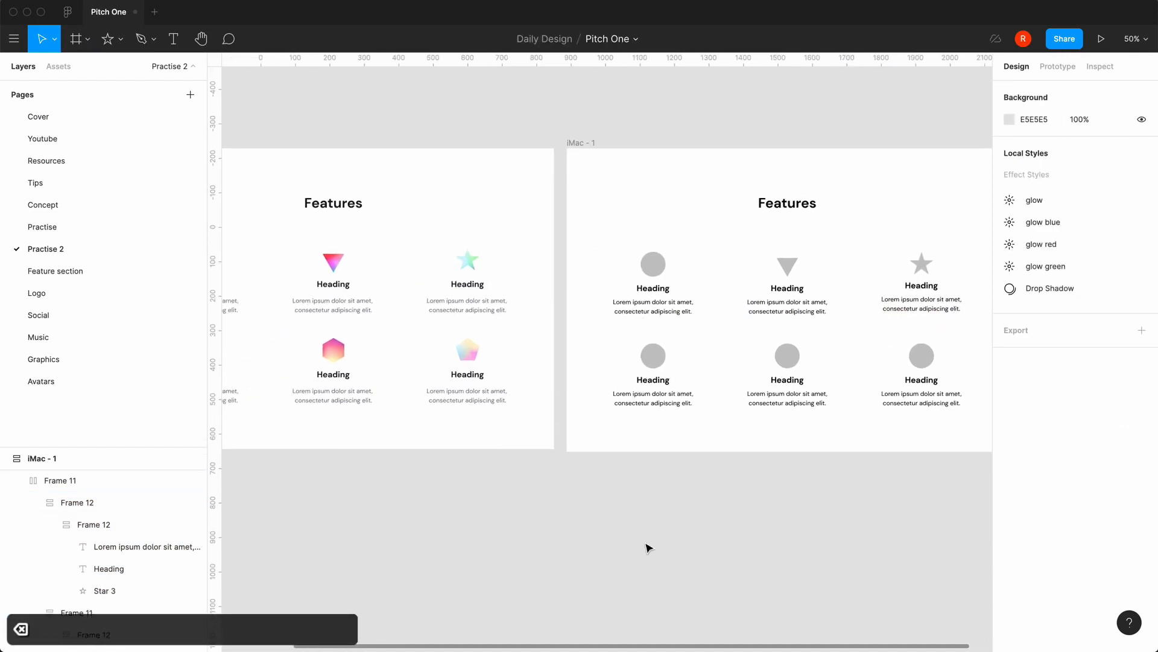
{"action": "scroll", "coordinate": [647, 546], "scroll_direction": "left", "scroll_amount": 2}
{"action": "scroll", "coordinate": [648, 546], "scroll_direction": "down", "scroll_amount": 1}
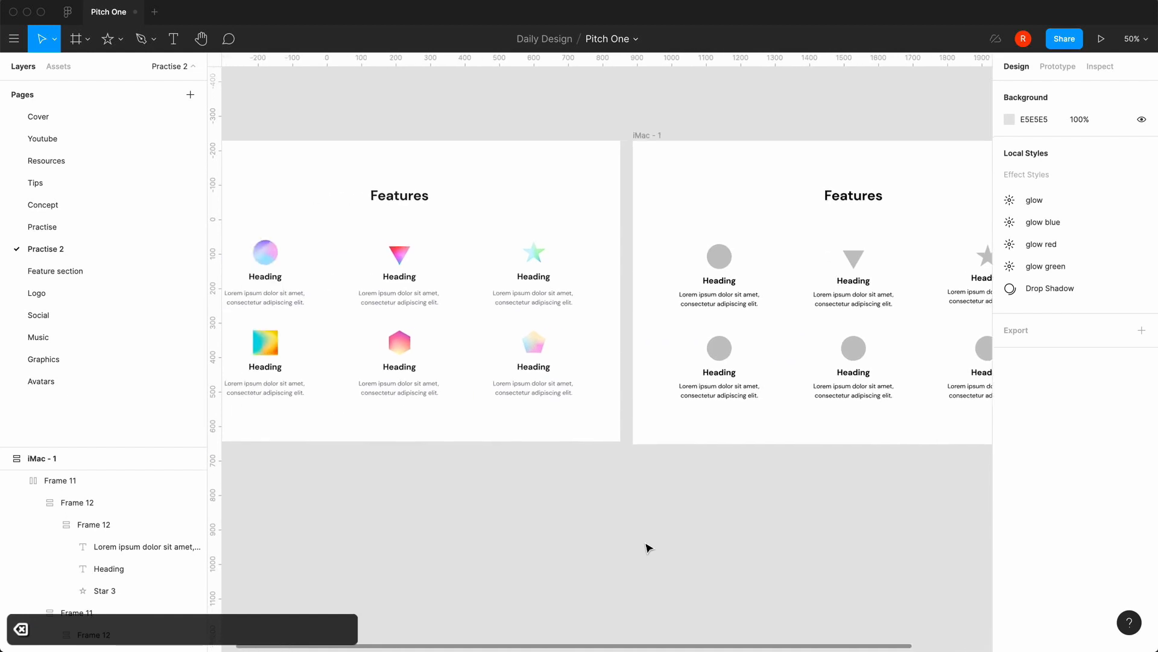
{"action": "double_click", "coordinate": [724, 350]}
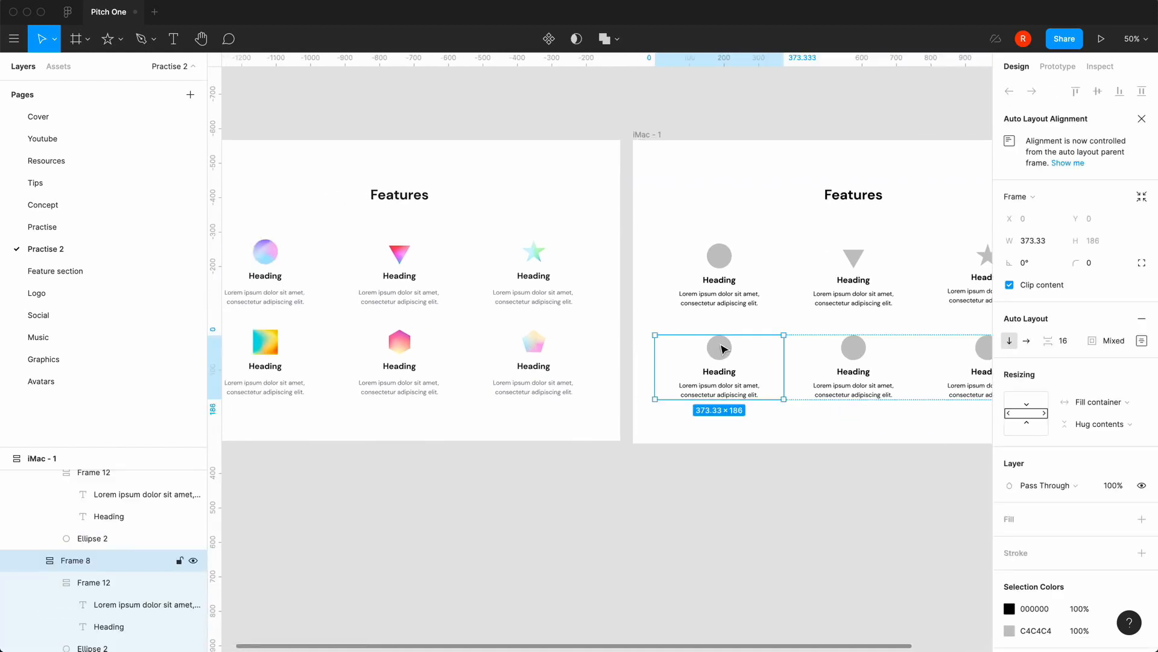
{"action": "left_click", "coordinate": [120, 41]}
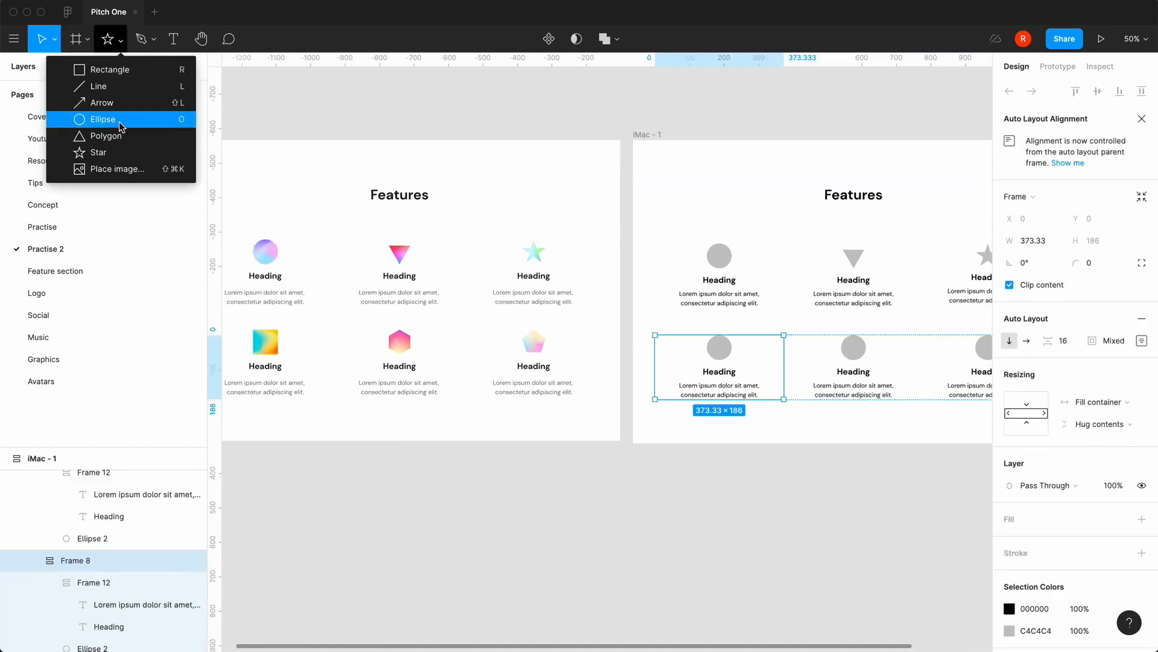
{"action": "left_click", "coordinate": [112, 70]}
{"action": "left_click", "coordinate": [709, 363]}
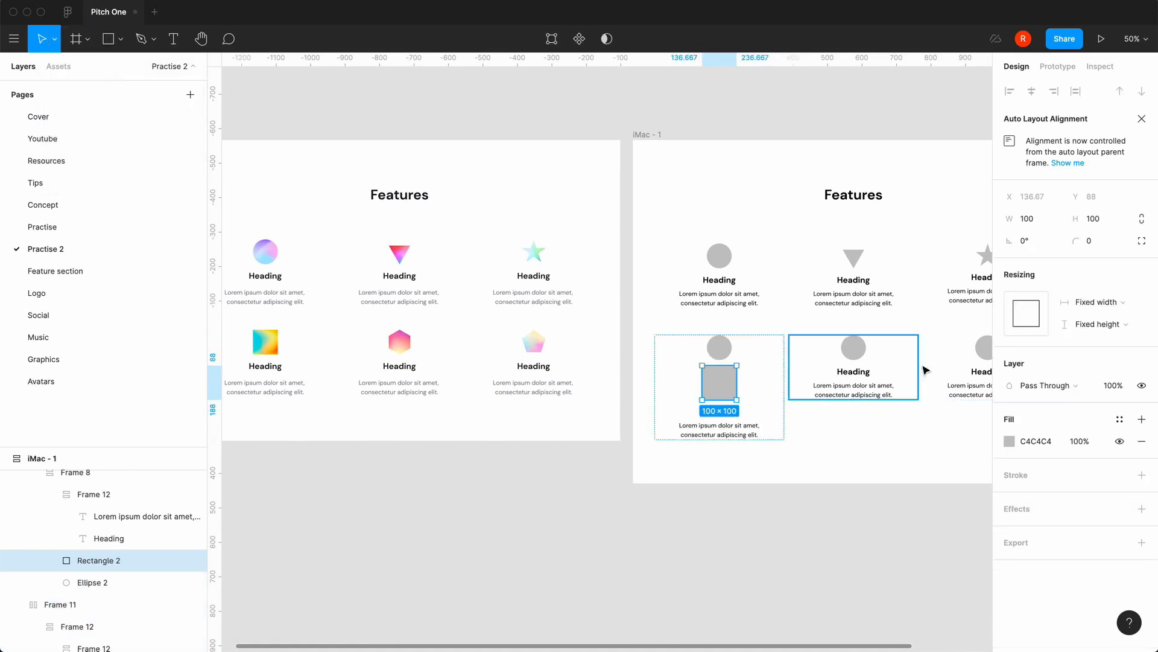
Resize the square to 72 × 72 with constrained proportions and delete the circle above it.
{"action": "left_click", "coordinate": [1112, 219]}
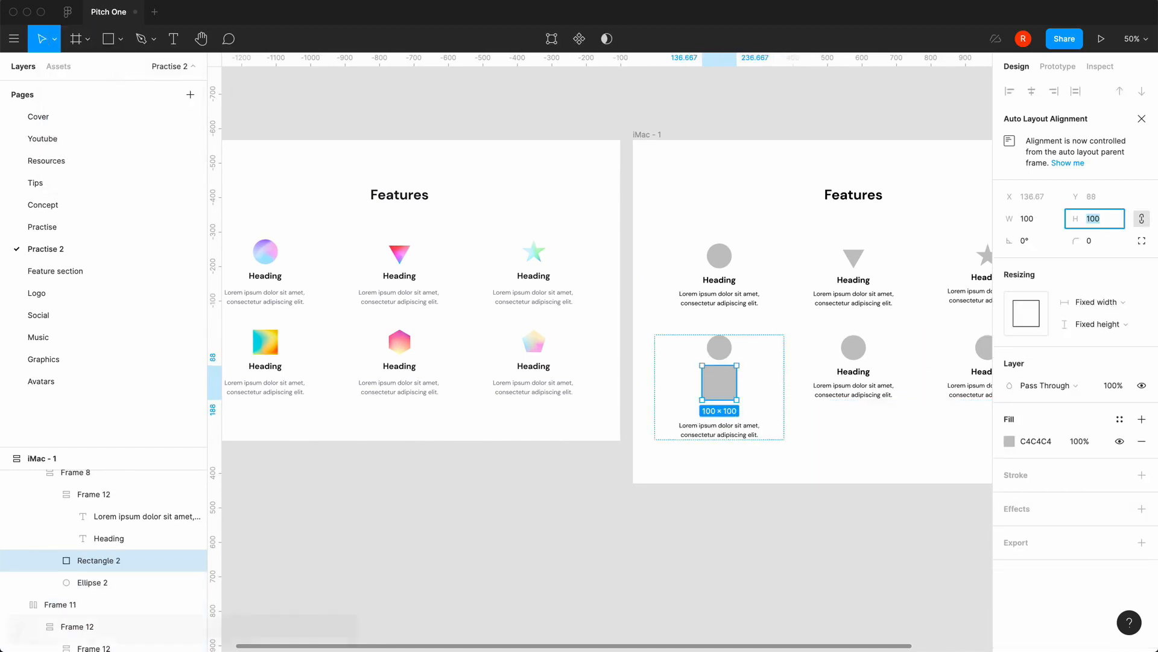
{"action": "type", "text": "72"}
{"action": "key", "text": "Return"}
{"action": "left_click", "coordinate": [728, 359]}
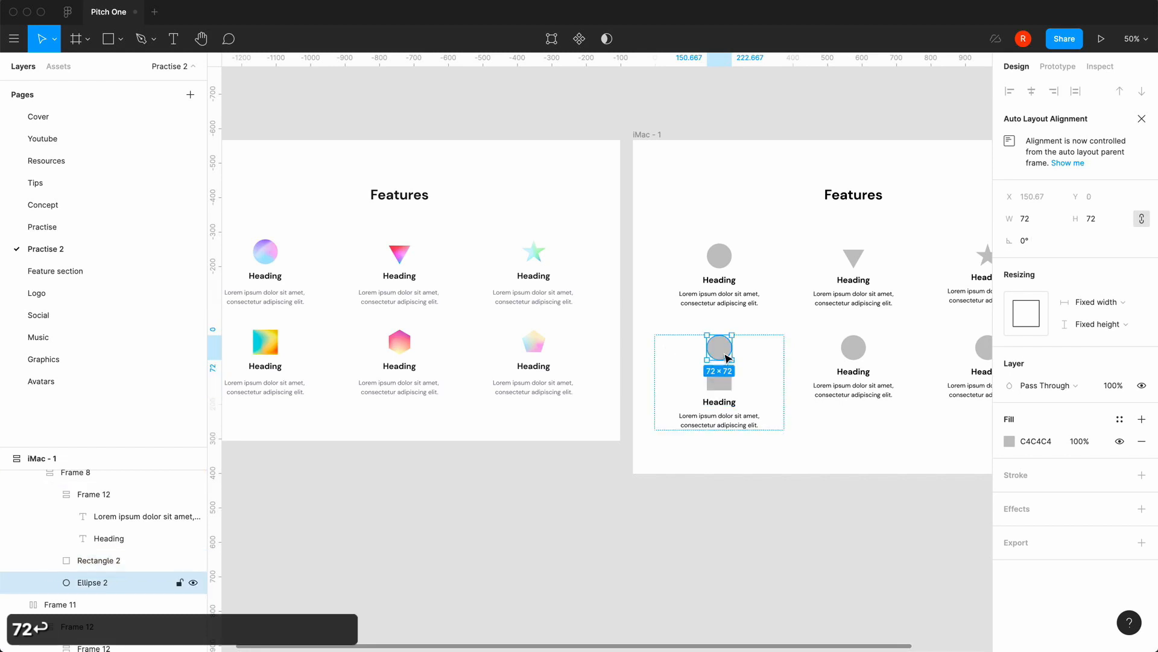
{"action": "key", "text": "BackSpace"}
Insert a 100 × 100 star into the lower row's middle feature card, between its circle and heading.
{"action": "scroll", "coordinate": [776, 535], "scroll_direction": "left", "scroll_amount": 3}
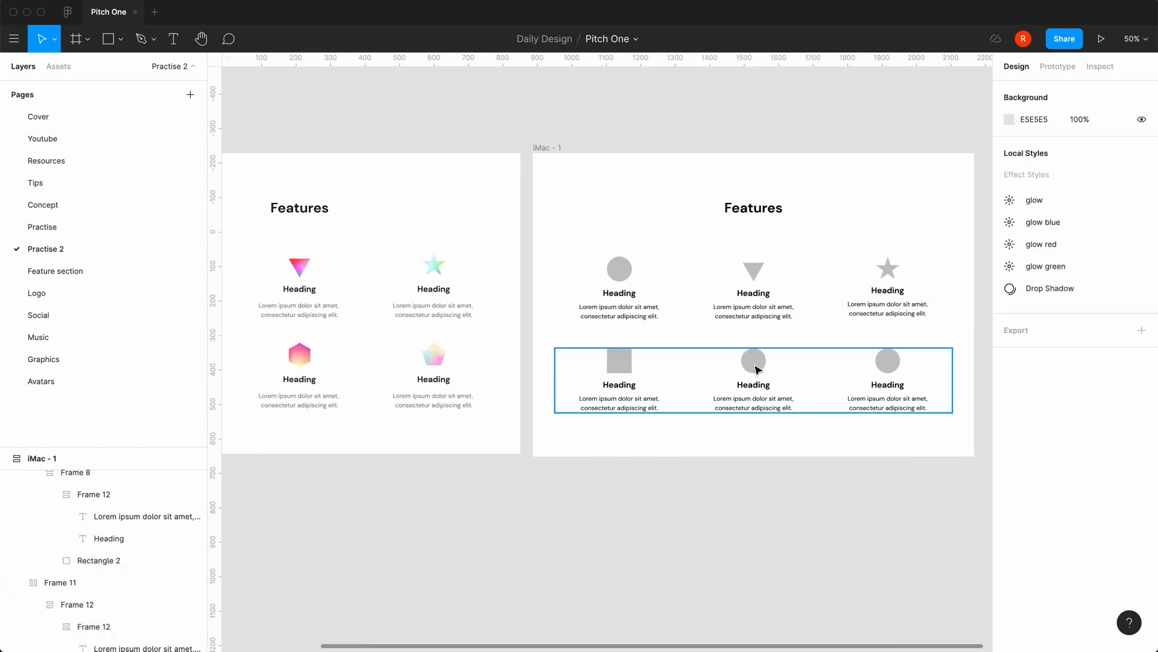
{"action": "double_click", "coordinate": [722, 380]}
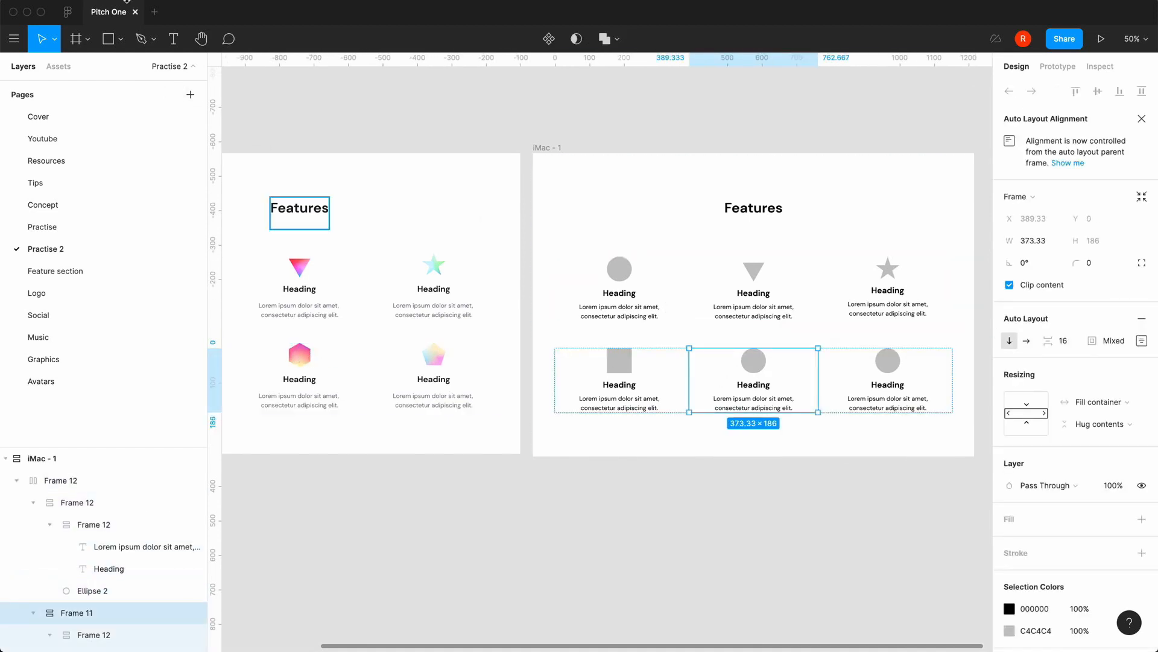
{"action": "left_click", "coordinate": [123, 42]}
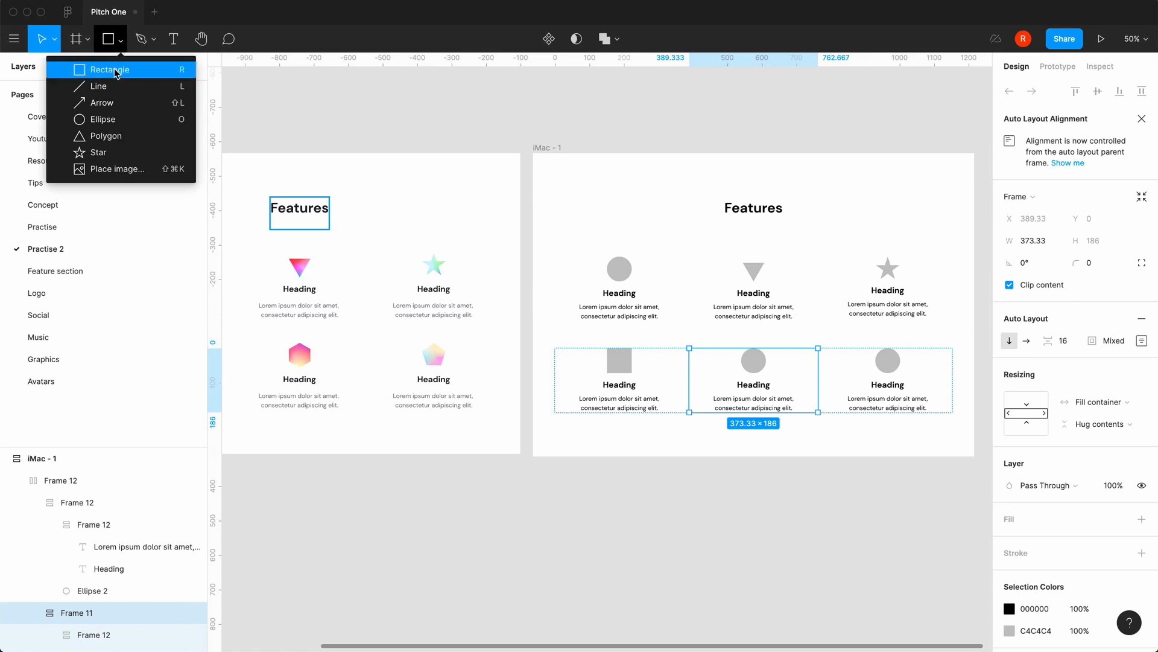
{"action": "left_click", "coordinate": [116, 147]}
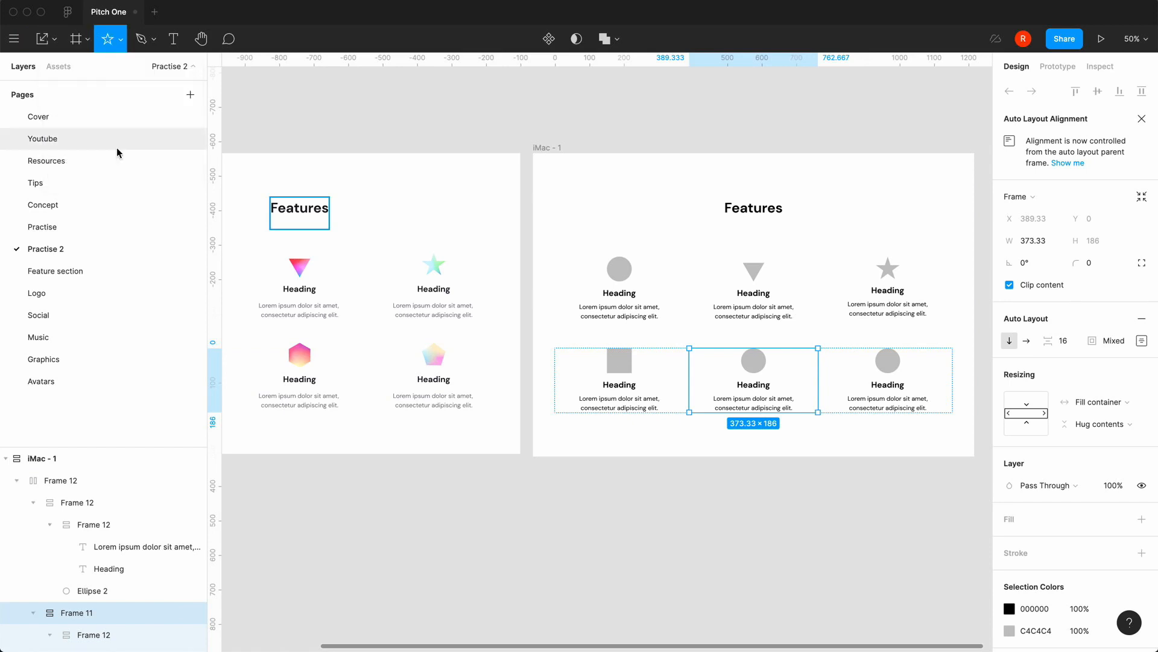
{"action": "left_click", "coordinate": [751, 381]}
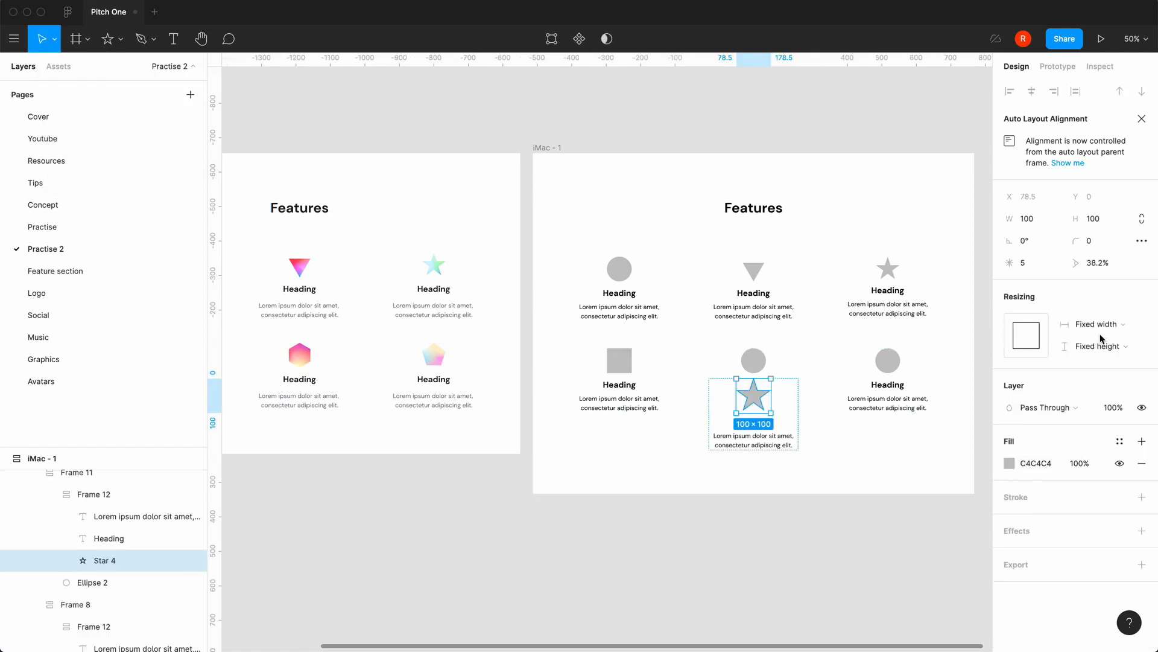
Turn the new star into a hexagon by setting its point count to 3 and its ratio to 98.2%.
{"action": "left_click", "coordinate": [1032, 270]}
{"action": "key", "text": "Down"}
{"action": "key", "text": "Down"}
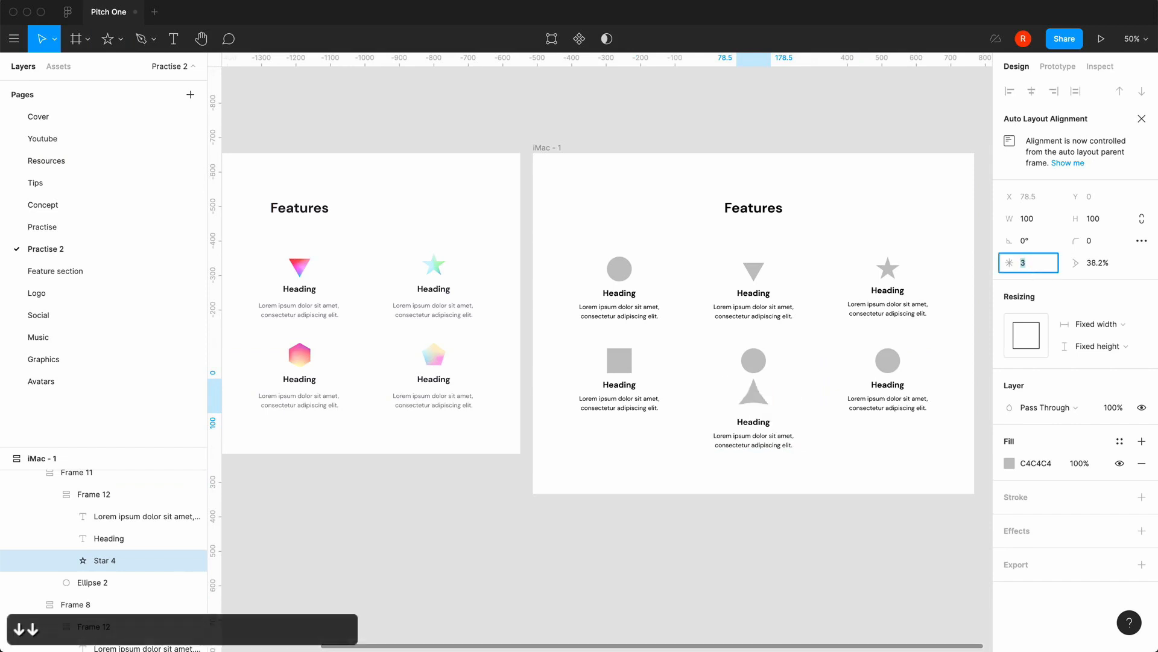
{"action": "left_click", "coordinate": [1098, 266]}
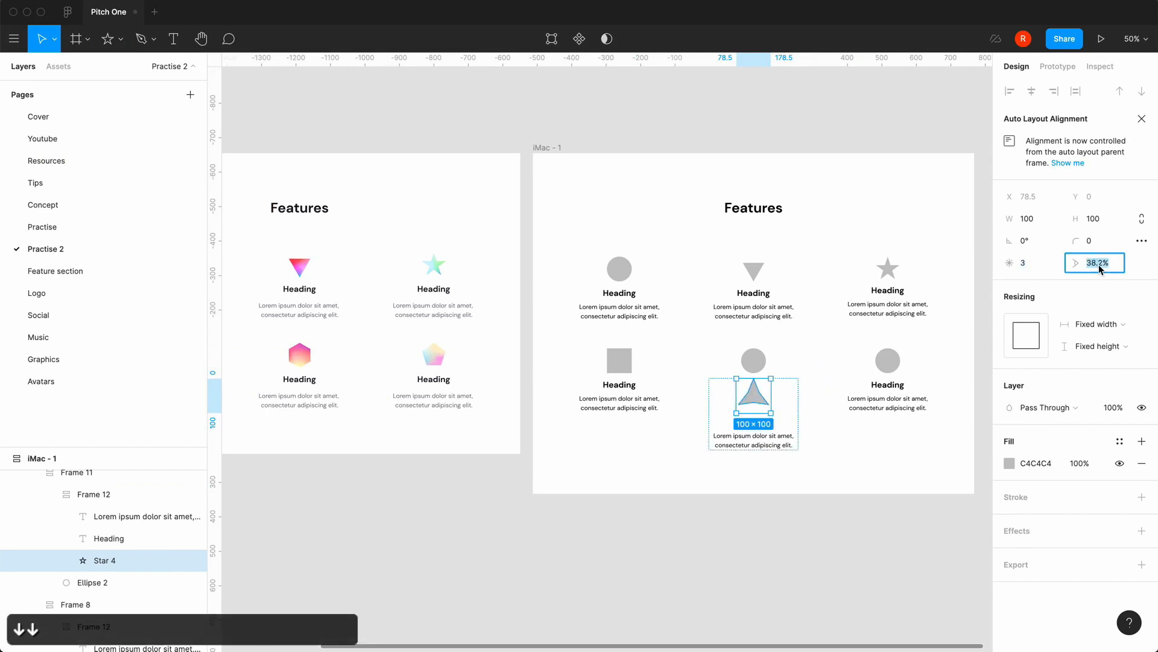
{"action": "key", "text": "shift+Up"}
{"action": "key", "text": "shift+Up"}
{"action": "key", "text": "shift+Up"}
{"action": "key", "text": "shift+Up"}
{"action": "key", "text": "shift+Up"}
{"action": "key", "text": "shift+Up"}
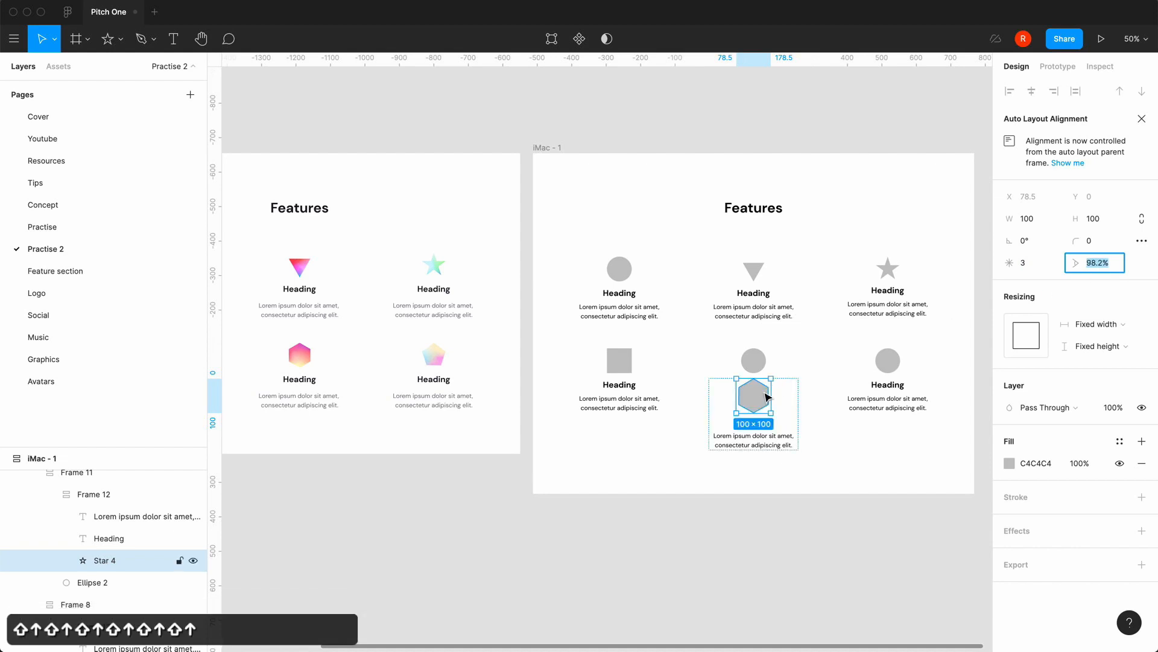
Delete the circle above the hexagon and resize the hexagon to 72 × 72 with constrained proportions.
{"action": "left_click", "coordinate": [758, 364]}
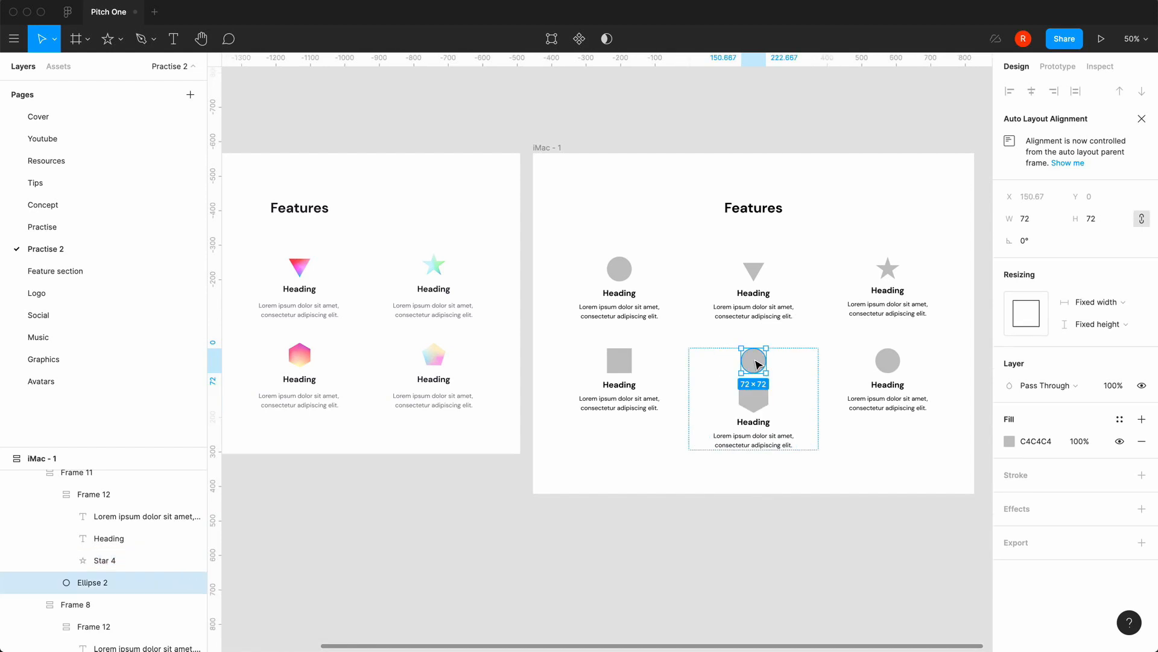
{"action": "key", "text": "BackSpace"}
{"action": "scroll", "coordinate": [759, 511], "scroll_direction": "right", "scroll_amount": 3}
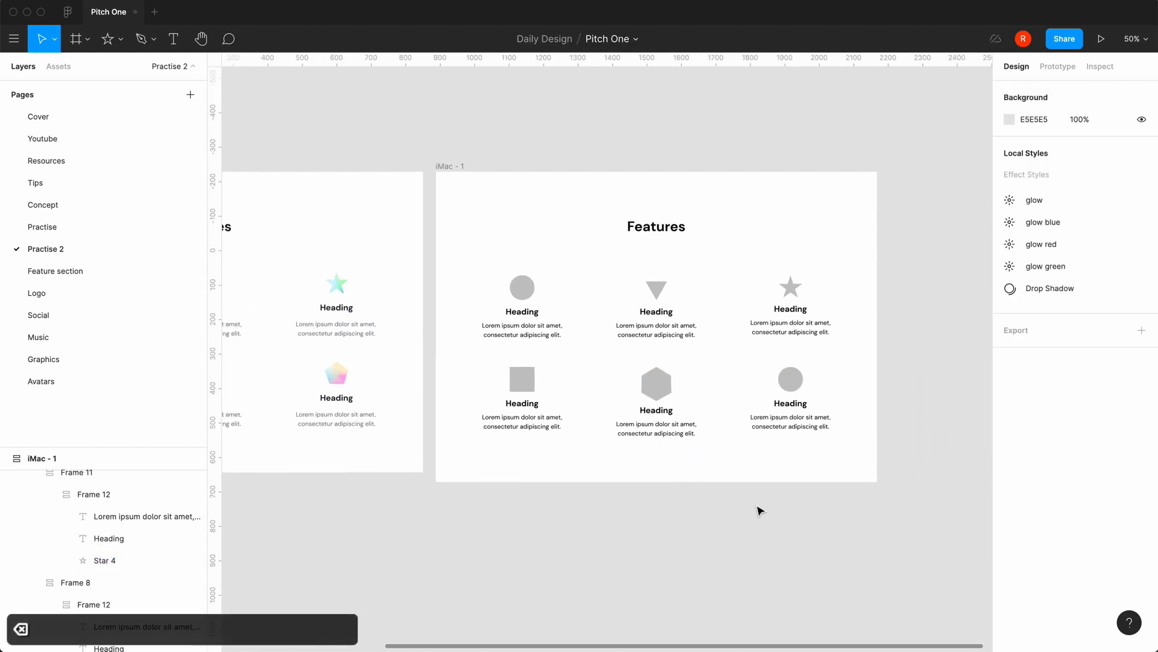
{"action": "left_click", "coordinate": [660, 383]}
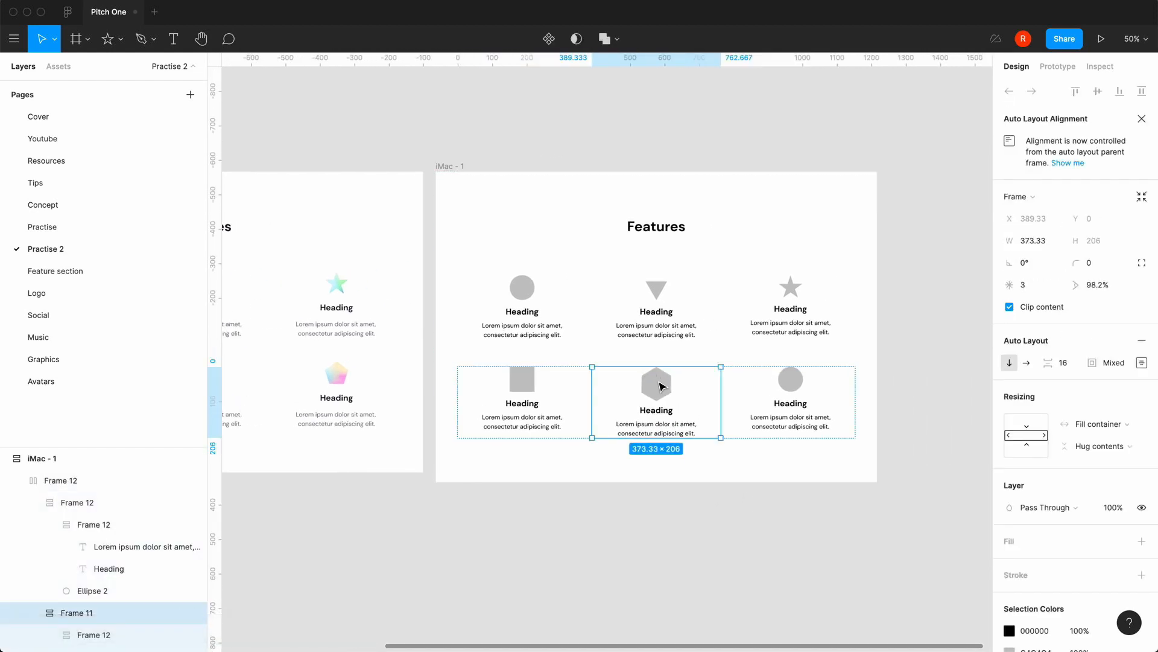
{"action": "left_click", "coordinate": [661, 386]}
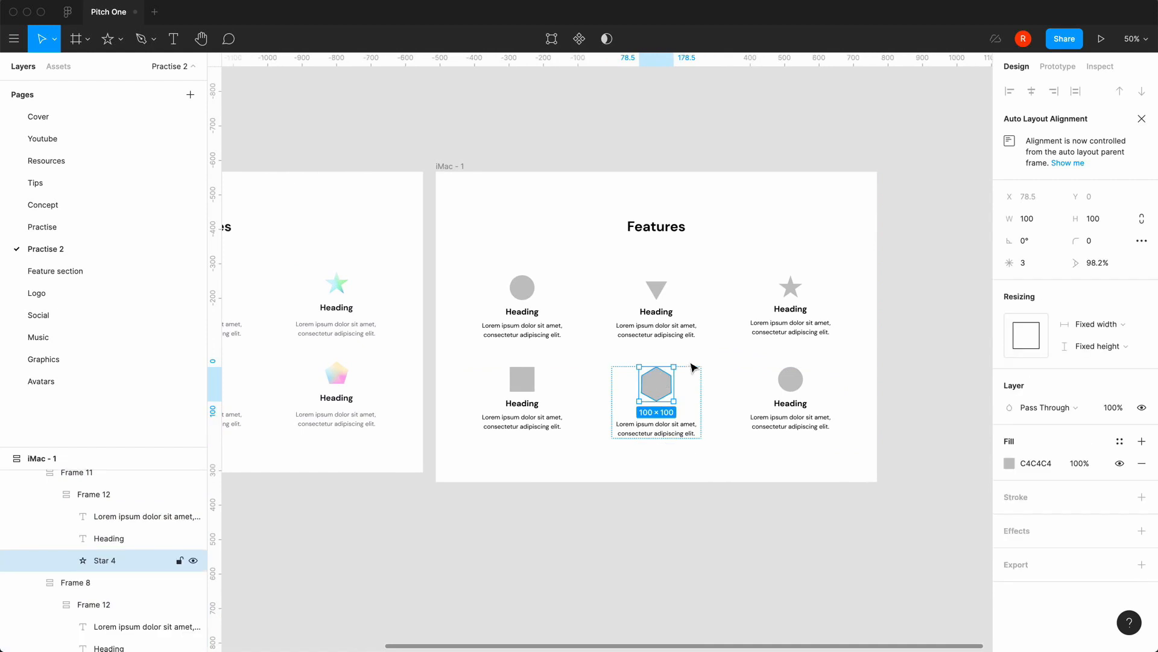
{"action": "left_click", "coordinate": [1104, 222]}
{"action": "type", "text": "72"}
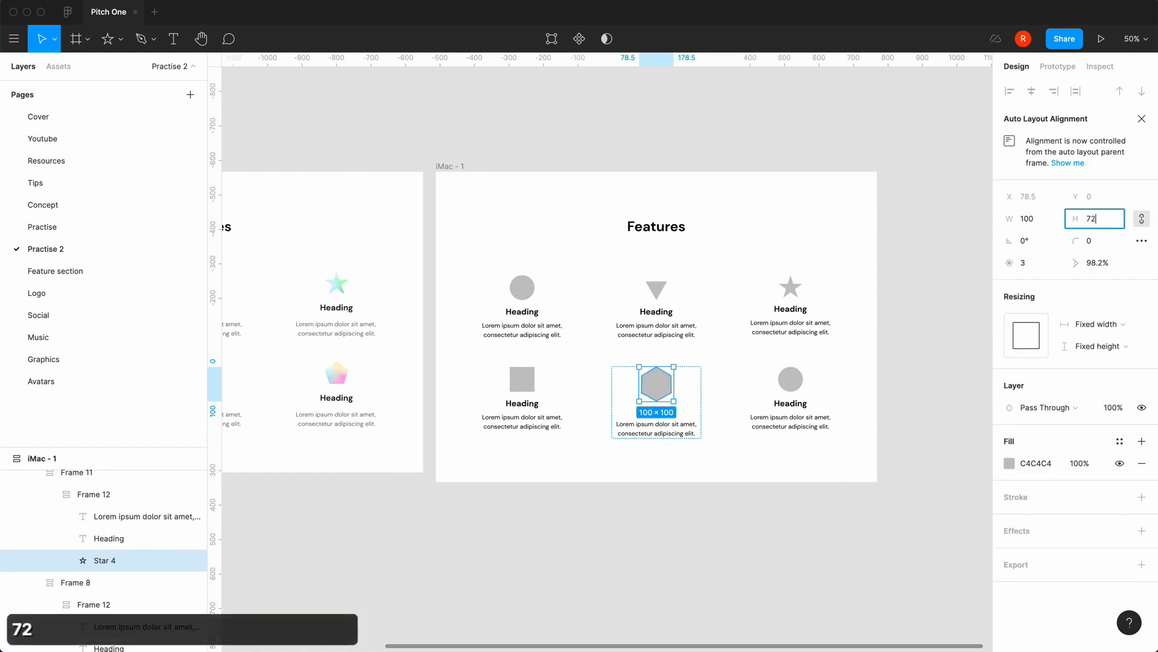
{"action": "key", "text": "Return"}
{"action": "left_click", "coordinate": [605, 530]}
{"action": "scroll", "coordinate": [605, 530], "scroll_direction": "right", "scroll_amount": 1}
{"action": "scroll", "coordinate": [606, 532], "scroll_direction": "right", "scroll_amount": 1}
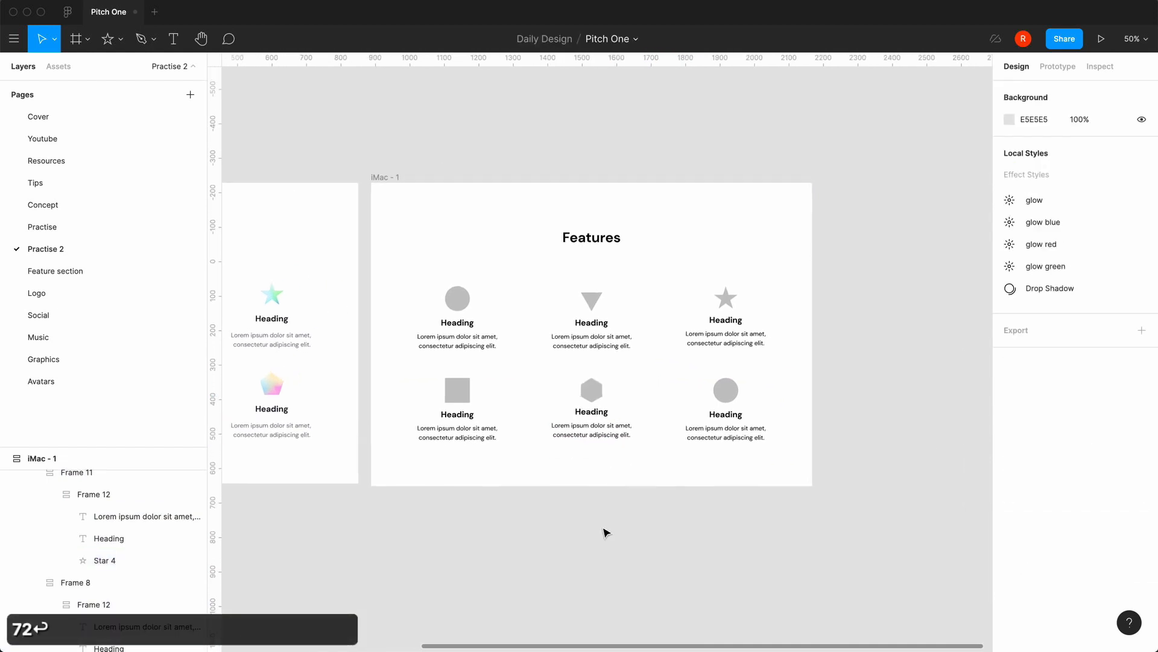
Examine how the hexagon and the square are nested and sized in the lower row's feature cards.
{"action": "key", "text": "equal"}
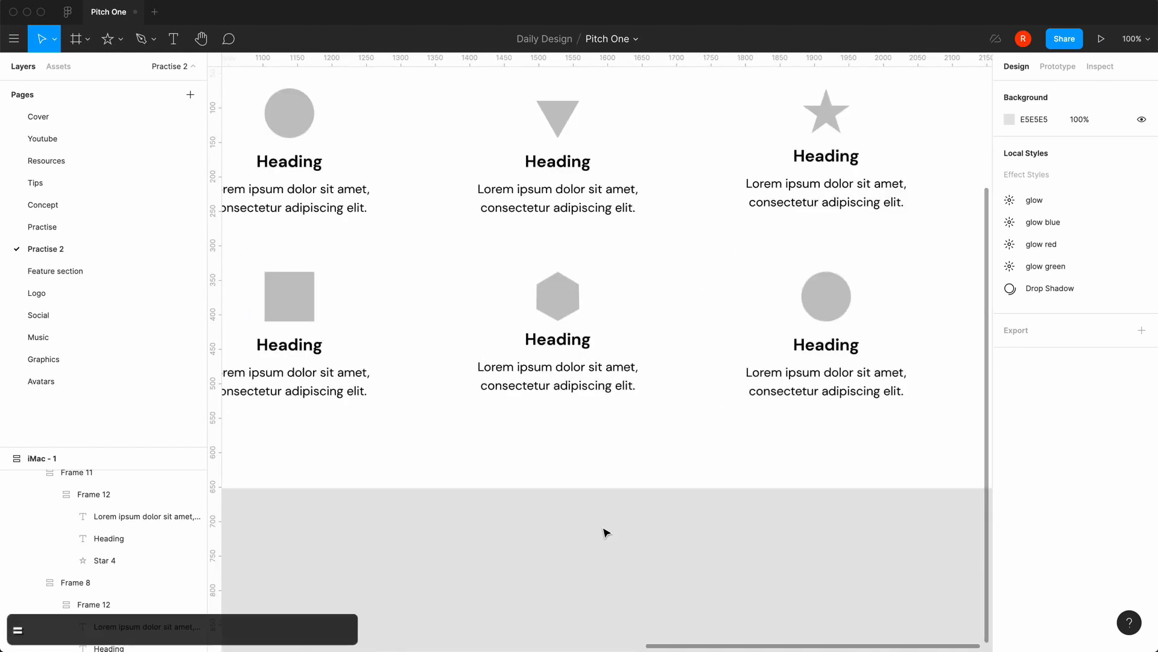
{"action": "left_click", "coordinate": [668, 262]}
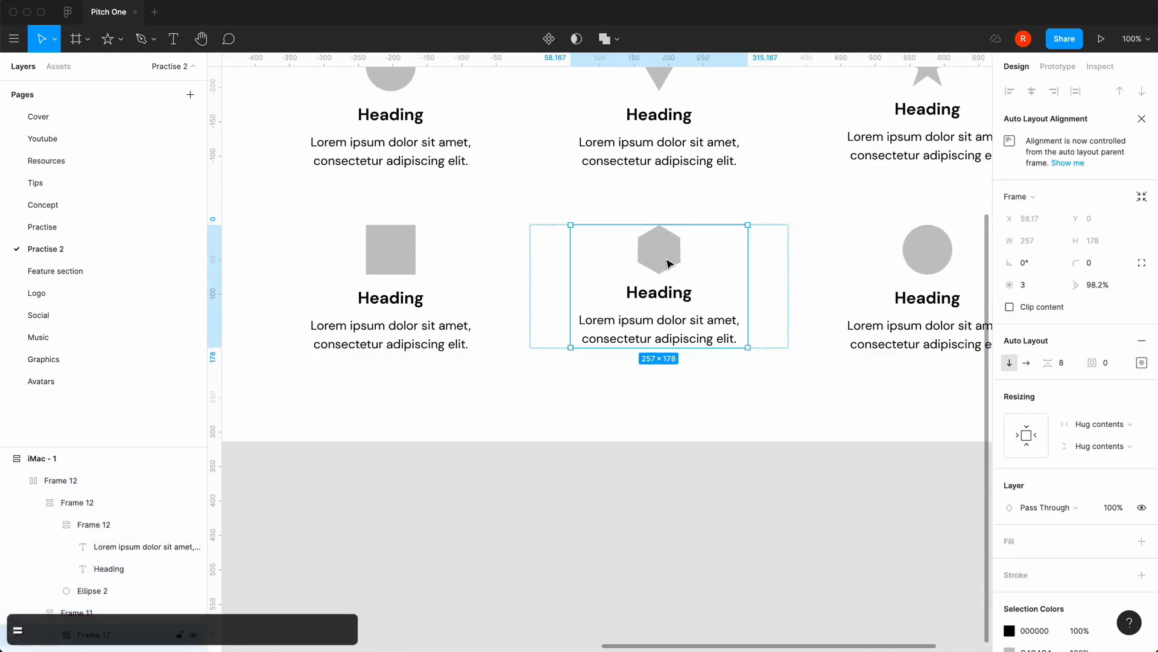
{"action": "left_click", "coordinate": [667, 263]}
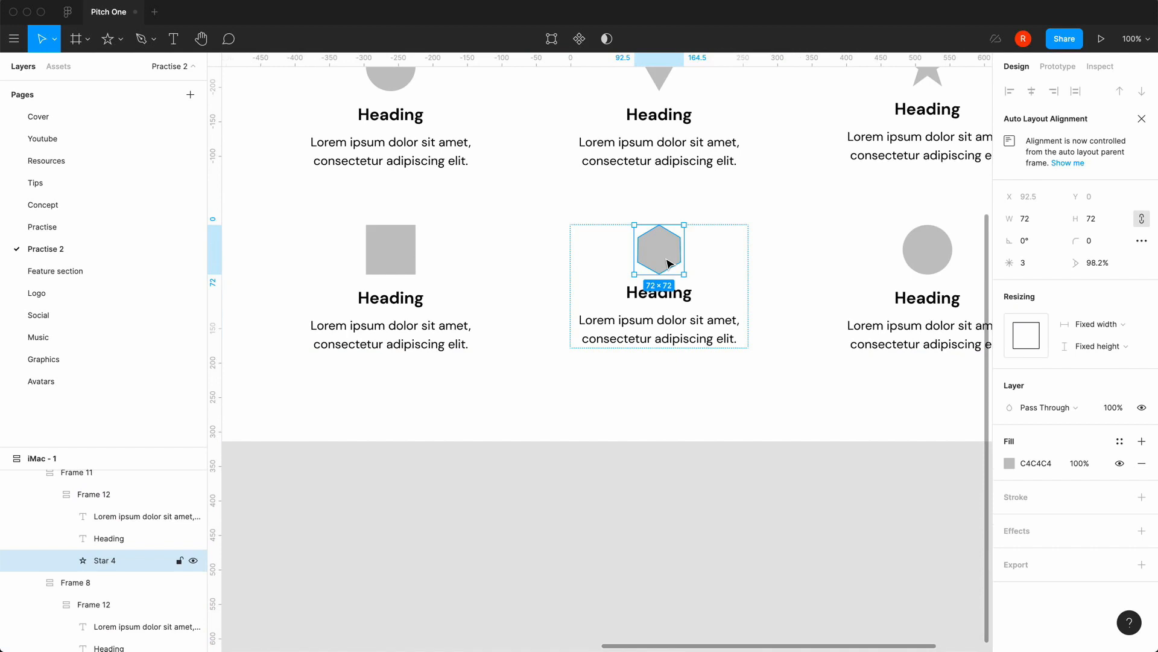
{"action": "left_click", "coordinate": [678, 533]}
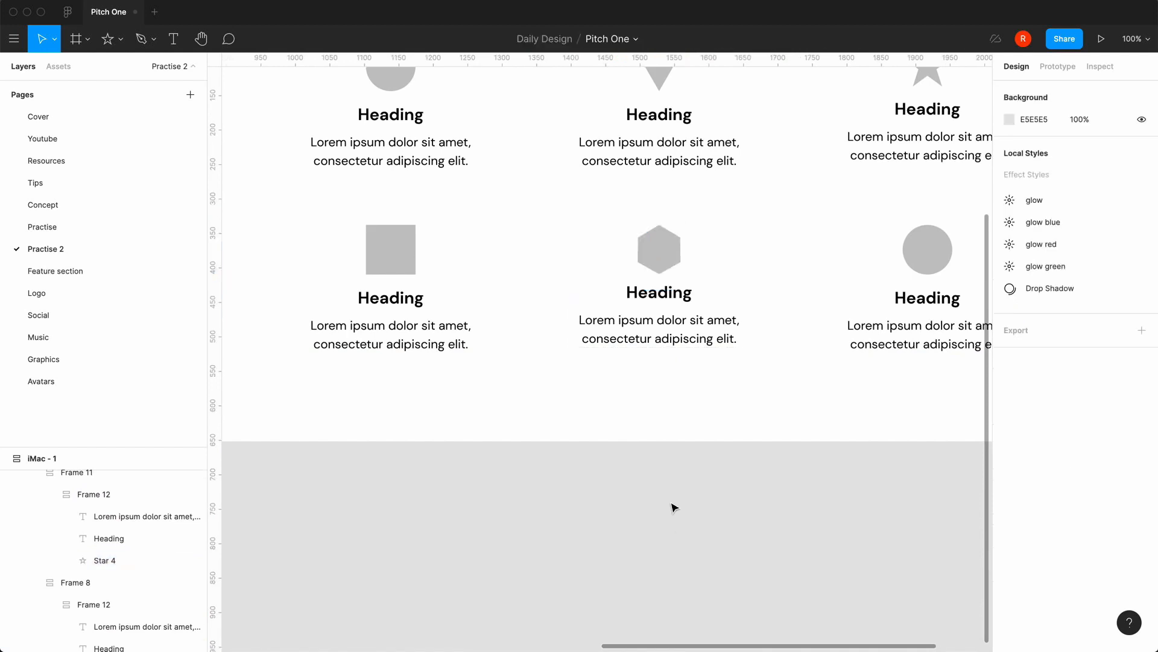
{"action": "left_click", "coordinate": [376, 273]}
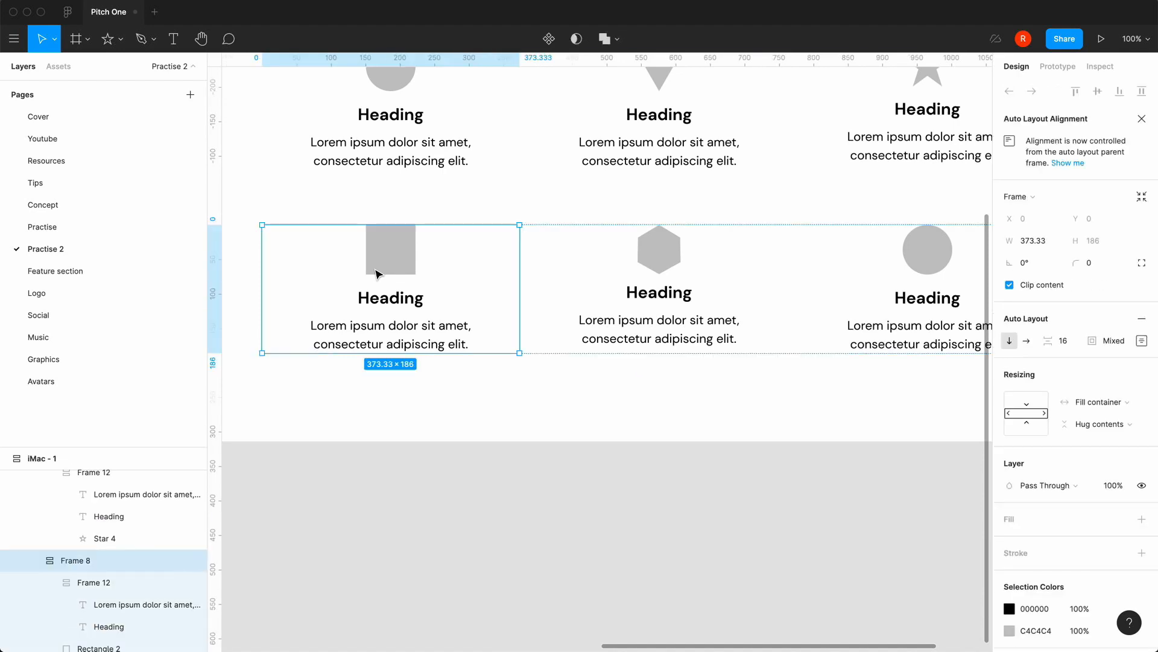
{"action": "double_click", "coordinate": [376, 273]}
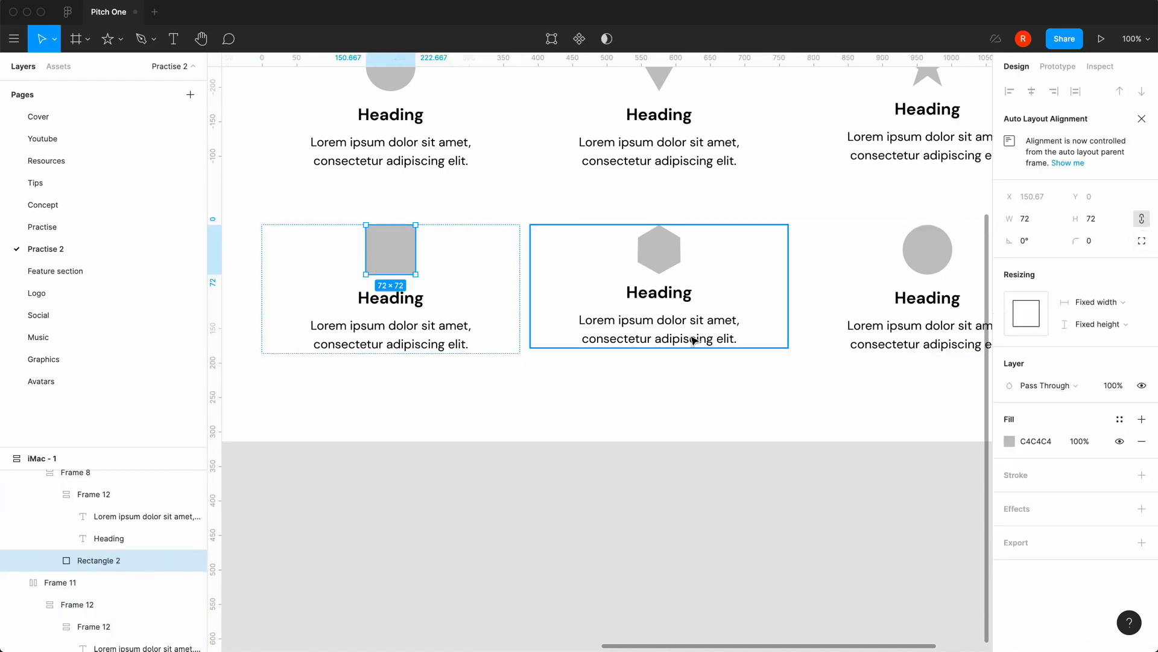
{"action": "left_click", "coordinate": [679, 258]}
{"action": "left_click", "coordinate": [631, 471]}
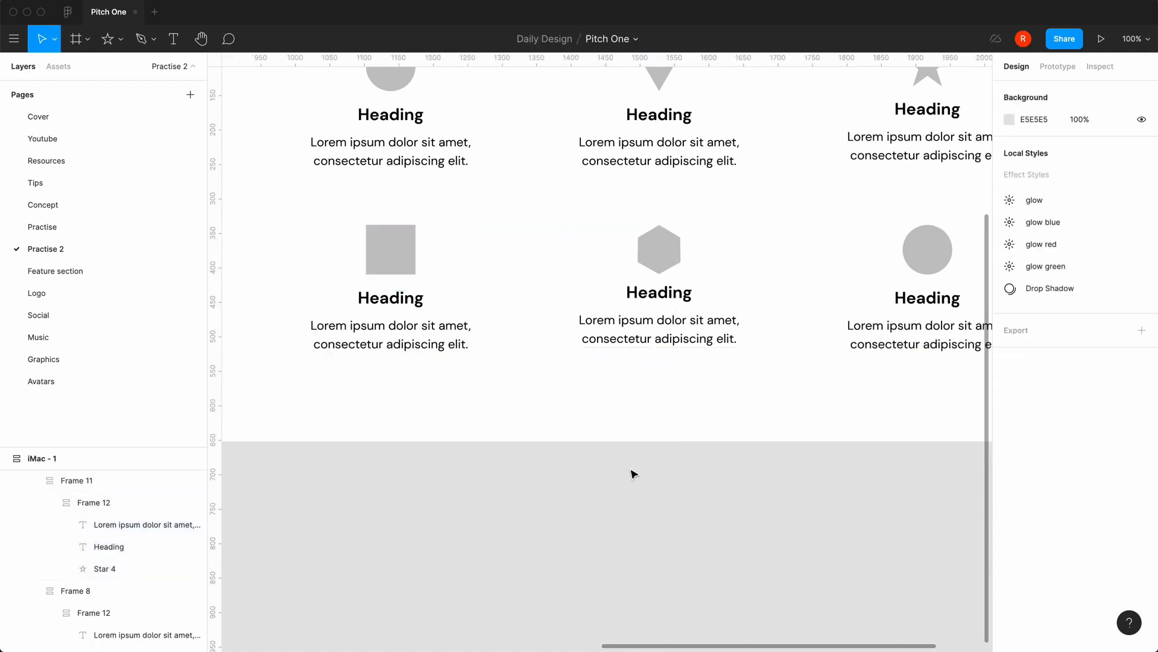
Insert a 100 × 100 star into the lower row's last feature card, between its circle and heading.
{"action": "key", "text": "minus"}
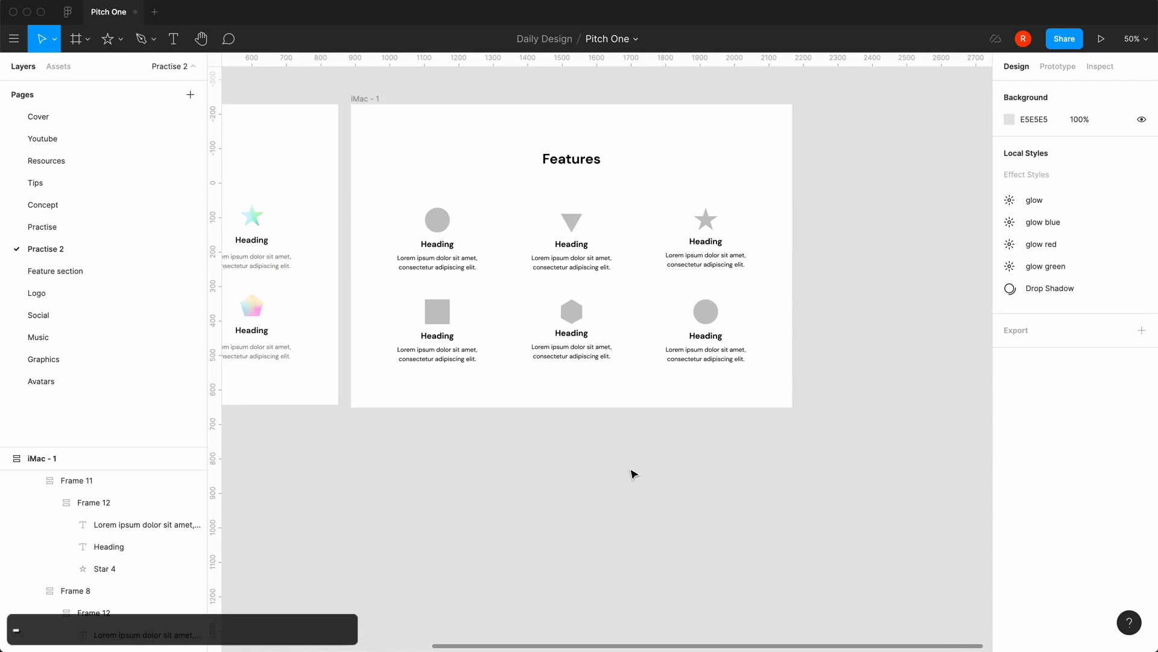
{"action": "left_click", "coordinate": [701, 321]}
{"action": "left_click", "coordinate": [703, 320]}
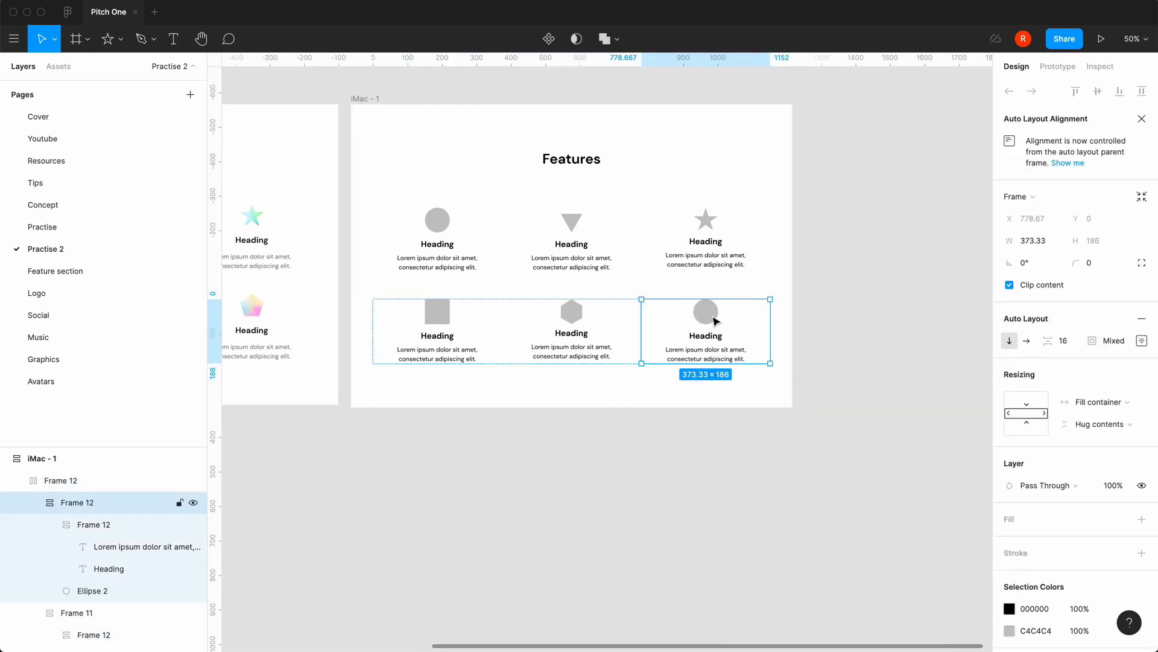
{"action": "left_click", "coordinate": [121, 39]}
{"action": "left_click", "coordinate": [113, 155]}
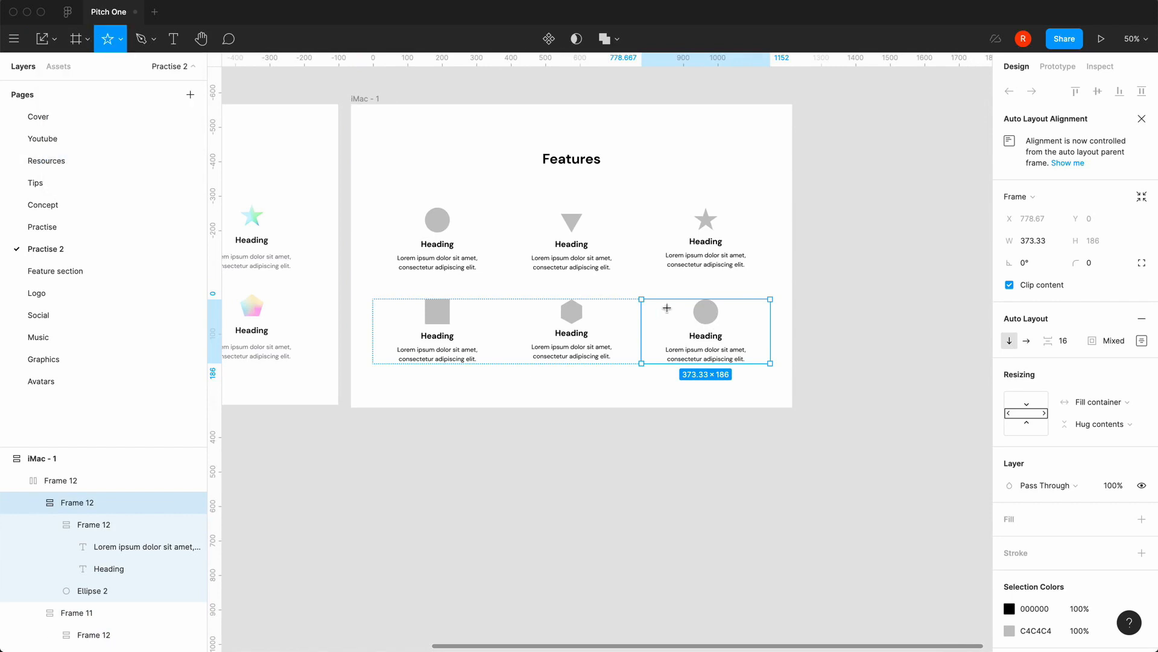
{"action": "left_click", "coordinate": [695, 326]}
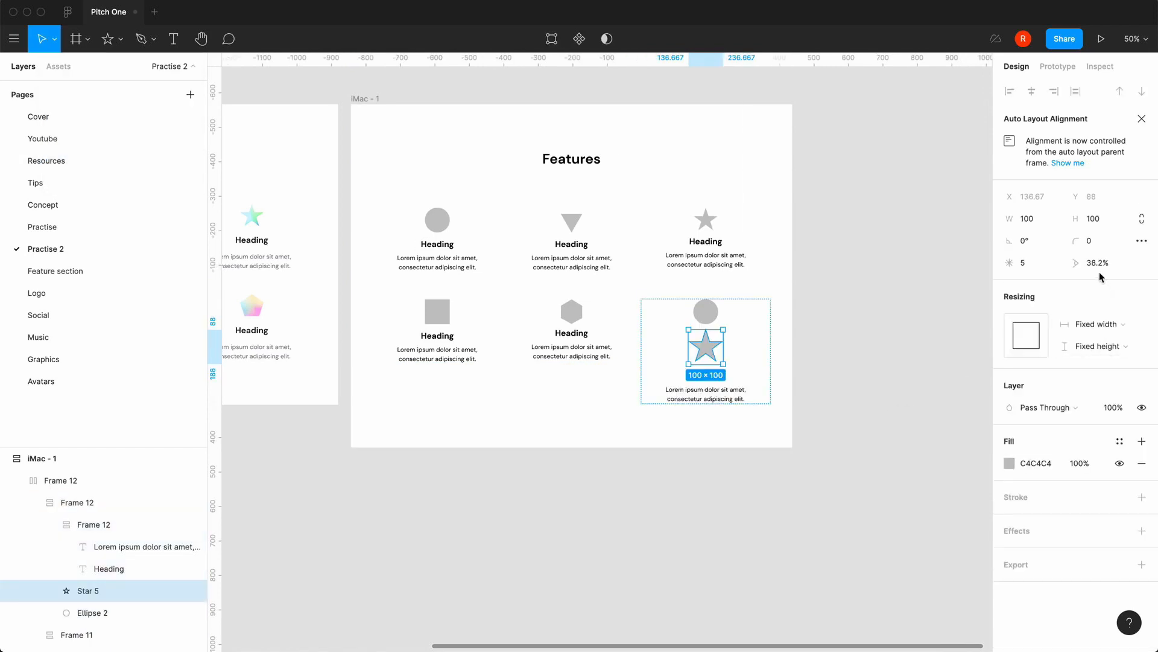
Turn the new five-point star into a pentagon by setting its ratio to 80%.
{"action": "left_click", "coordinate": [1025, 263]}
{"action": "left_click", "coordinate": [1099, 267]}
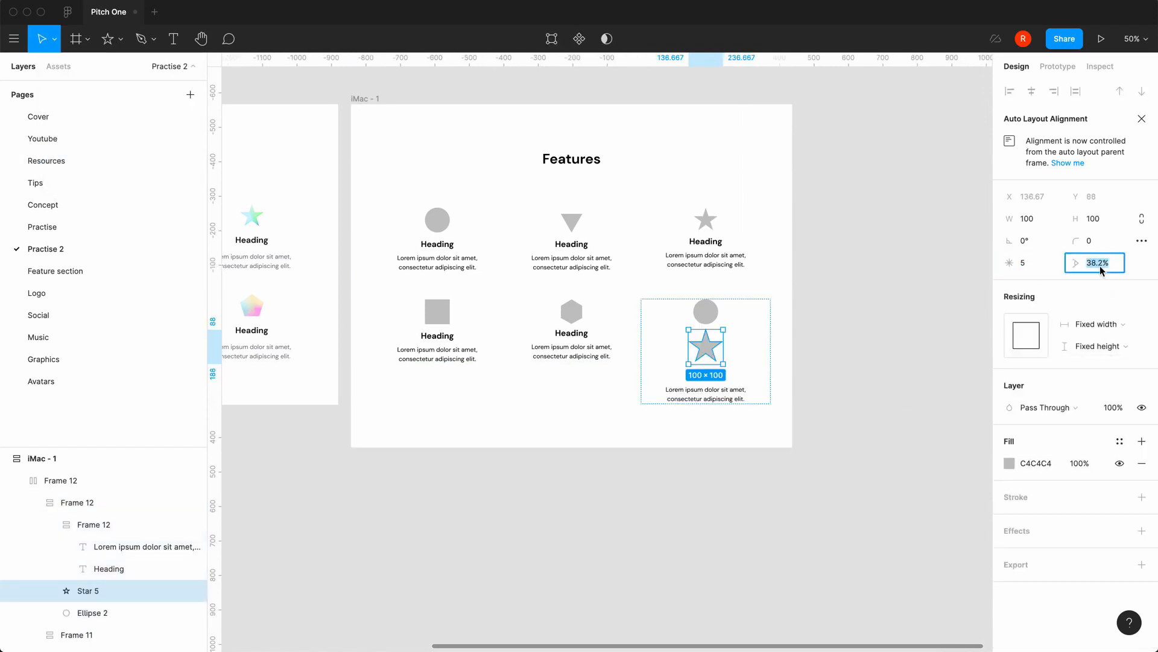
{"action": "key", "text": "shift+Up"}
{"action": "key", "text": "shift+Up"}
{"action": "key", "text": "shift+Up"}
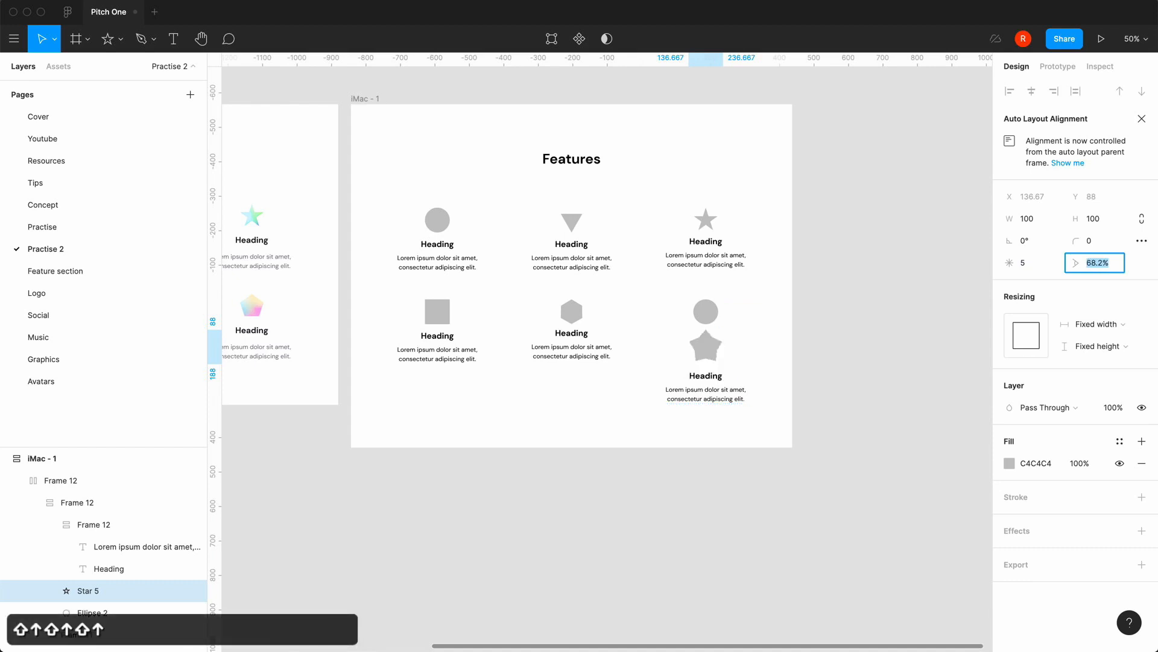
{"action": "type", "text": "80"}
{"action": "key", "text": "Return"}
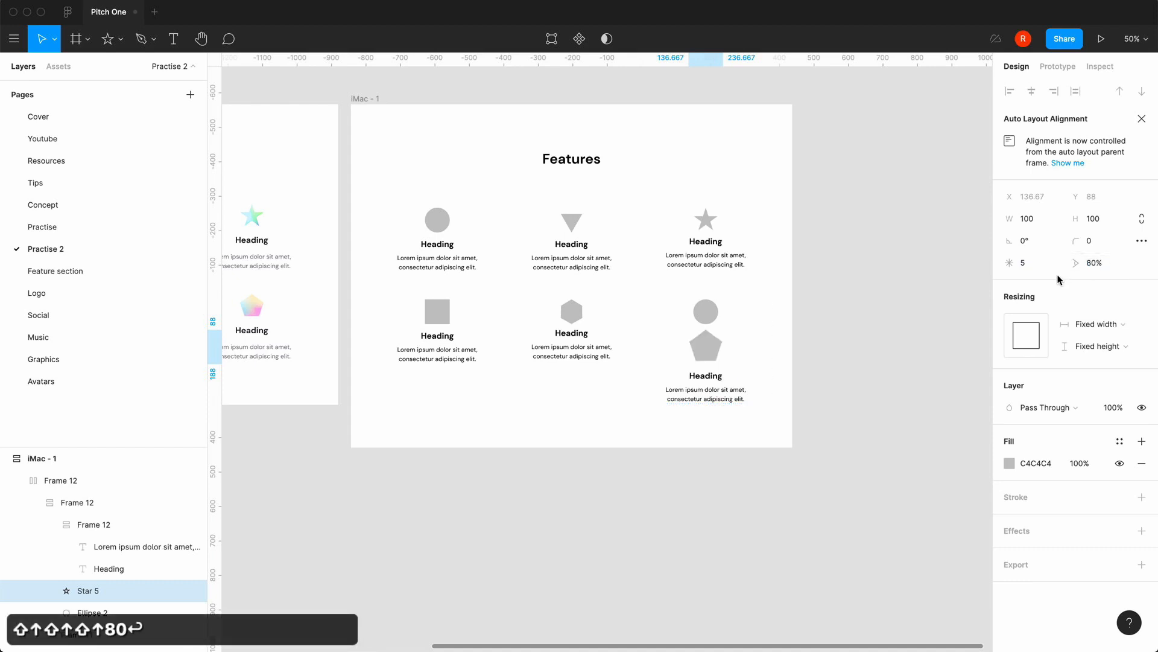
{"action": "left_click", "coordinate": [1025, 264]}
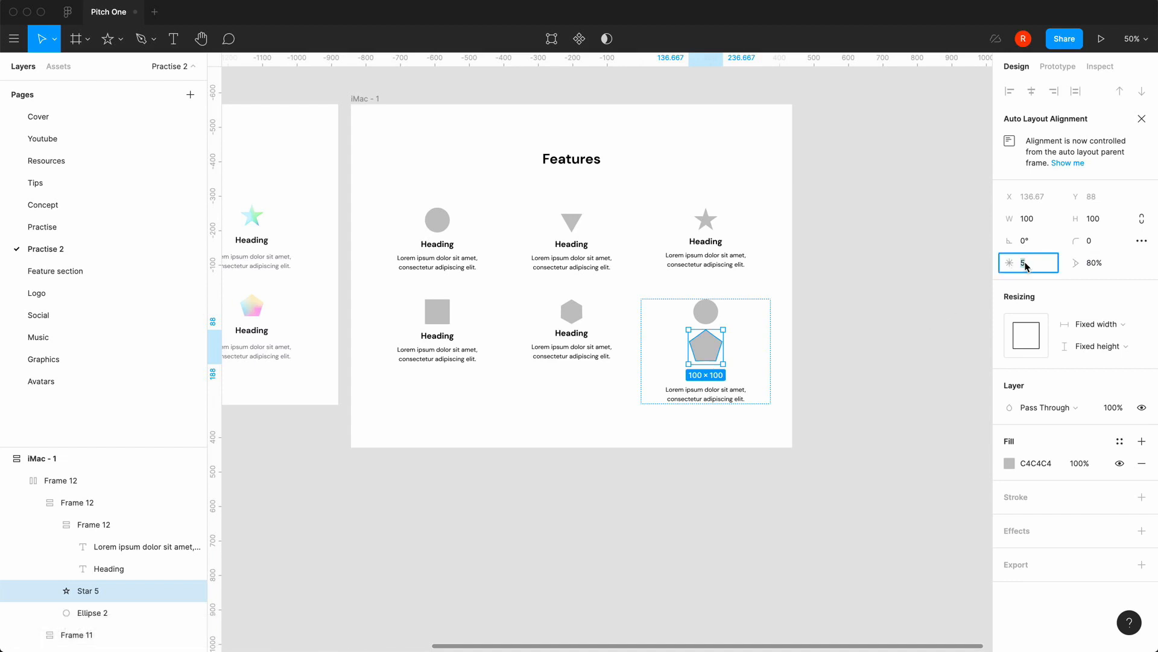
{"action": "left_click", "coordinate": [658, 506]}
Delete the circle above the pentagon in the lower row's last feature card.
{"action": "key", "text": "shift+0"}
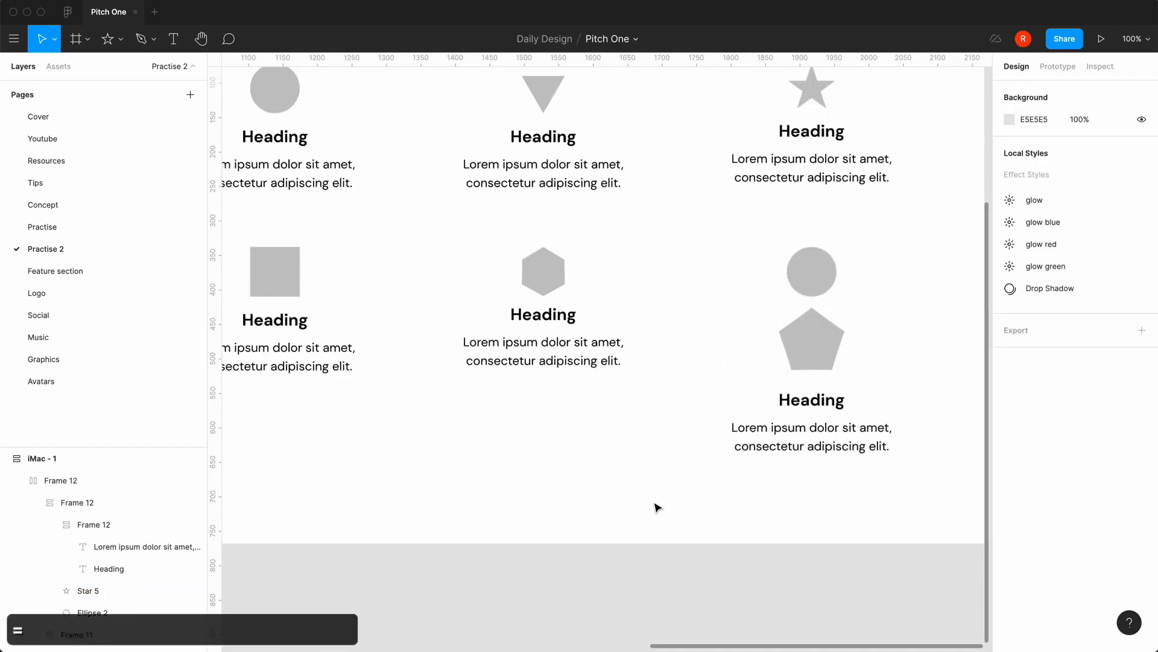
{"action": "scroll", "coordinate": [654, 504], "scroll_direction": "right", "scroll_amount": 3}
{"action": "left_click", "coordinate": [679, 279]}
{"action": "left_click", "coordinate": [679, 278]}
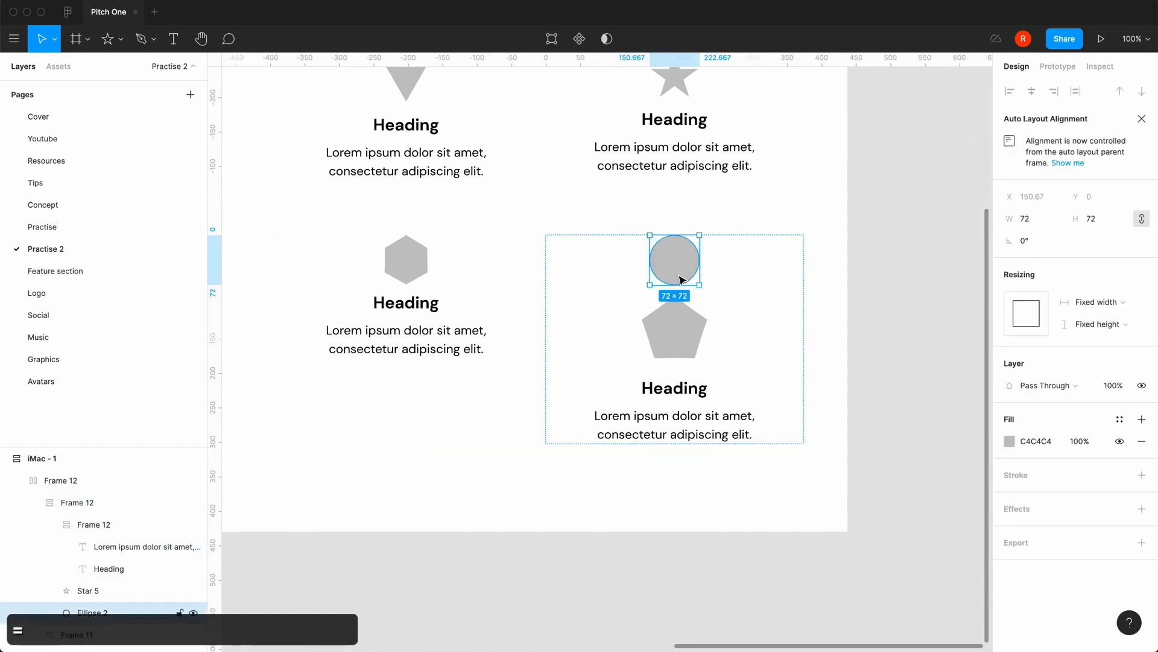
{"action": "key", "text": "BackSpace"}
Resize the pentagon to 72 × 72 with constrained proportions.
{"action": "left_click", "coordinate": [688, 285]}
{"action": "left_click", "coordinate": [688, 285]}
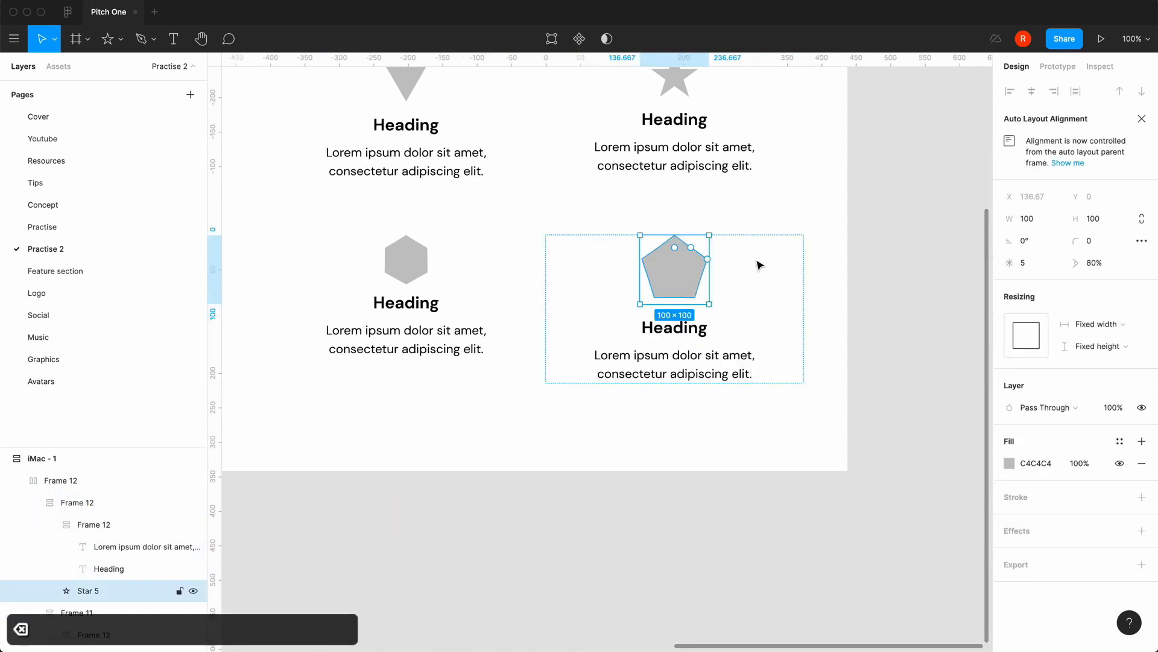
{"action": "left_click", "coordinate": [1110, 220]}
{"action": "left_click", "coordinate": [1142, 219]}
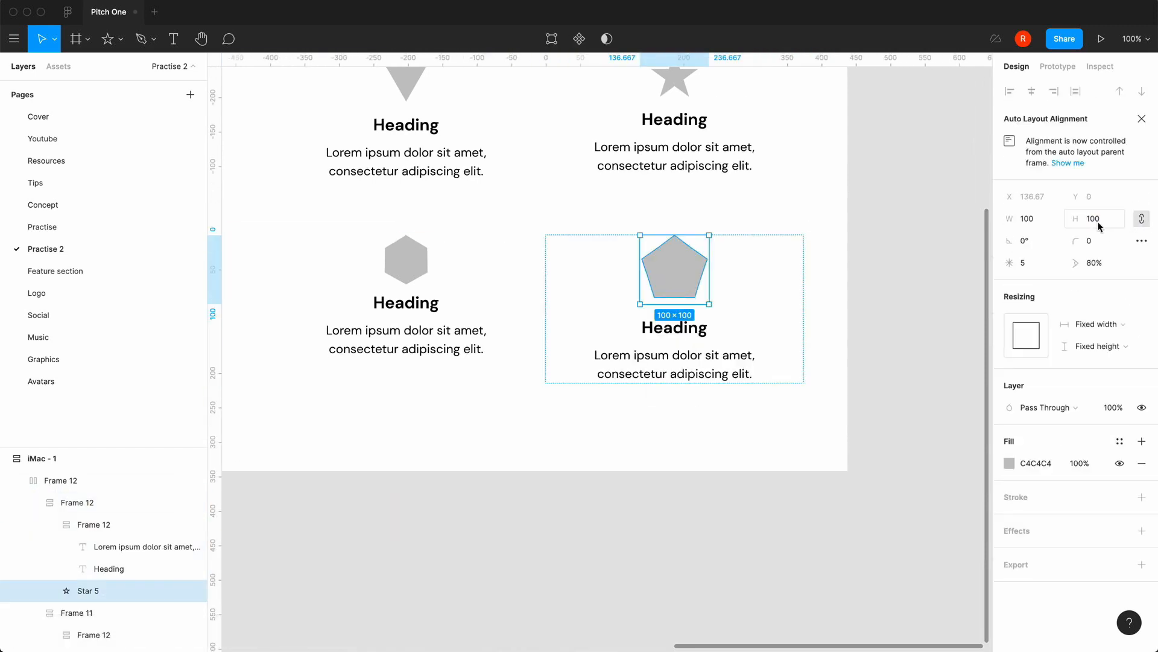
{"action": "left_click", "coordinate": [1094, 220]}
{"action": "type", "text": "72"}
{"action": "key", "text": "Return"}
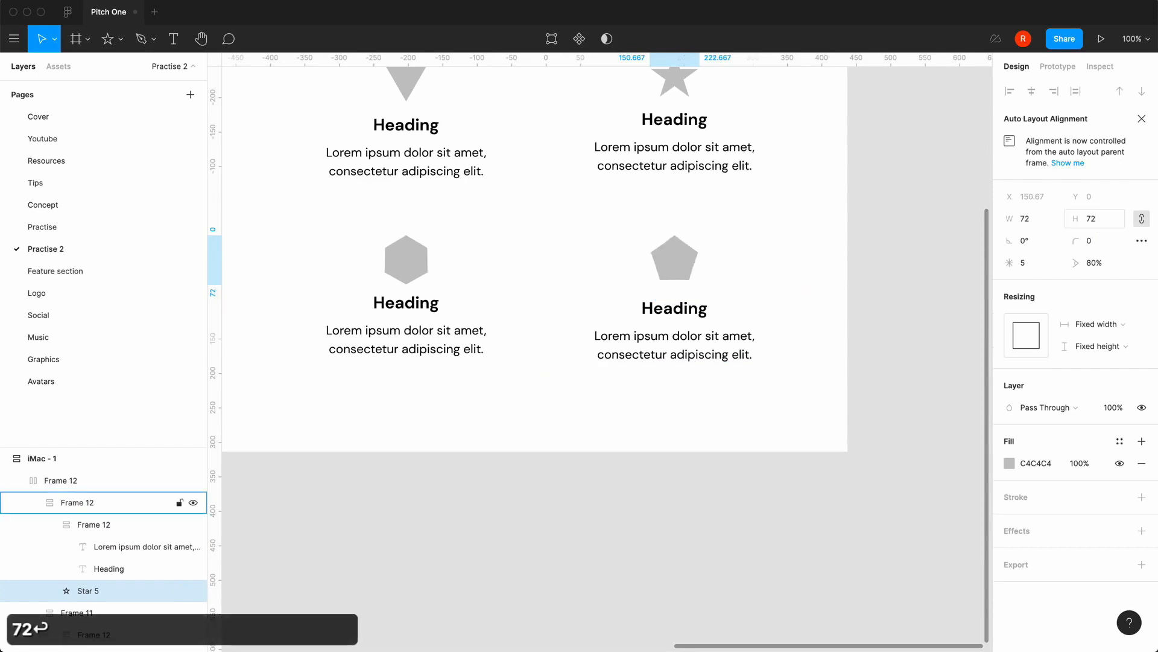
{"action": "left_click", "coordinate": [502, 595]}
Copy the 72 × 72 pentagon from the lower row's last feature card.
{"action": "scroll", "coordinate": [501, 595], "scroll_direction": "left", "scroll_amount": 5}
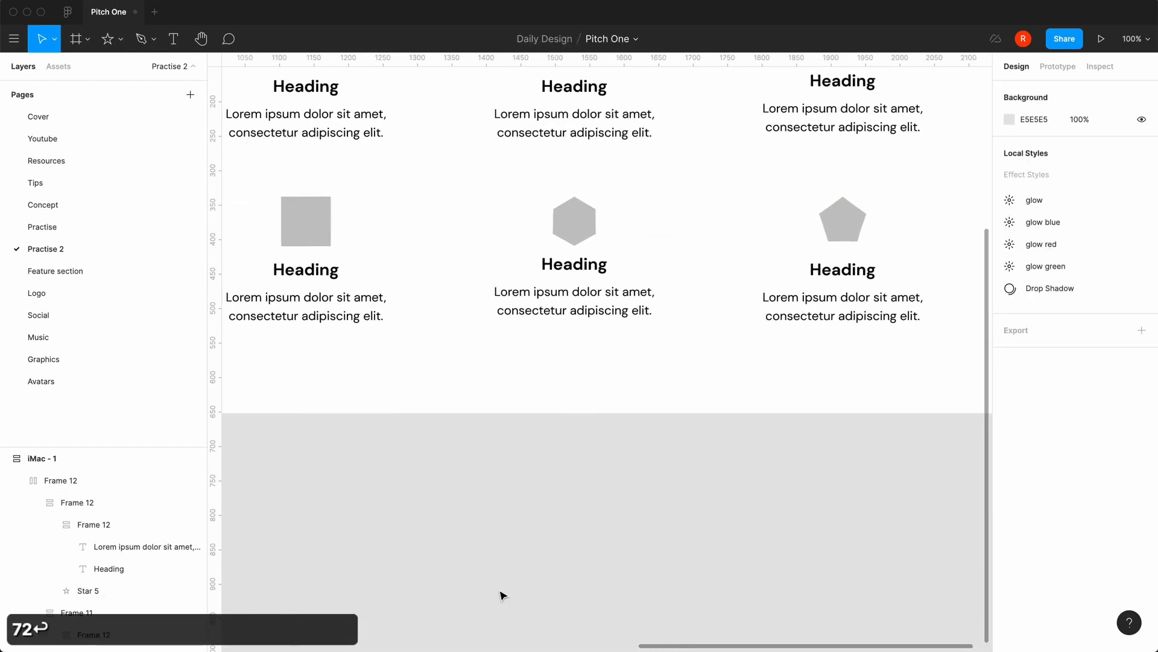
{"action": "double_click", "coordinate": [596, 306]}
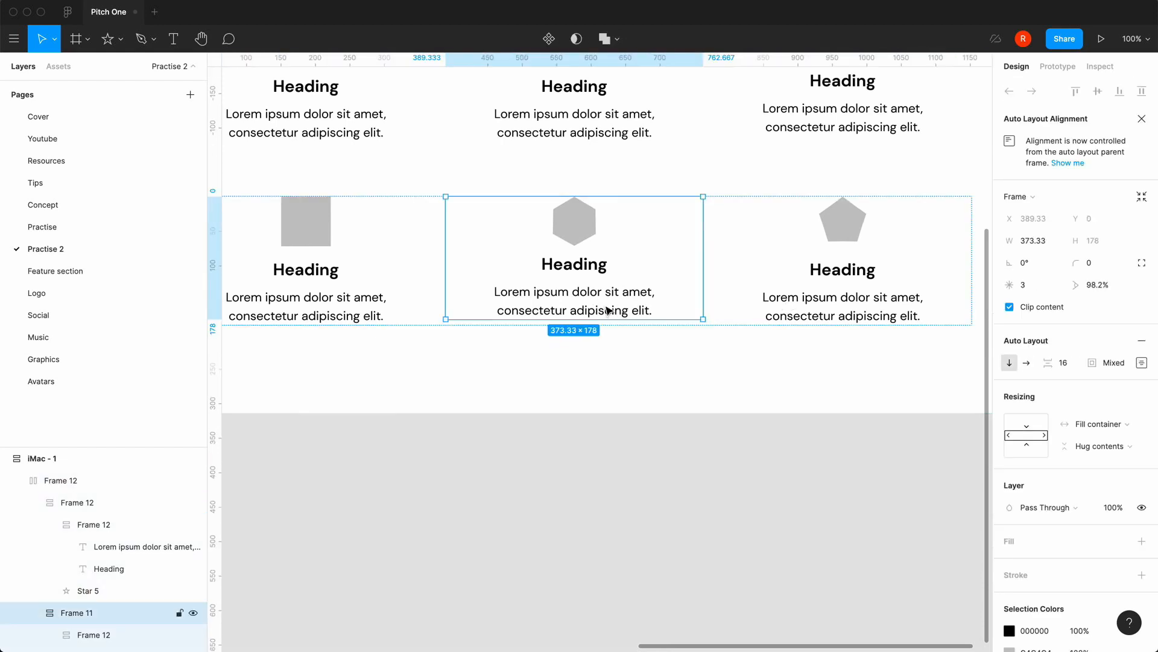
{"action": "left_click", "coordinate": [608, 308]}
{"action": "left_click", "coordinate": [576, 258]}
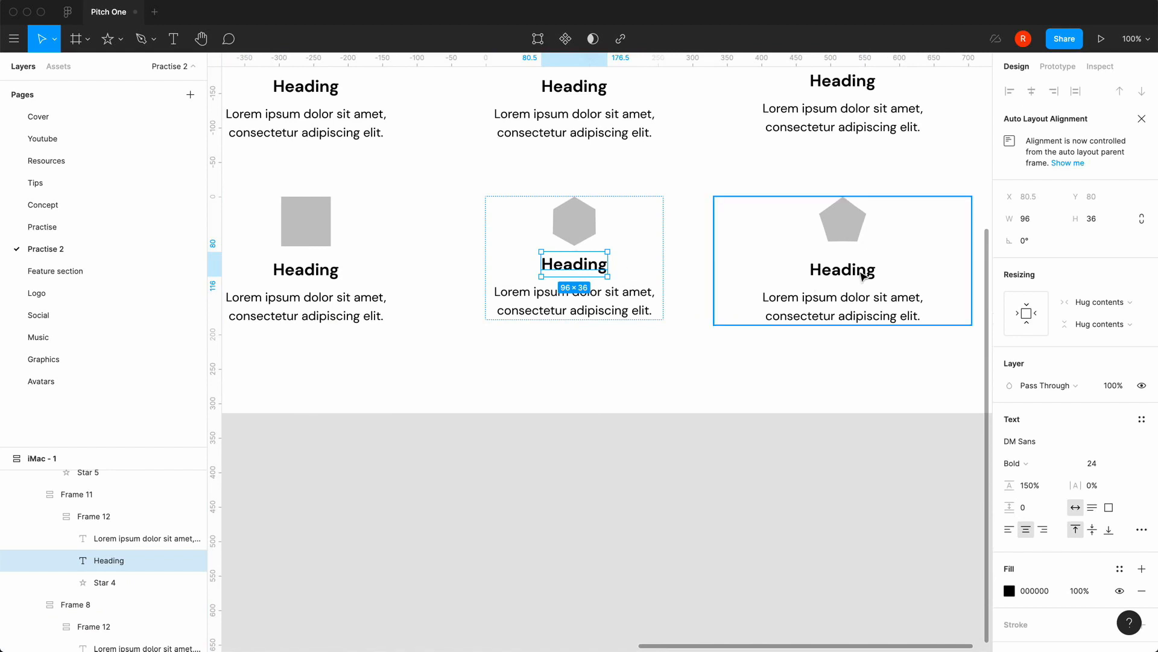
{"action": "left_click", "coordinate": [847, 236]}
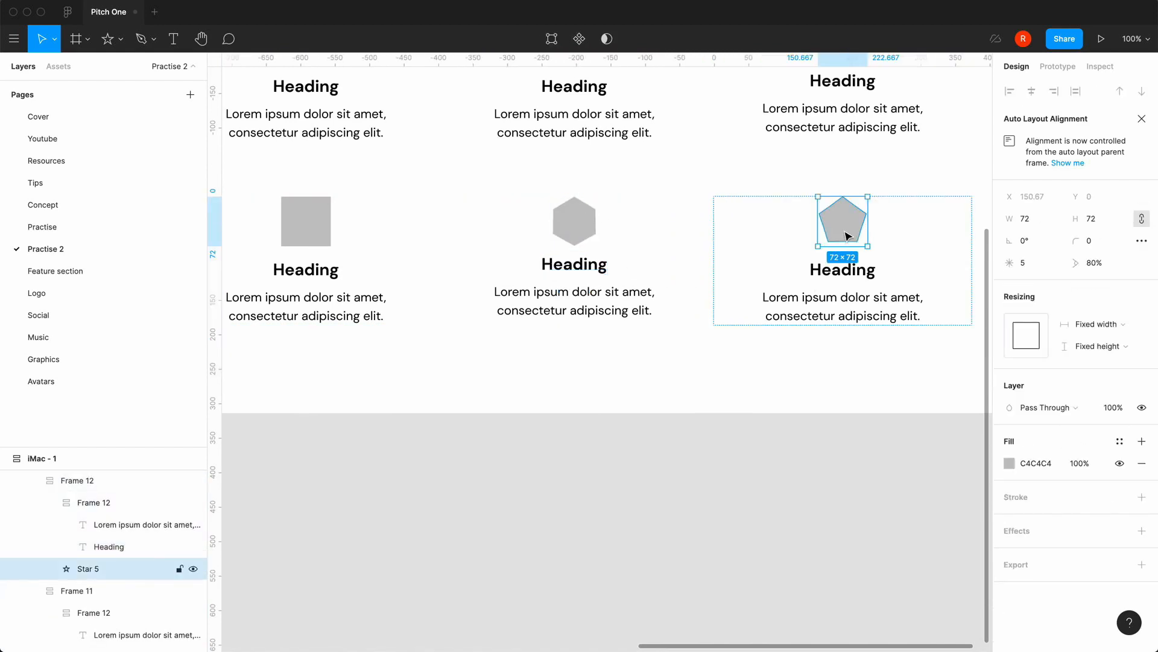
{"action": "key", "text": "super+c"}
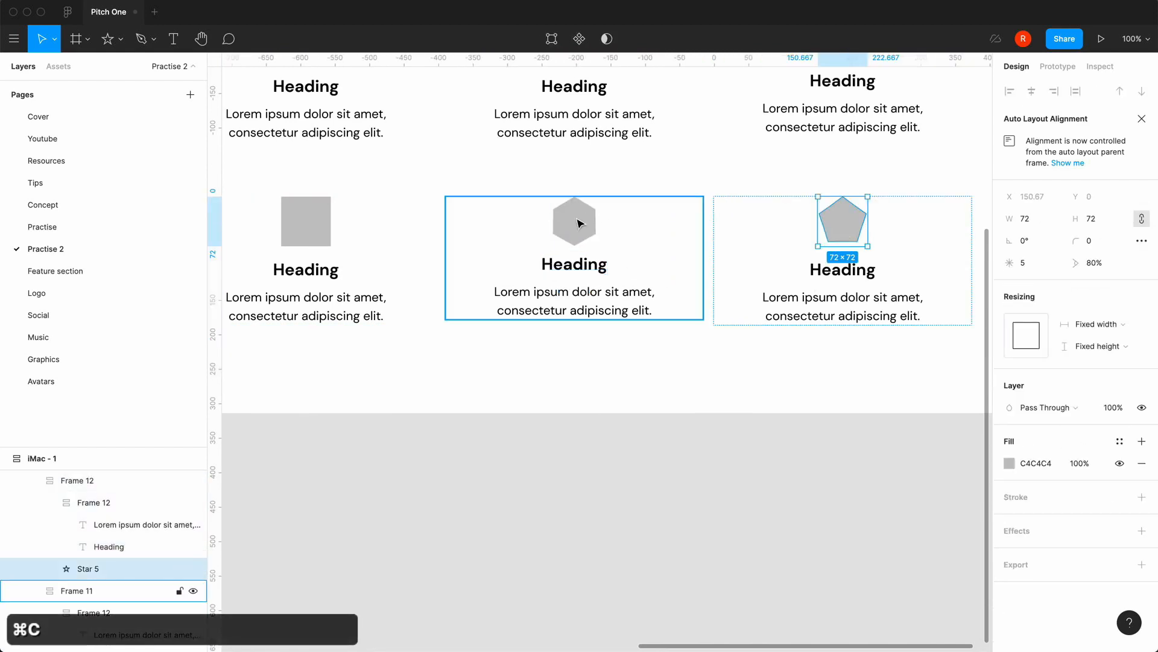
Paste the pentagon into the lower row's middle feature card frame and move it above the hexagon.
{"action": "left_click", "coordinate": [635, 243]}
{"action": "left_click", "coordinate": [773, 246]}
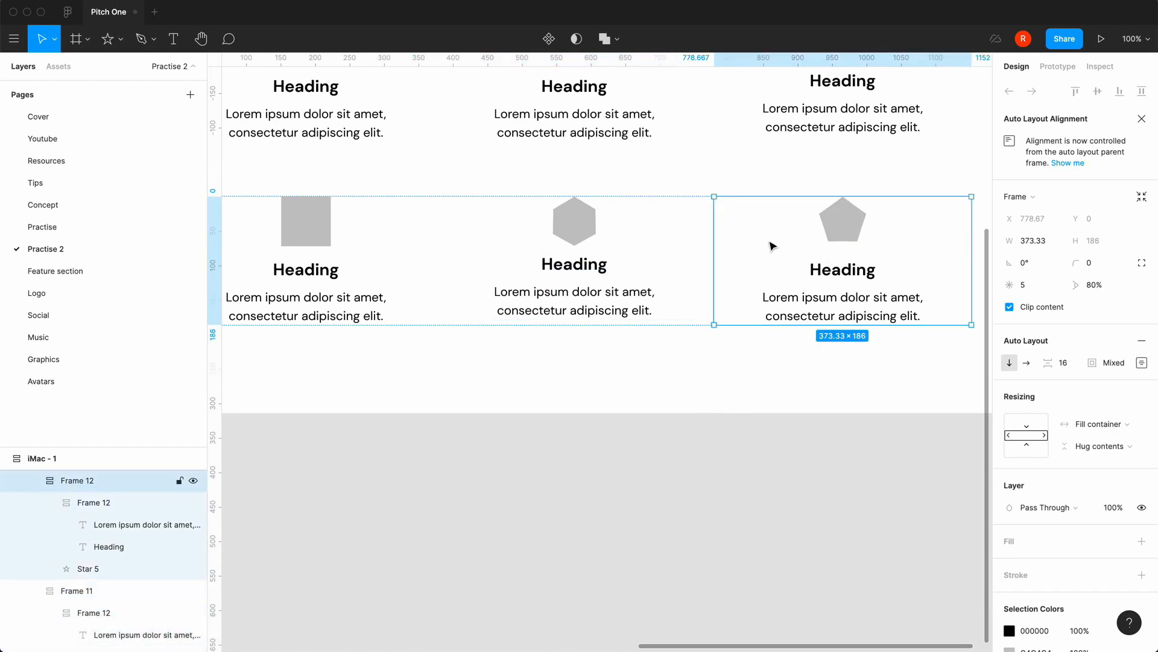
{"action": "left_click", "coordinate": [631, 245]}
{"action": "double_click", "coordinate": [584, 230]}
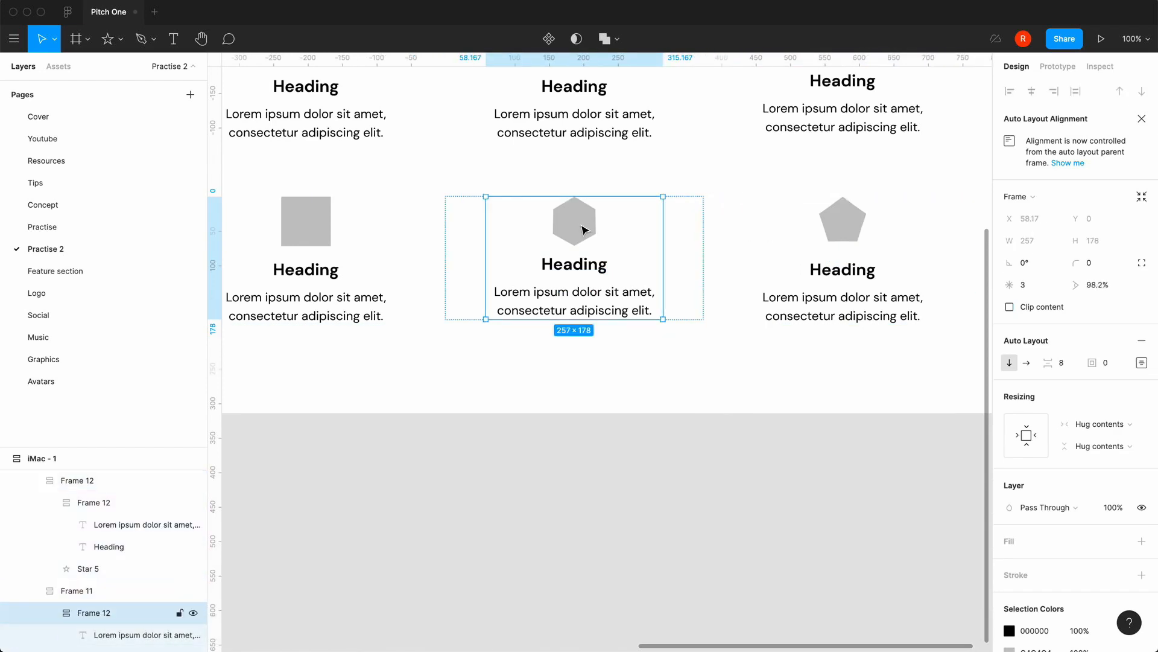
{"action": "left_click", "coordinate": [685, 251]}
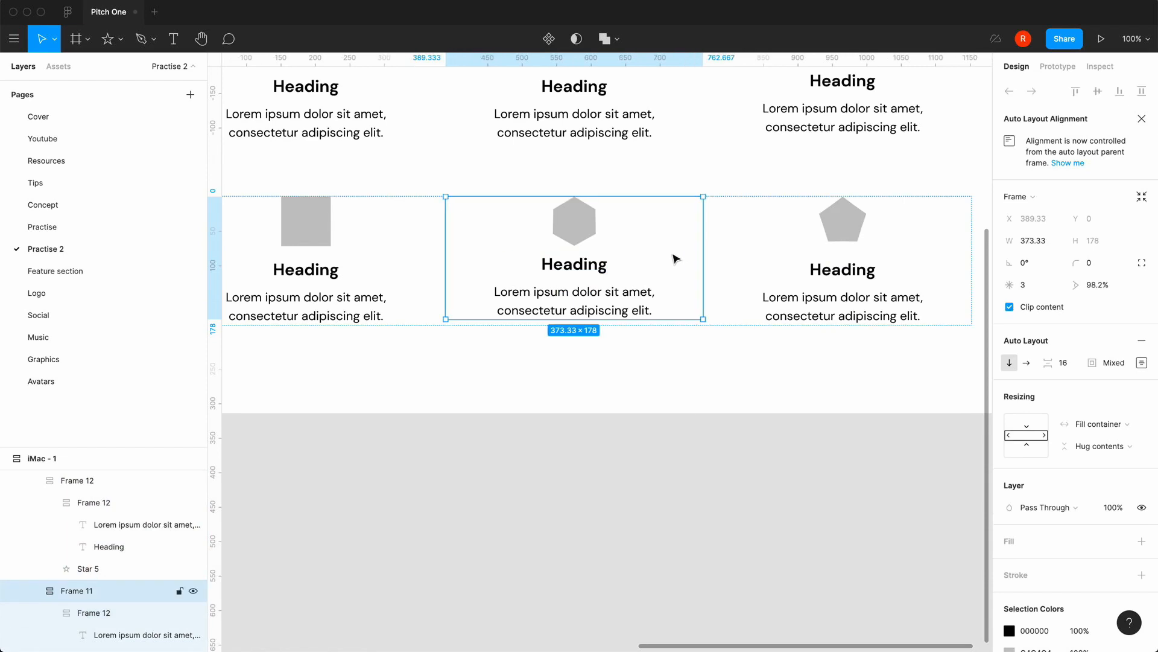
{"action": "key", "text": "super+v"}
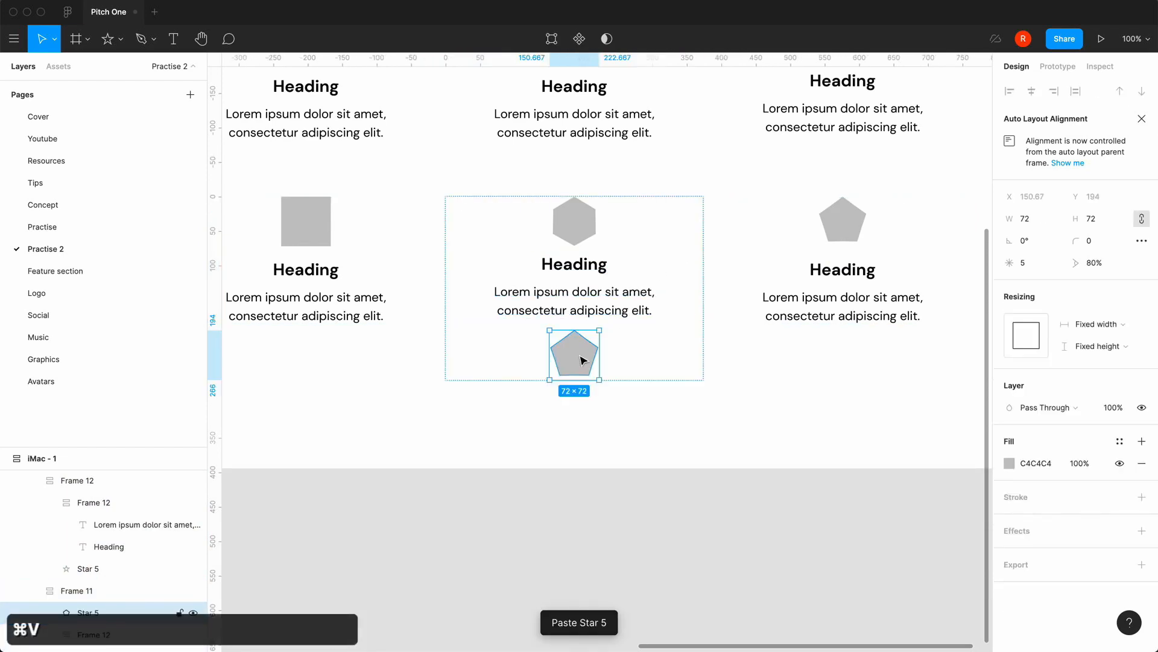
{"action": "left_click_drag", "start_coordinate": [582, 360], "coordinate": [580, 224]}
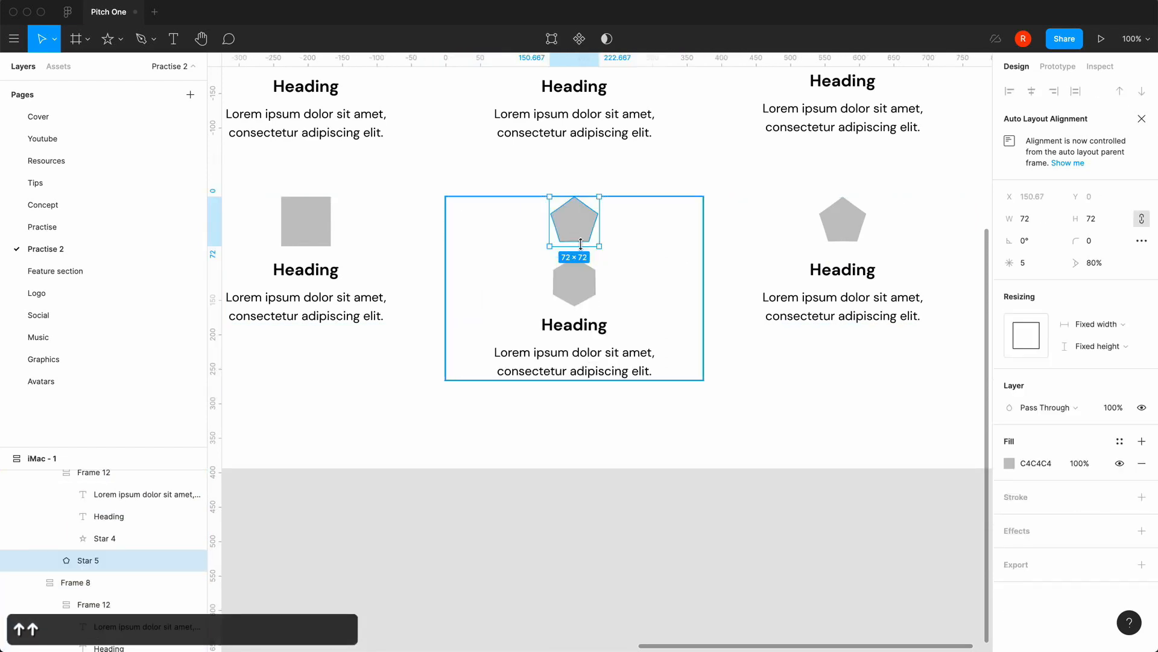
Delete the old hexagon nested with the heading text in the lower row's middle feature card.
{"action": "left_click", "coordinate": [573, 275]}
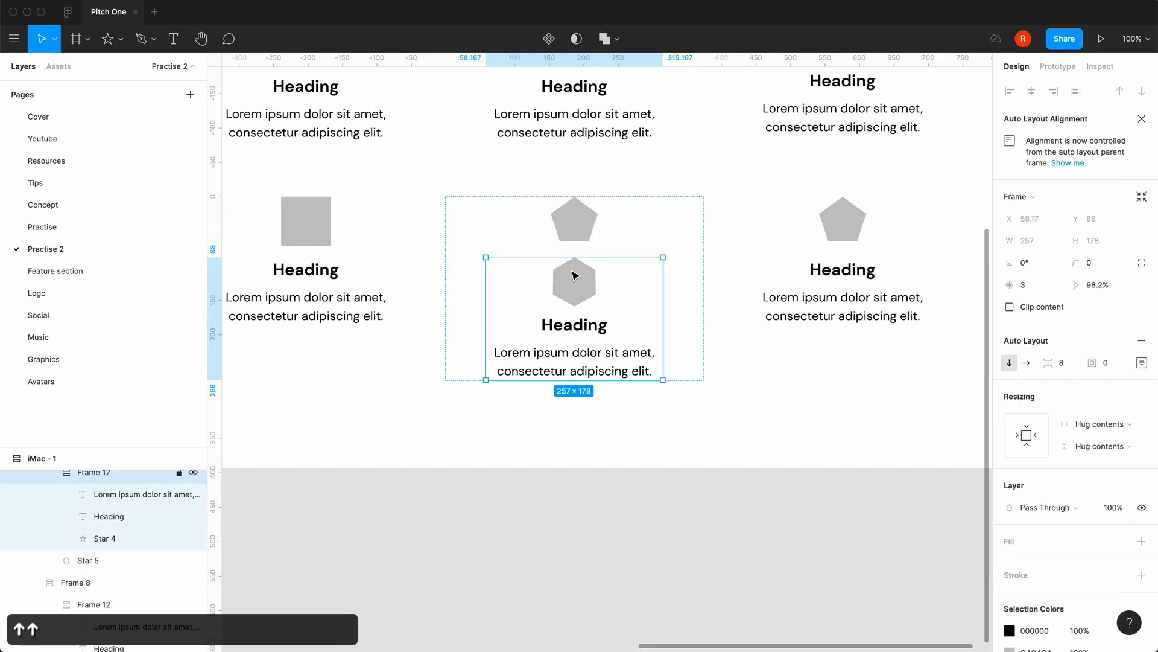
{"action": "left_click", "coordinate": [587, 284]}
{"action": "key", "text": "BackSpace"}
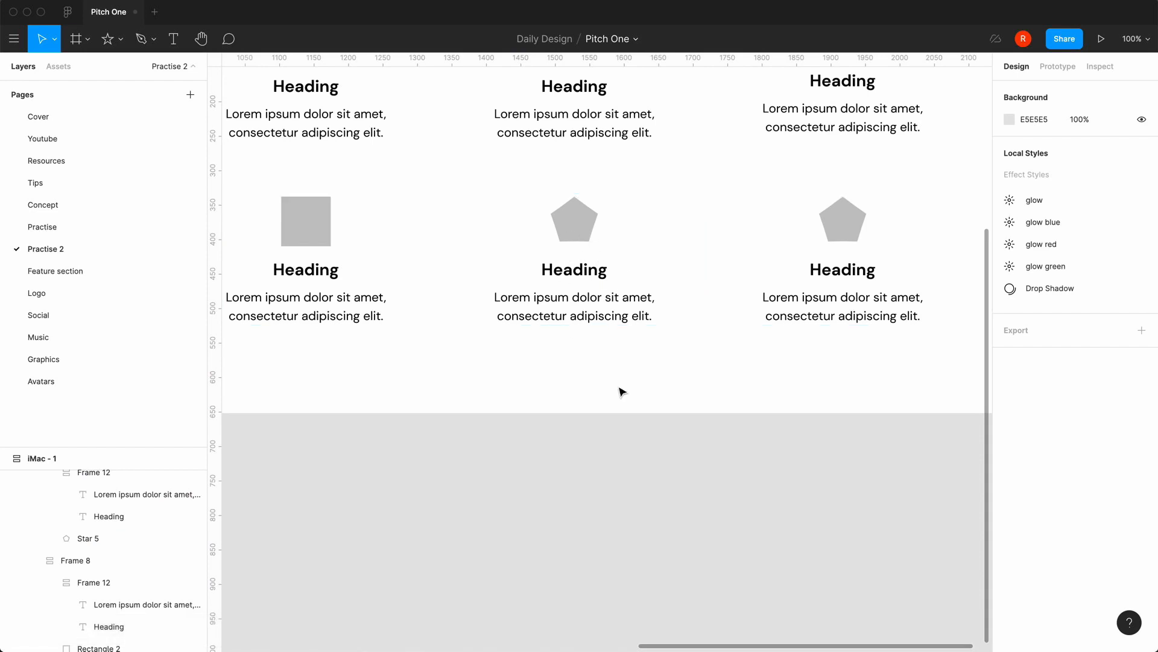
Turn the middle card's pentagon into a hexagon by setting its point count to 3 and its ratio to 100%.
{"action": "double_click", "coordinate": [575, 226]}
{"action": "double_click", "coordinate": [575, 226]}
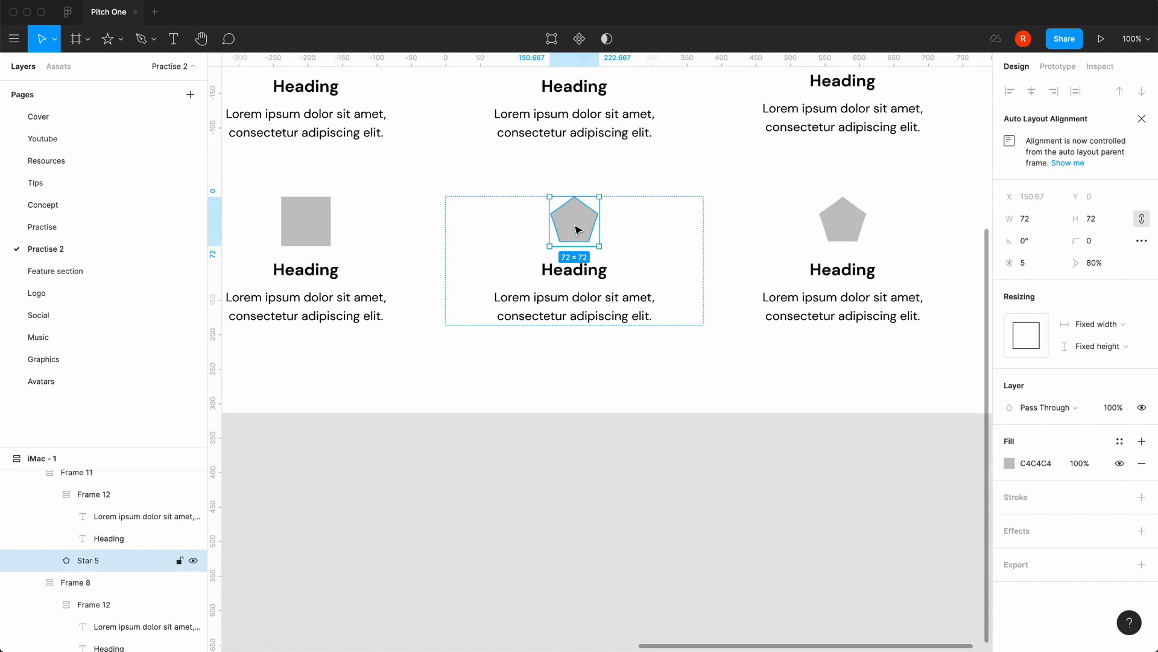
{"action": "left_click", "coordinate": [1031, 264]}
{"action": "key", "text": "Down"}
{"action": "key", "text": "Down"}
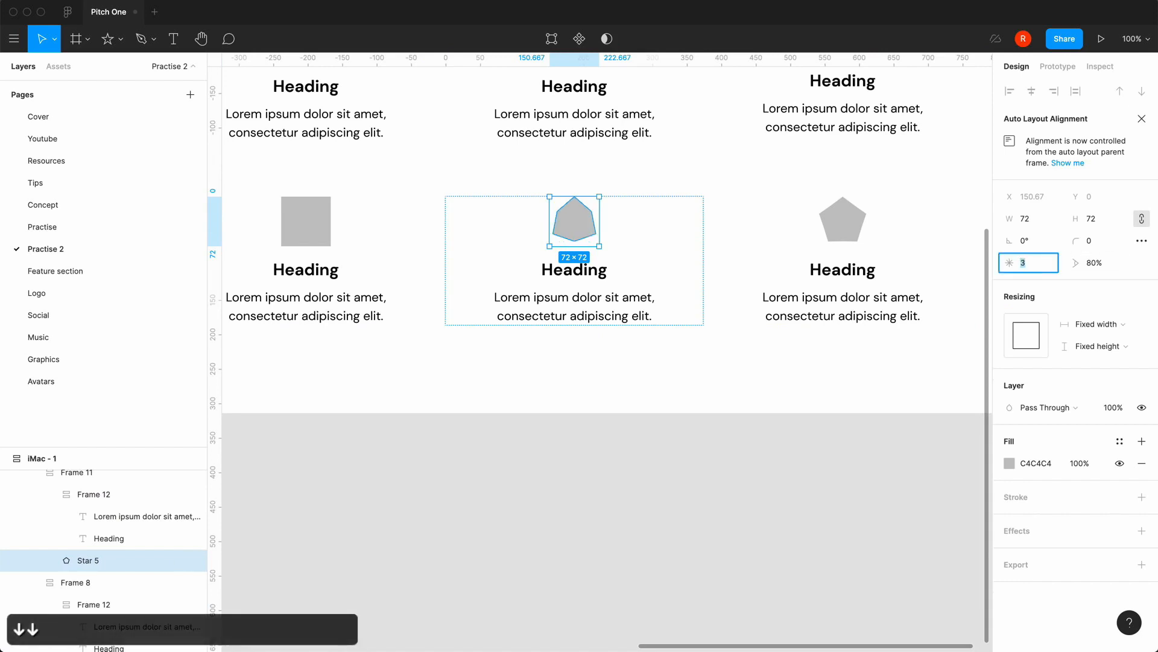
{"action": "left_click", "coordinate": [1094, 266]}
{"action": "key", "text": "shift+Up"}
{"action": "key", "text": "shift+Up"}
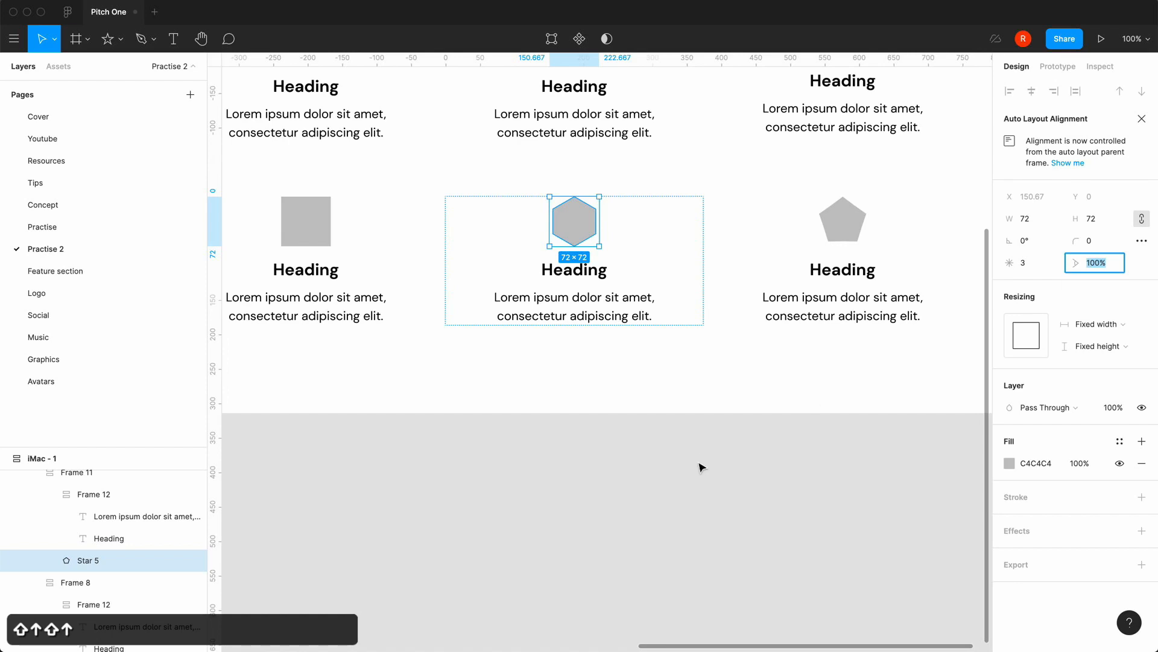
Compare the shapes, text and spacing of the grey Features section with the coloured reference design beside it.
{"action": "left_click", "coordinate": [677, 498]}
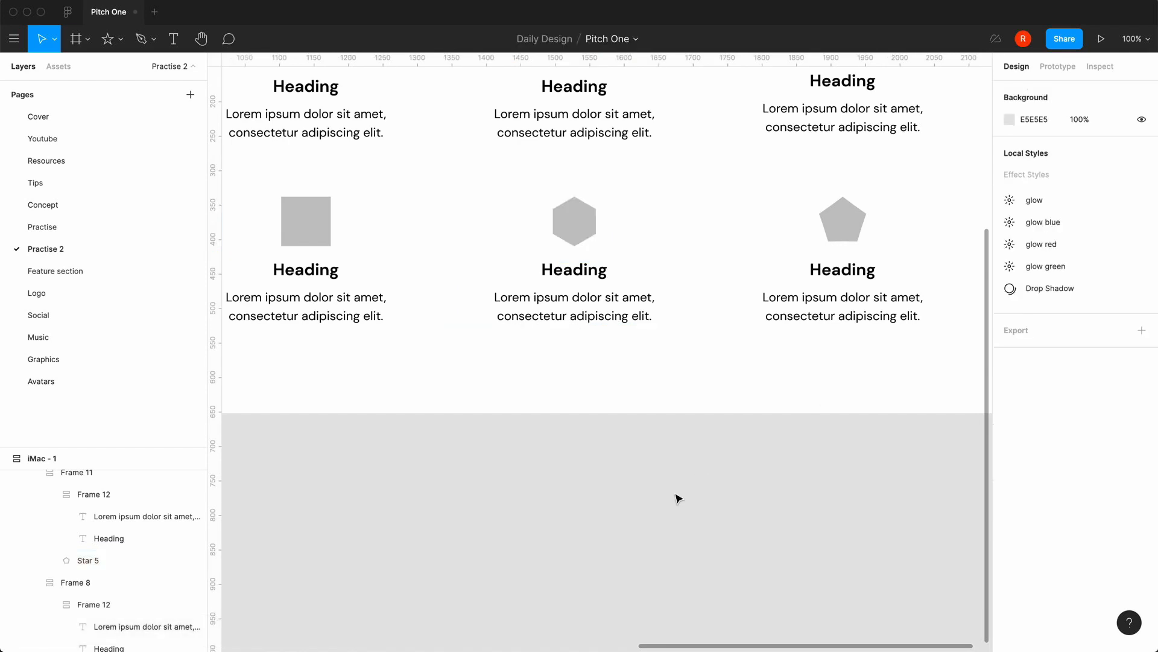
{"action": "key", "text": "minus"}
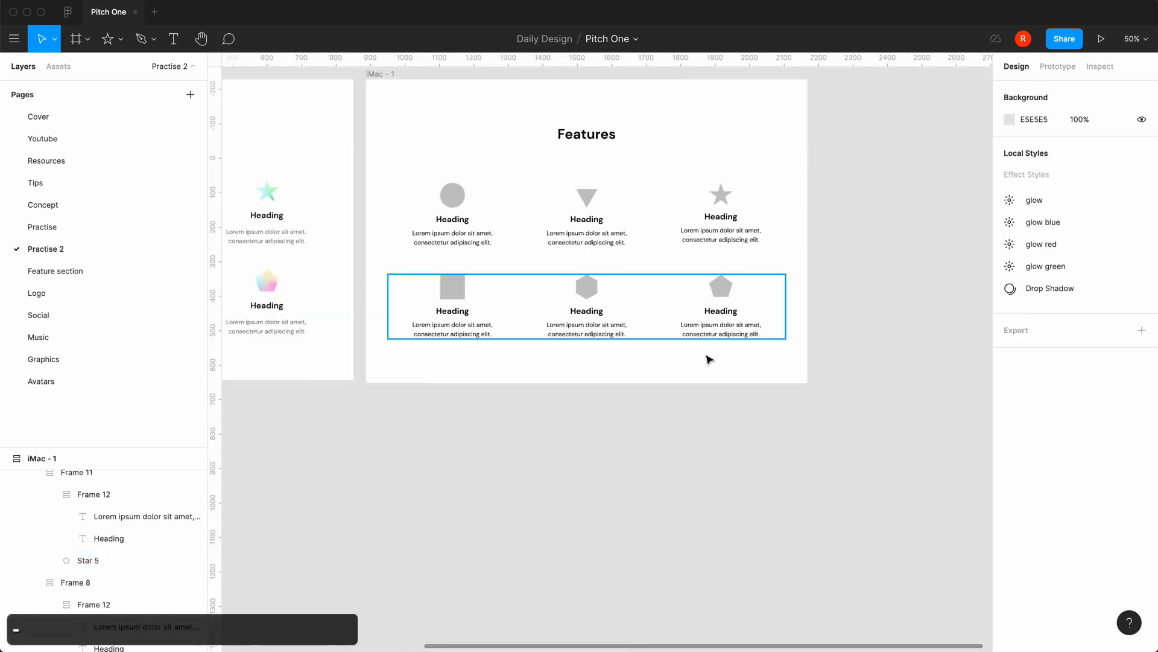
{"action": "scroll", "coordinate": [531, 585], "scroll_direction": "left", "scroll_amount": 5}
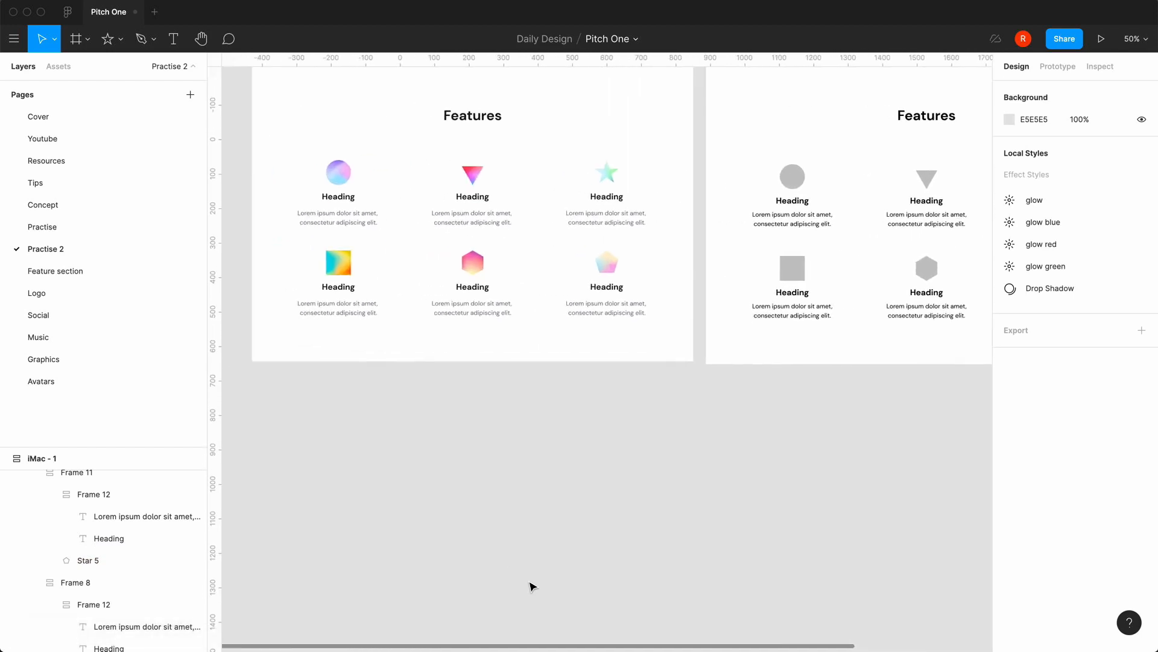
{"action": "key", "text": "equal"}
{"action": "scroll", "coordinate": [530, 584], "scroll_direction": "up", "scroll_amount": 3}
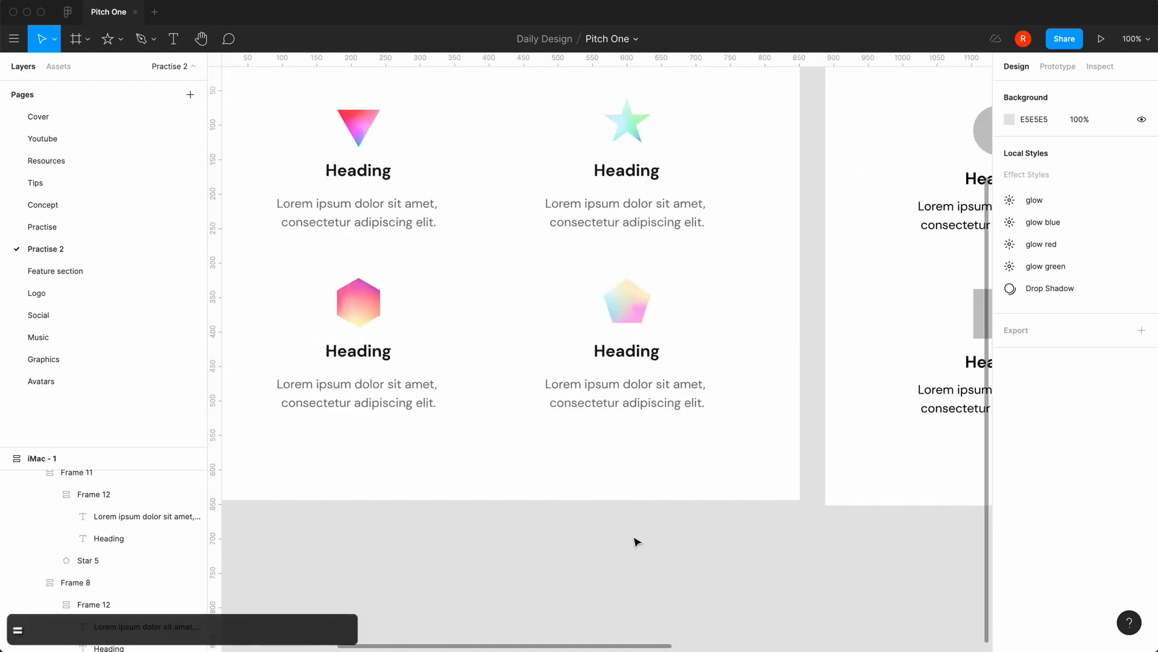
{"action": "scroll", "coordinate": [636, 541], "scroll_direction": "right", "scroll_amount": 10}
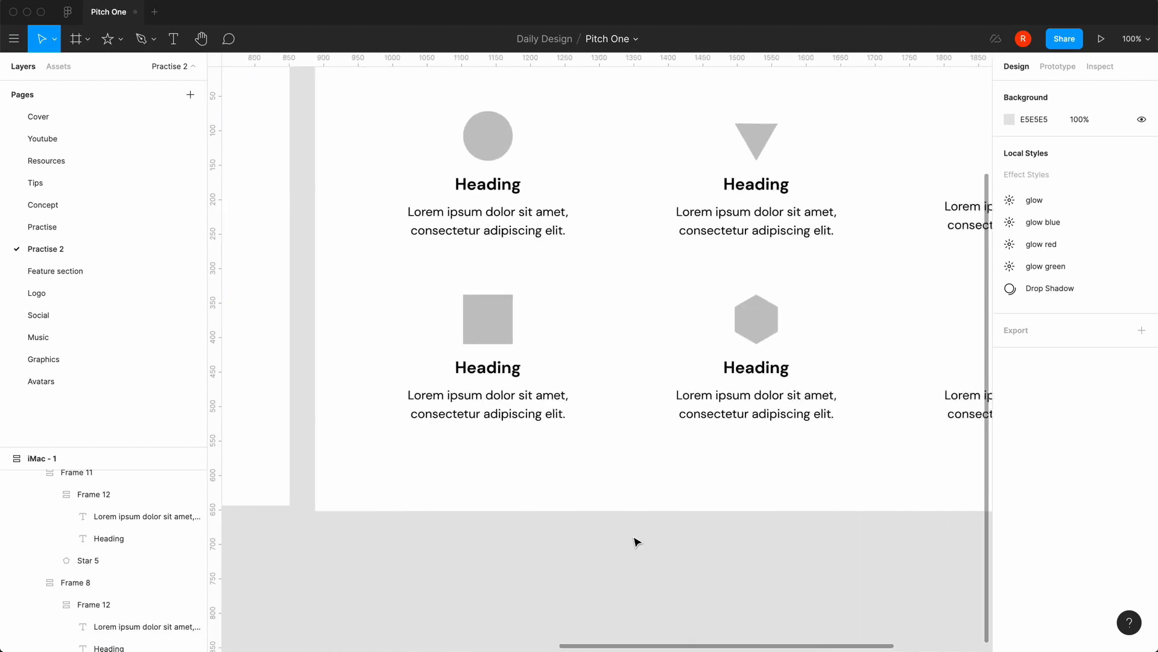
{"action": "key", "text": "minus"}
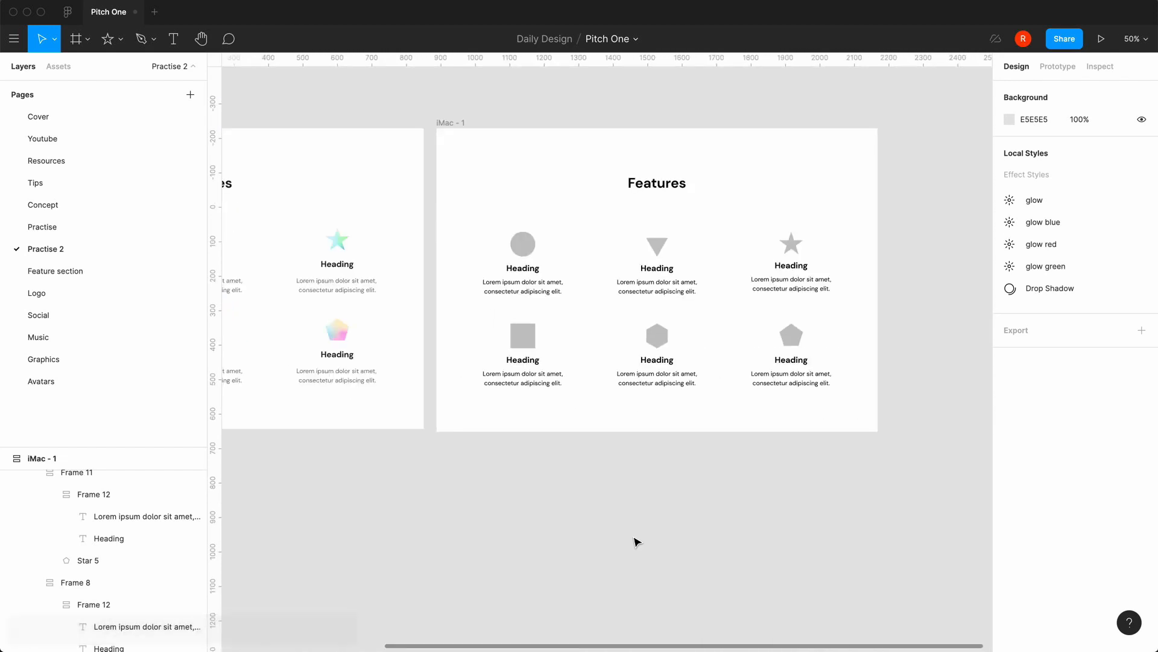
{"action": "scroll", "coordinate": [637, 541], "scroll_direction": "right", "scroll_amount": 3}
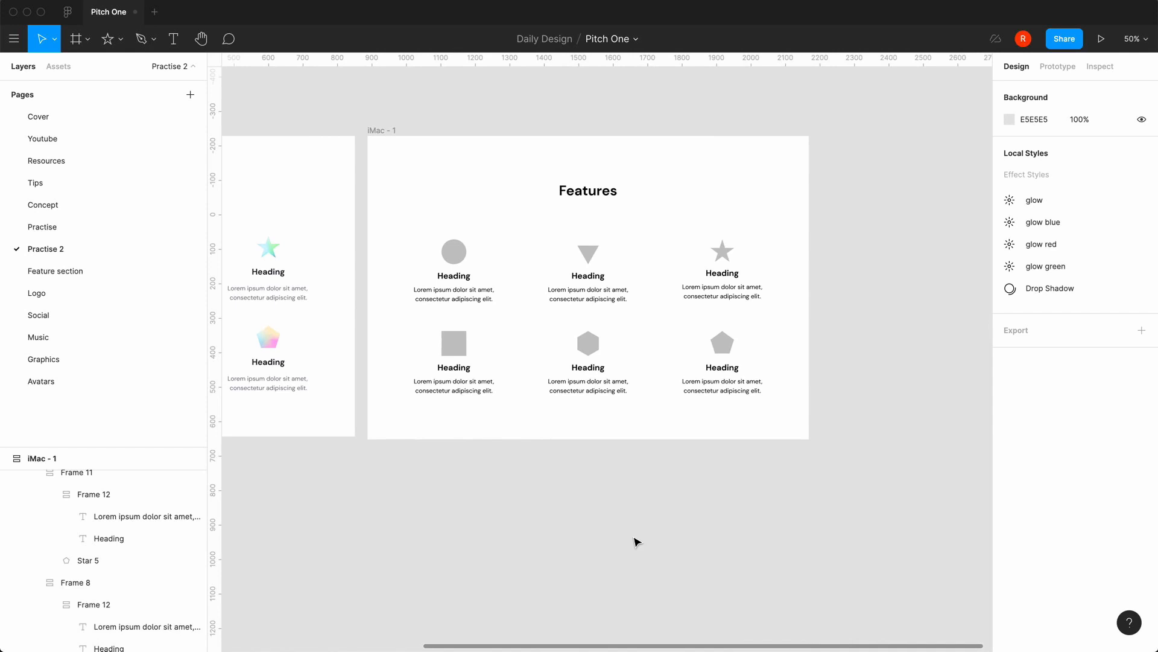
Switch to Finder, open the mesh-gradients folder under Documents > resources, and reposition the window over the design.
{"action": "mouse_move", "coordinate": [338, 643]}
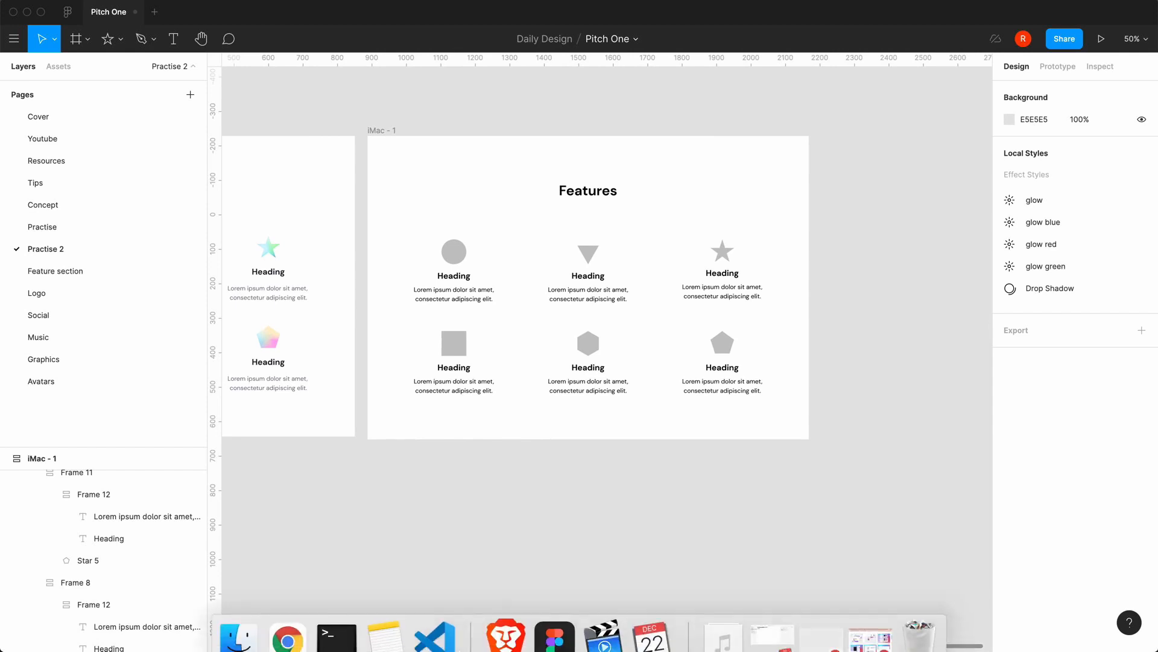
{"action": "left_click", "coordinate": [241, 625]}
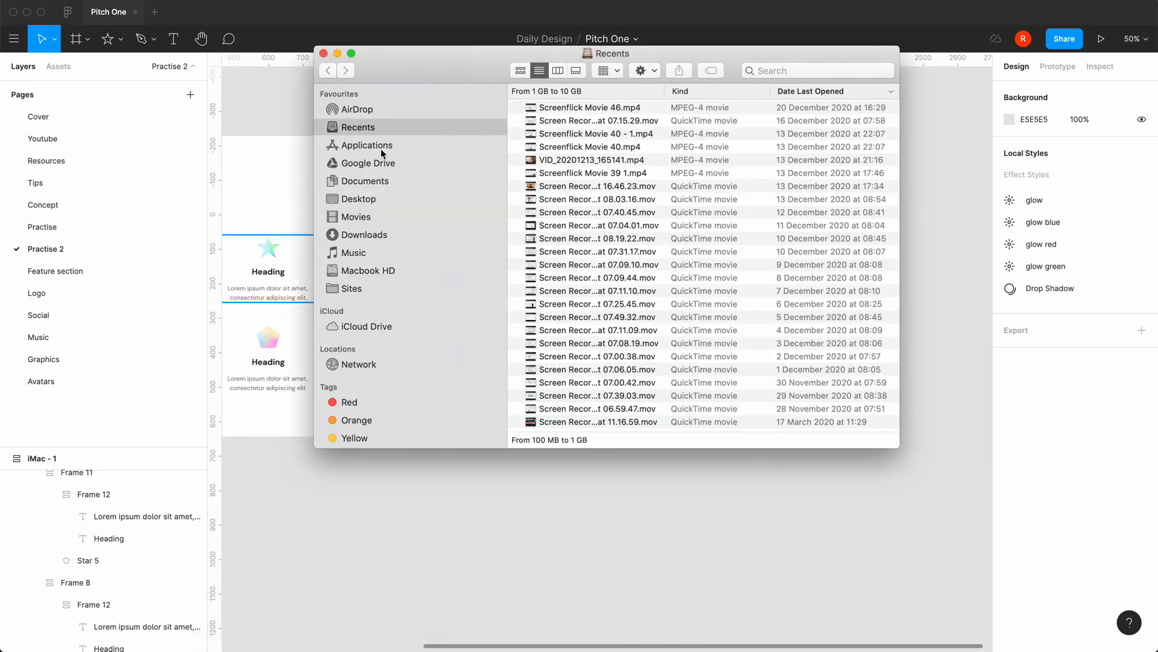
{"action": "left_click", "coordinate": [376, 183]}
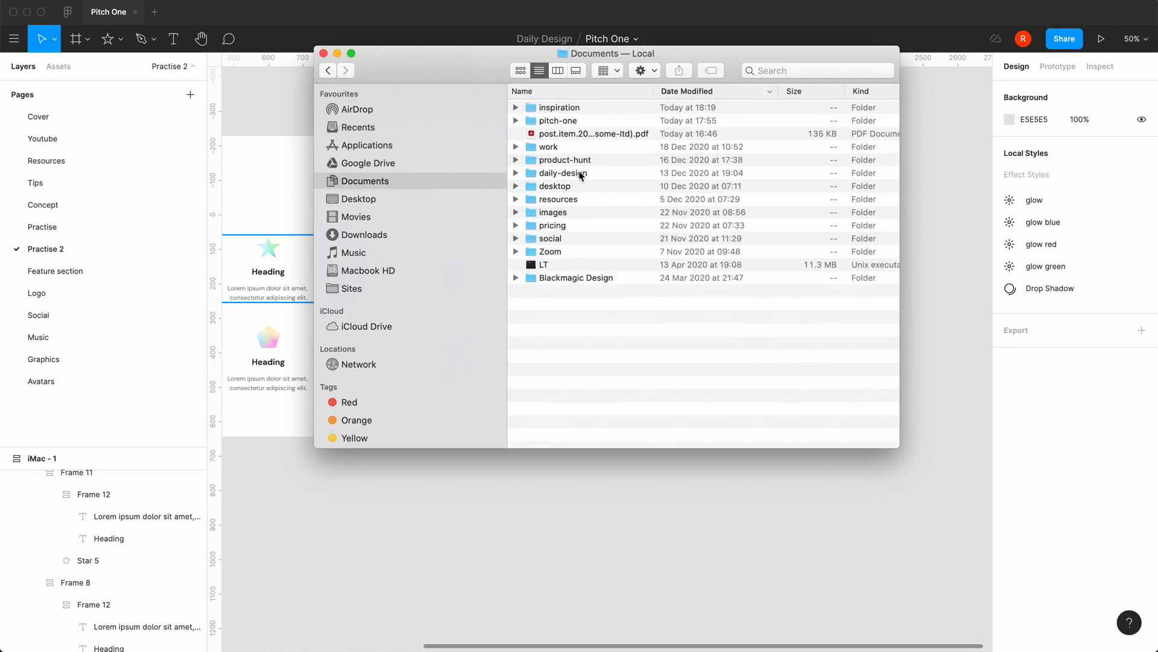
{"action": "double_click", "coordinate": [560, 201]}
{"action": "double_click", "coordinate": [560, 147]}
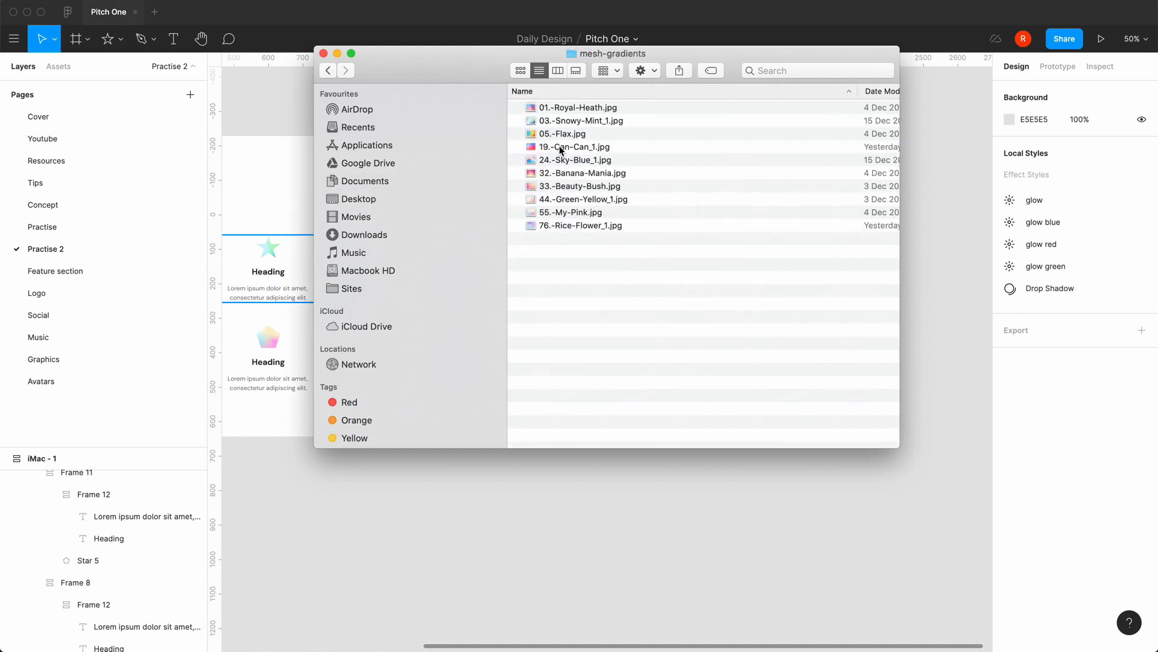
{"action": "left_click_drag", "start_coordinate": [448, 60], "coordinate": [280, 197]}
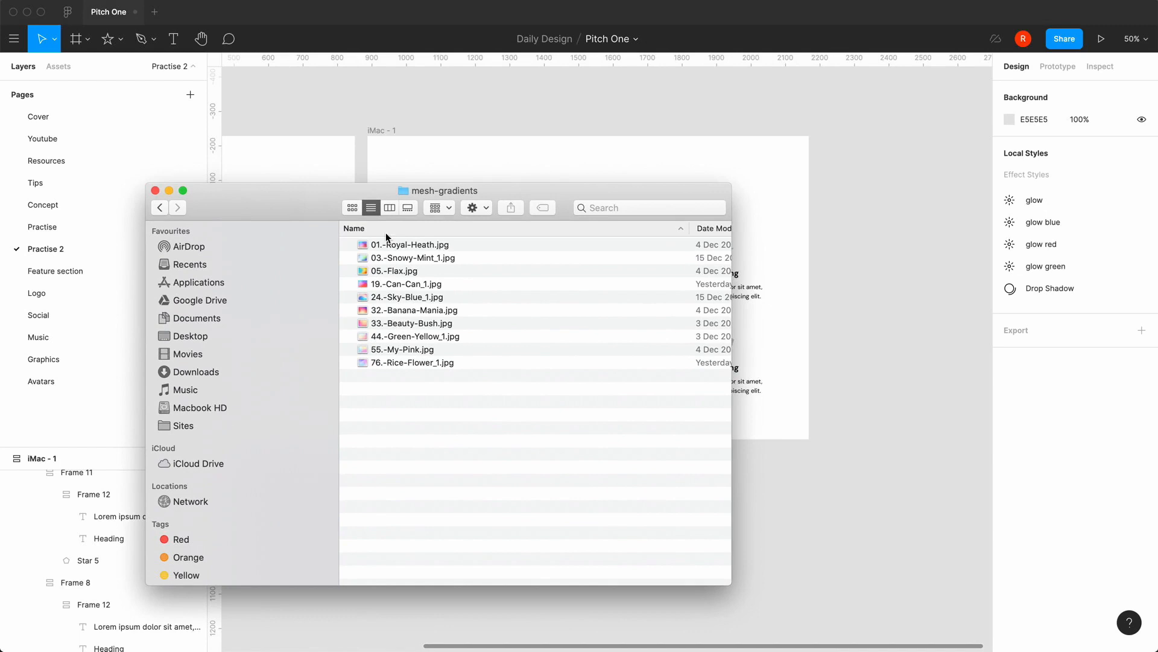
Preview the first two gradient files and import 01.-Royal-Heath.jpg and 03.-Snowy-Mint_1.jpg onto the empty canvas beside the iMac - 1 frame.
{"action": "left_click", "coordinate": [420, 247]}
{"action": "key", "text": "space"}
{"action": "key", "text": "Down"}
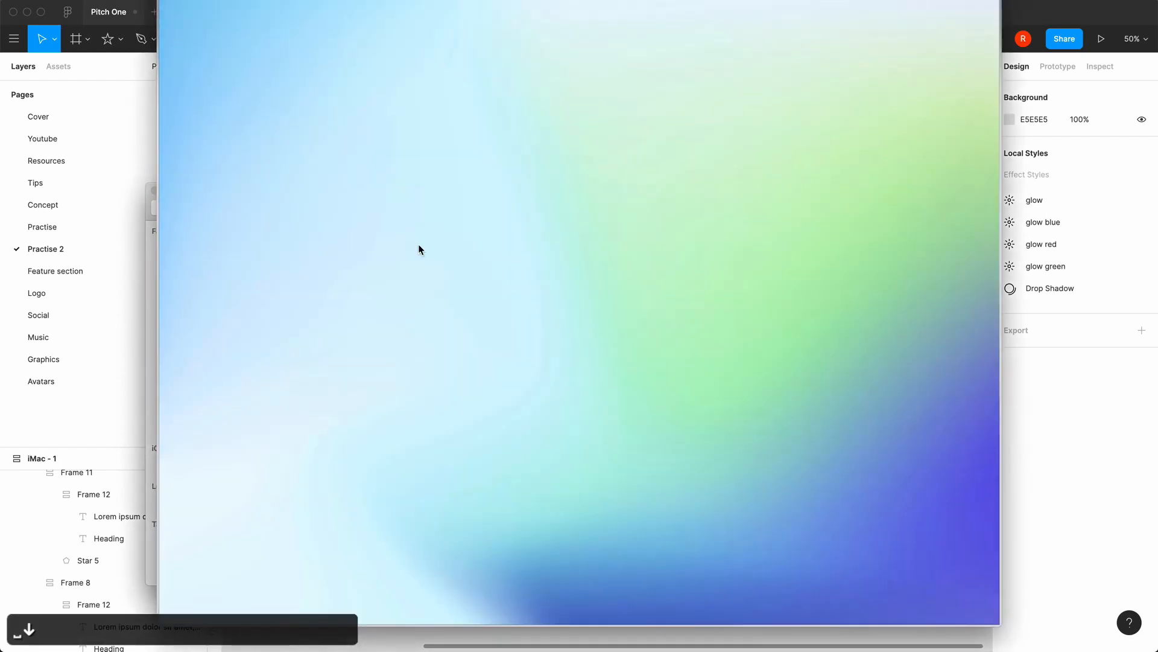
{"action": "key", "text": "space"}
{"action": "left_click", "coordinate": [390, 245], "text": "shift"}
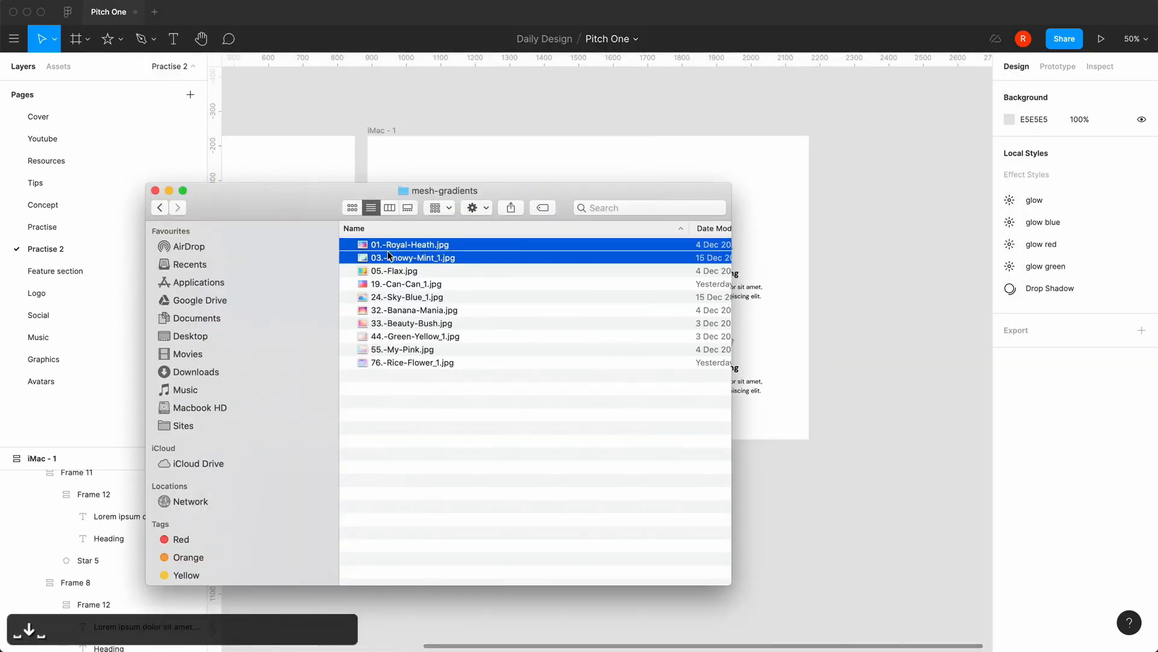
{"action": "left_click_drag", "start_coordinate": [389, 255], "coordinate": [883, 244]}
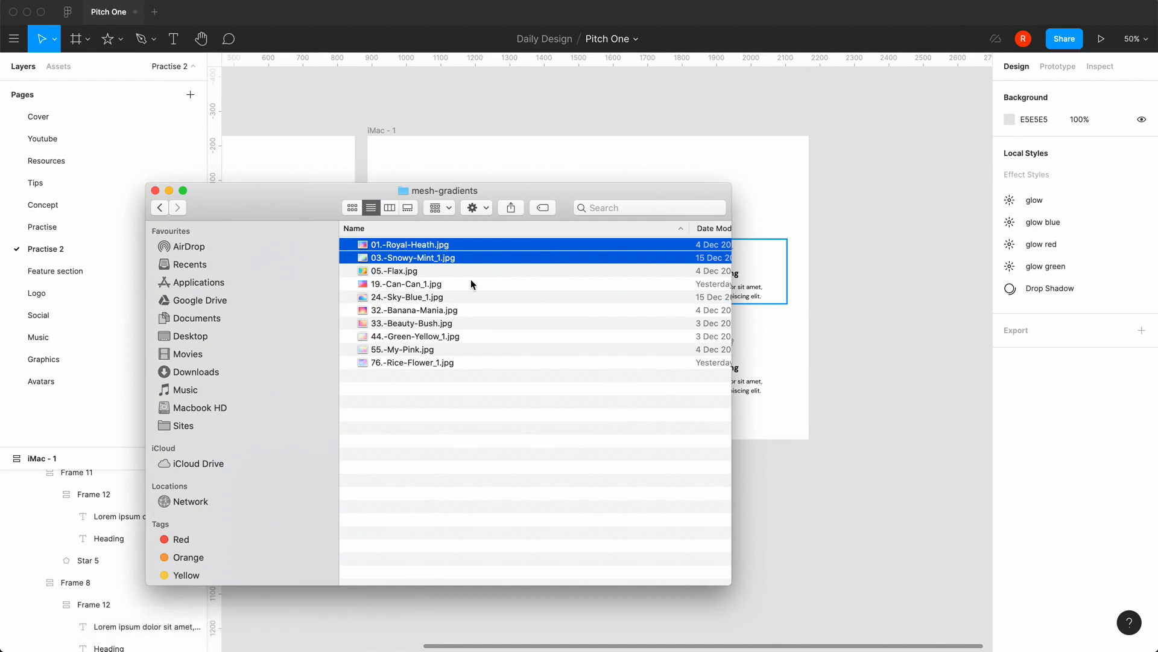
Preview 05.-Flax.jpg and import it from the mesh-gradients folder onto the canvas.
{"action": "left_click", "coordinate": [403, 271]}
{"action": "key", "text": "space"}
{"action": "key", "text": "space"}
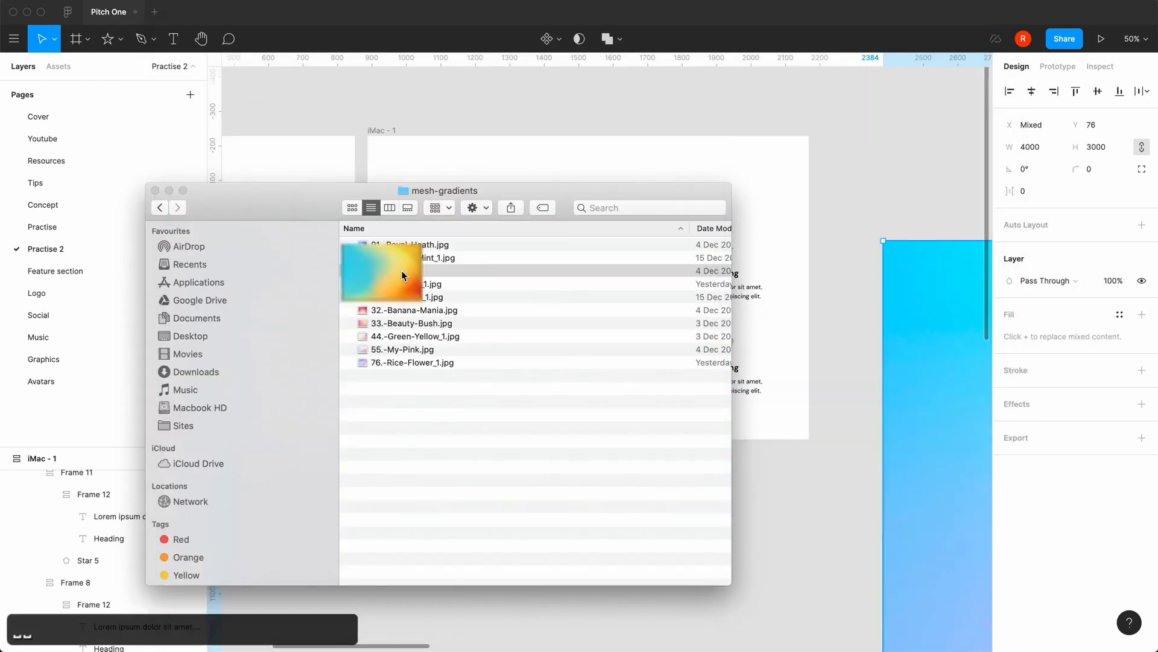
{"action": "left_click_drag", "start_coordinate": [400, 270], "coordinate": [916, 198]}
Preview 19.-Can-Can_1.jpg, and move the imported Flax gradient off the iMac - 1 frame to the empty canvas above the other gradients.
{"action": "left_click", "coordinate": [434, 284]}
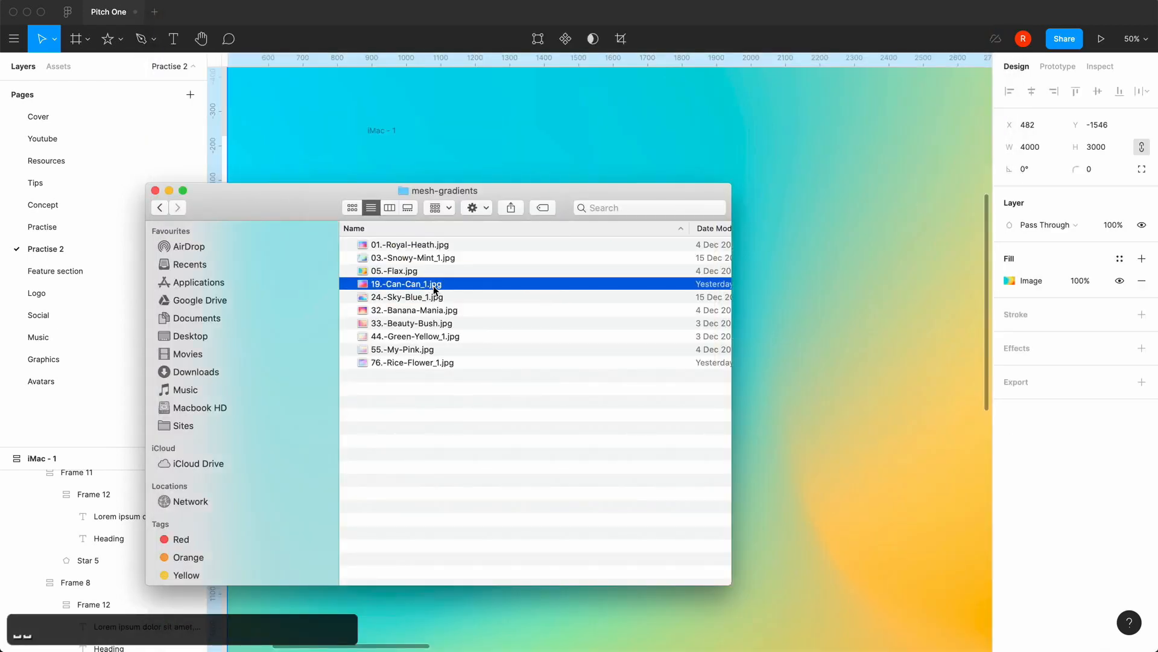
{"action": "key", "text": "space"}
{"action": "key", "text": "space"}
{"action": "left_click", "coordinate": [314, 118]}
{"action": "key", "text": "shift+1"}
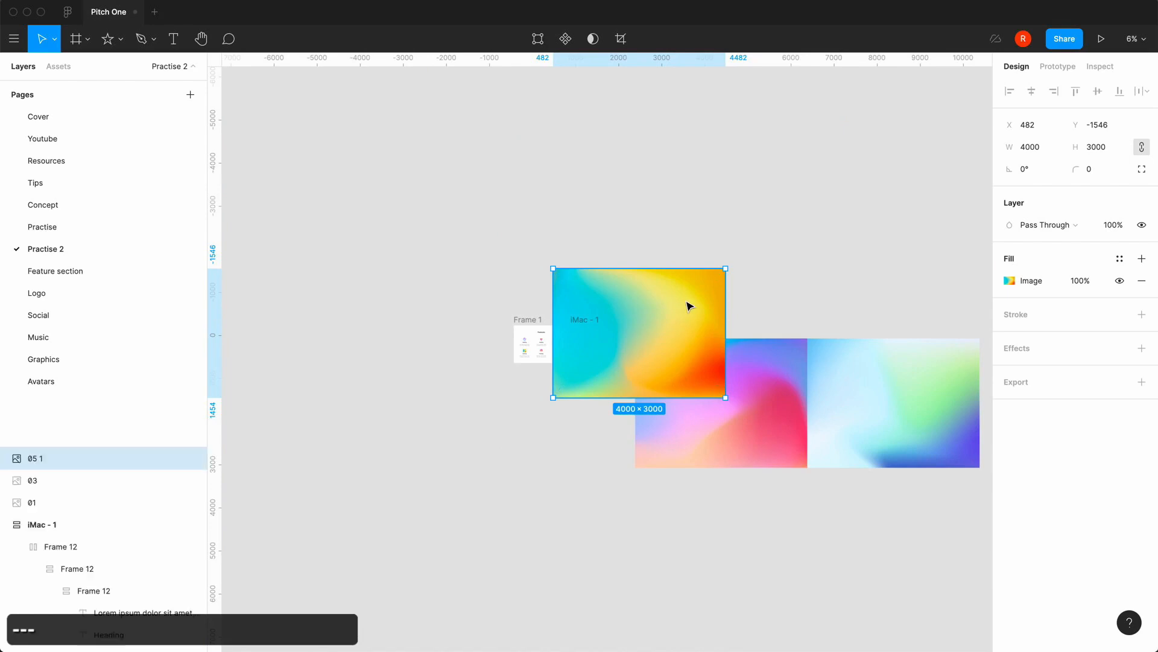
{"action": "left_click_drag", "start_coordinate": [688, 305], "coordinate": [835, 191]}
{"action": "left_click", "coordinate": [512, 461]}
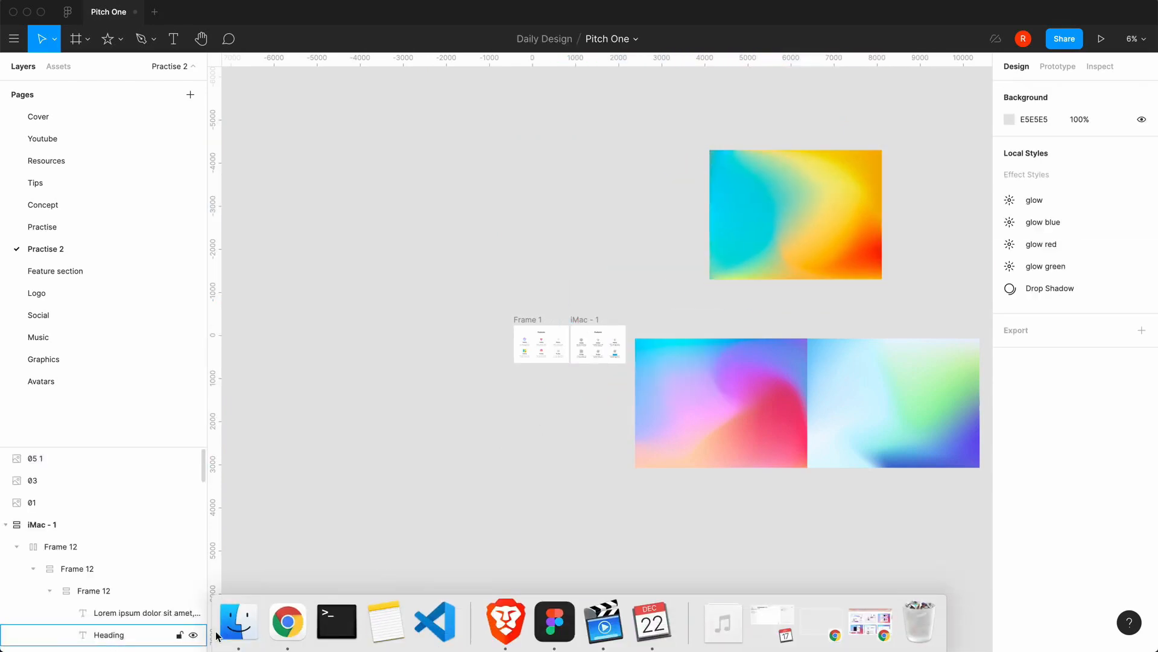
Return to the mesh-gradients folder in Finder, preview 24.-Sky-Blue_1.jpg and import it onto the canvas over the Snowy-Mint gradient's lower edge.
{"action": "left_click", "coordinate": [236, 632]}
{"action": "left_click", "coordinate": [426, 314]}
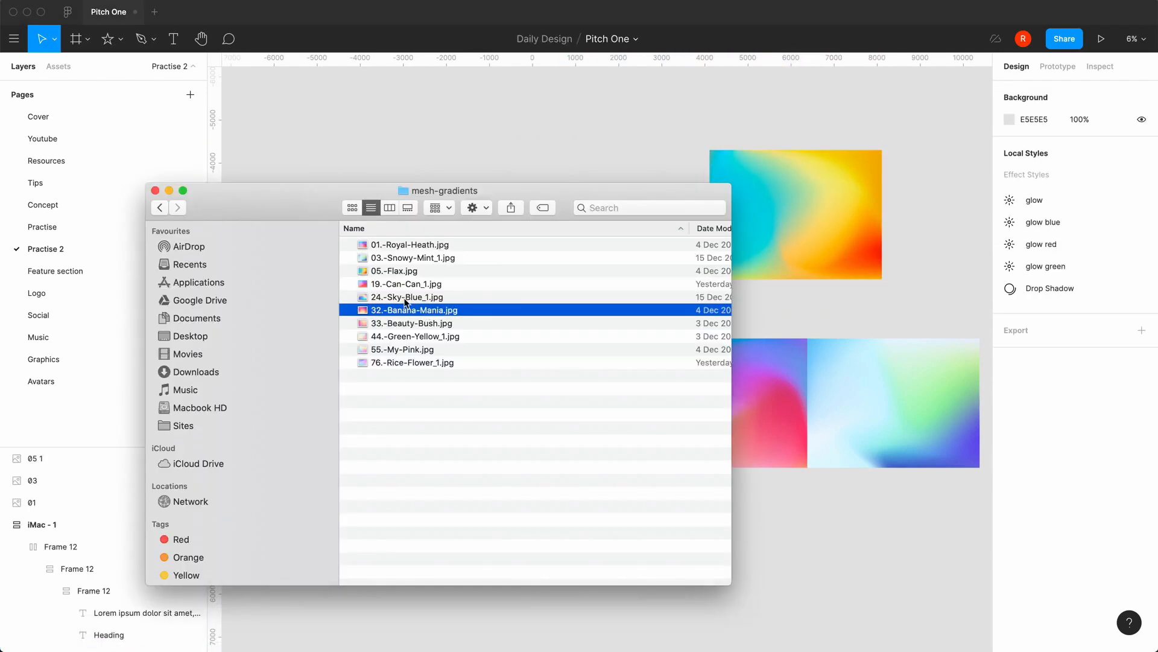
{"action": "left_click", "coordinate": [403, 298]}
{"action": "key", "text": "space"}
{"action": "key", "text": "space"}
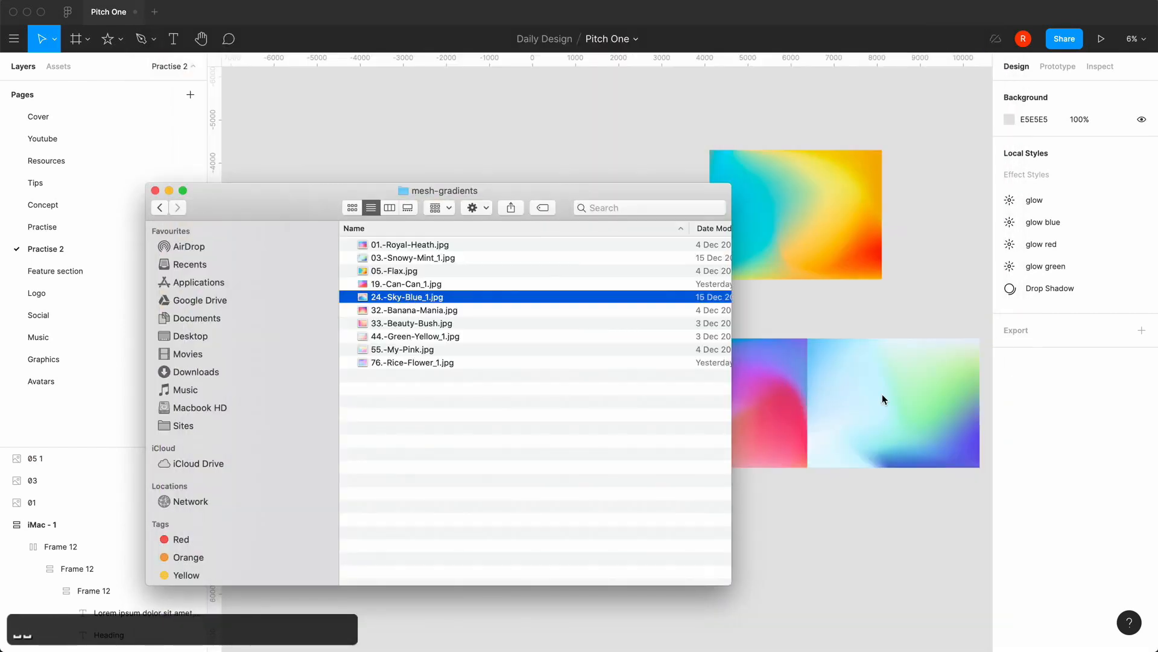
{"action": "left_click", "coordinate": [908, 400]}
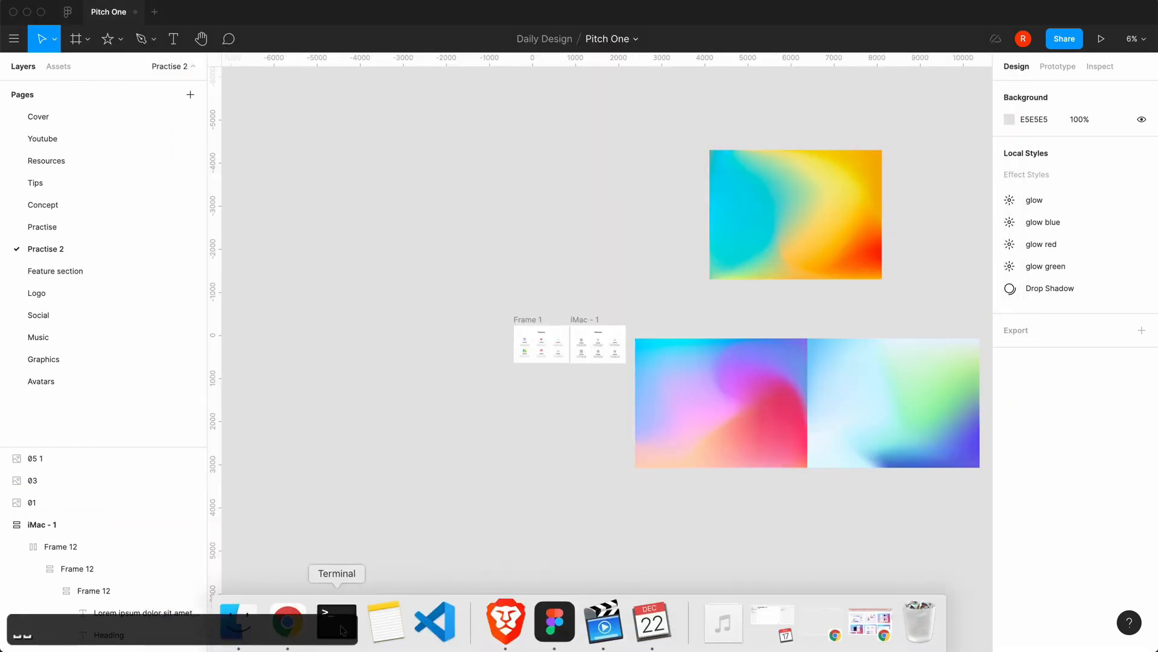
{"action": "left_click", "coordinate": [238, 624]}
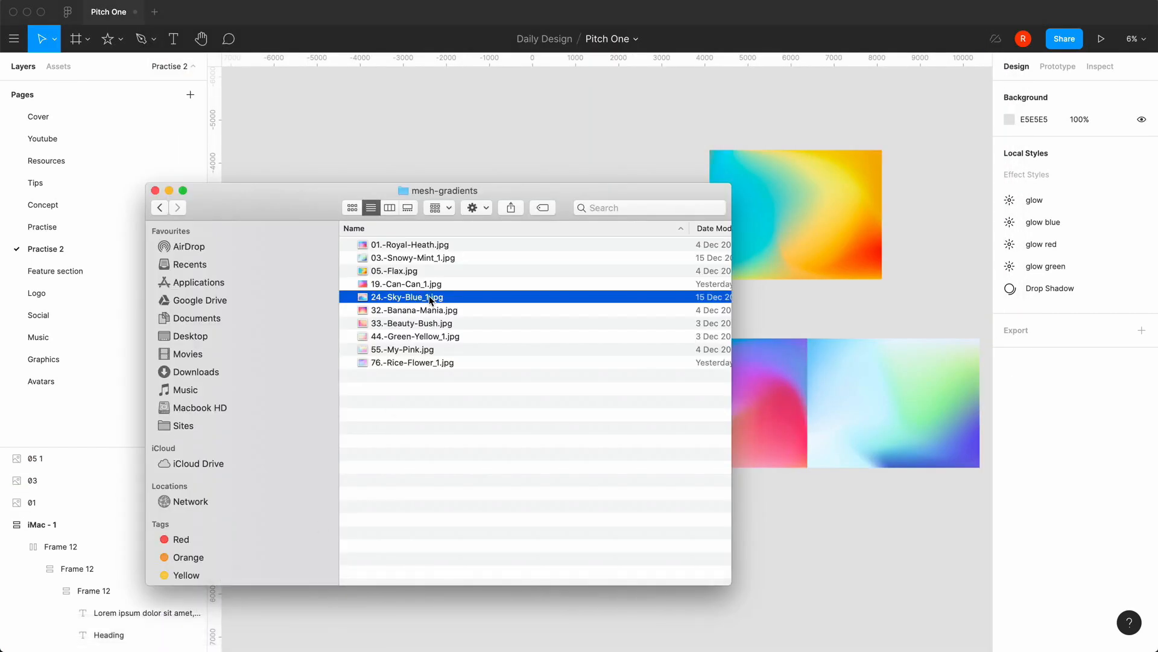
{"action": "left_click_drag", "start_coordinate": [429, 295], "coordinate": [896, 505]}
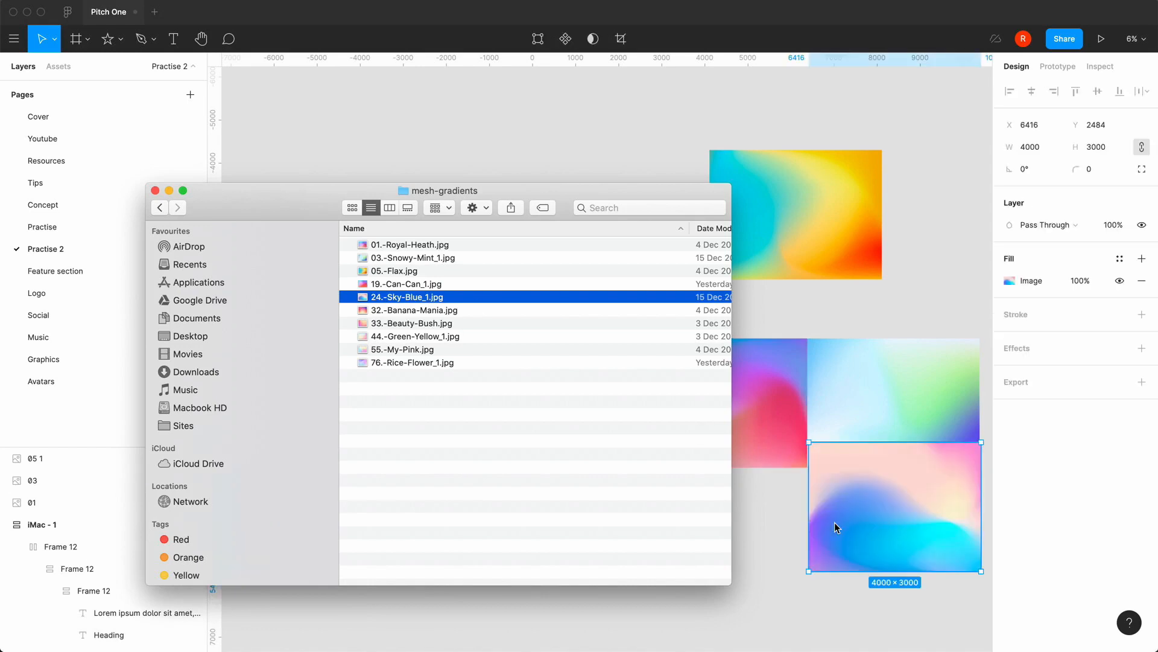
Move the Finder window aside, preview 32.-Banana-Mania.jpg and import it onto the canvas below the Royal-Heath gradient.
{"action": "left_click_drag", "start_coordinate": [636, 188], "coordinate": [572, 131]}
{"action": "left_click", "coordinate": [356, 255]}
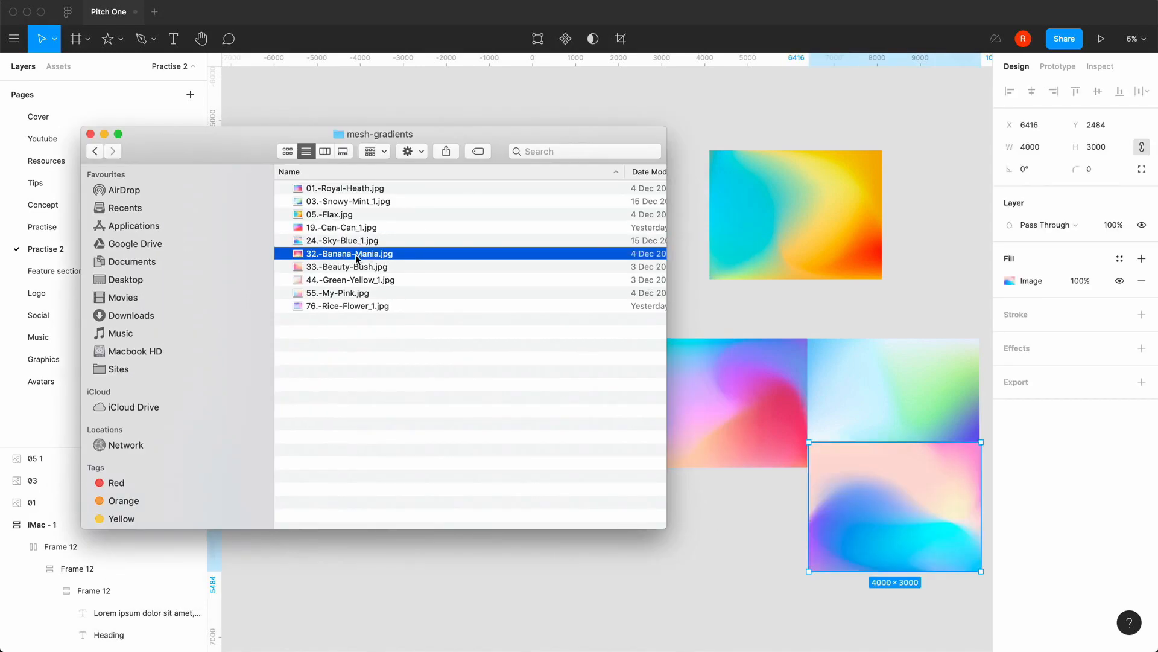
{"action": "key", "text": "space"}
{"action": "key", "text": "space"}
{"action": "left_click_drag", "start_coordinate": [356, 255], "coordinate": [712, 551]}
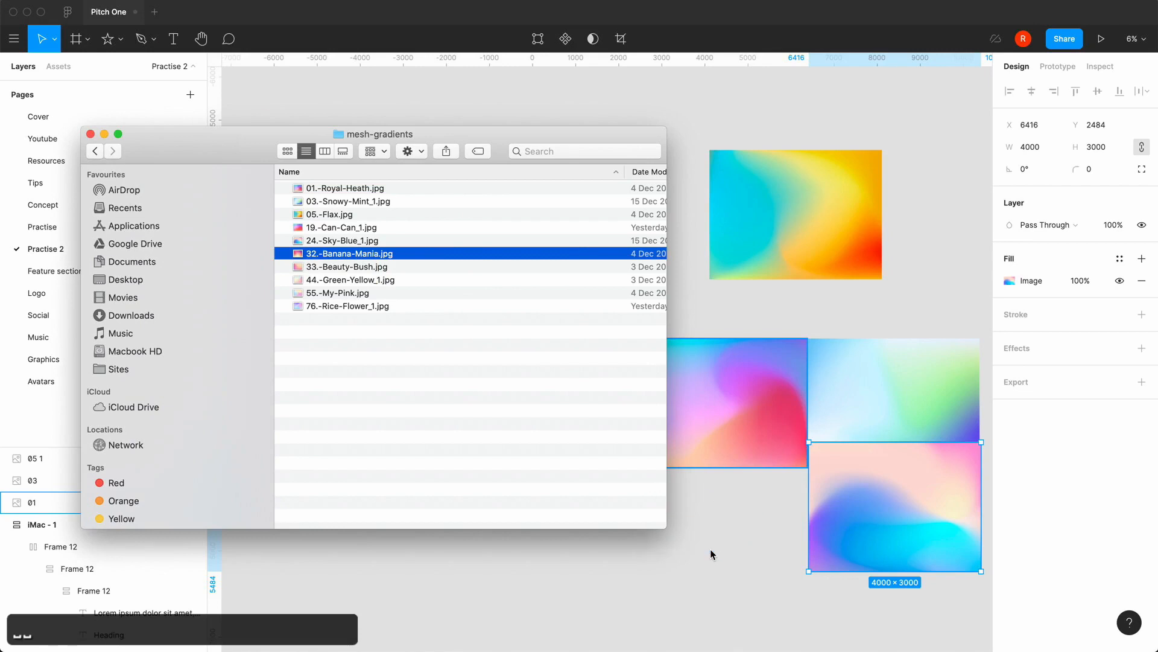
Preview 44.-Green-Yellow_1.jpg, 55.-My-Pink.jpg and 76.-Rice-Flower_1.jpg, import only Rice-Flower beside the Flax gradient, and close the Finder window.
{"action": "left_click", "coordinate": [334, 279]}
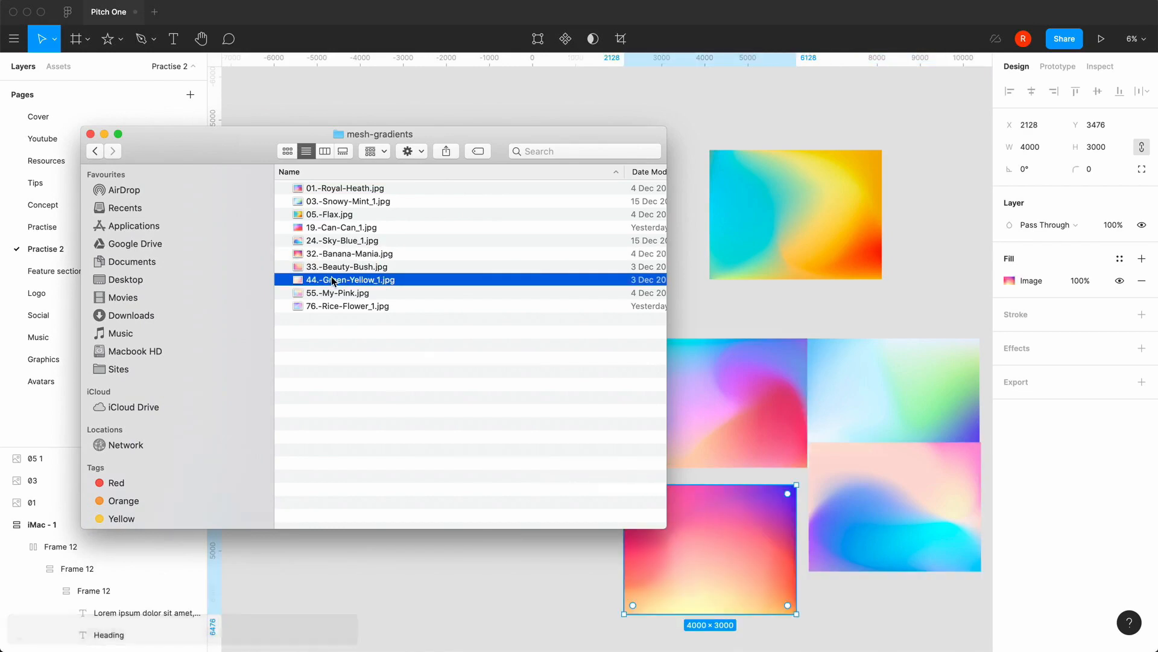
{"action": "key", "text": "space"}
{"action": "key", "text": "space"}
{"action": "left_click", "coordinate": [333, 294]}
{"action": "key", "text": "space"}
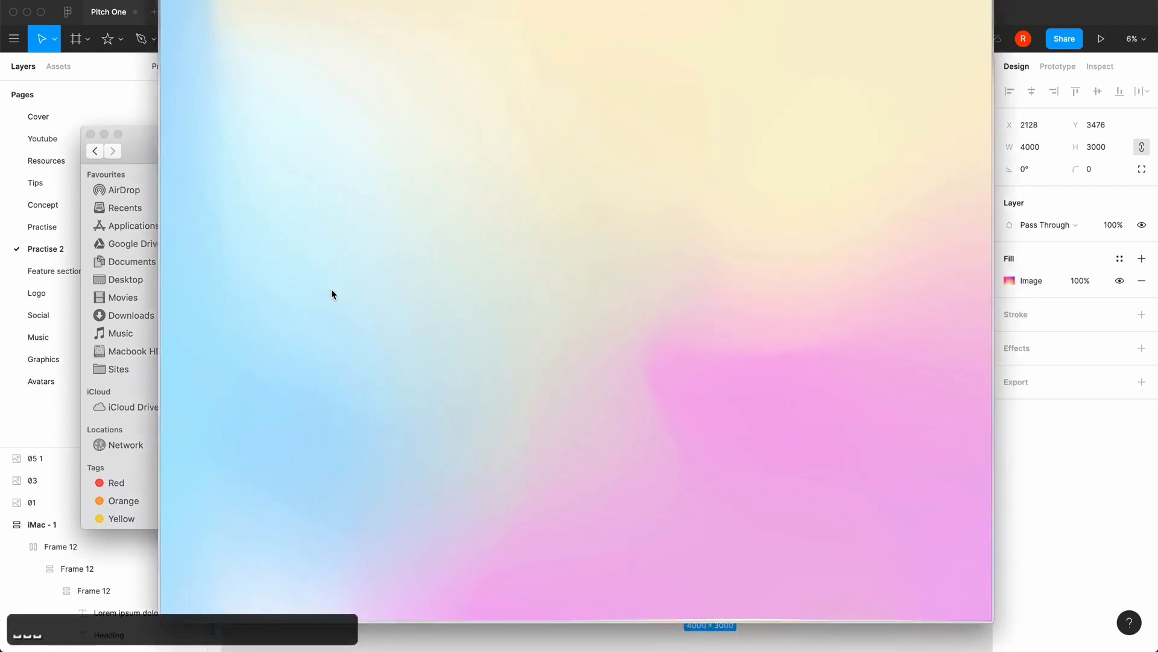
{"action": "key", "text": "space"}
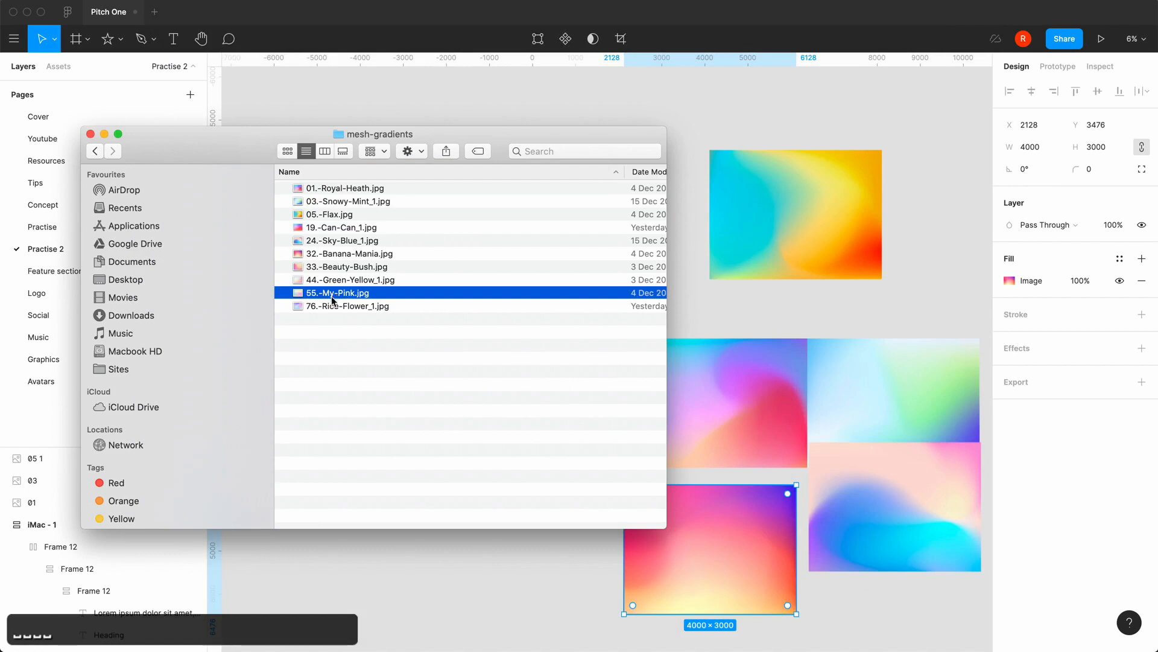
{"action": "left_click", "coordinate": [331, 309]}
{"action": "key", "text": "space"}
{"action": "key", "text": "space"}
{"action": "left_click_drag", "start_coordinate": [331, 309], "coordinate": [967, 120]}
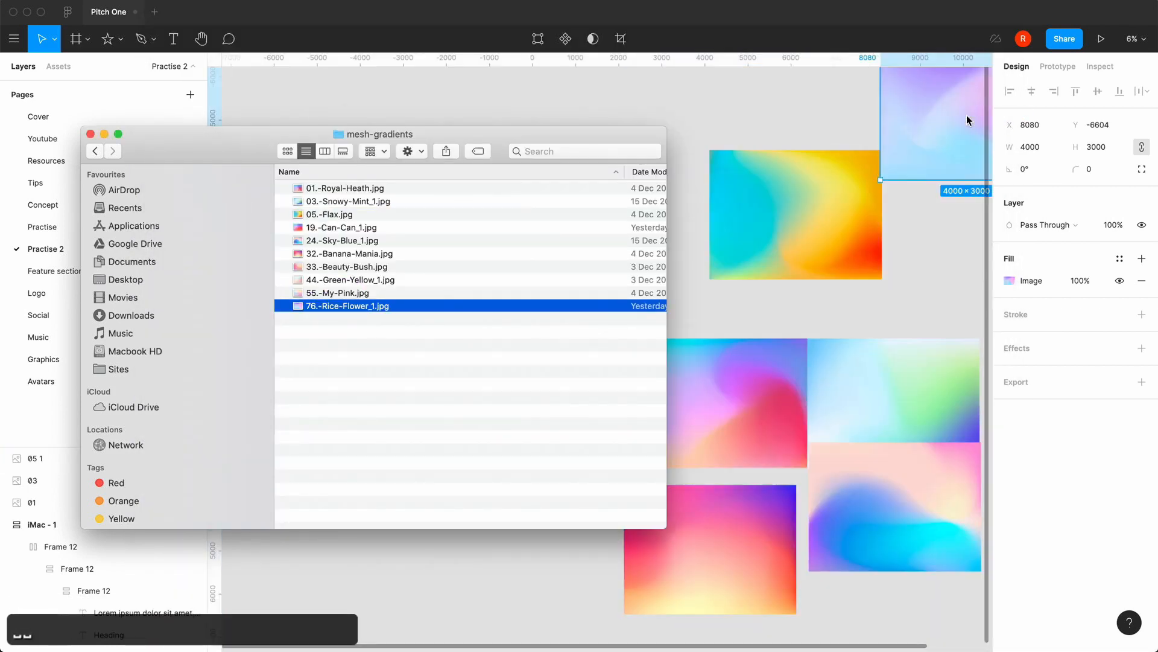
{"action": "left_click", "coordinate": [90, 133]}
Arrange the six imported gradient images in a horizontal auto-layout frame and move it above the two design frames.
{"action": "scroll", "coordinate": [667, 266], "scroll_direction": "right", "scroll_amount": 5}
{"action": "left_click", "coordinate": [814, 296]}
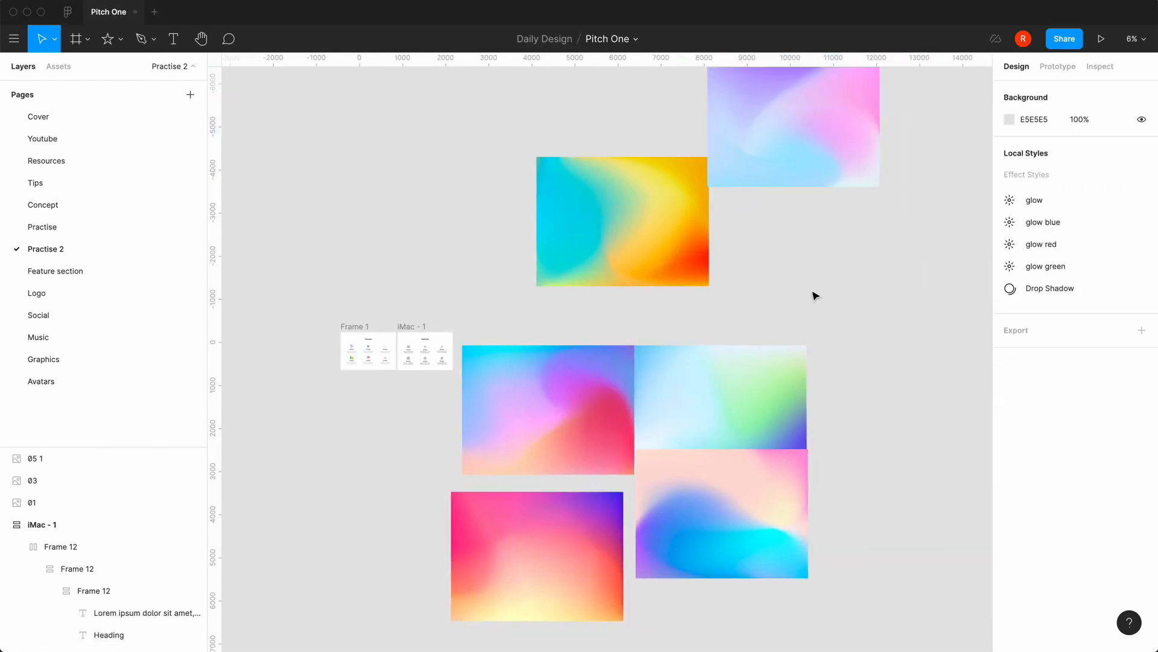
{"action": "key", "text": "minus"}
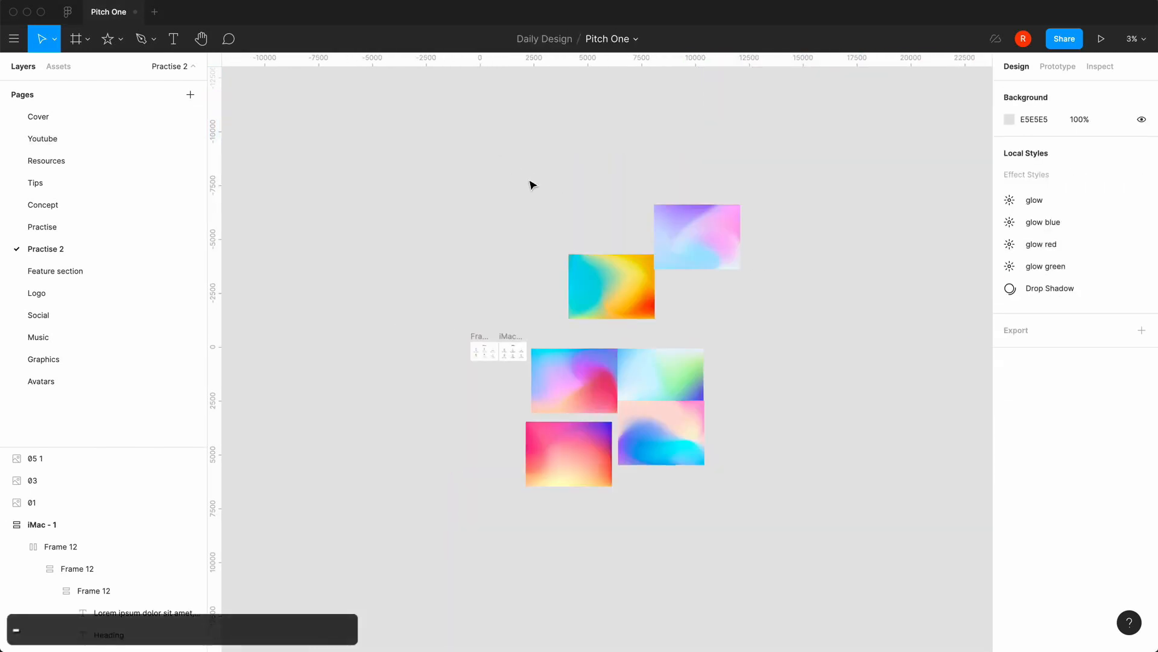
{"action": "left_click_drag", "start_coordinate": [530, 183], "coordinate": [772, 541]}
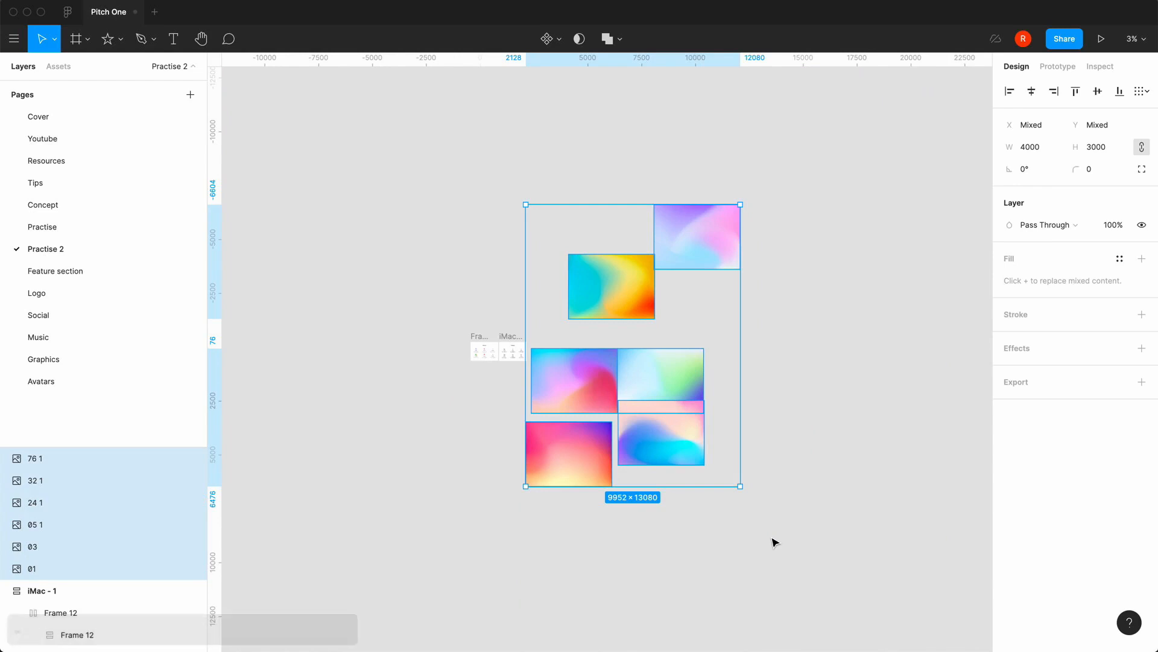
{"action": "key", "text": "shift+a"}
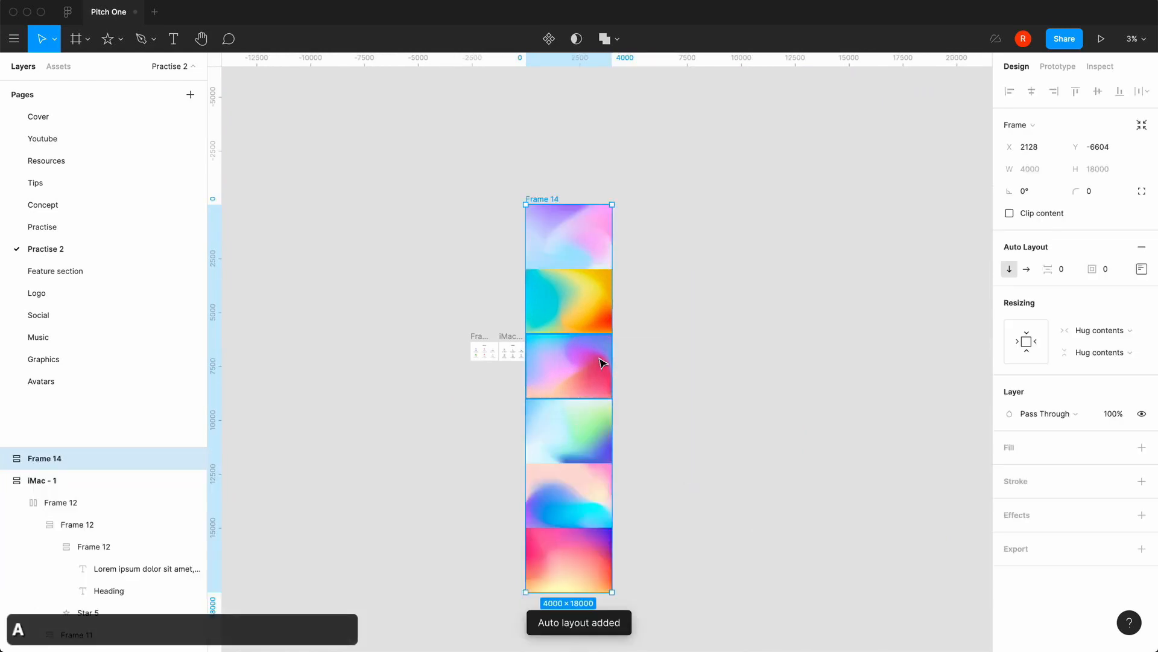
{"action": "left_click", "coordinate": [1027, 269]}
{"action": "left_click_drag", "start_coordinate": [747, 231], "coordinate": [524, 288]}
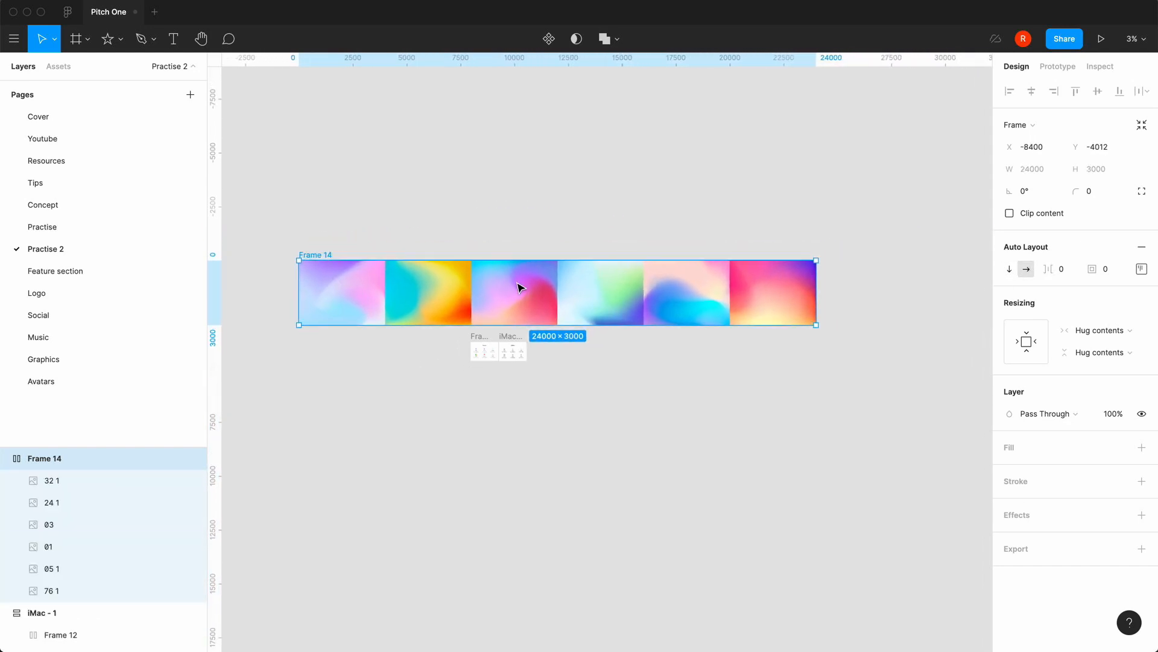
Create a colour style named "mesh 1" from the fill of the first, lilac-and-blue gradient image in the row.
{"action": "left_click", "coordinate": [470, 435]}
{"action": "key", "text": "super+equal"}
{"action": "scroll", "coordinate": [471, 434], "scroll_direction": "left", "scroll_amount": 10}
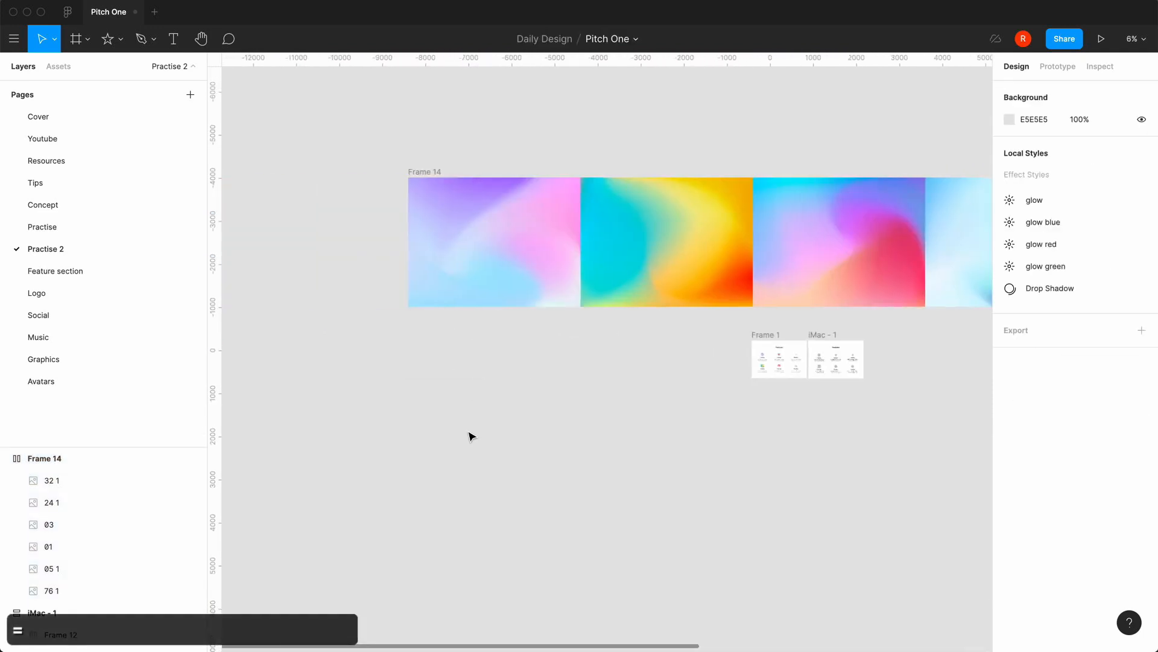
{"action": "left_click", "coordinate": [491, 300]}
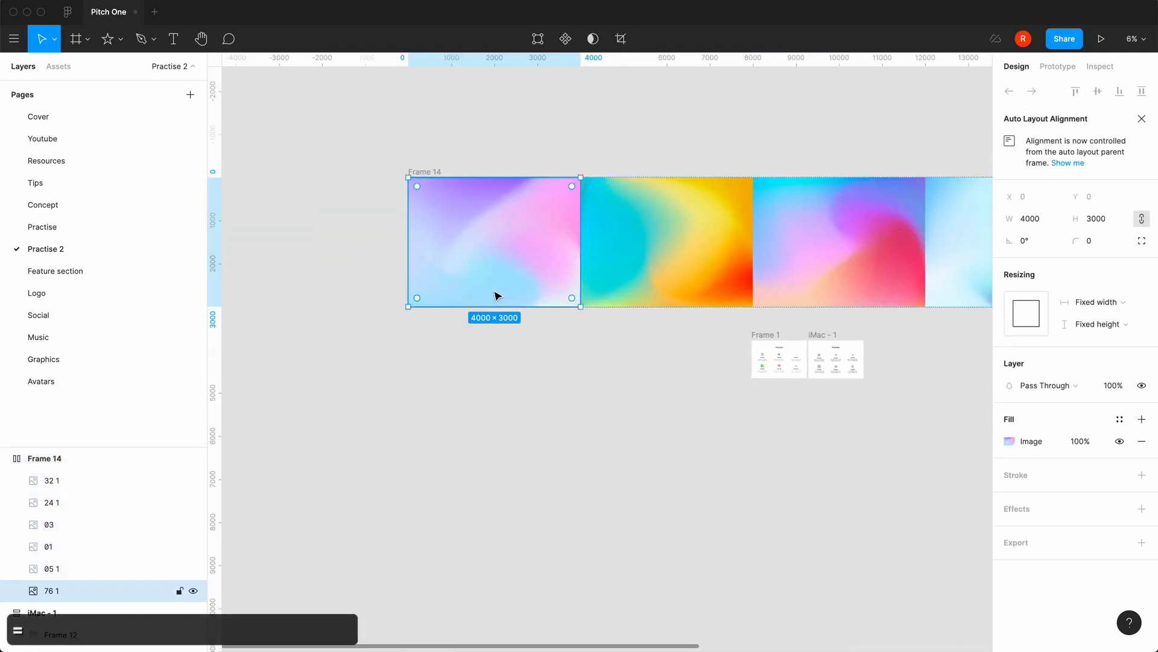
{"action": "left_click", "coordinate": [1120, 420]}
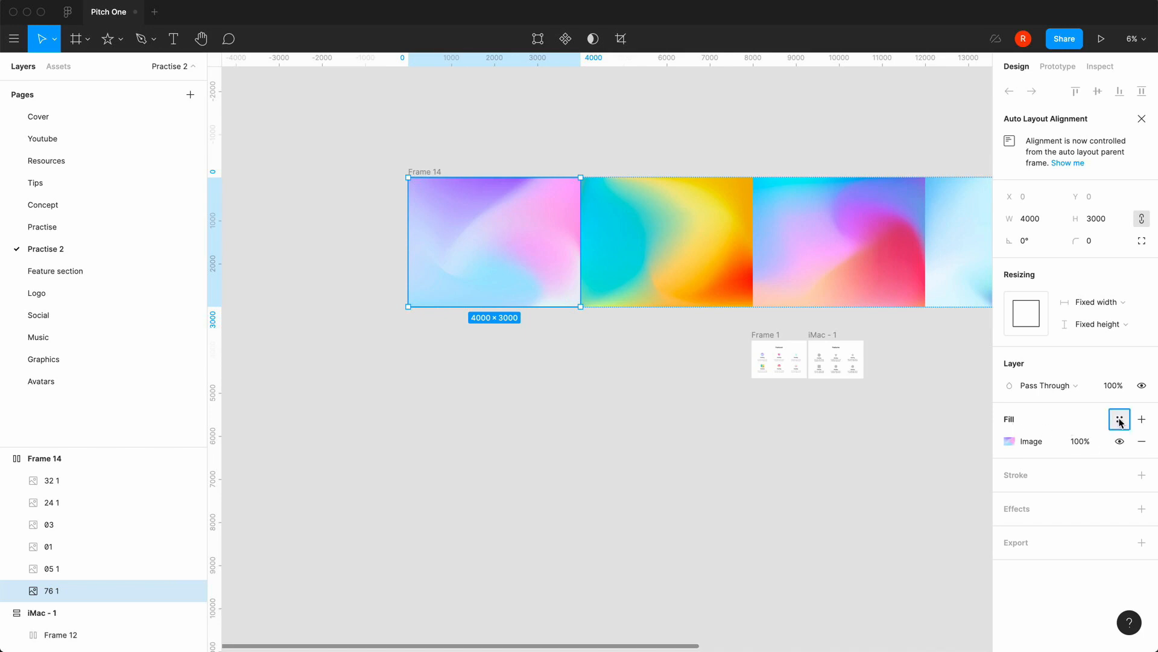
{"action": "left_click", "coordinate": [1137, 400]}
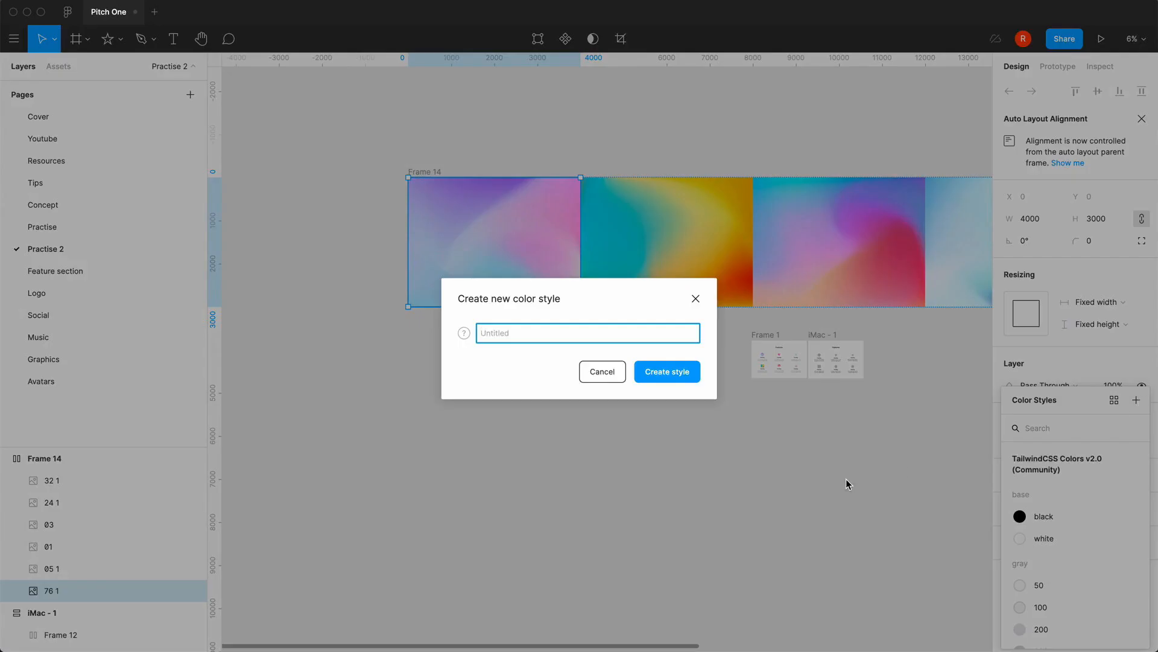
{"action": "type", "text": "mesh 1"}
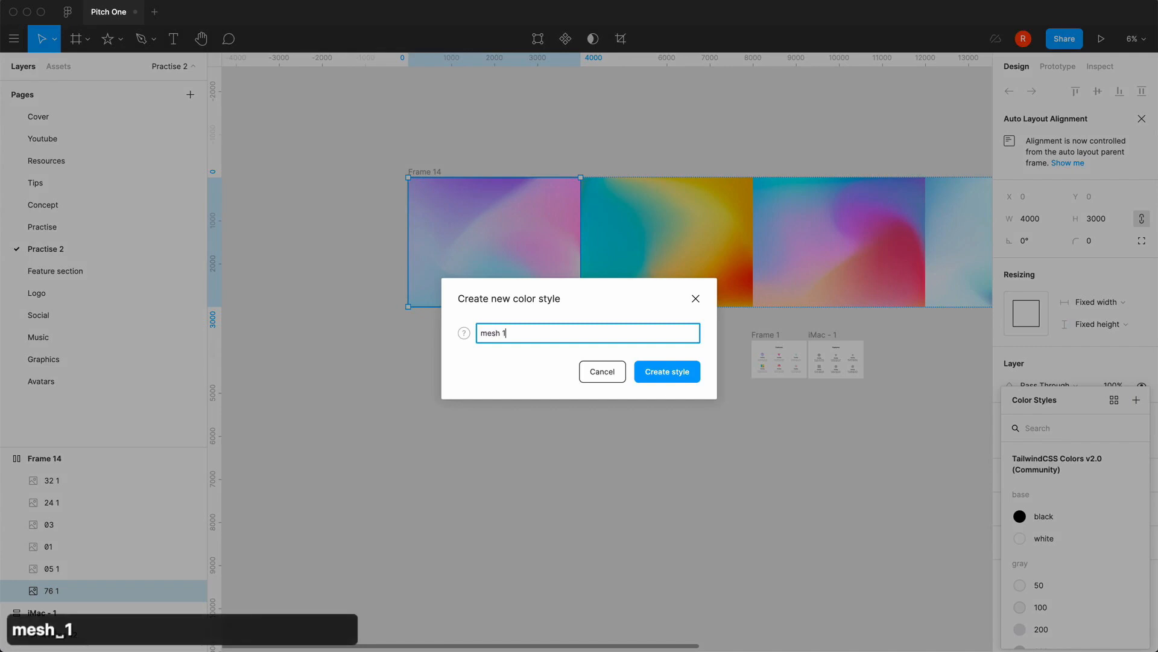
{"action": "key", "text": "Return"}
Create a colour style named "mesh 2" from the teal-and-yellow gradient image's fill.
{"action": "left_click", "coordinate": [667, 260]}
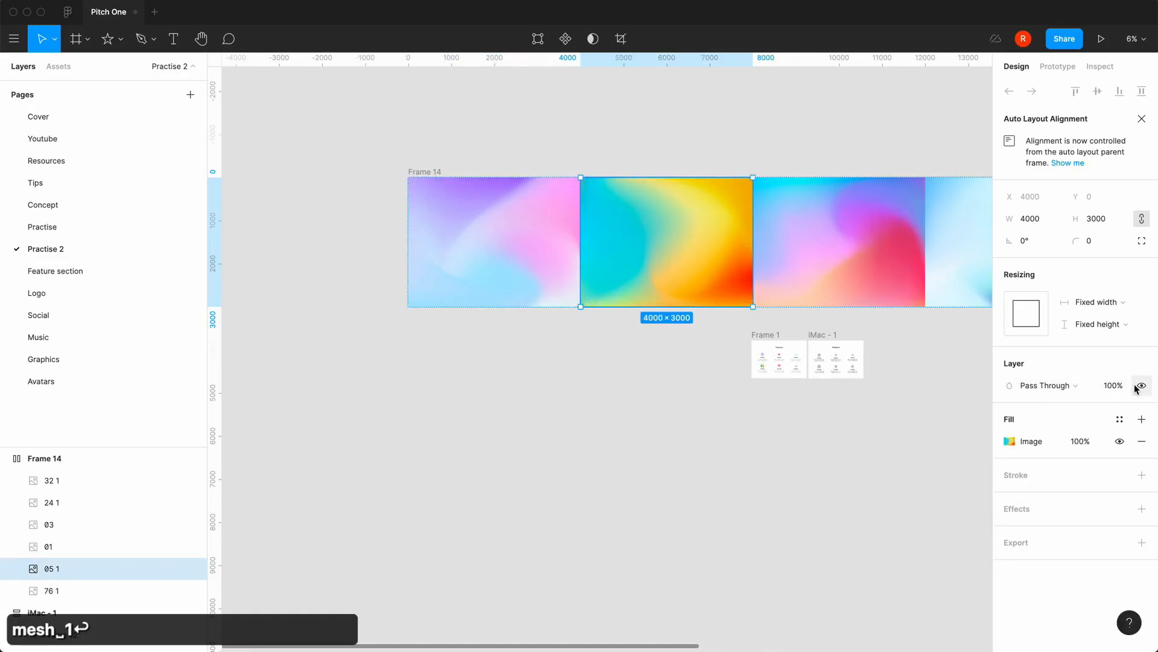
{"action": "left_click", "coordinate": [1117, 424]}
{"action": "left_click", "coordinate": [1137, 401]}
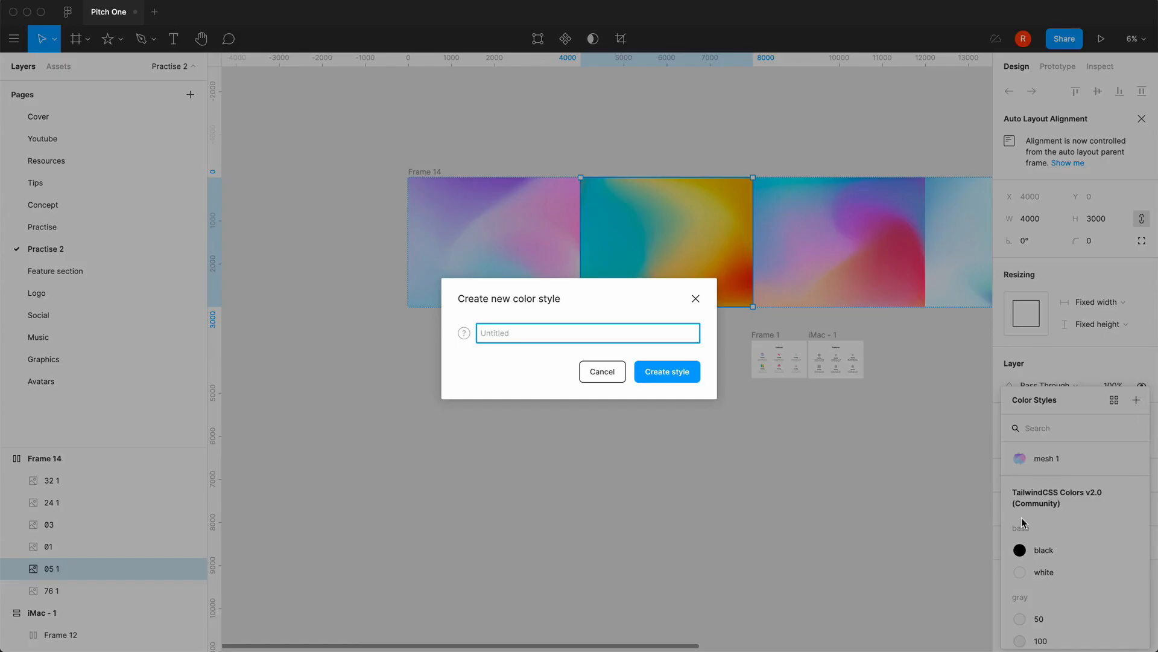
{"action": "type", "text": "mesh 2"}
{"action": "key", "text": "Return"}
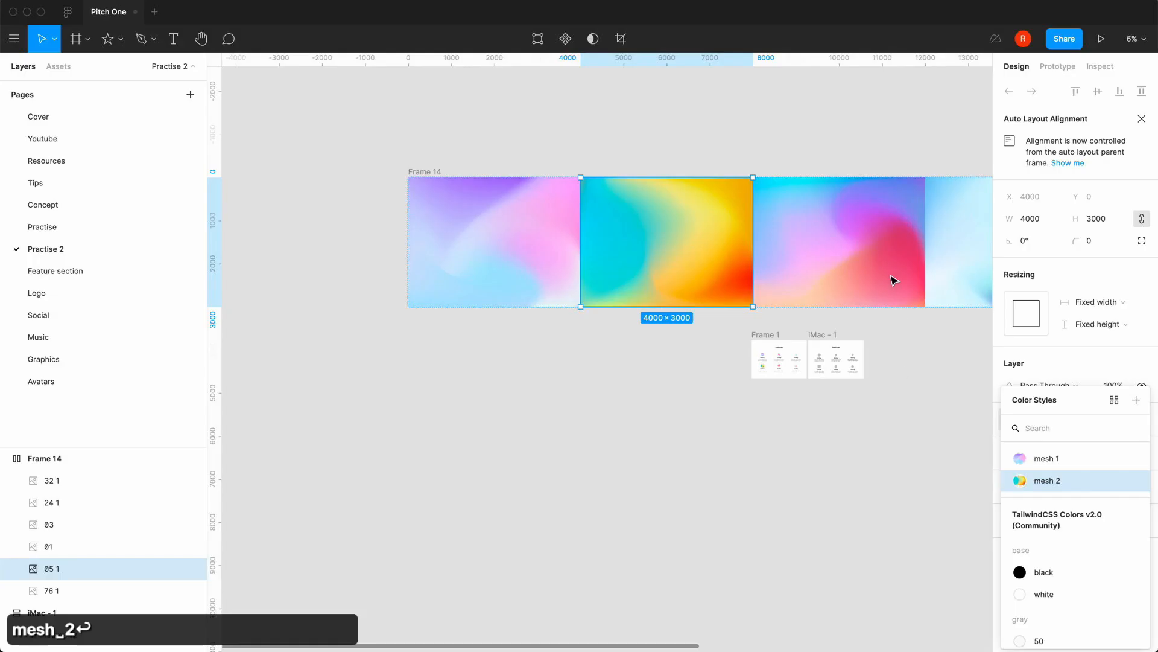
Create a colour style named "mesh 3" from the fill of the third gradient image, the blue, purple and red one.
{"action": "left_click", "coordinate": [893, 279]}
{"action": "left_click", "coordinate": [1124, 423]}
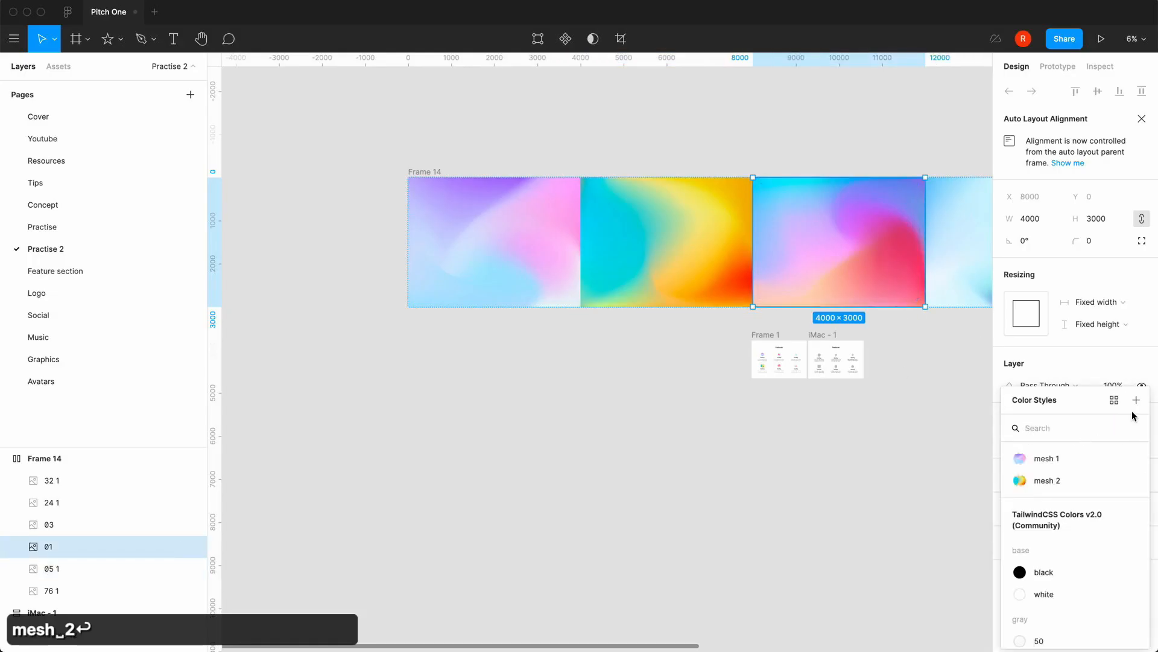
{"action": "left_click", "coordinate": [1136, 401]}
{"action": "type", "text": "mesh 3"}
{"action": "key", "text": "Return"}
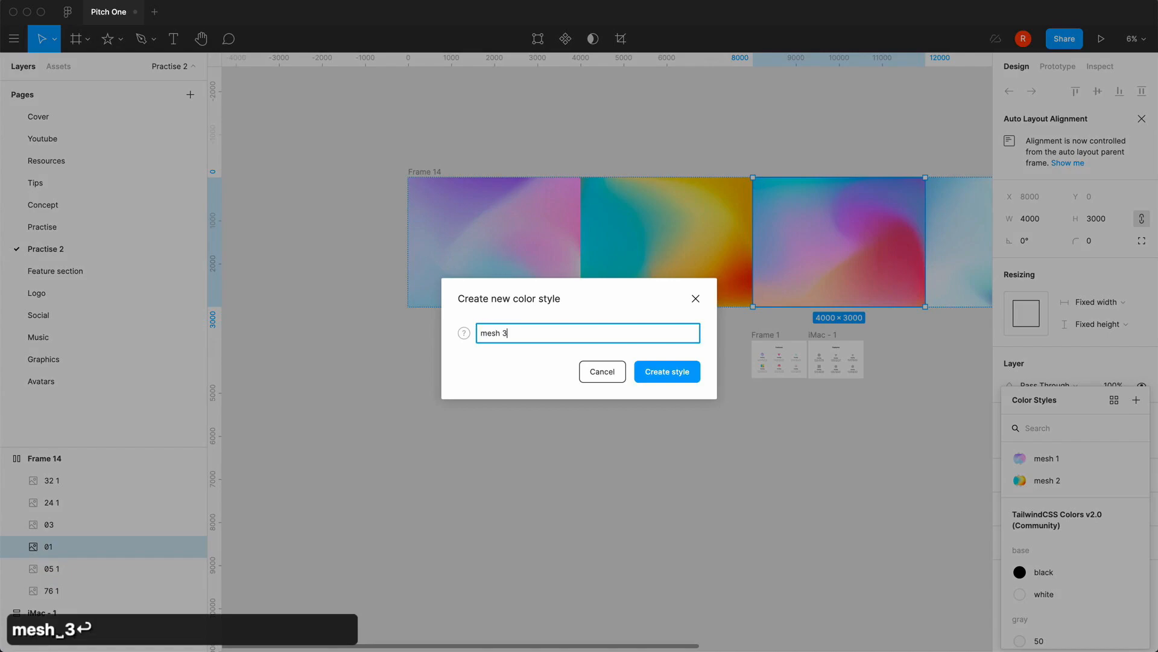
Save the fill of the fourth, pale-blue-and-green gradient image as a colour style named "mesh 4", removing any extra fill layer first.
{"action": "scroll", "coordinate": [853, 516], "scroll_direction": "right", "scroll_amount": 3}
{"action": "left_click", "coordinate": [810, 267]}
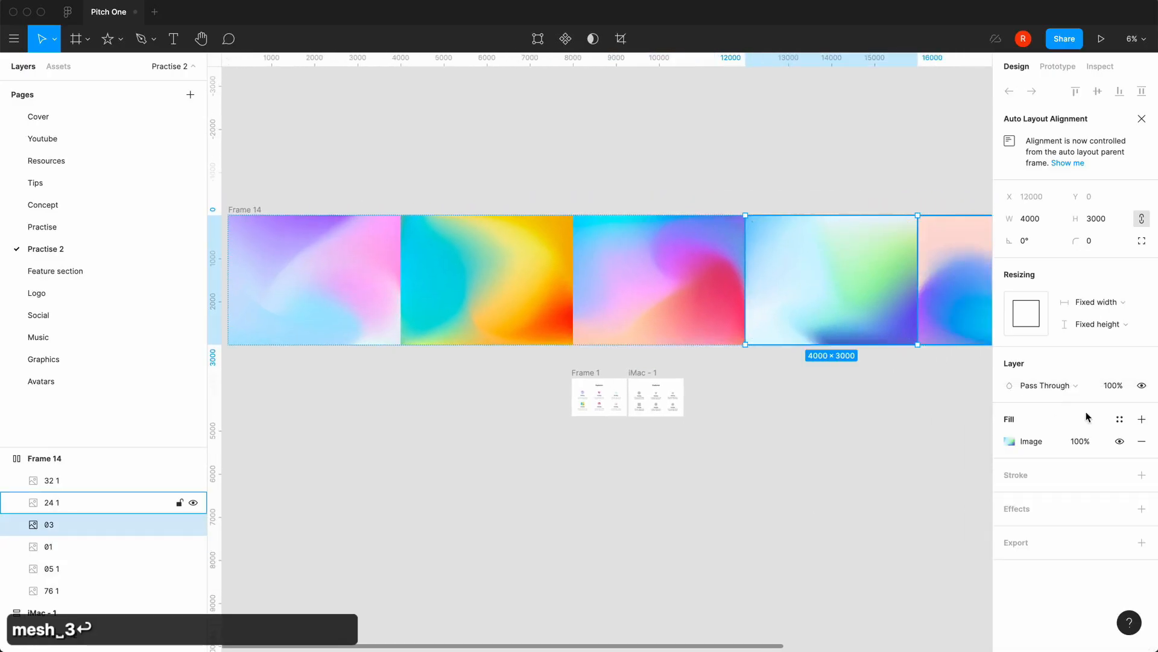
{"action": "left_click", "coordinate": [1142, 418]}
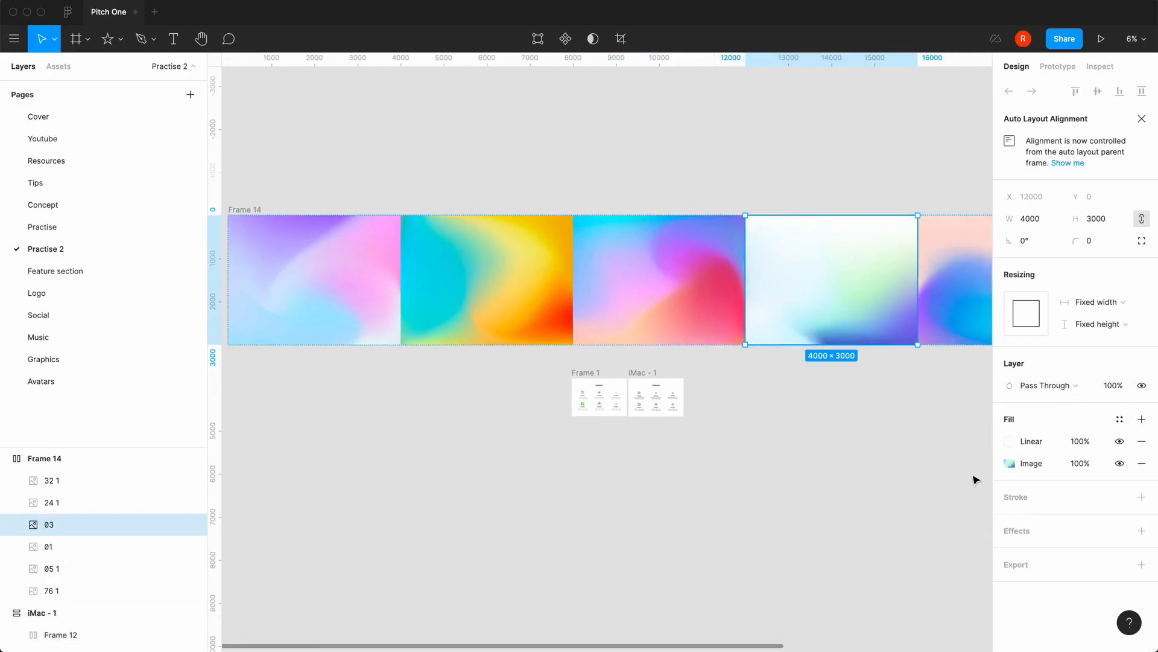
{"action": "left_click", "coordinate": [1142, 441]}
{"action": "left_click", "coordinate": [1119, 419]}
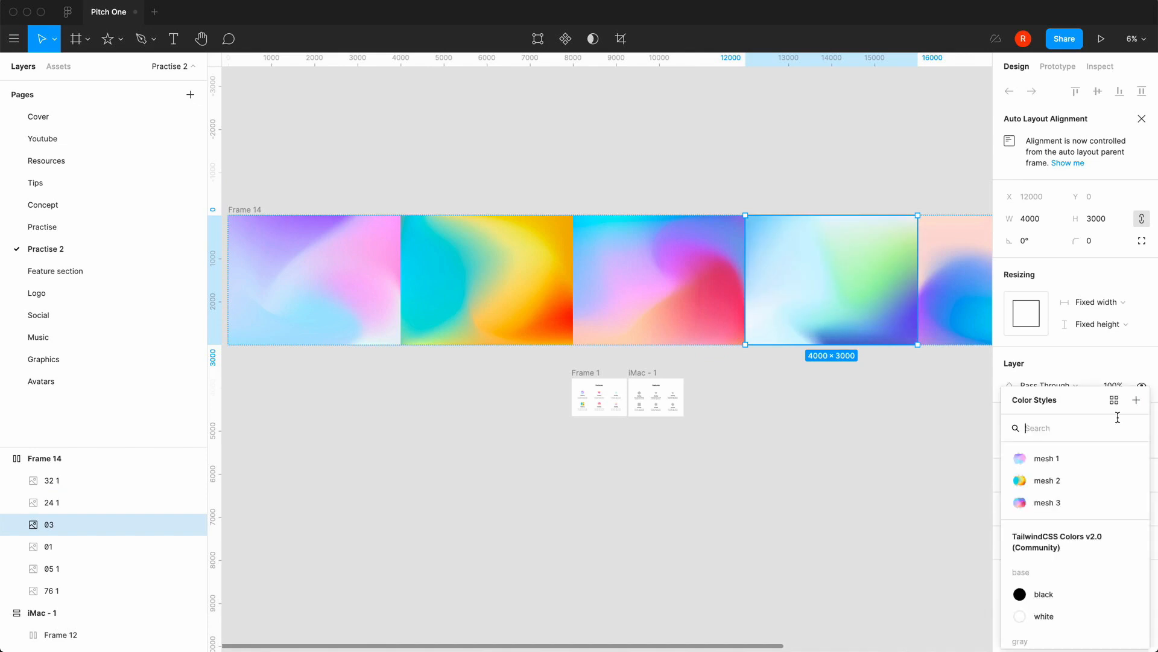
{"action": "type", "text": "mesh 4"}
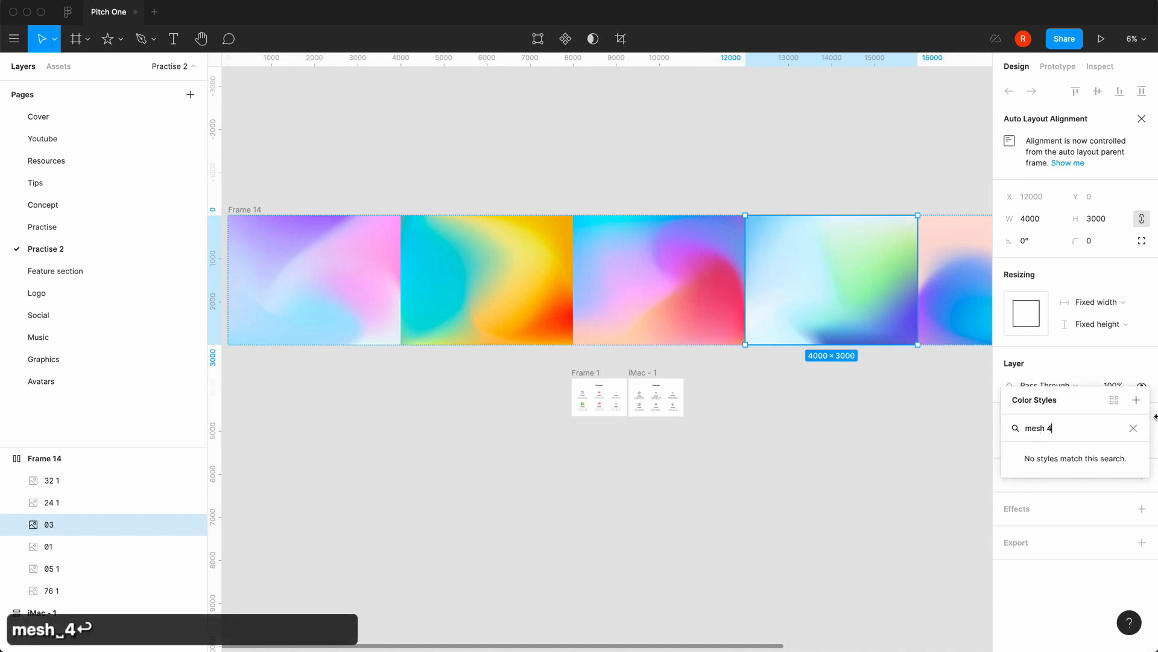
{"action": "left_click", "coordinate": [1133, 429]}
{"action": "left_click", "coordinate": [1137, 401]}
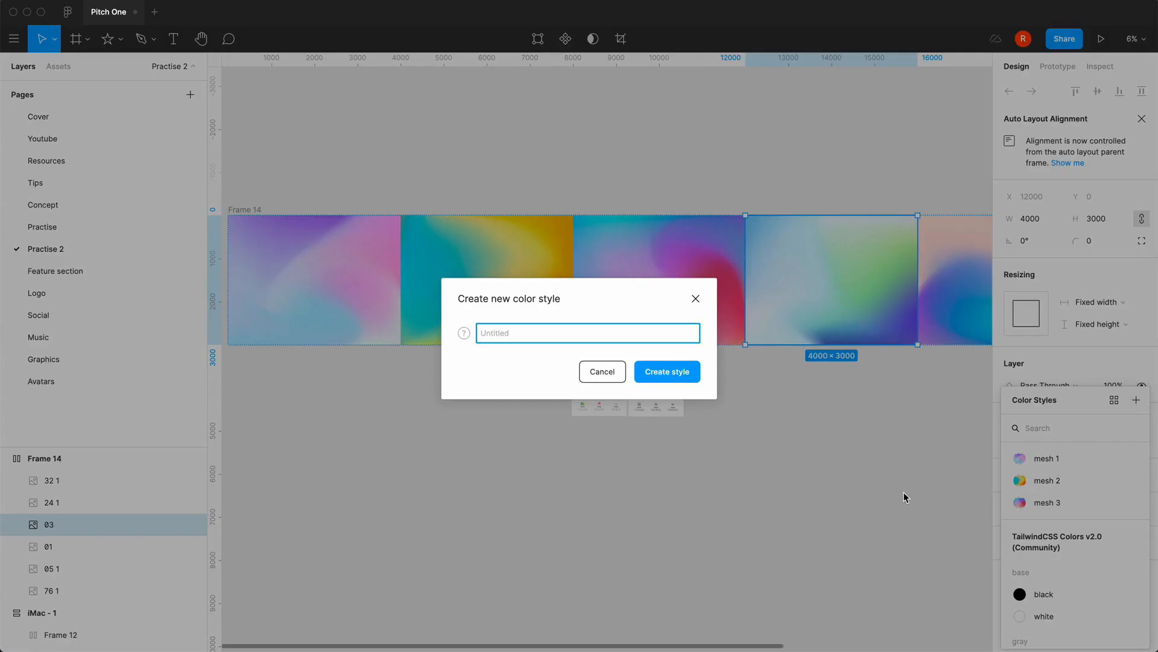
{"action": "type", "text": "mesh 4"}
{"action": "key", "text": "Return"}
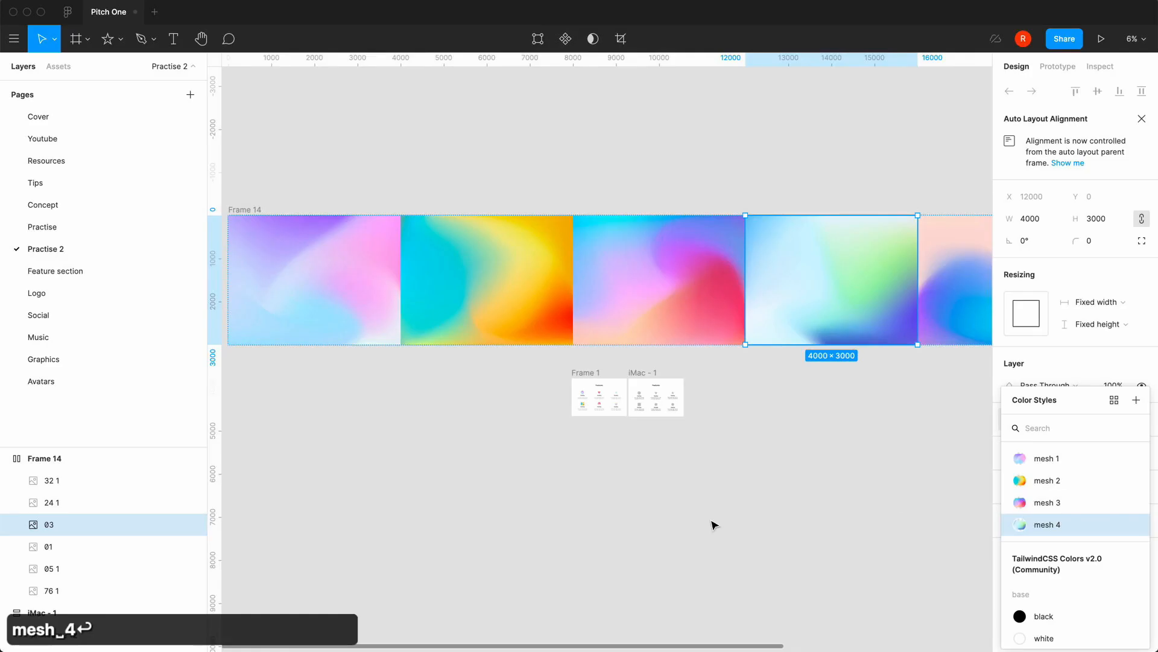
Create a colour style named "mesh 5" from the peach-and-blue gradient image's fill.
{"action": "scroll", "coordinate": [710, 525], "scroll_direction": "right", "scroll_amount": 3}
{"action": "left_click", "coordinate": [853, 289]}
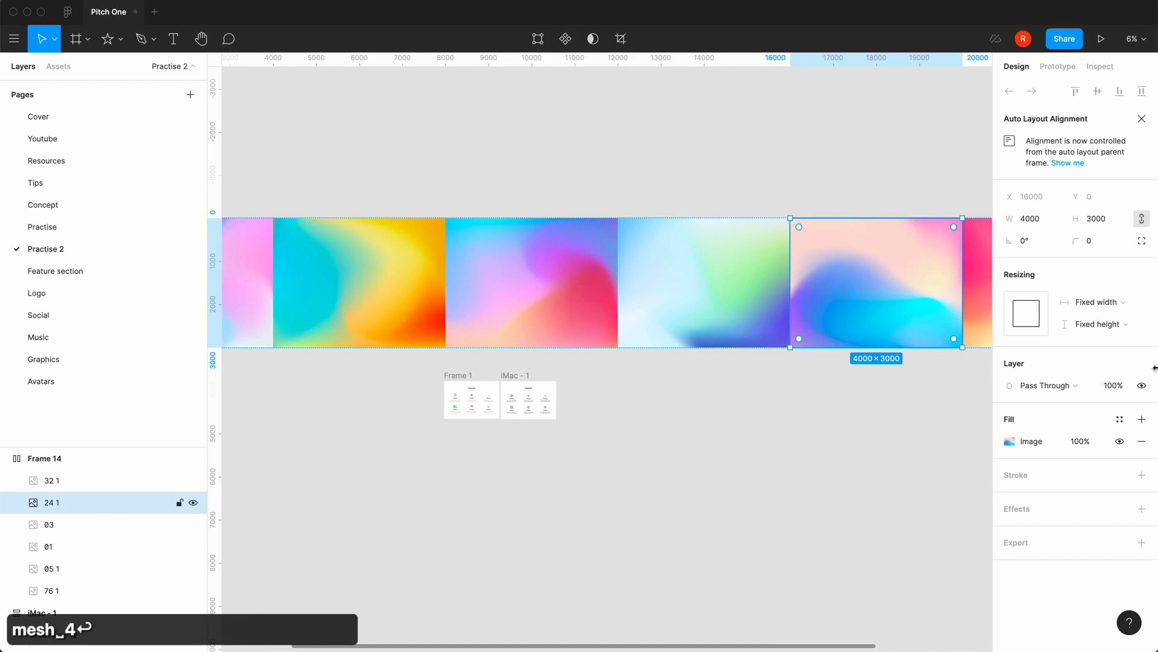
{"action": "left_click", "coordinate": [1119, 418]}
{"action": "left_click", "coordinate": [1136, 400]}
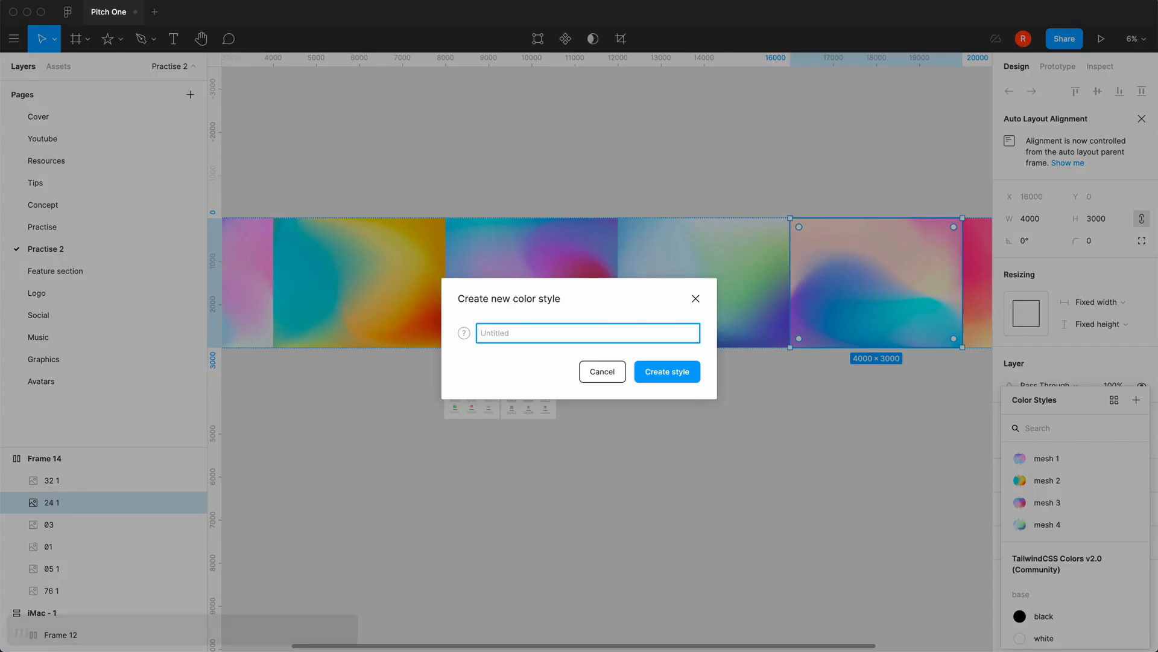
{"action": "type", "text": "mesh 5"}
{"action": "key", "text": "Return"}
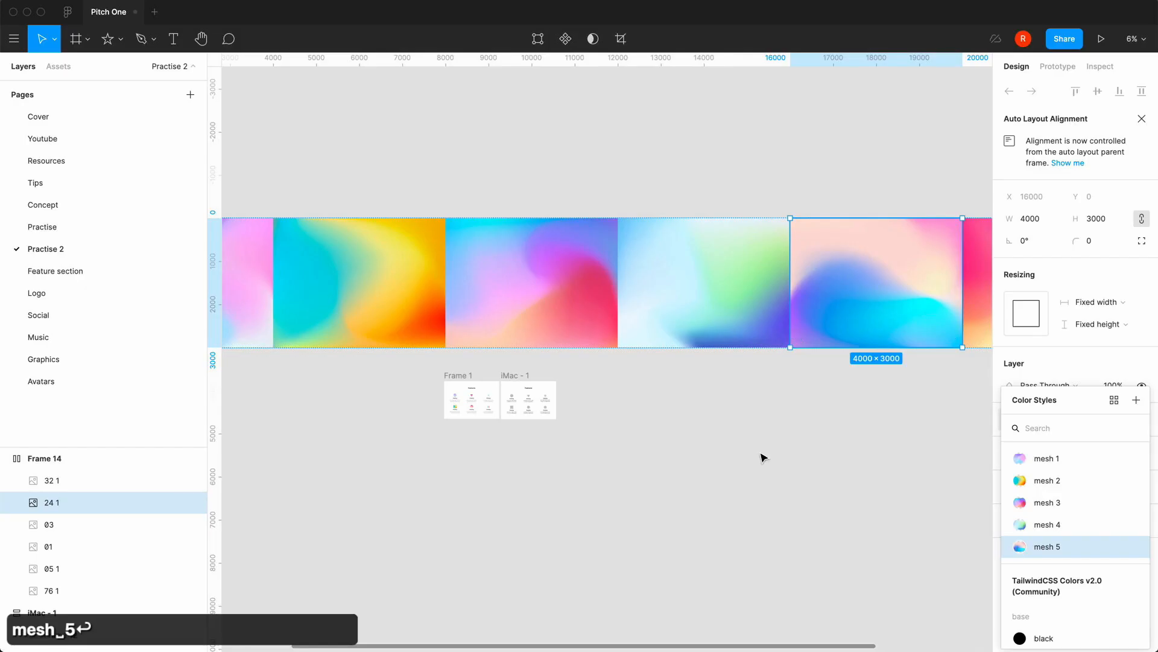
Create a colour style named "mesh 6" from the fill of the last, pink-to-yellow gradient image.
{"action": "left_click", "coordinate": [762, 457]}
{"action": "scroll", "coordinate": [772, 392], "scroll_direction": "right", "scroll_amount": 4}
{"action": "left_click", "coordinate": [784, 329]}
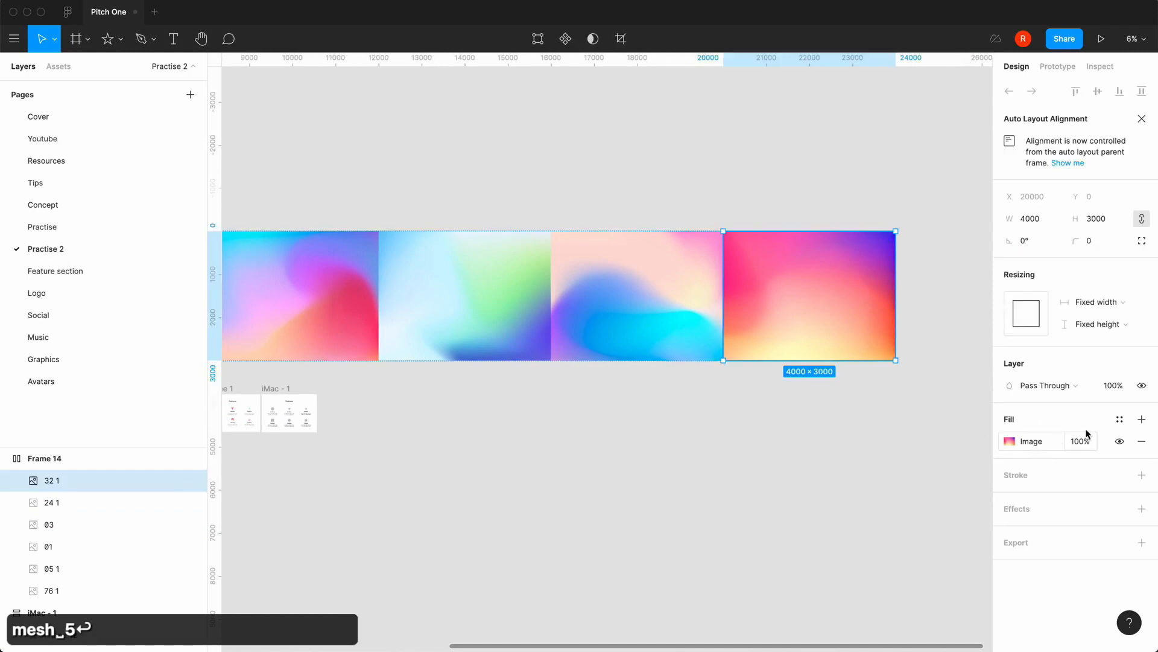
{"action": "left_click", "coordinate": [1119, 419]}
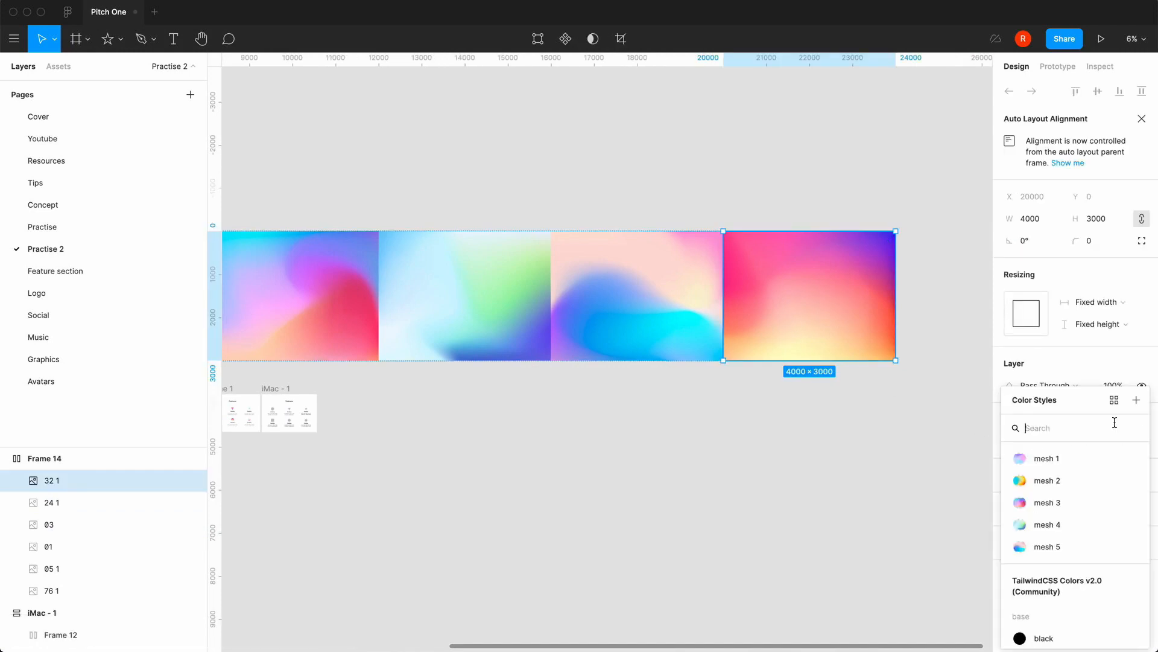
{"action": "left_click", "coordinate": [925, 460]}
{"action": "left_click", "coordinate": [827, 309]}
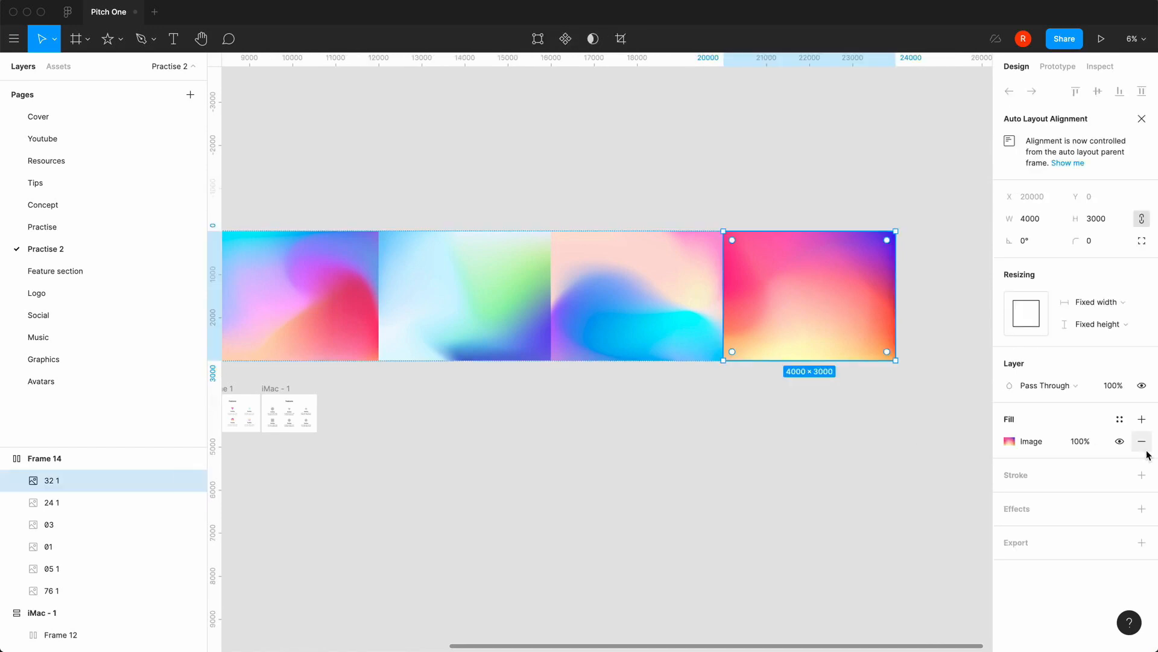
{"action": "left_click", "coordinate": [1115, 419]}
{"action": "left_click", "coordinate": [1137, 401]}
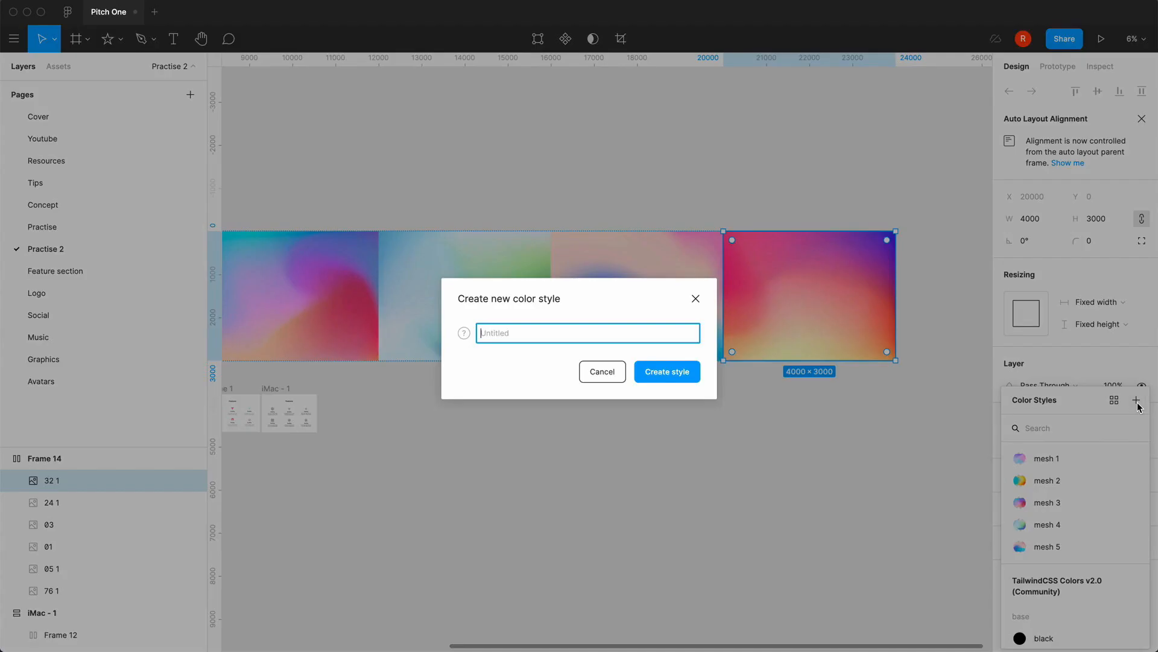
{"action": "type", "text": "mesh_6"}
{"action": "key", "text": "Return"}
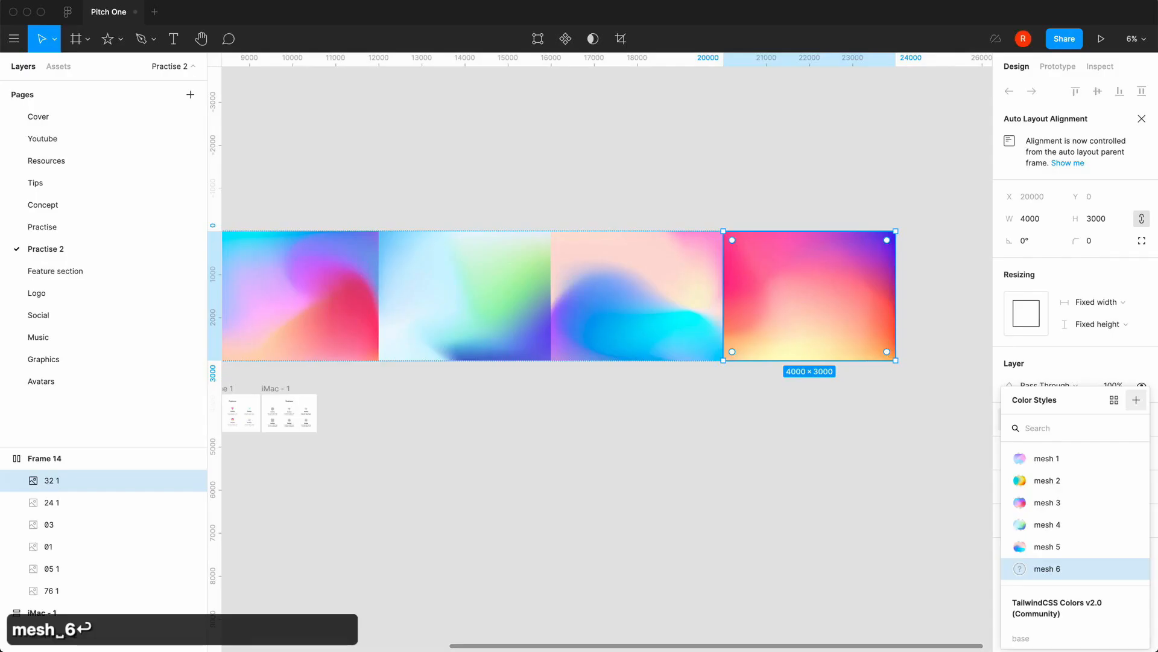
Apply the mesh 1 colour style to the grey circle in the iMac - 1 frame's Features section.
{"action": "left_click", "coordinate": [736, 491]}
{"action": "key", "text": "equal"}
{"action": "key", "text": "equal"}
{"action": "key", "text": "equal"}
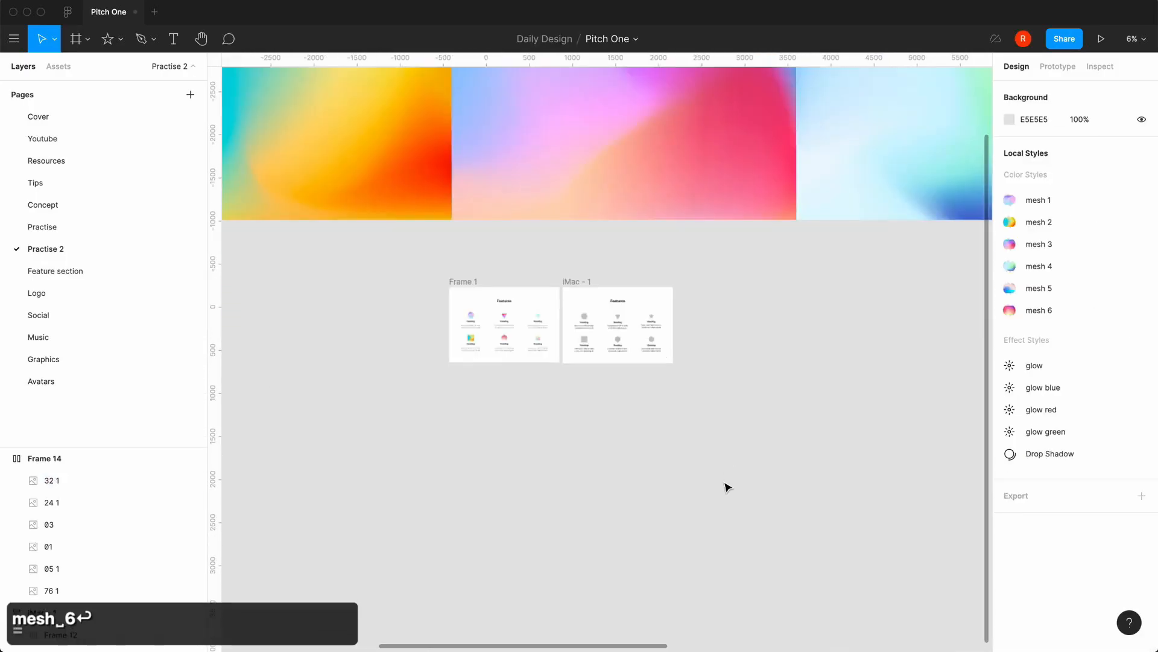
{"action": "scroll", "coordinate": [727, 487], "scroll_direction": "up", "scroll_amount": 2}
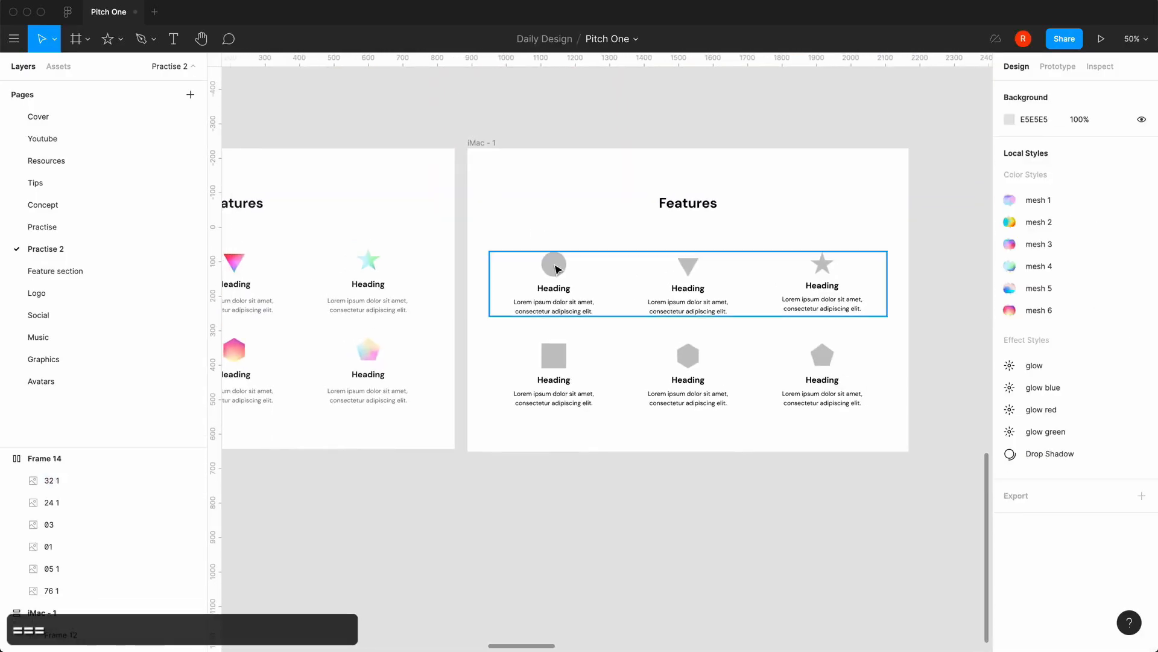
{"action": "double_click", "coordinate": [555, 265]}
{"action": "double_click", "coordinate": [555, 265]}
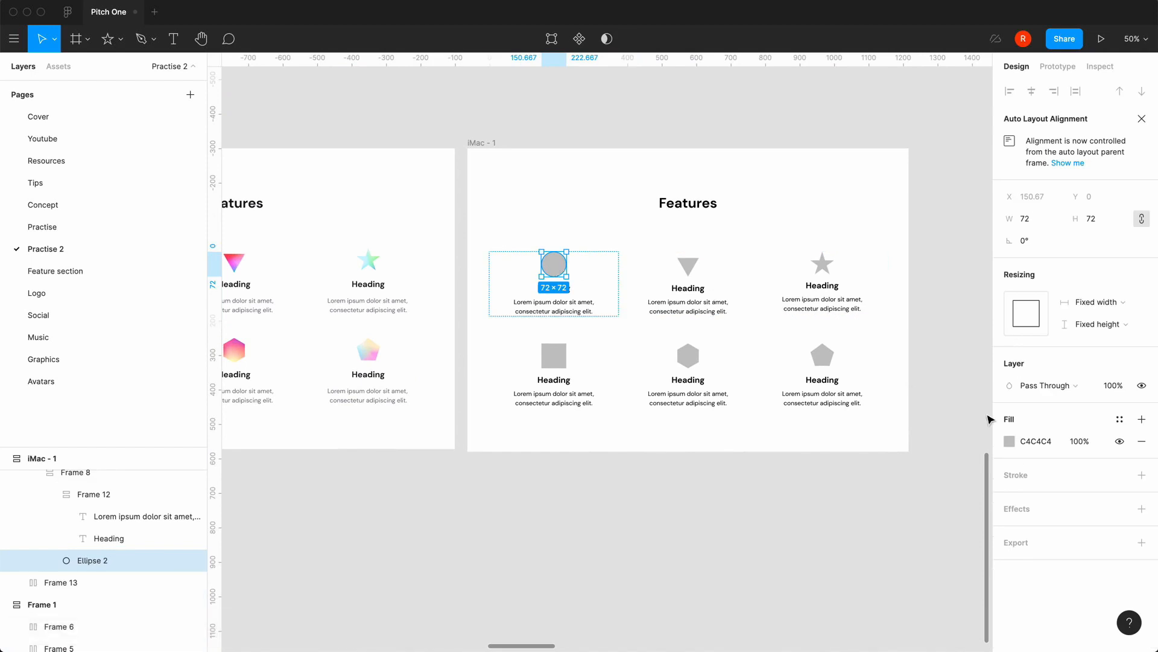
{"action": "left_click", "coordinate": [1119, 419]}
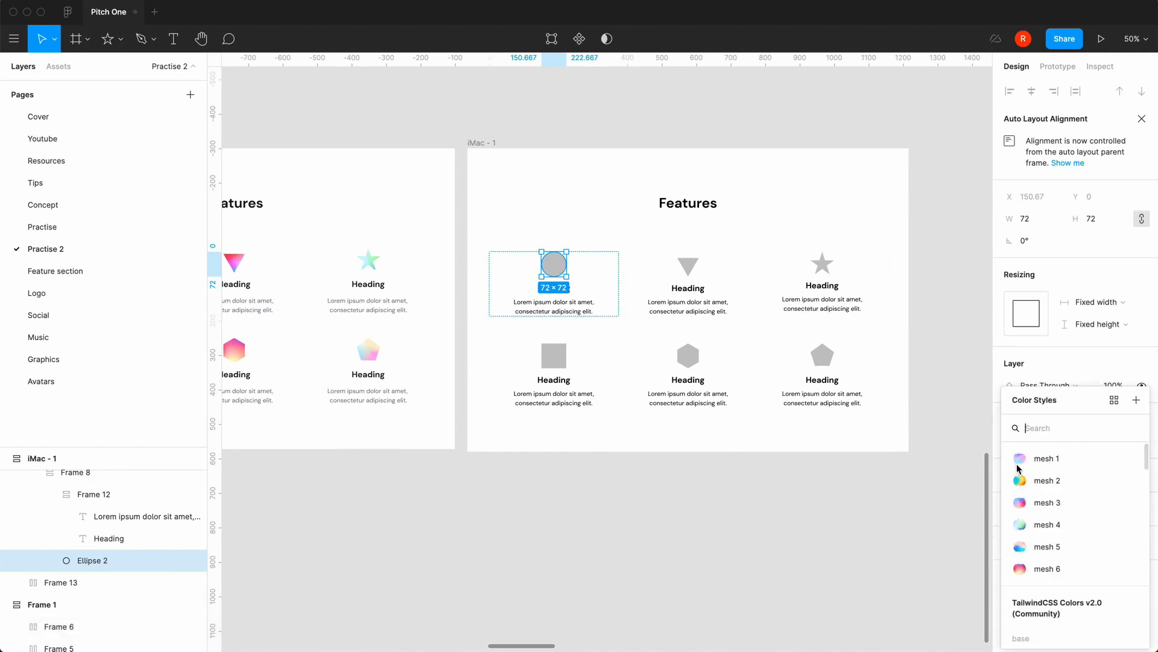
{"action": "left_click", "coordinate": [1019, 465]}
{"action": "left_click", "coordinate": [688, 520]}
Compare with the reference frame and apply the mesh 2 colour style to the triangle in the iMac - 1 frame.
{"action": "scroll", "coordinate": [690, 522], "scroll_direction": "left", "scroll_amount": 3}
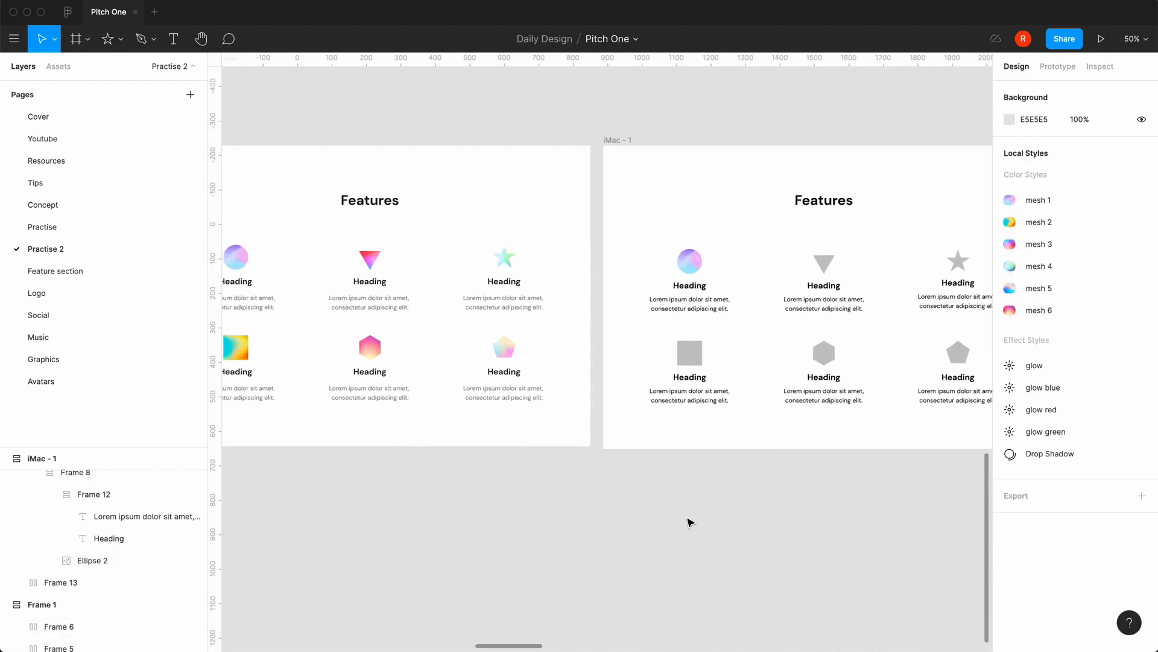
{"action": "scroll", "coordinate": [690, 522], "scroll_direction": "right", "scroll_amount": 3}
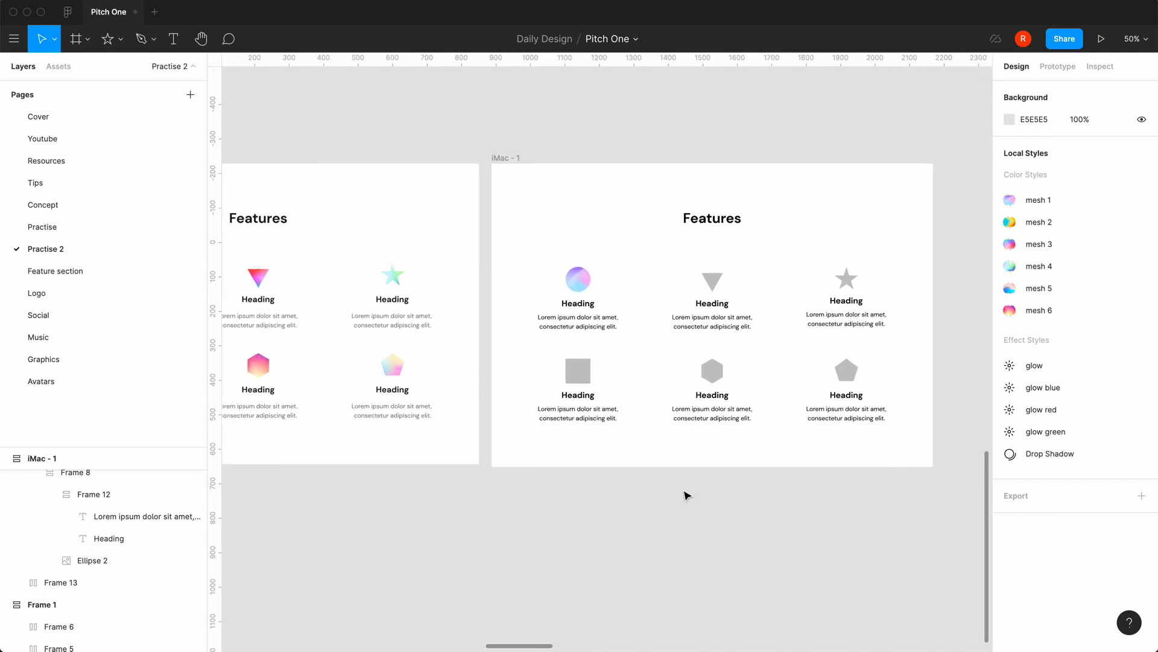
{"action": "left_click", "coordinate": [714, 285], "text": "super"}
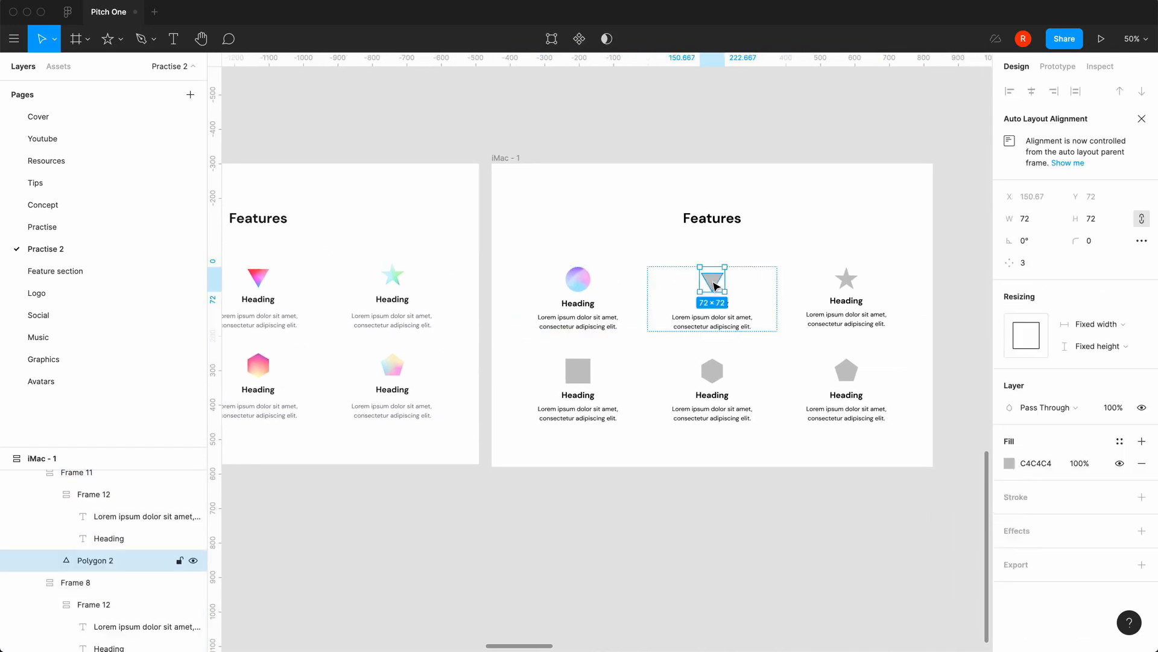
{"action": "left_click", "coordinate": [1119, 441]}
{"action": "left_click", "coordinate": [1023, 481]}
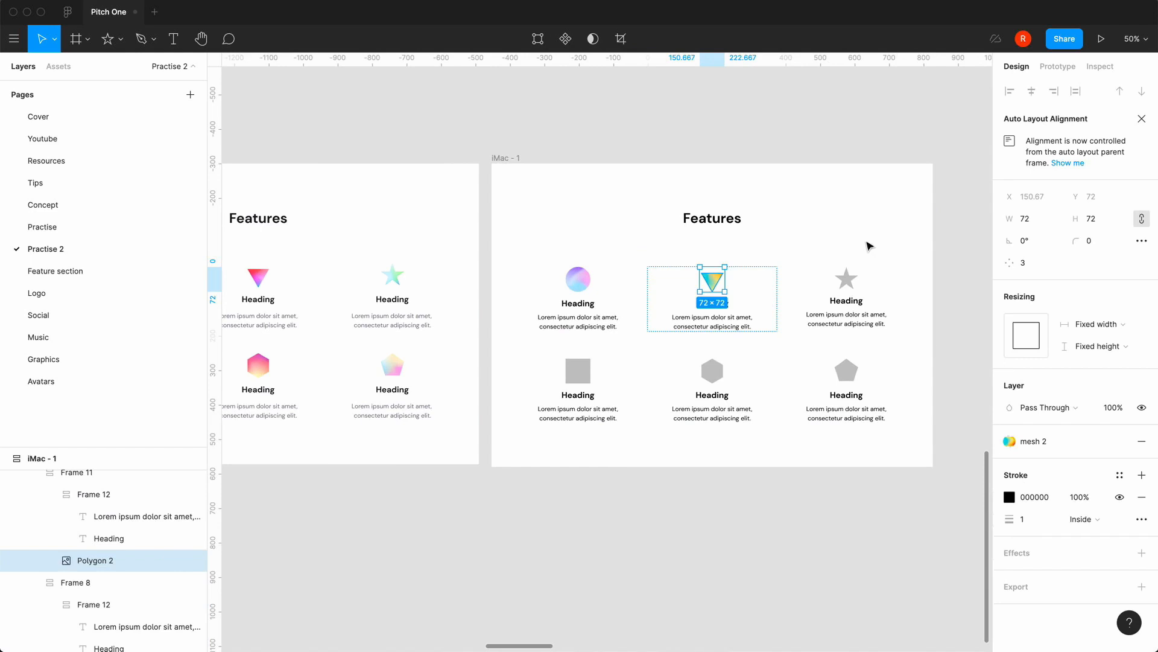
Apply the mesh 3 colour style to the star in the iMac - 1 frame.
{"action": "left_click", "coordinate": [847, 280]}
{"action": "left_click", "coordinate": [847, 280], "text": "super"}
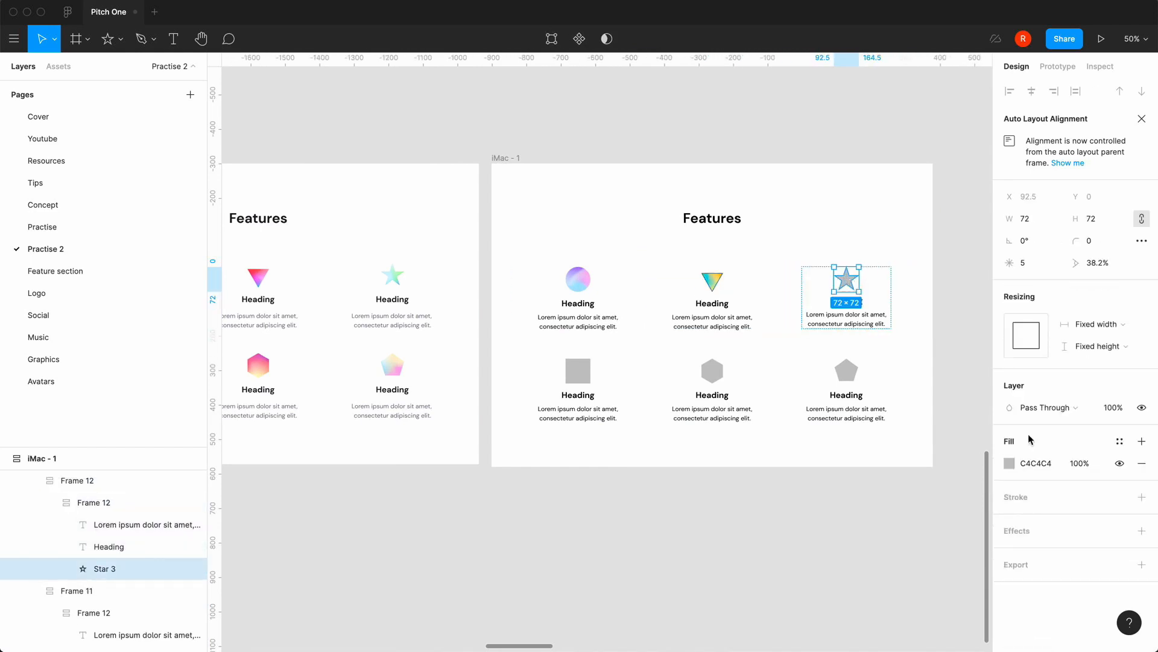
{"action": "left_click", "coordinate": [1120, 439]}
{"action": "left_click", "coordinate": [1028, 503]}
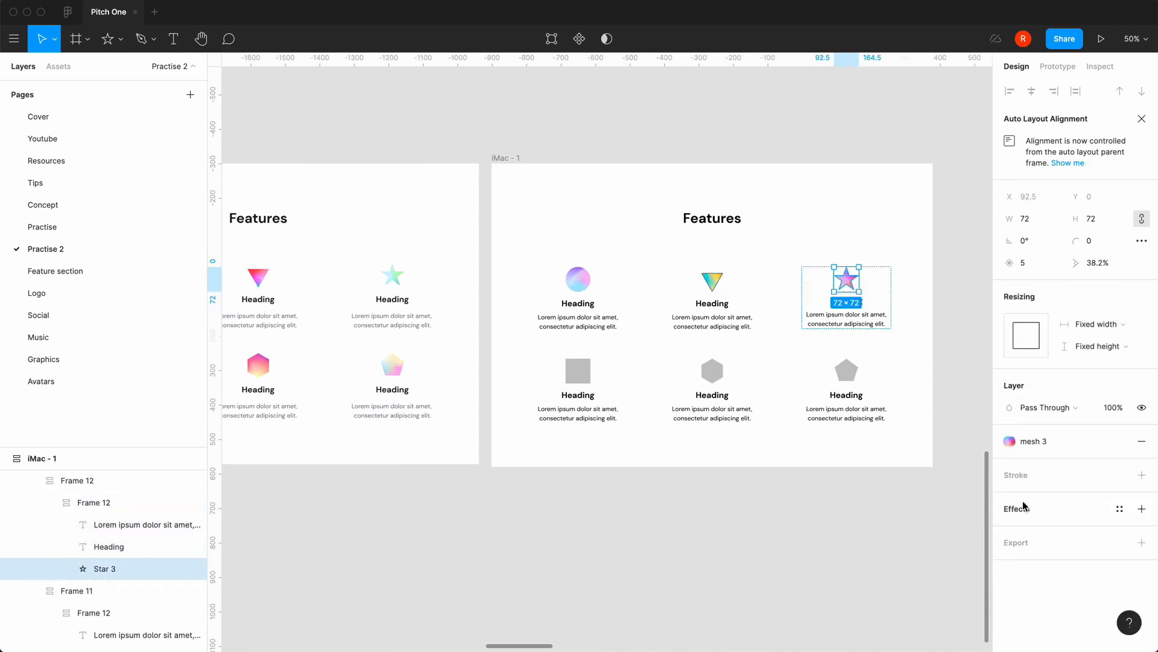
Apply the mesh 4 colour style to the grey square in the iMac - 1 frame.
{"action": "double_click", "coordinate": [589, 389]}
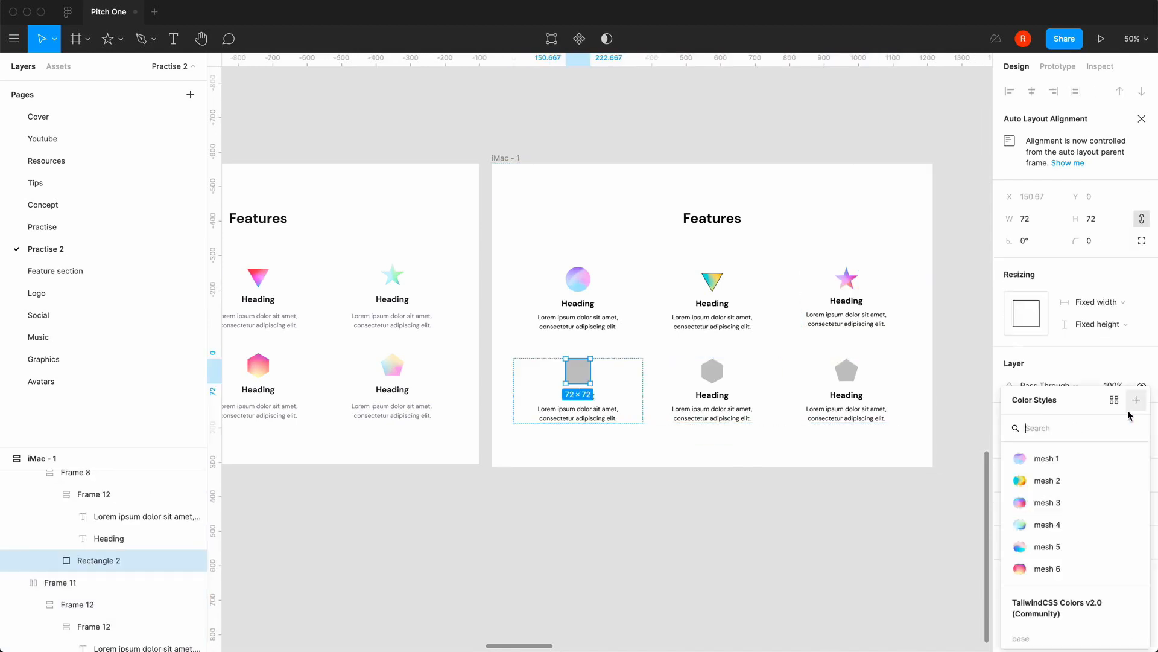
{"action": "left_click", "coordinate": [1120, 418]}
{"action": "left_click", "coordinate": [1024, 529]}
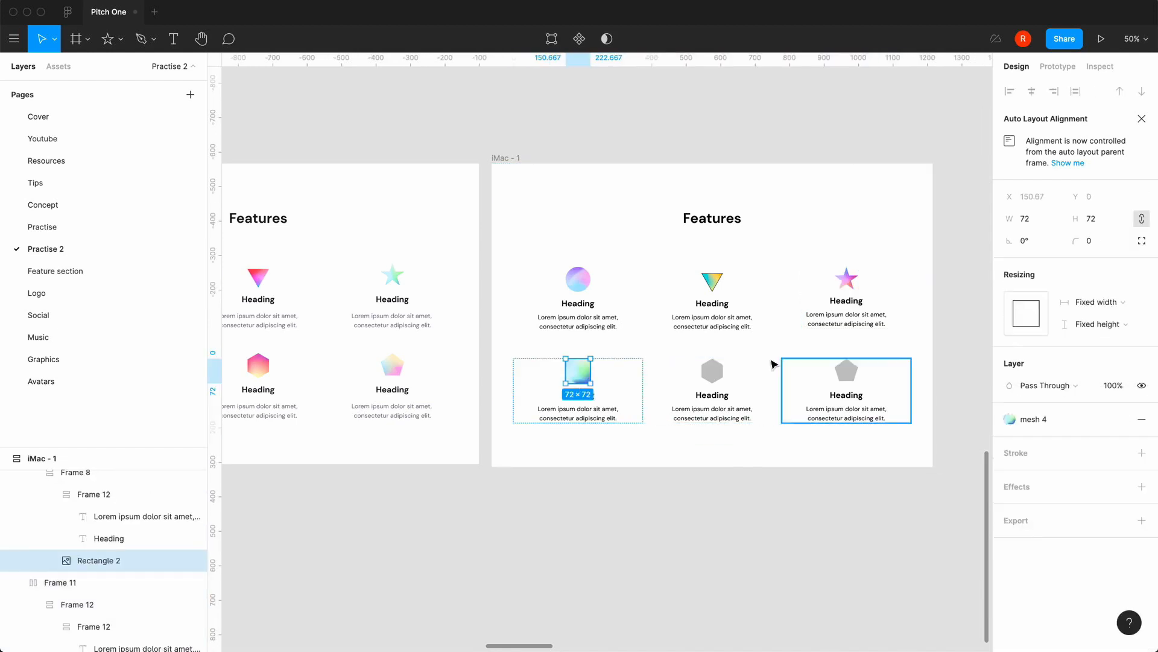
Apply the mesh 5 colour style to the grey hexagon in the iMac - 1 frame.
{"action": "double_click", "coordinate": [715, 374]}
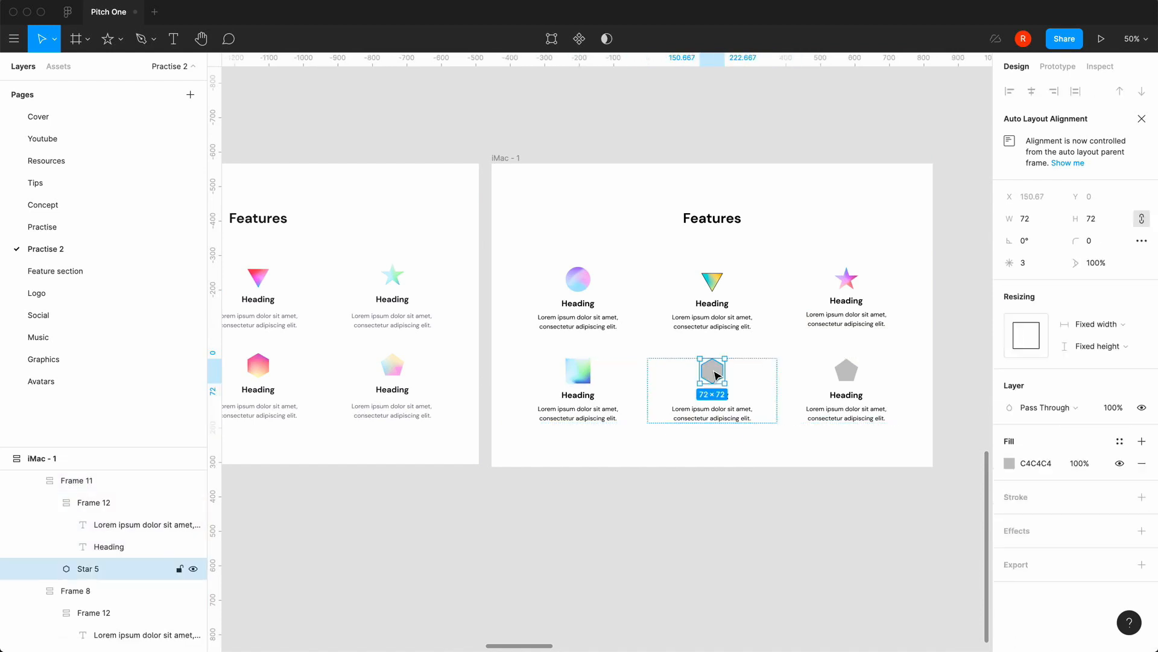
{"action": "left_click", "coordinate": [1010, 462]}
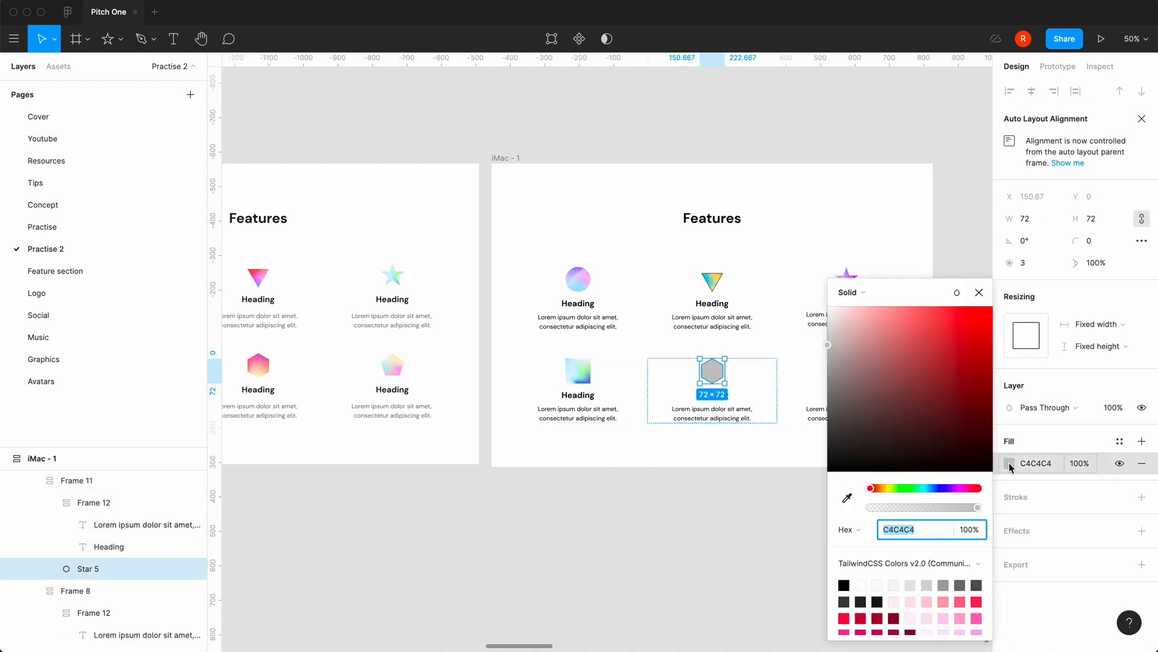
{"action": "left_click", "coordinate": [979, 292]}
{"action": "left_click", "coordinate": [1120, 444]}
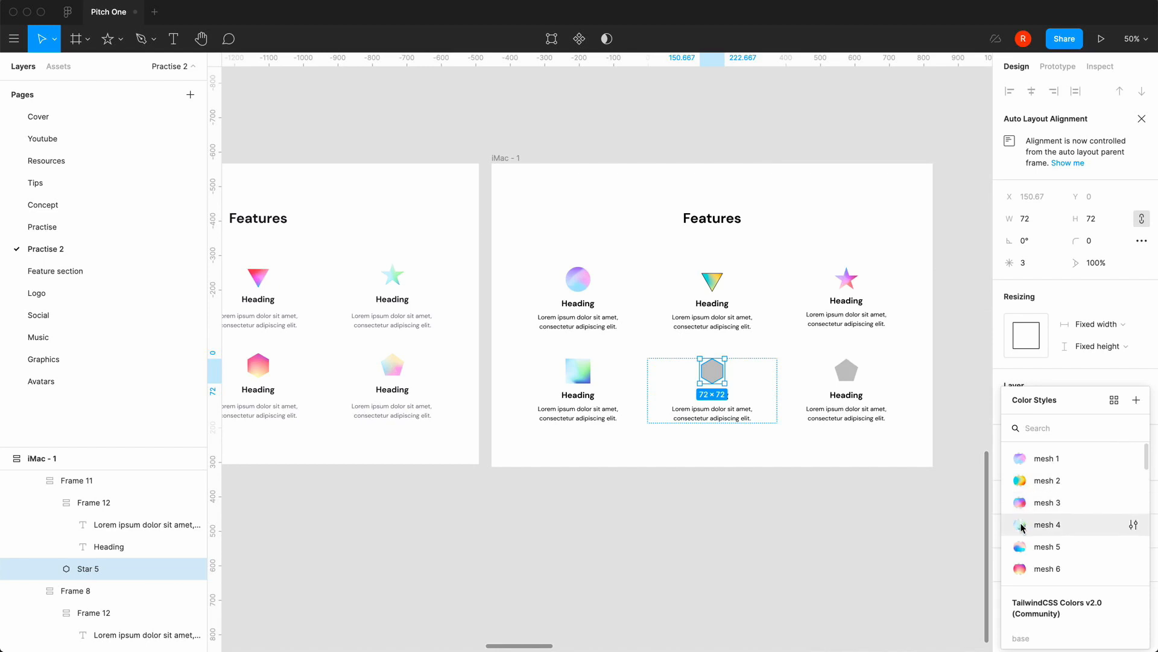
{"action": "left_click", "coordinate": [1026, 549]}
Apply the mesh 6 colour style to the grey pentagon in the iMac - 1 frame.
{"action": "left_click", "coordinate": [851, 374]}
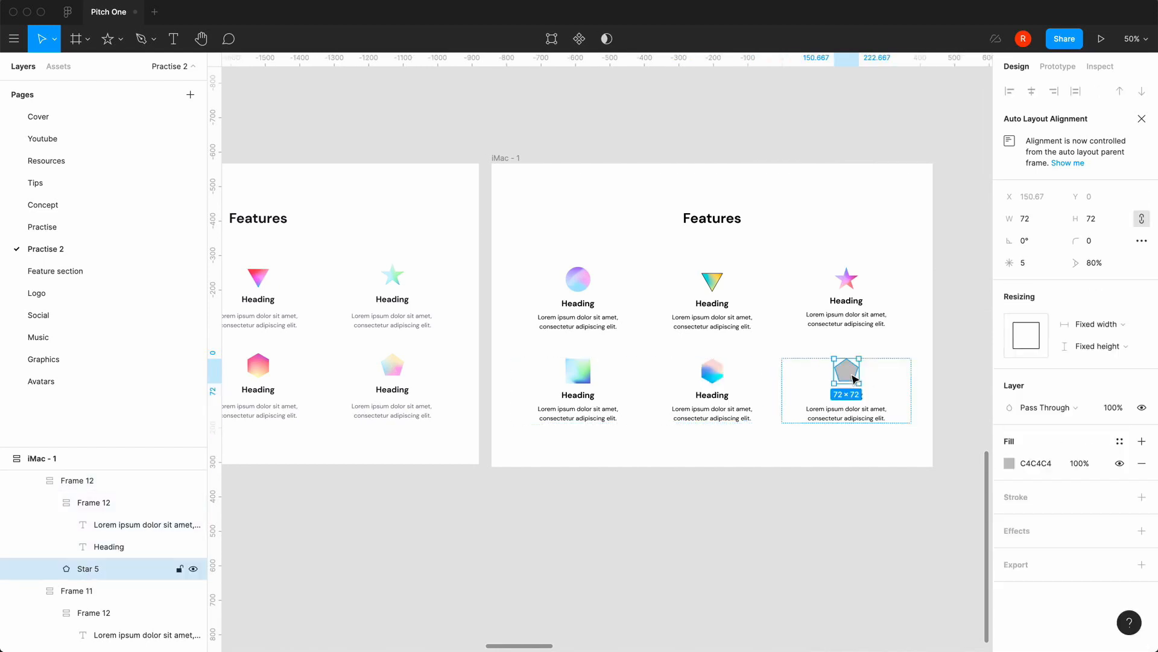
{"action": "left_click", "coordinate": [1120, 445]}
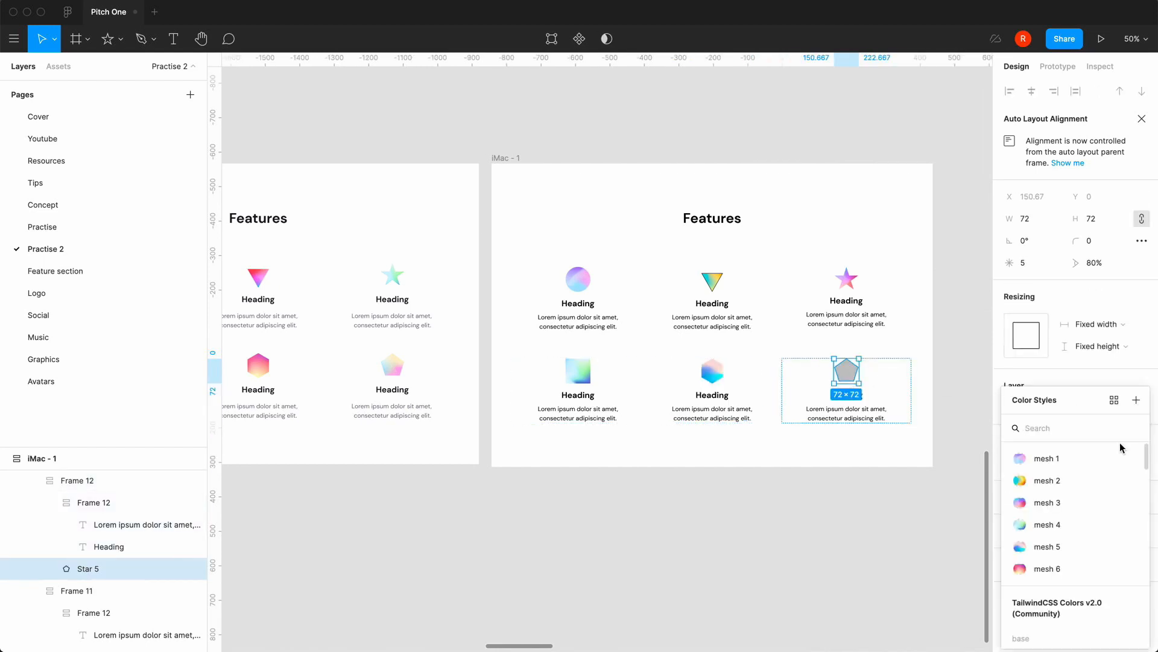
{"action": "left_click", "coordinate": [1020, 569]}
{"action": "left_click", "coordinate": [817, 589]}
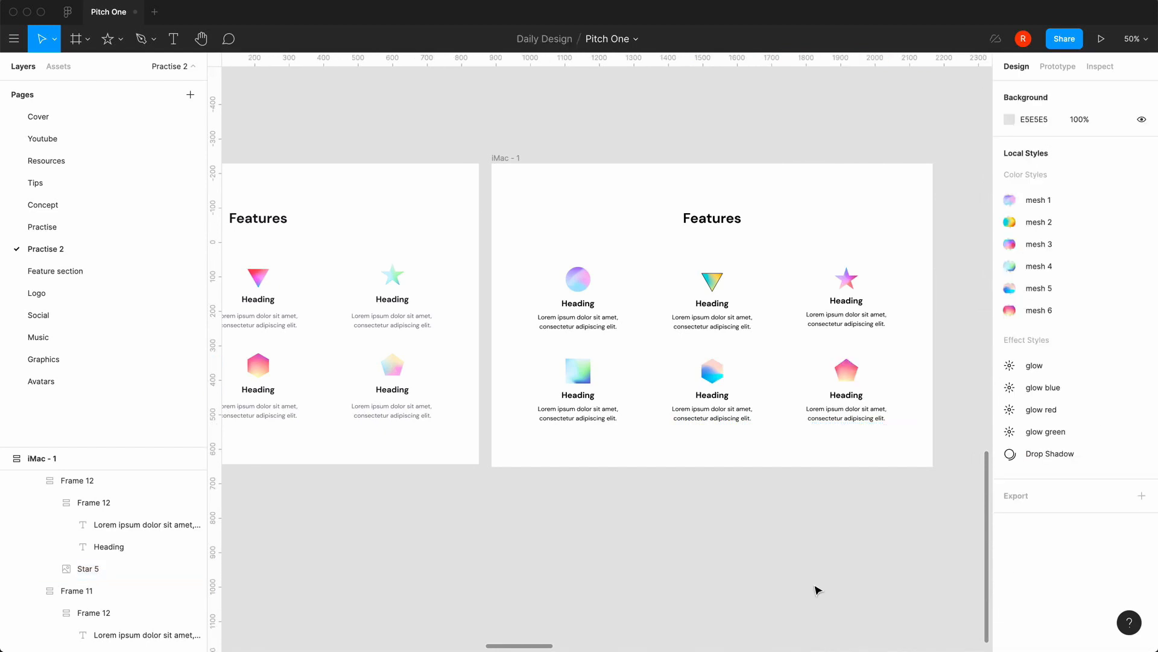
Remove the black stroke from the triangle in the iMac - 1 frame's first row.
{"action": "key", "text": "shift+0"}
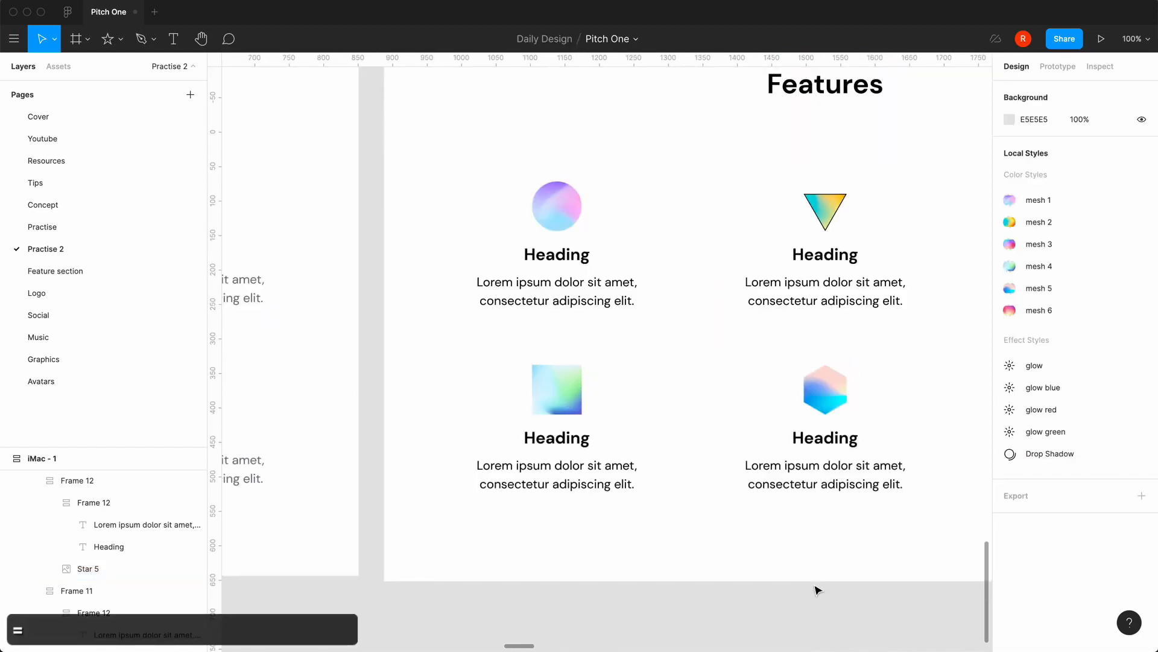
{"action": "scroll", "coordinate": [815, 589], "scroll_direction": "right", "scroll_amount": 10}
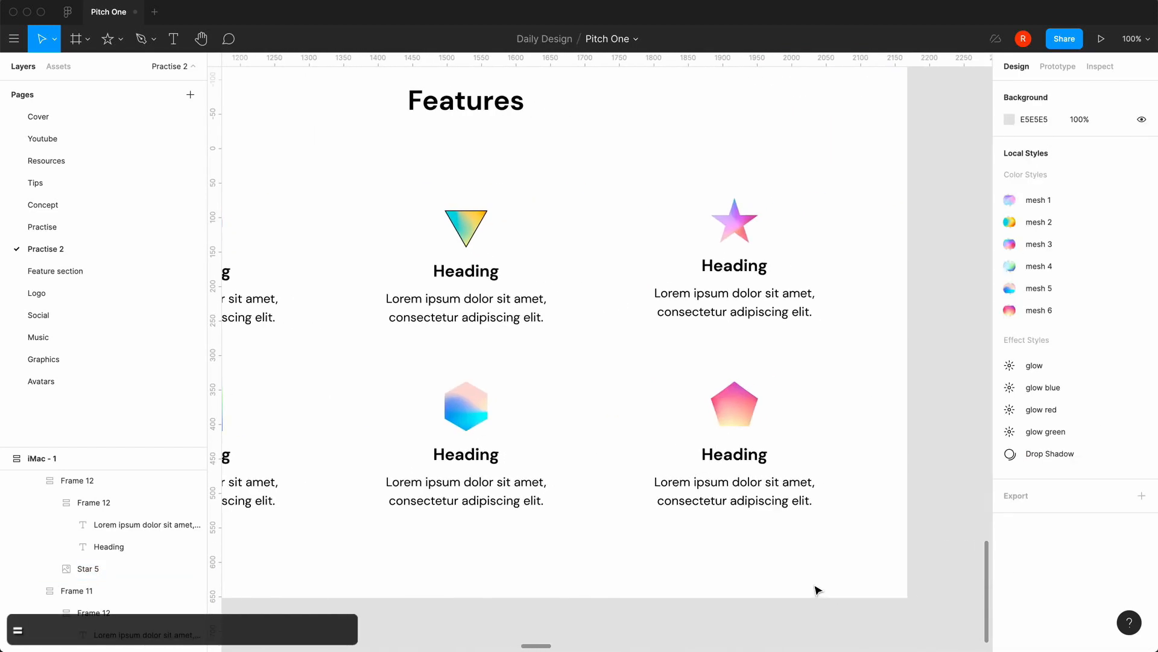
{"action": "left_click", "coordinate": [498, 228]}
{"action": "left_click", "coordinate": [455, 226]}
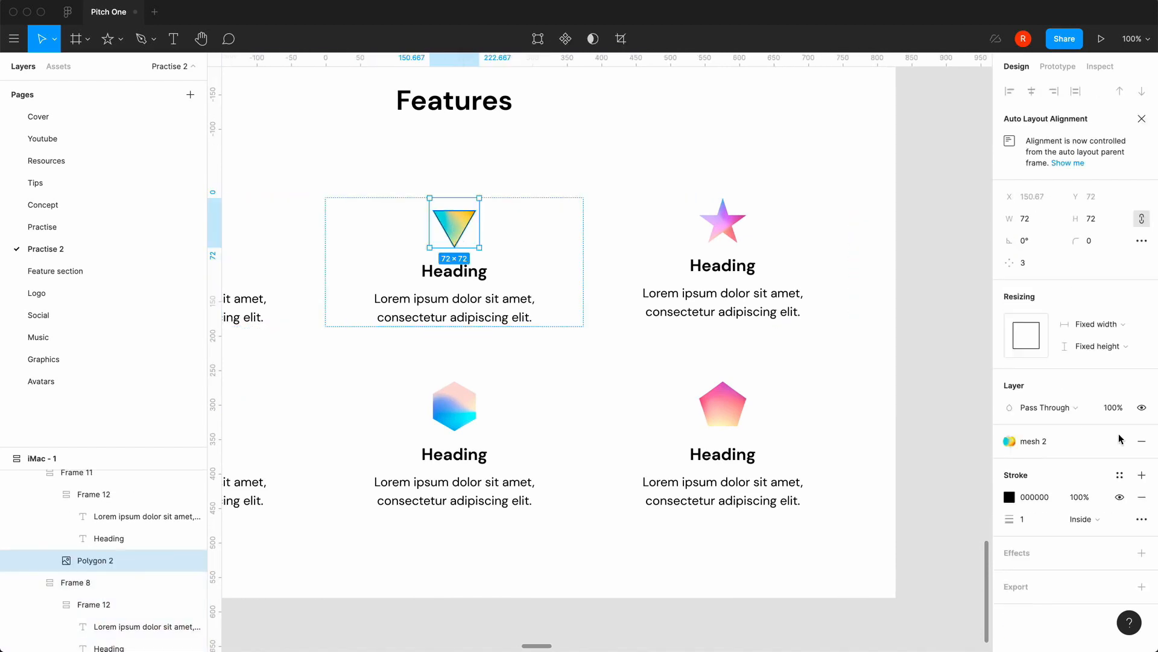
{"action": "left_click", "coordinate": [1142, 496]}
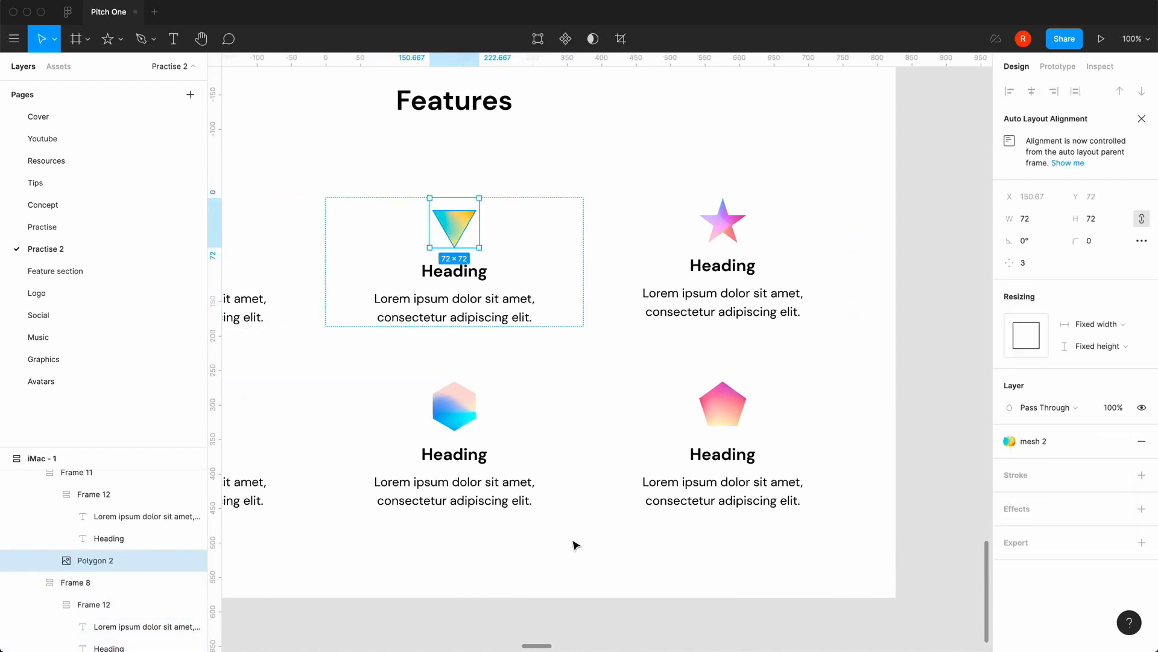
{"action": "left_click", "coordinate": [571, 583]}
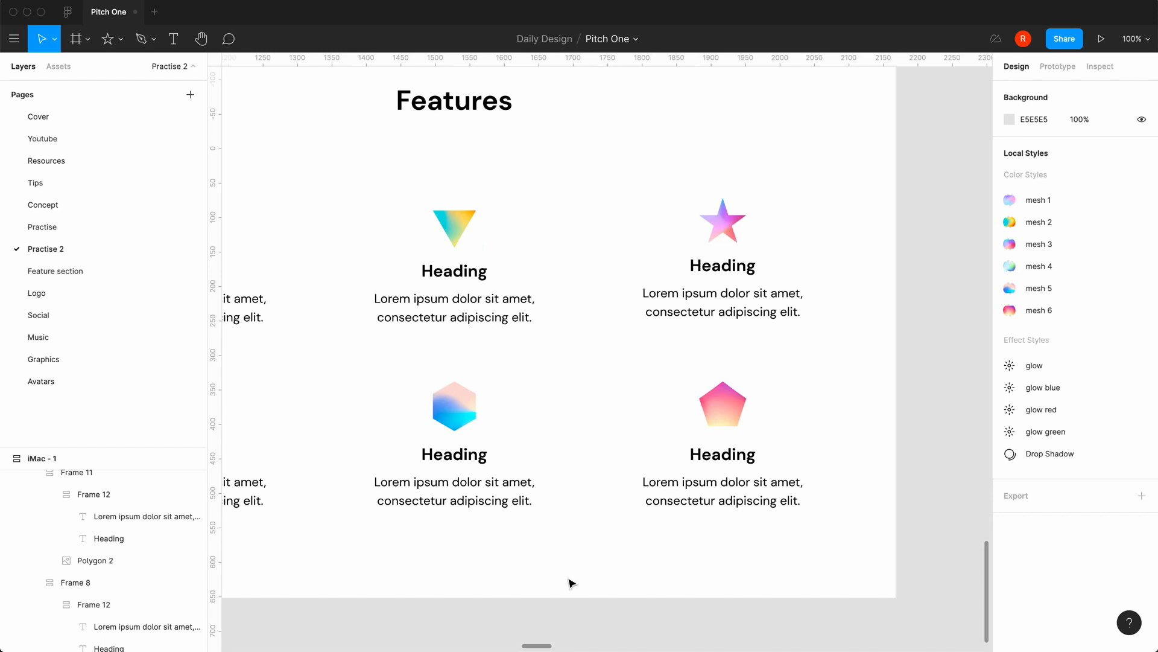
Compare the star card's layers with the triangle card's, and move Star 3 out of the nested text frame directly into its card frame.
{"action": "key", "text": "minus"}
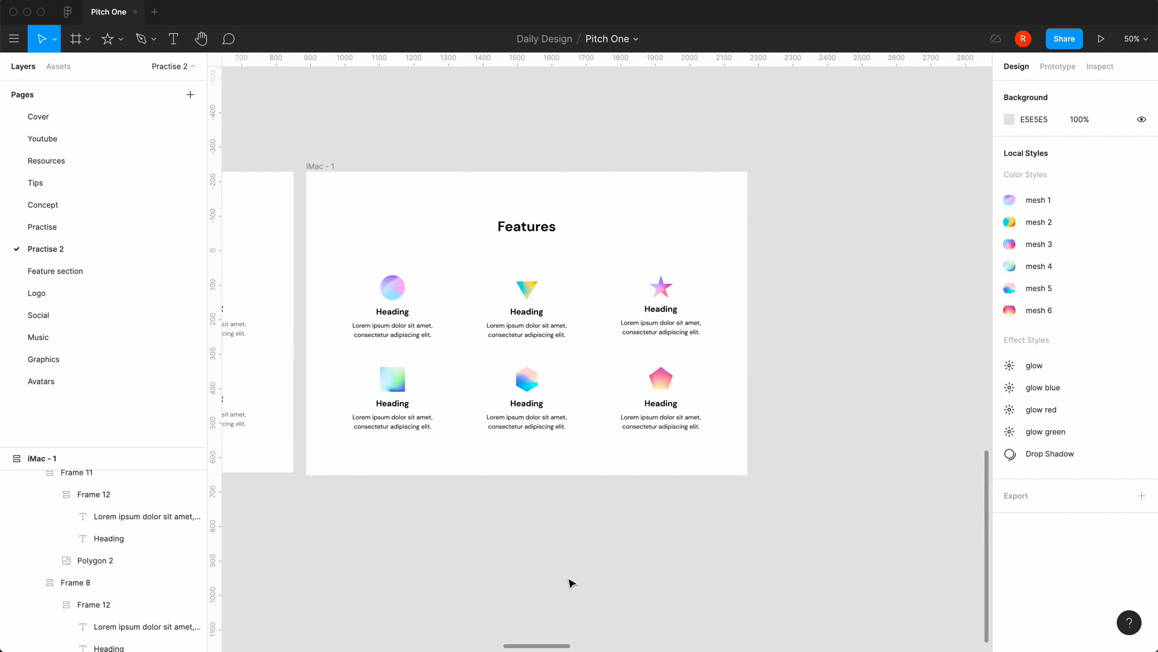
{"action": "key", "text": "equal"}
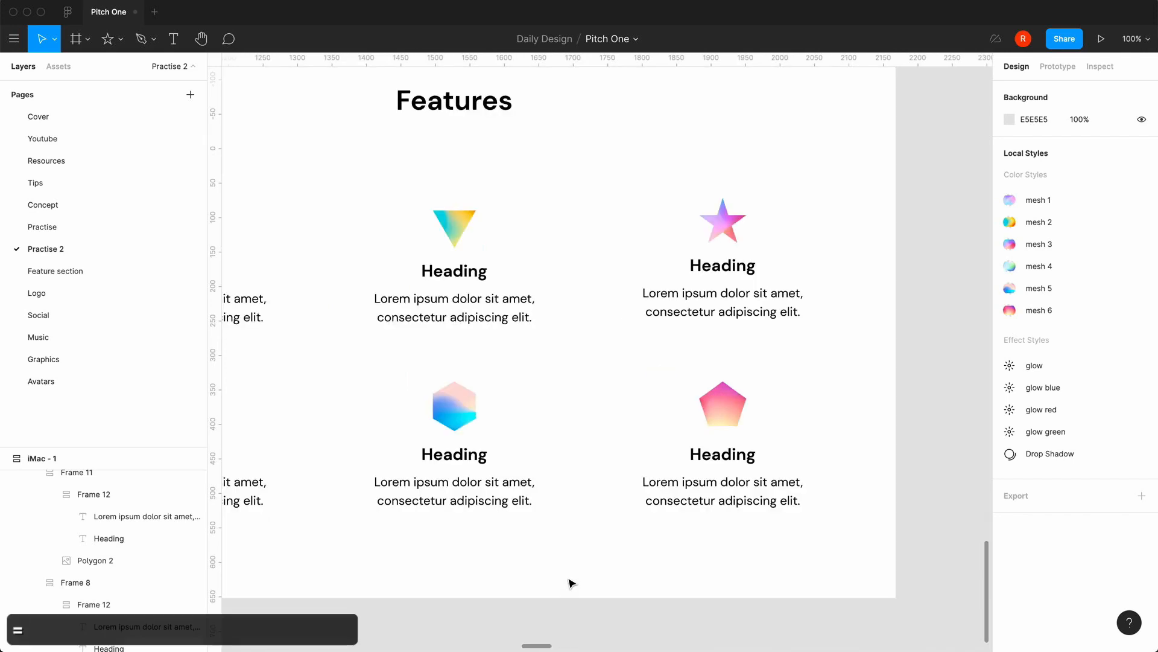
{"action": "double_click", "coordinate": [722, 276]}
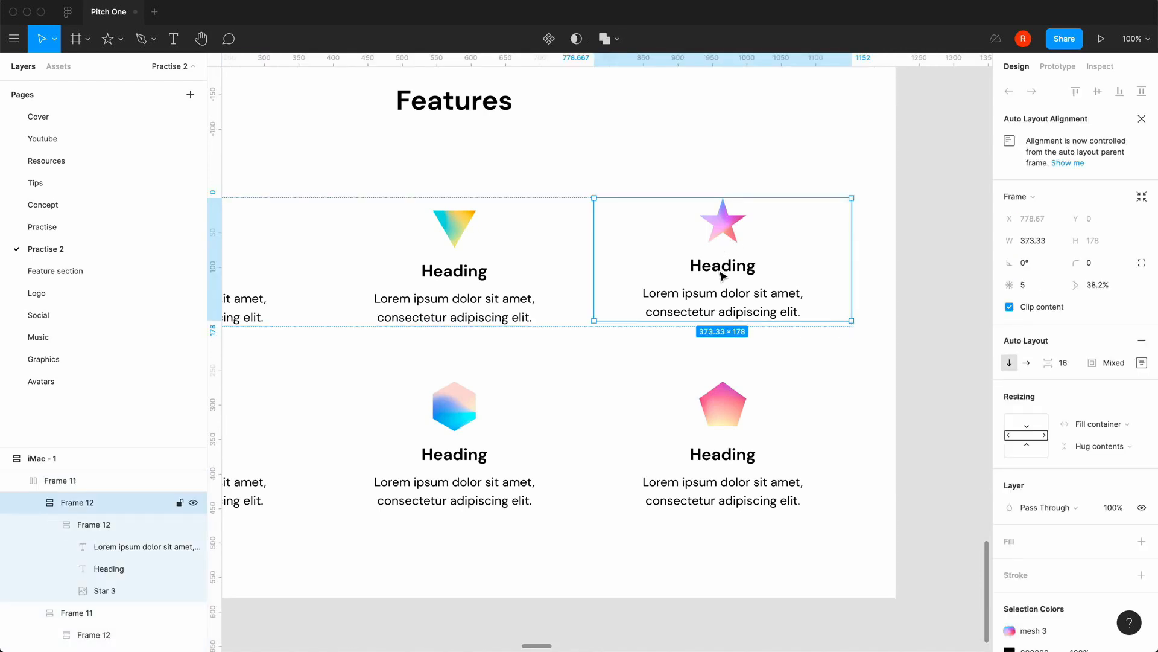
{"action": "left_click", "coordinate": [463, 281]}
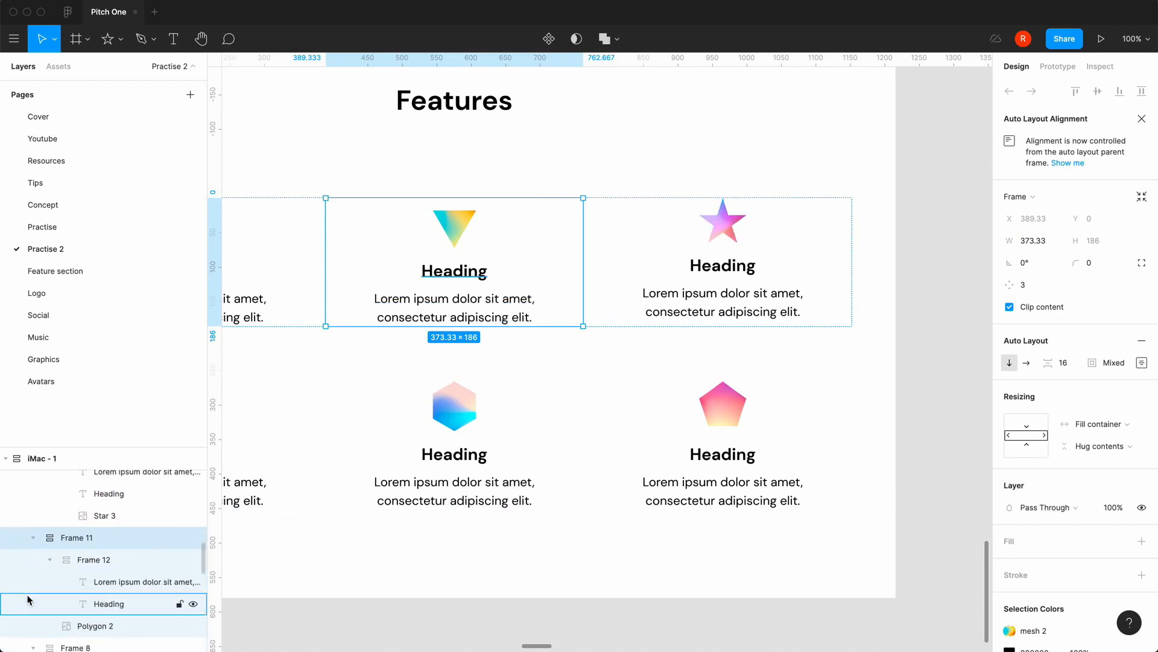
{"action": "left_click", "coordinate": [48, 559]}
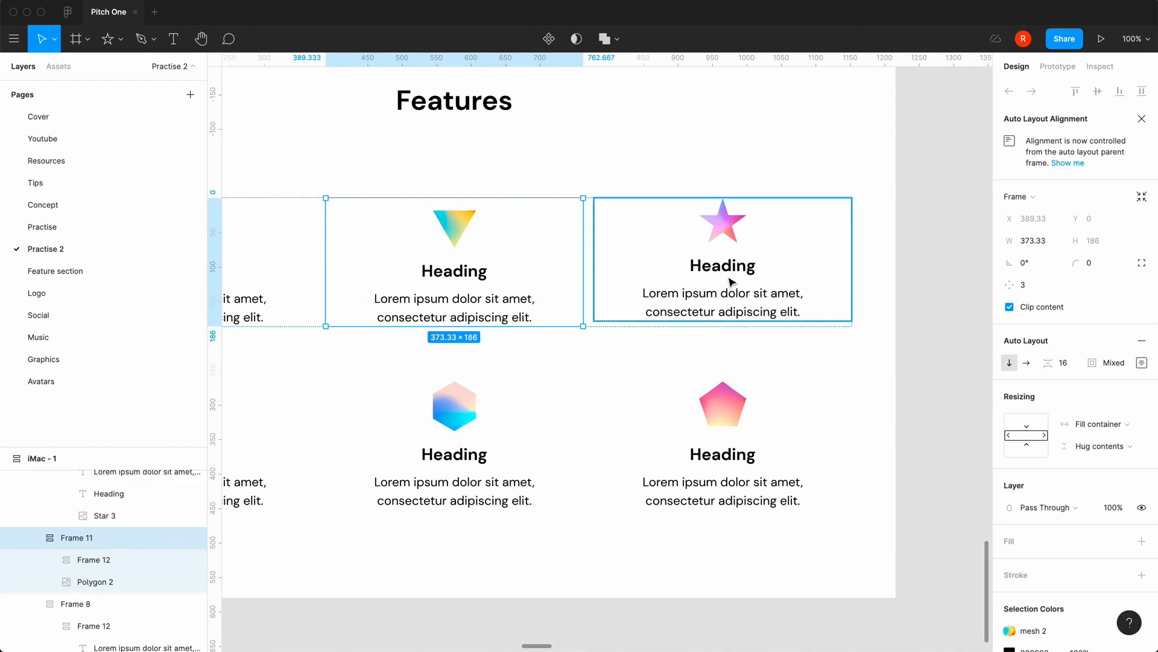
{"action": "left_click", "coordinate": [739, 237]}
{"action": "left_click", "coordinate": [837, 302]}
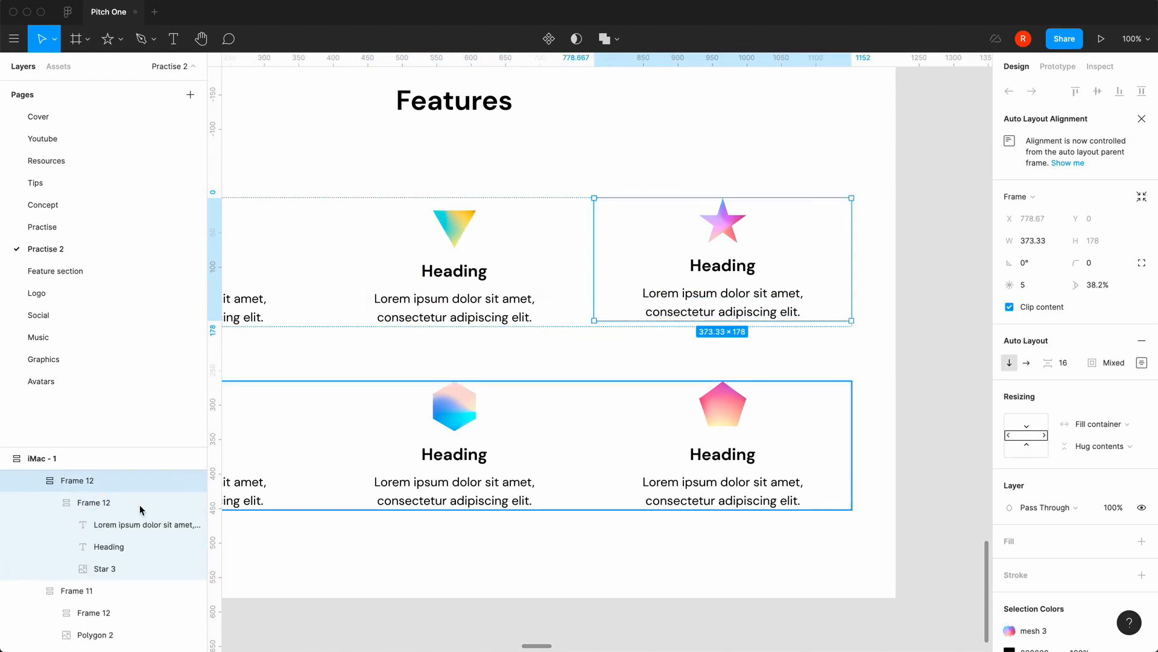
{"action": "scroll", "coordinate": [91, 534], "scroll_direction": "up", "scroll_amount": 1}
{"action": "left_click", "coordinate": [95, 575]}
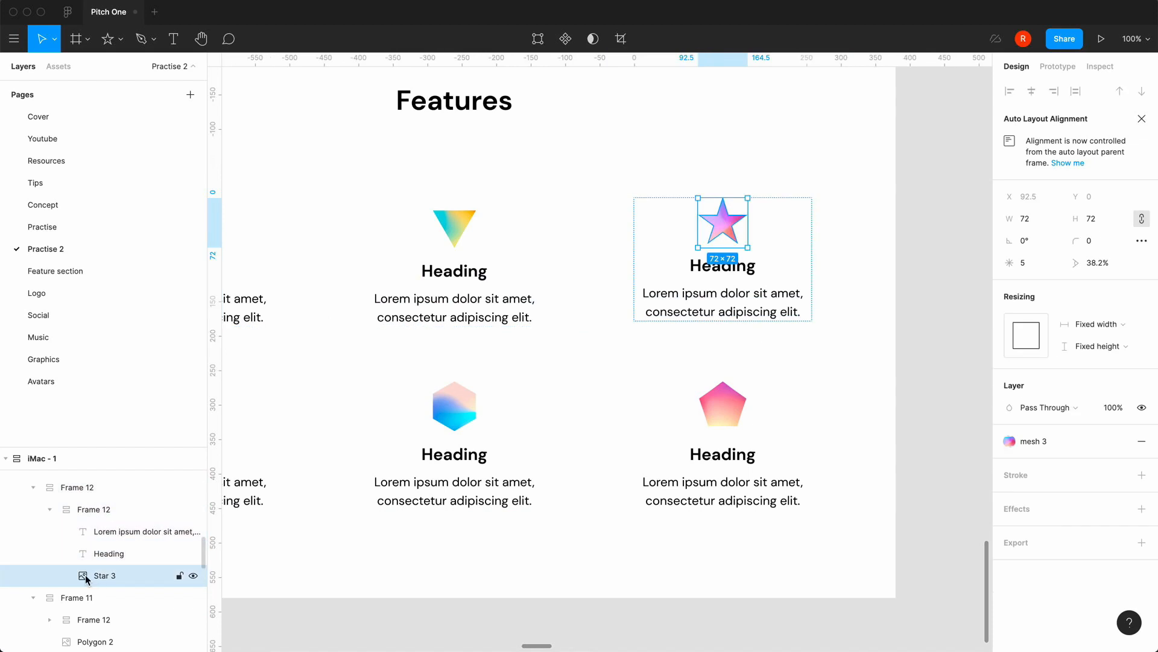
{"action": "left_click_drag", "start_coordinate": [85, 574], "coordinate": [85, 502]}
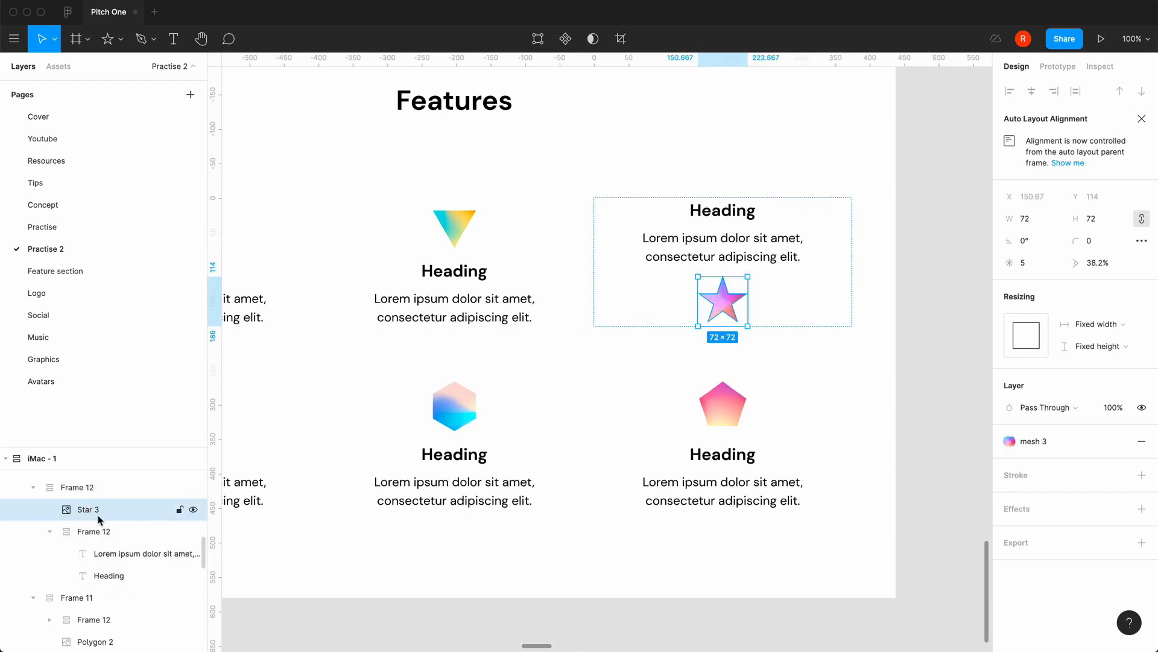
Reorder the star so it sits above the heading and description in its card.
{"action": "key", "text": "Down"}
{"action": "key", "text": "Up"}
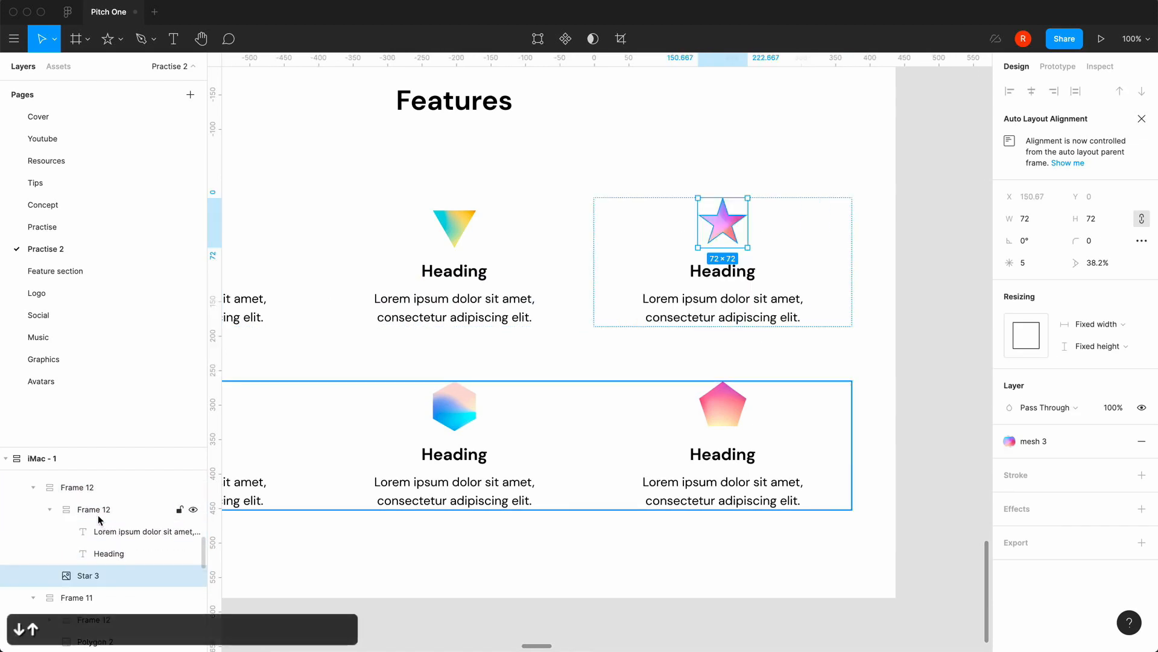
{"action": "left_click", "coordinate": [610, 590]}
Select all text sharing the triangle card heading's black fill and change its fill to the TailwindCSS colour 18181B.
{"action": "scroll", "coordinate": [610, 590], "scroll_direction": "left", "scroll_amount": 4}
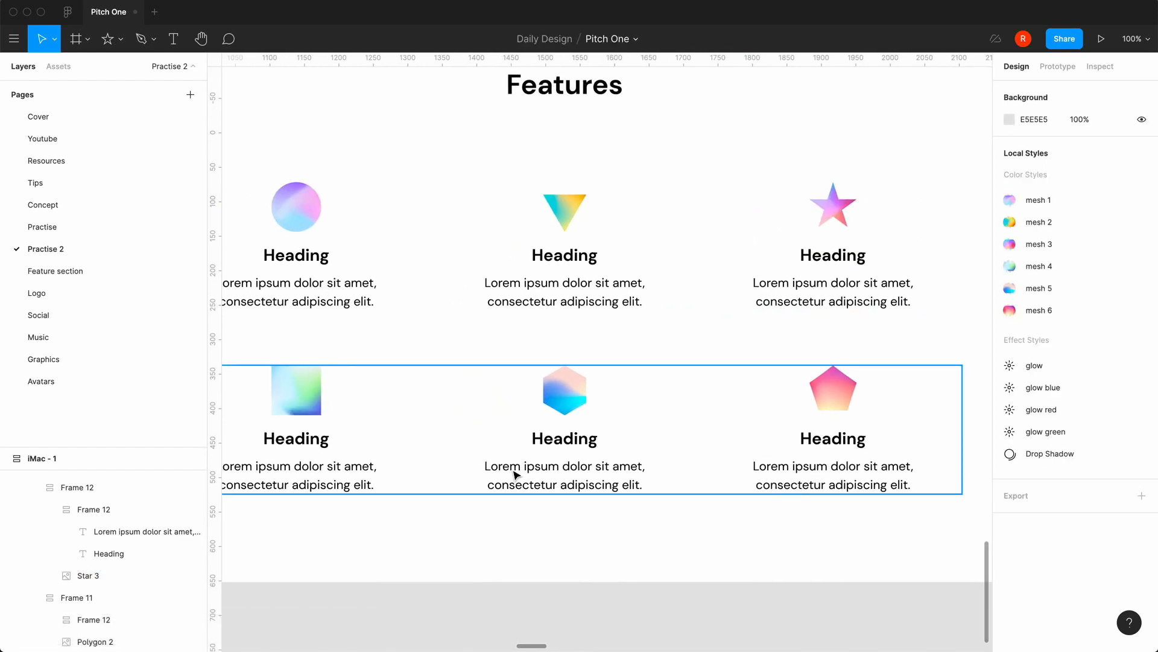
{"action": "scroll", "coordinate": [430, 594], "scroll_direction": "left", "scroll_amount": 3}
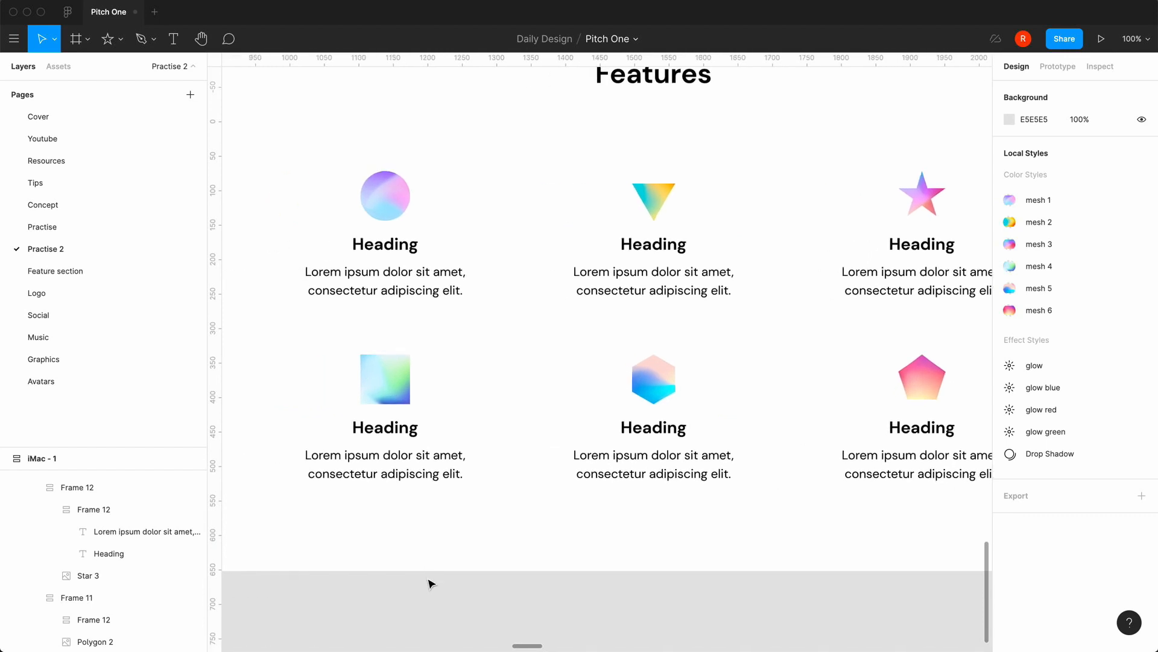
{"action": "scroll", "coordinate": [430, 583], "scroll_direction": "right", "scroll_amount": 1}
{"action": "scroll", "coordinate": [430, 583], "scroll_direction": "up", "scroll_amount": 1}
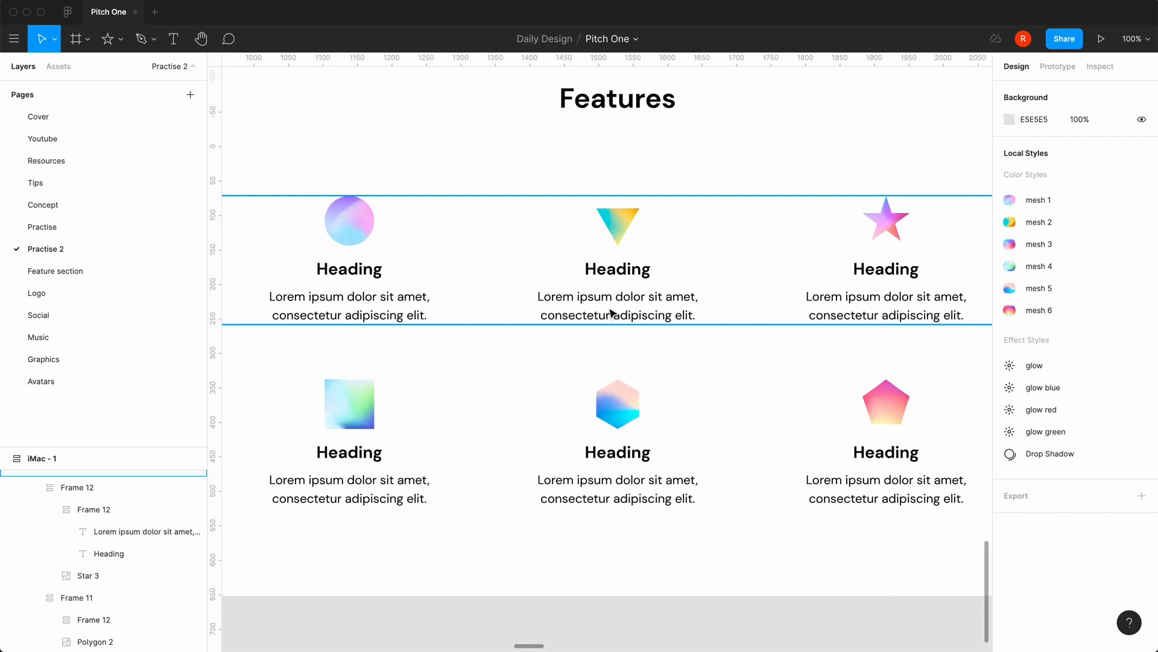
{"action": "scroll", "coordinate": [610, 312], "scroll_direction": "right", "scroll_amount": 1}
{"action": "scroll", "coordinate": [610, 312], "scroll_direction": "up", "scroll_amount": 1}
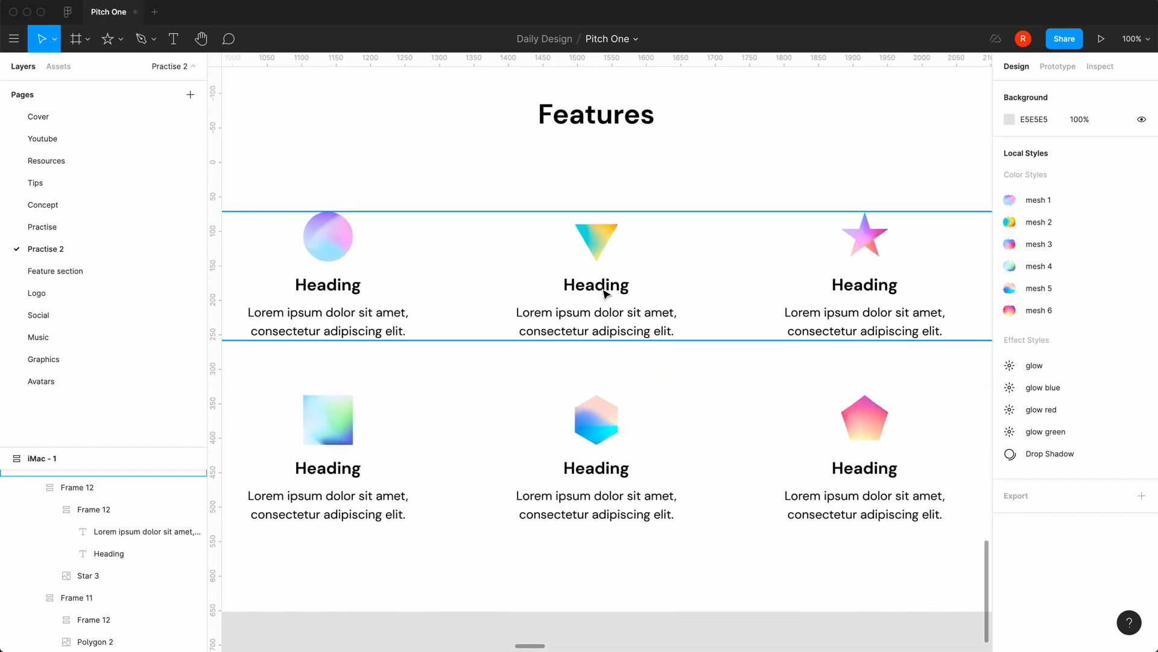
{"action": "left_click", "coordinate": [605, 294]}
{"action": "left_click", "coordinate": [605, 294]}
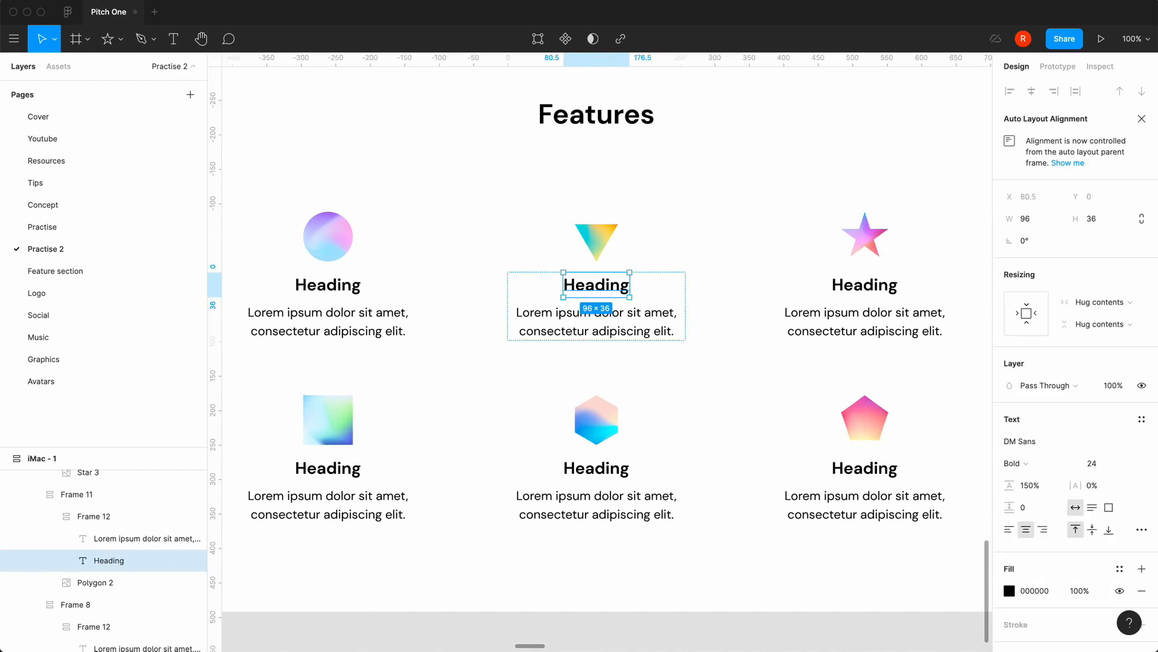
{"action": "left_click", "coordinate": [113, 0]}
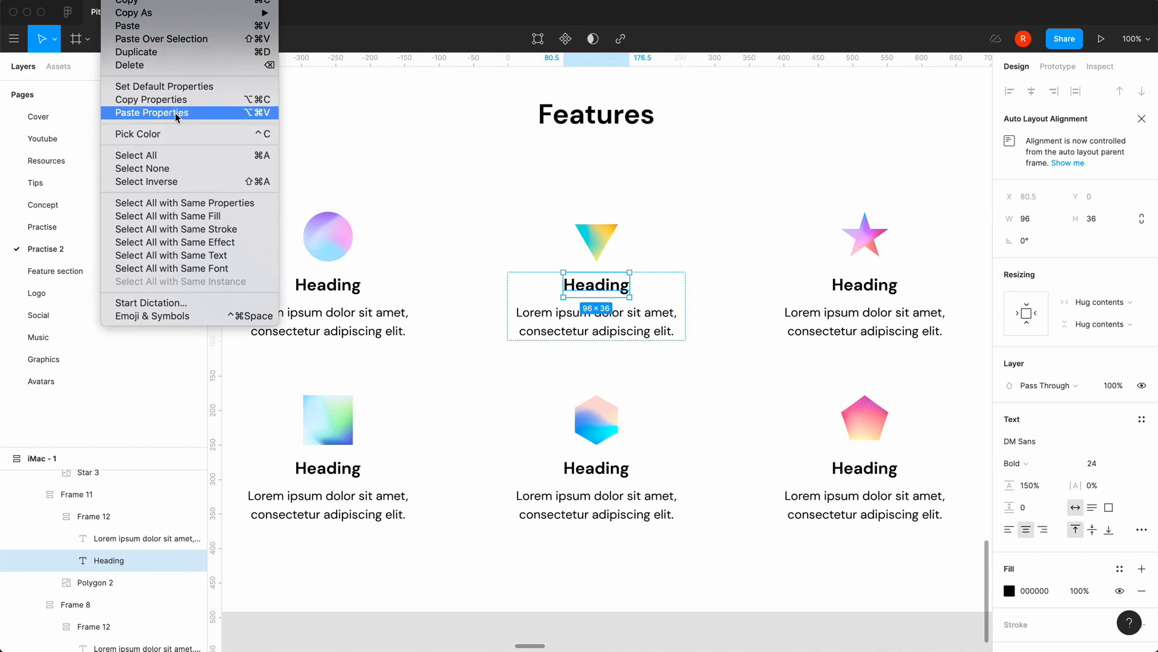
{"action": "left_click", "coordinate": [206, 216]}
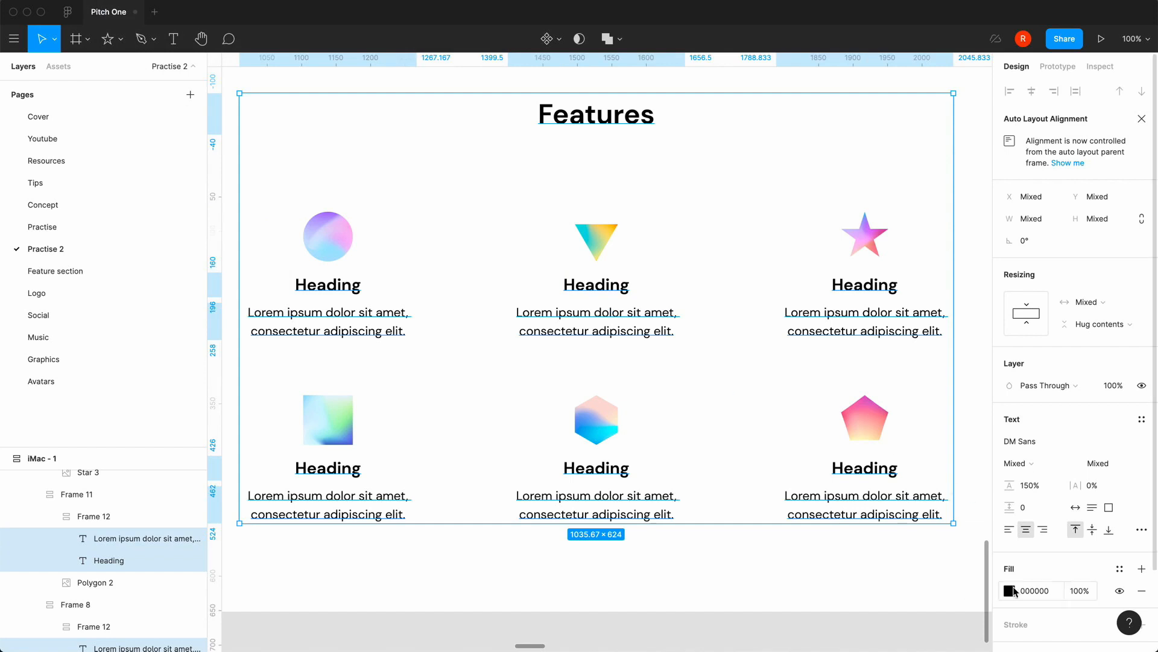
{"action": "left_click", "coordinate": [1010, 590]}
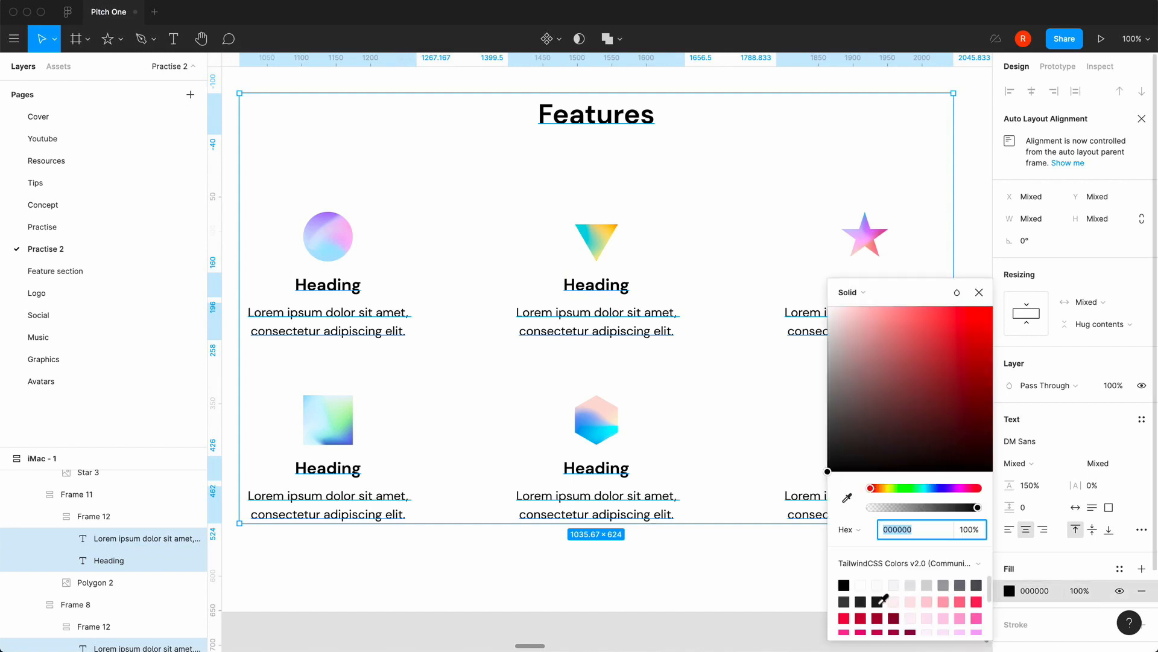
{"action": "left_click", "coordinate": [878, 602]}
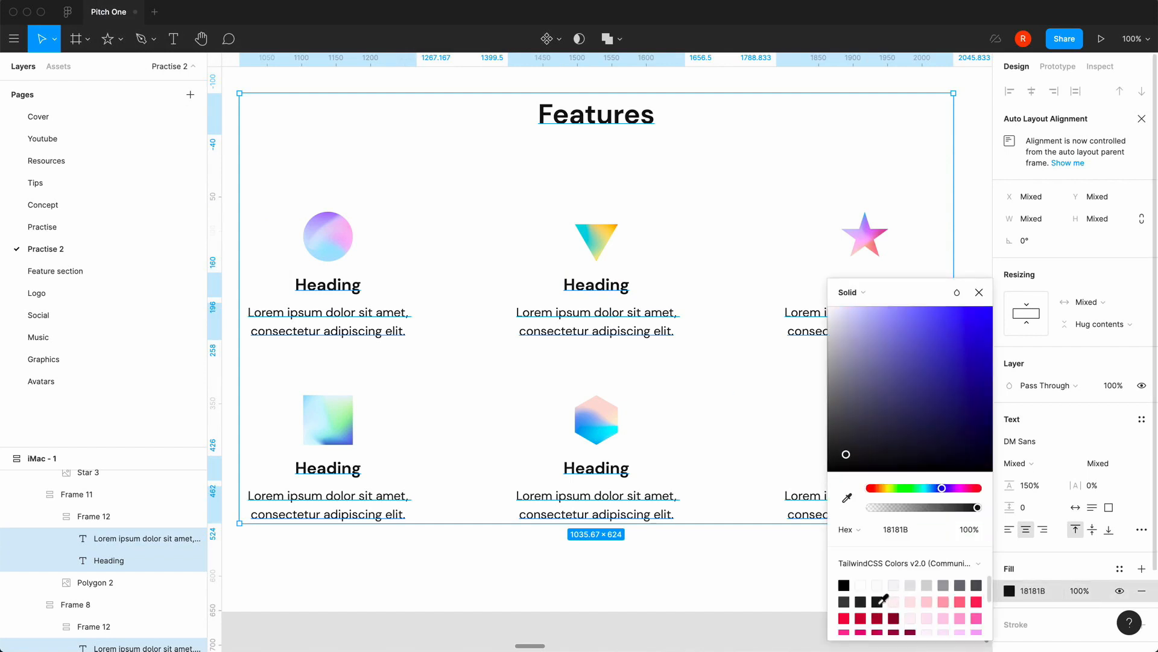
{"action": "left_click", "coordinate": [979, 292]}
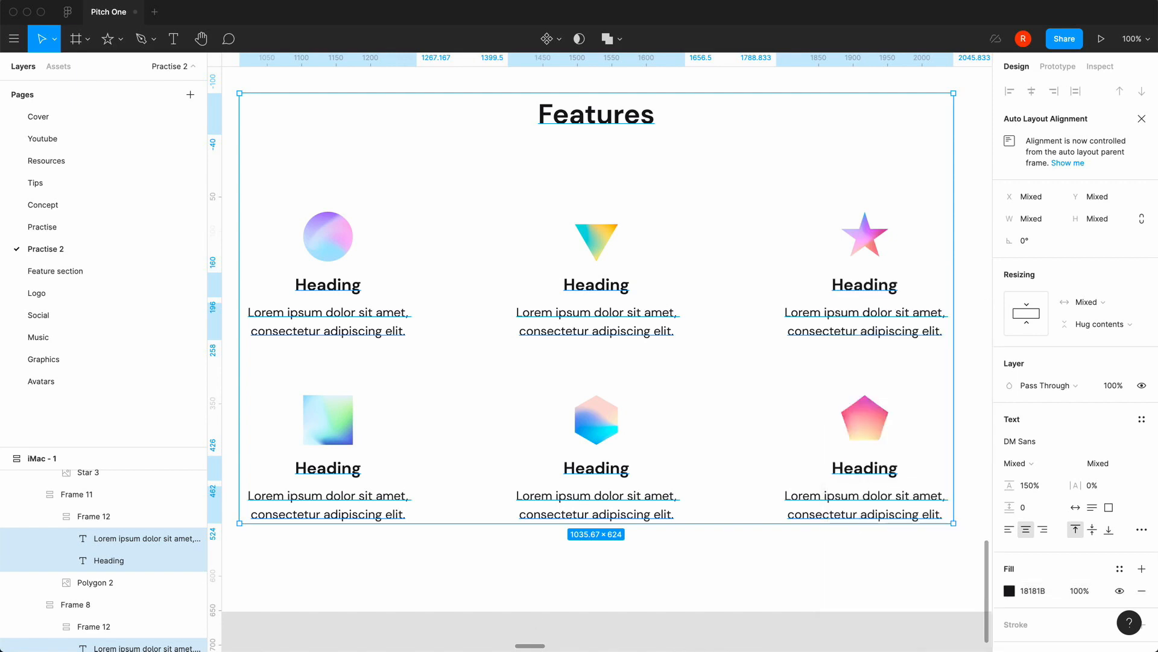
{"action": "left_click", "coordinate": [598, 598]}
Select all text sharing the circle card description's properties and change its fill to the TailwindCSS colour 71717A.
{"action": "scroll", "coordinate": [598, 598], "scroll_direction": "left", "scroll_amount": 2}
{"action": "scroll", "coordinate": [599, 599], "scroll_direction": "down", "scroll_amount": 1}
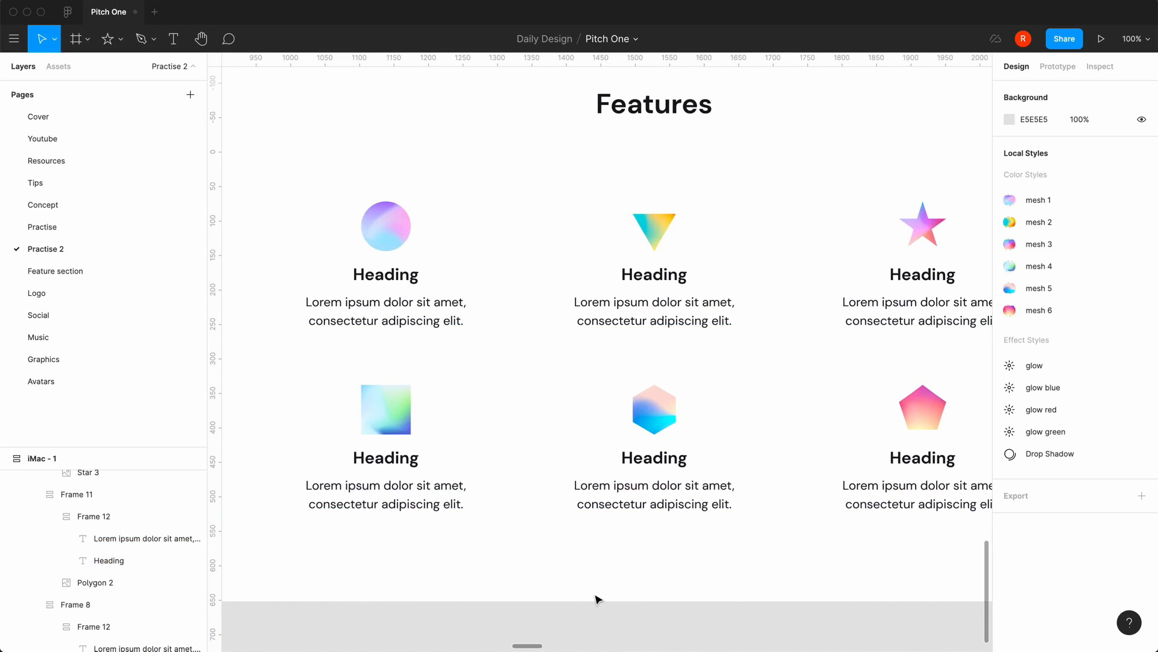
{"action": "double_click", "coordinate": [444, 328]}
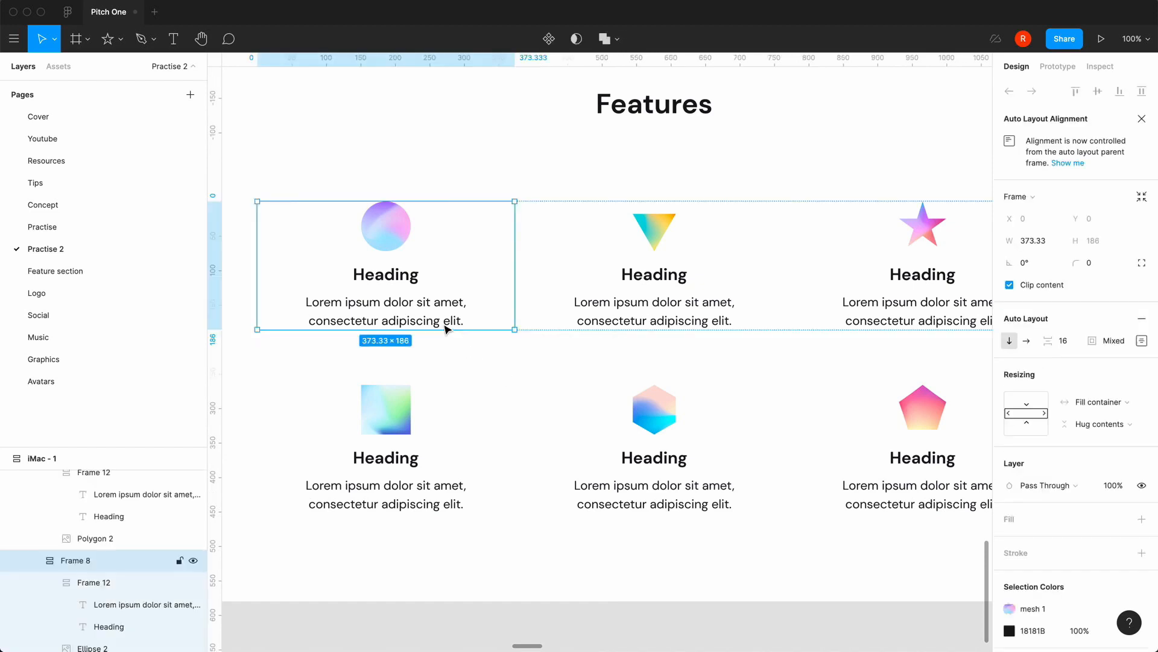
{"action": "left_click", "coordinate": [444, 328]}
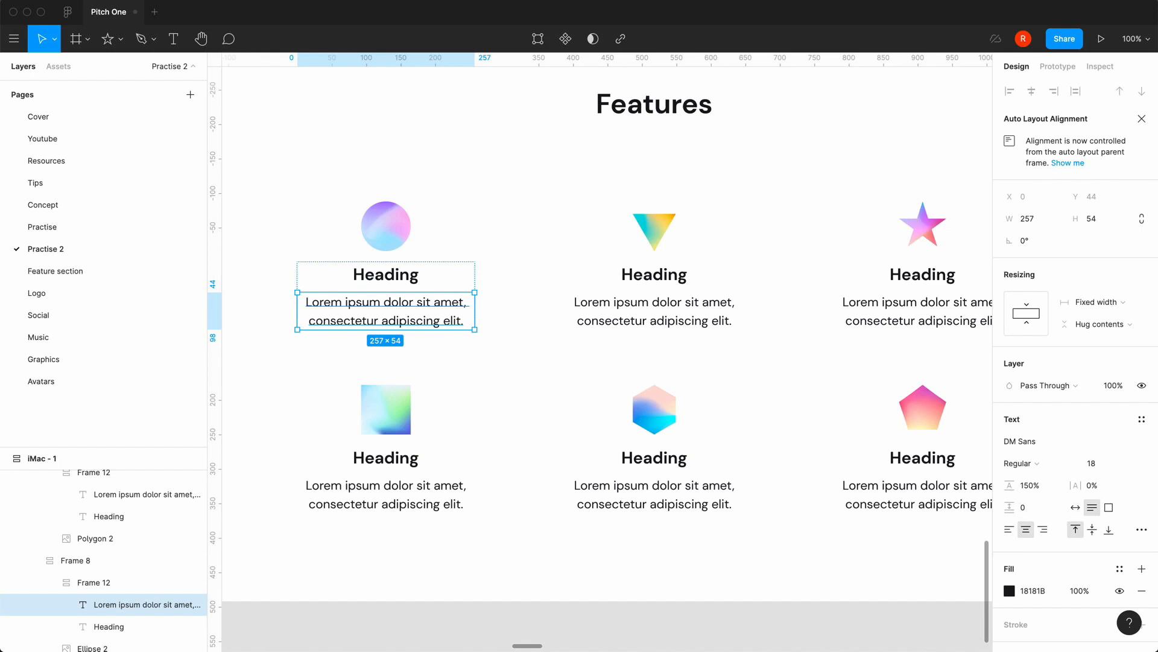
{"action": "left_click", "coordinate": [113, 0]}
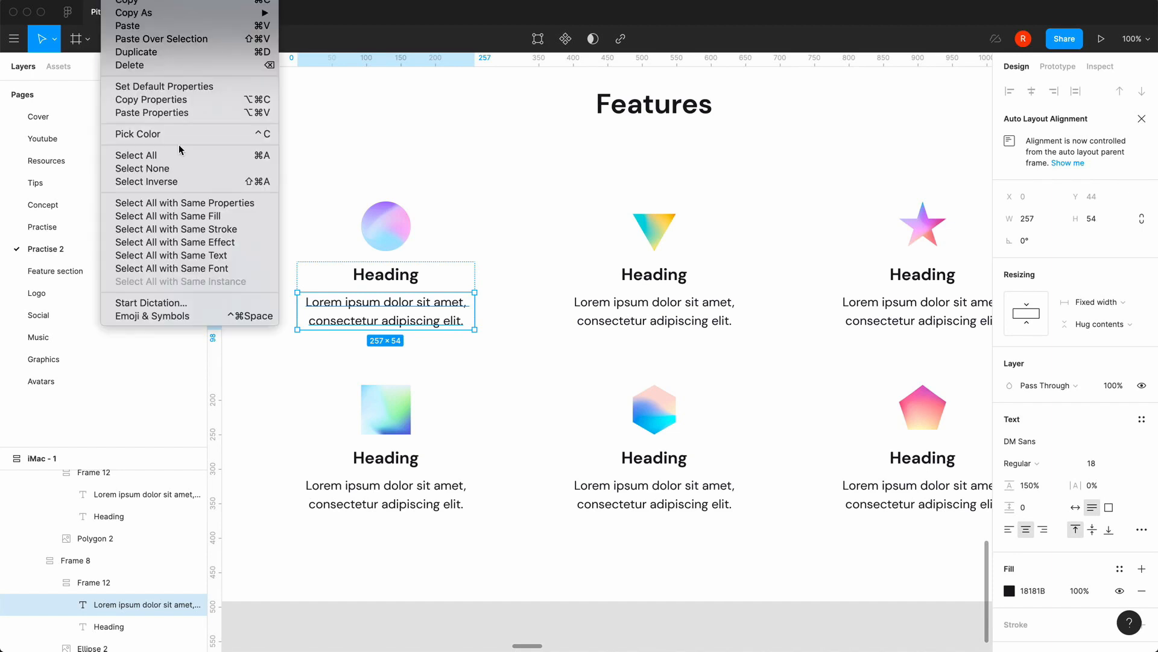
{"action": "left_click", "coordinate": [185, 204]}
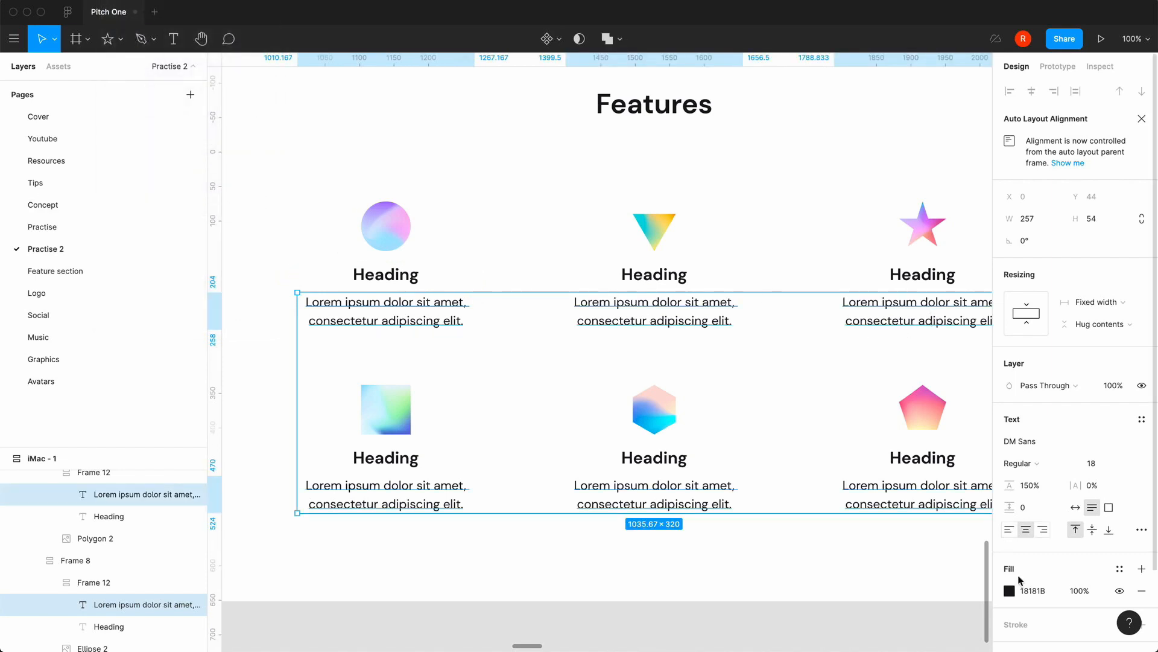
{"action": "left_click", "coordinate": [1009, 591]}
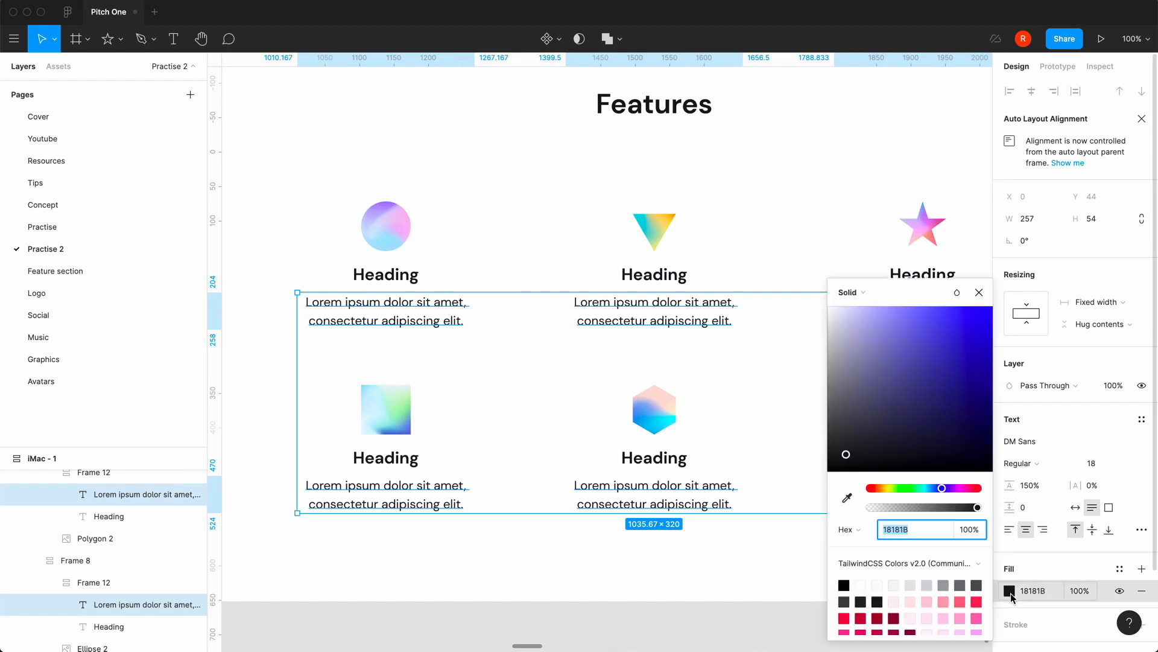
{"action": "left_click", "coordinate": [960, 583]}
{"action": "left_click", "coordinate": [979, 292]}
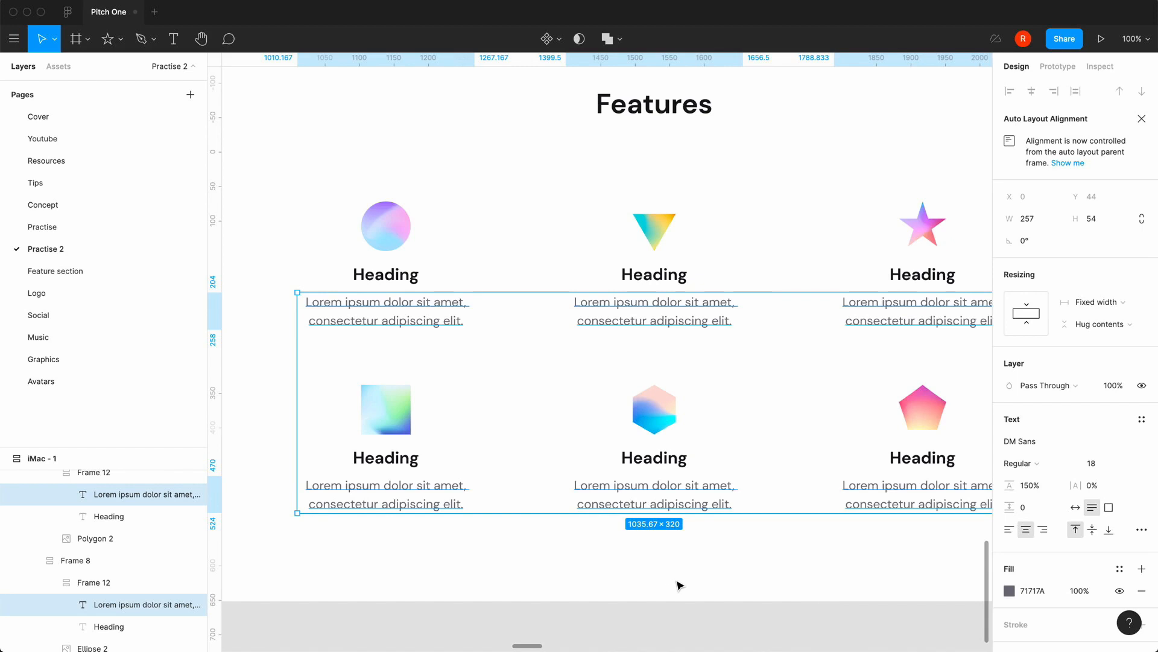
{"action": "left_click", "coordinate": [679, 585]}
Copy the finished iMac - 1 frame and paste a duplicate beside it.
{"action": "key", "text": "minus"}
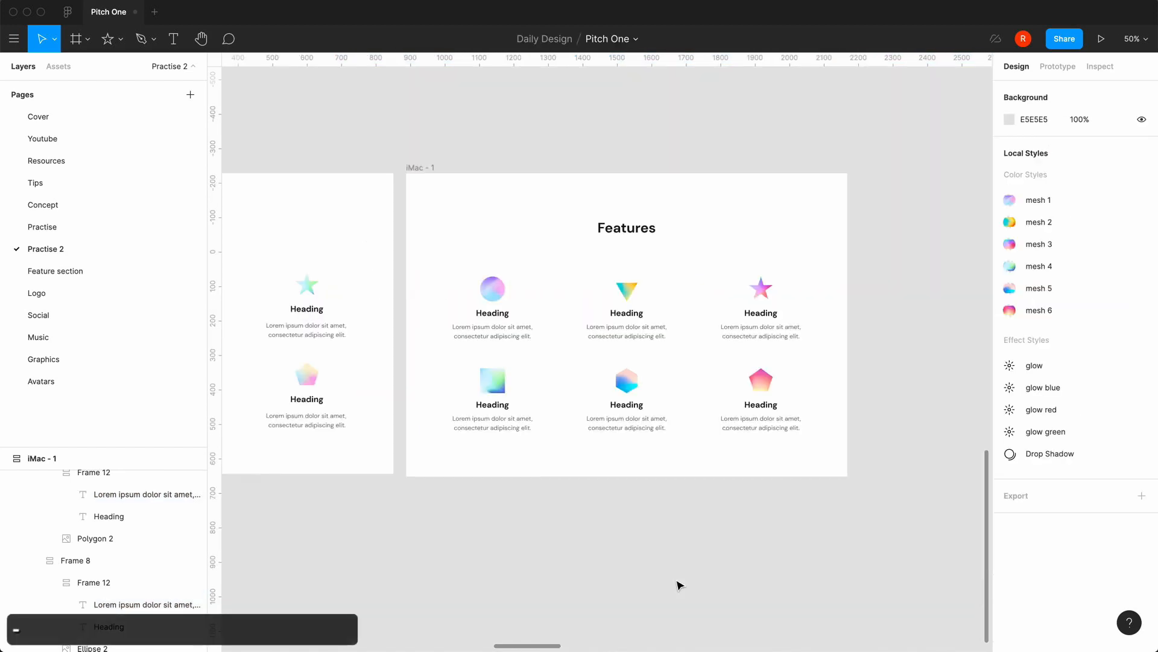
{"action": "key", "text": "equal"}
{"action": "scroll", "coordinate": [680, 585], "scroll_direction": "right", "scroll_amount": 2}
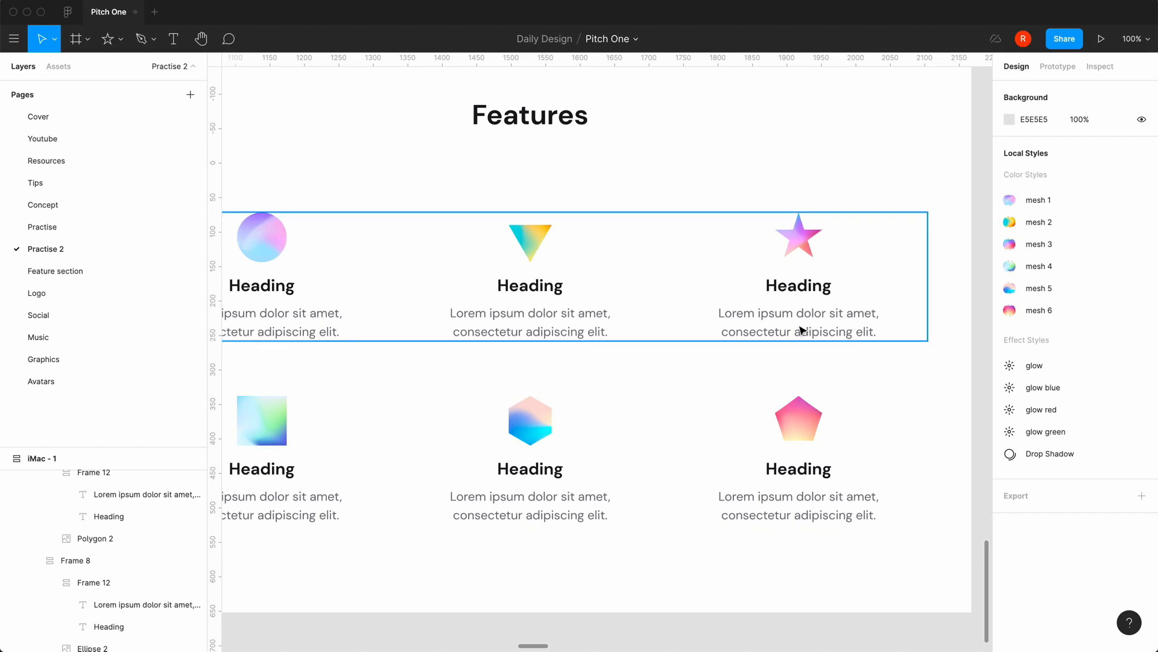
{"action": "key", "text": "minus"}
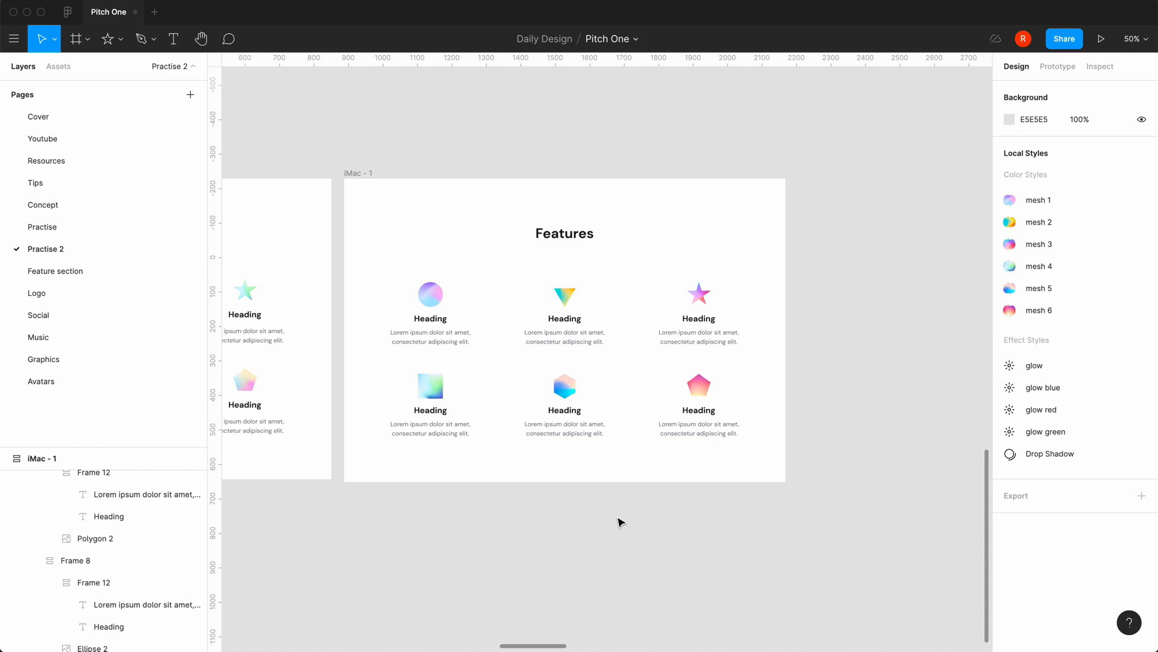
{"action": "left_click", "coordinate": [357, 175]}
{"action": "key", "text": "super+c"}
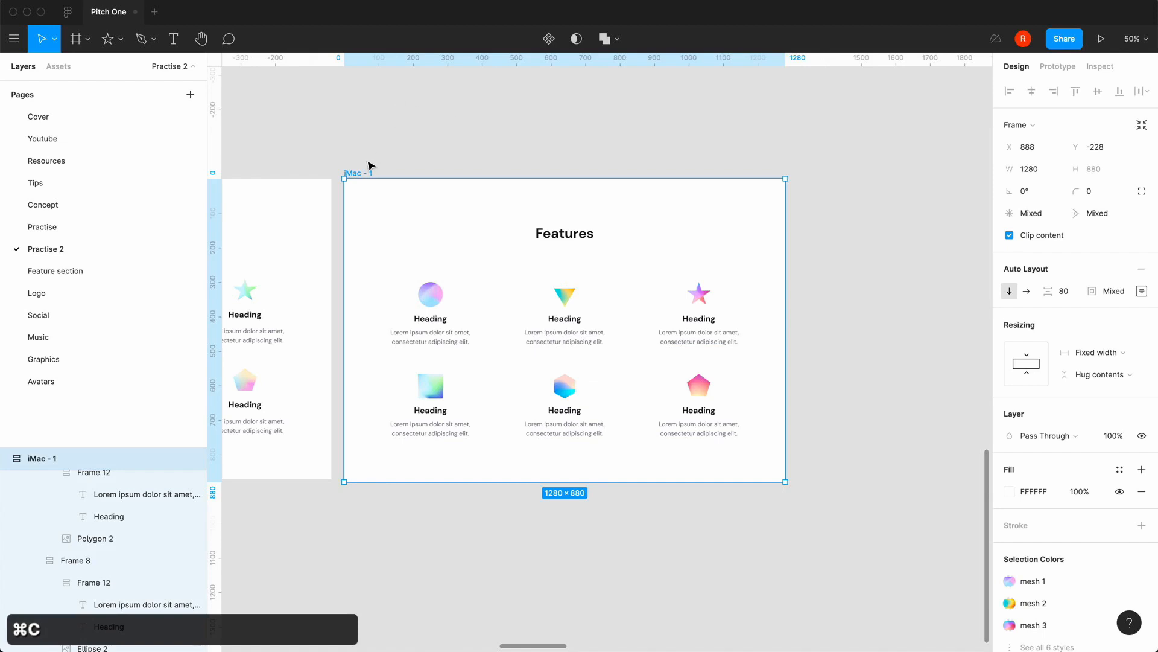
{"action": "key", "text": "super+v"}
{"action": "left_click", "coordinate": [591, 117]}
{"action": "scroll", "coordinate": [591, 117], "scroll_direction": "right", "scroll_amount": 5}
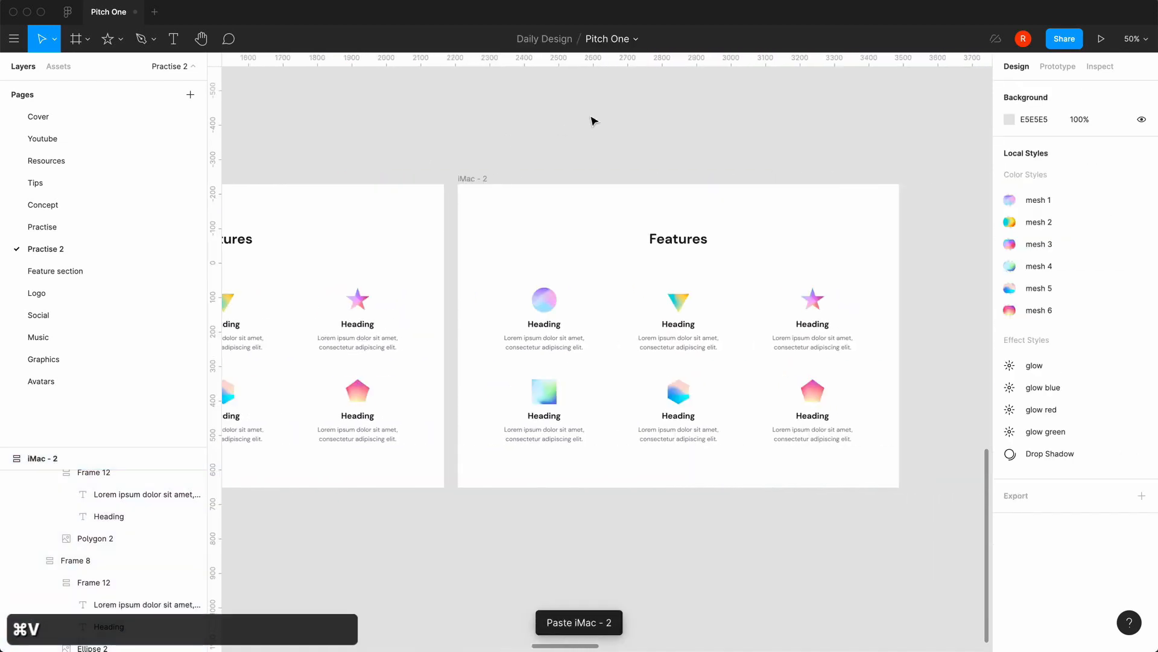
Select all text sharing the fill of the duplicate frame's Features title and change it to the TailwindCSS colour F4F4F5.
{"action": "left_click", "coordinate": [484, 180]}
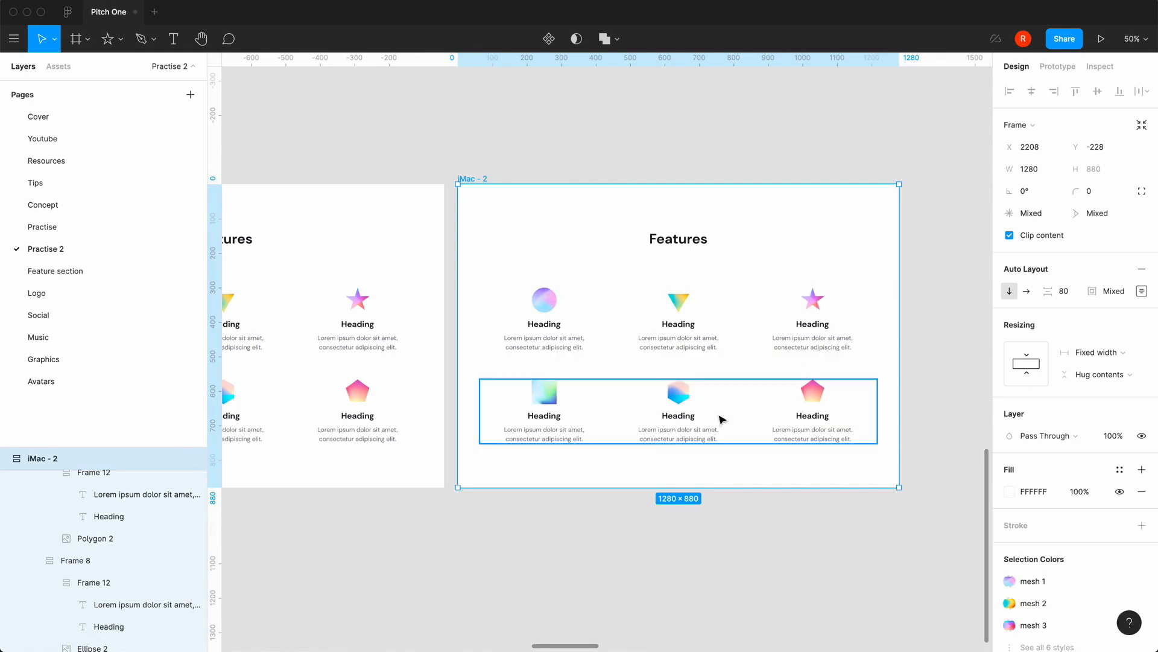
{"action": "left_click", "coordinate": [683, 243]}
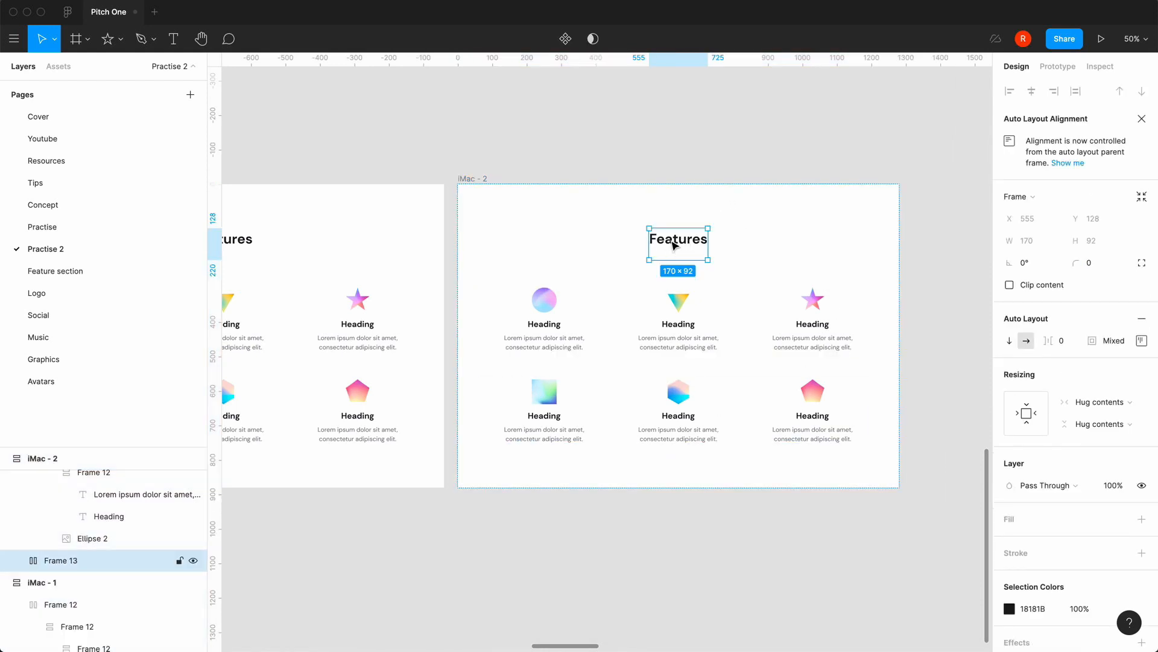
{"action": "double_click", "coordinate": [674, 244]}
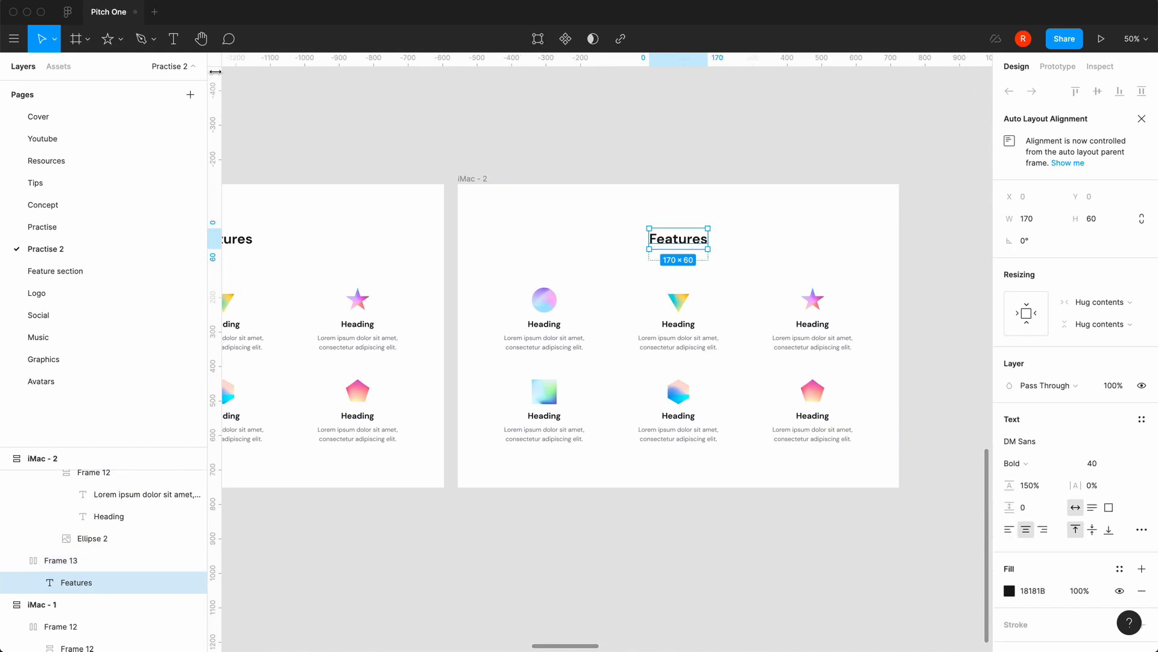
{"action": "left_click", "coordinate": [114, 1]}
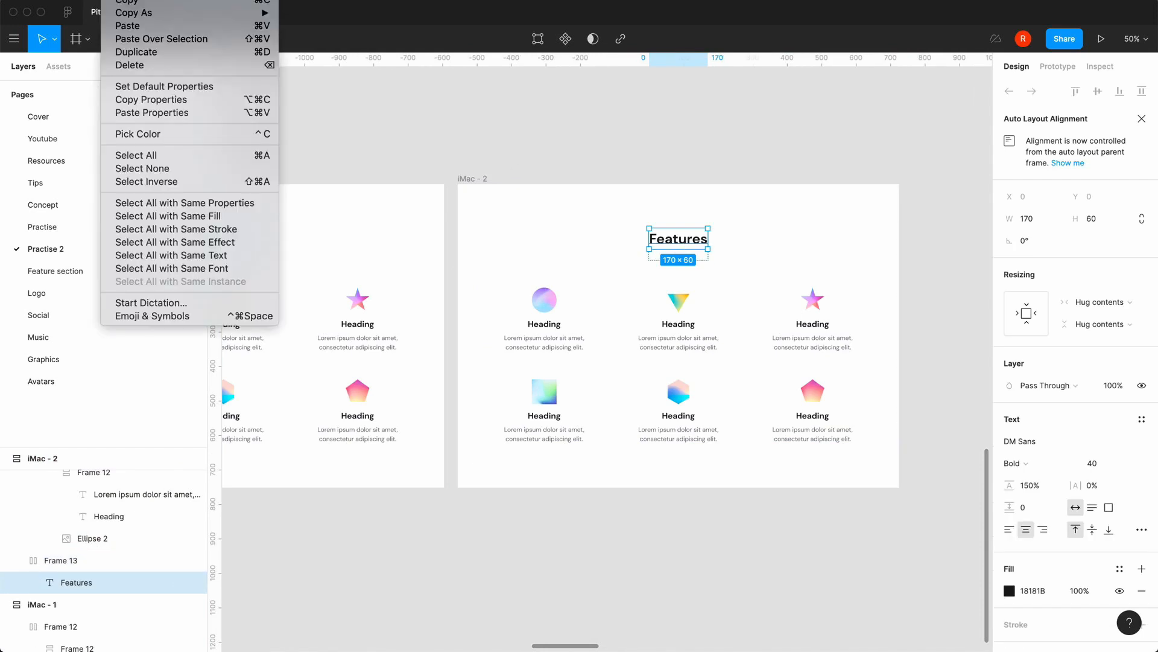
{"action": "left_click", "coordinate": [155, 216]}
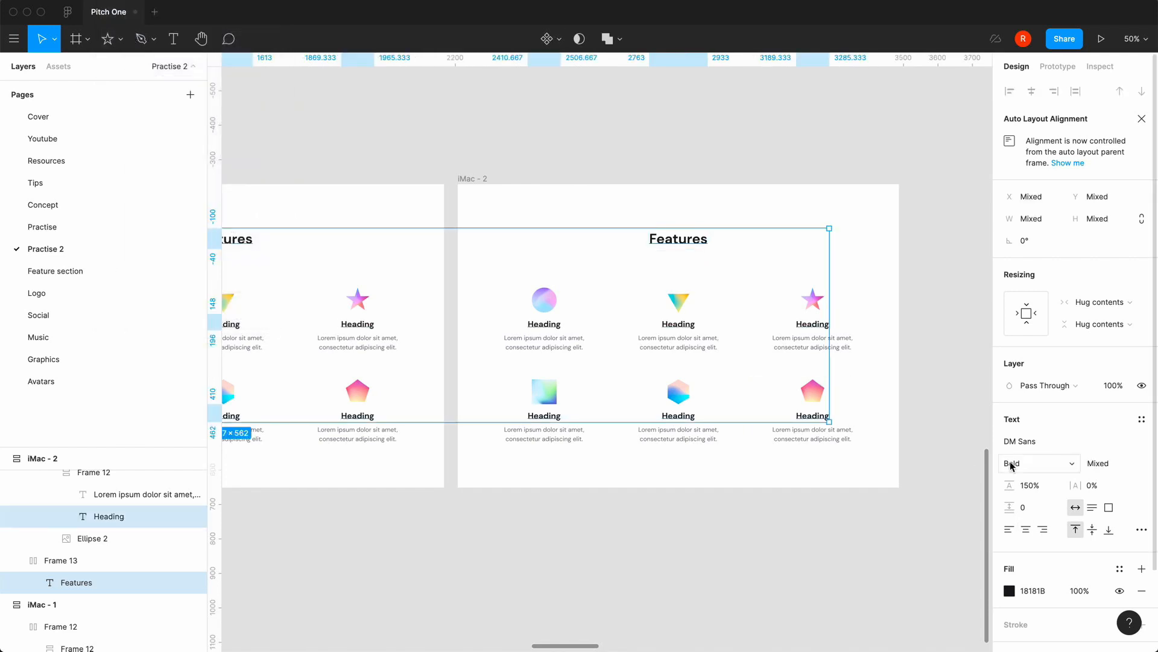
{"action": "left_click", "coordinate": [1009, 591]}
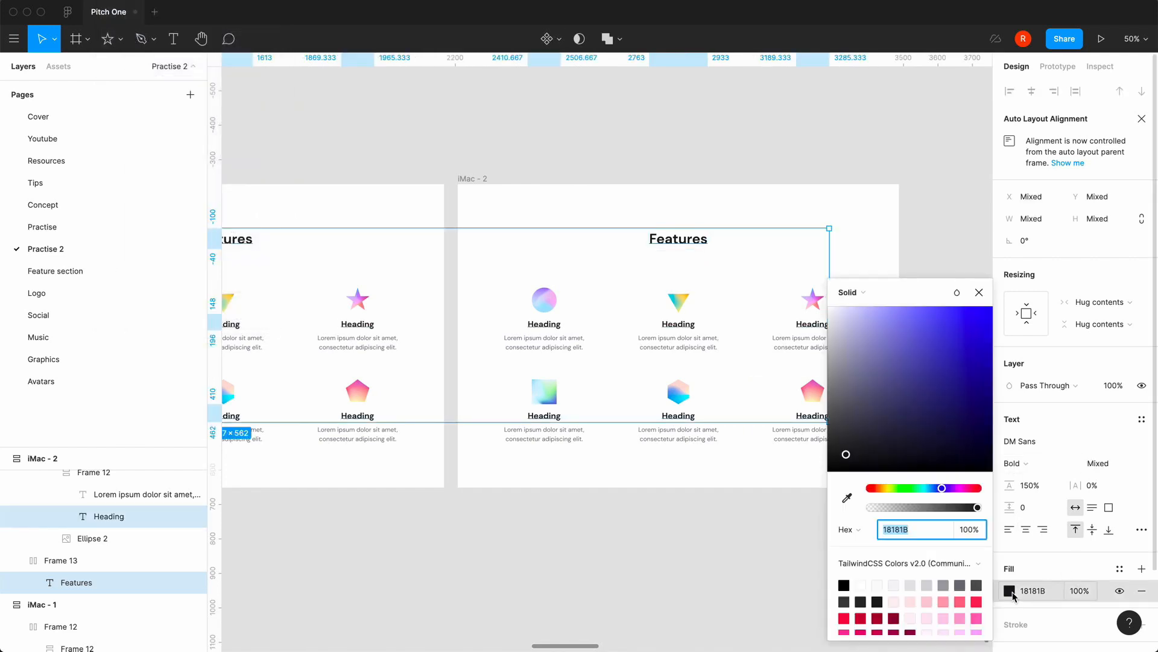
{"action": "left_click", "coordinate": [894, 585]}
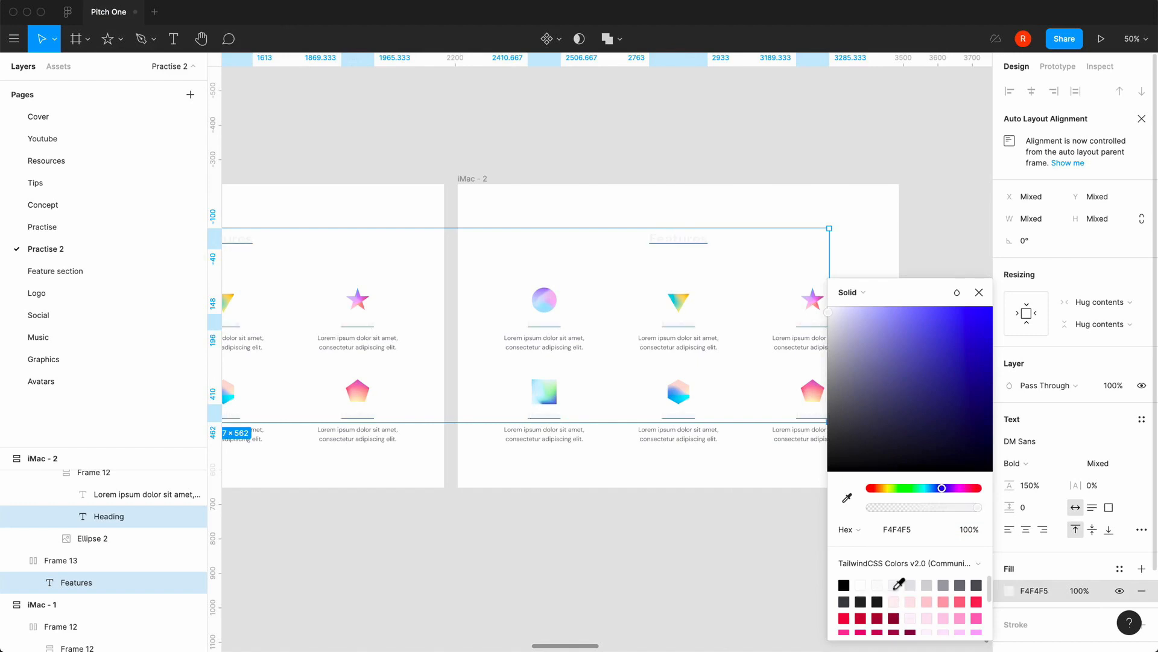
{"action": "left_click", "coordinate": [979, 293]}
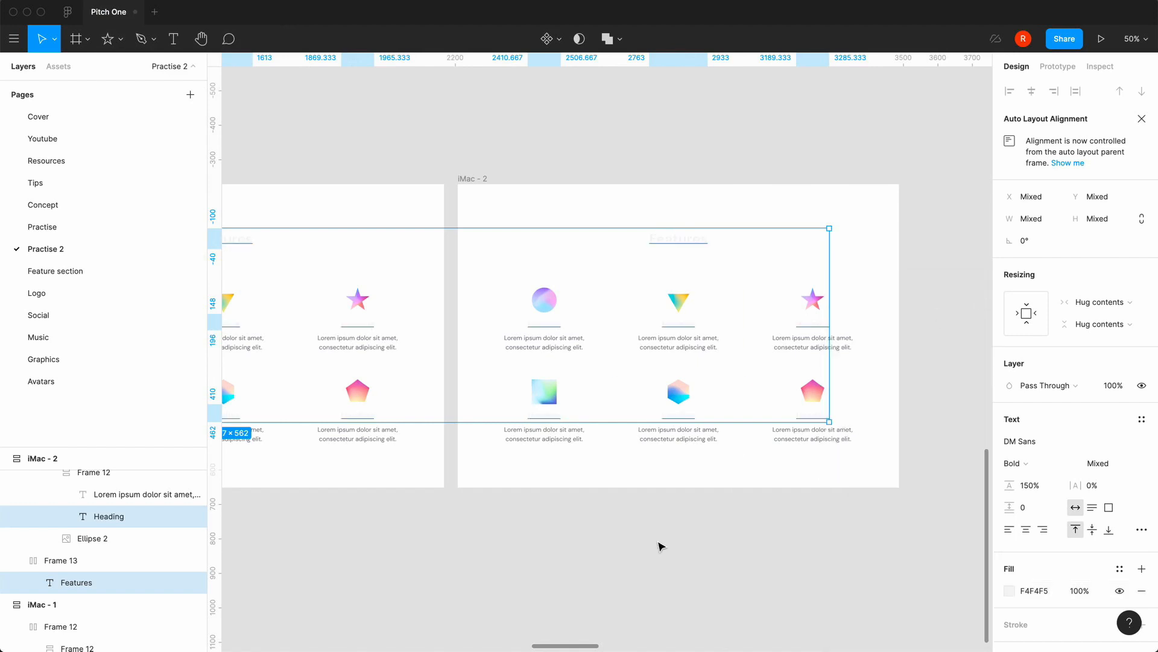
{"action": "left_click", "coordinate": [660, 546]}
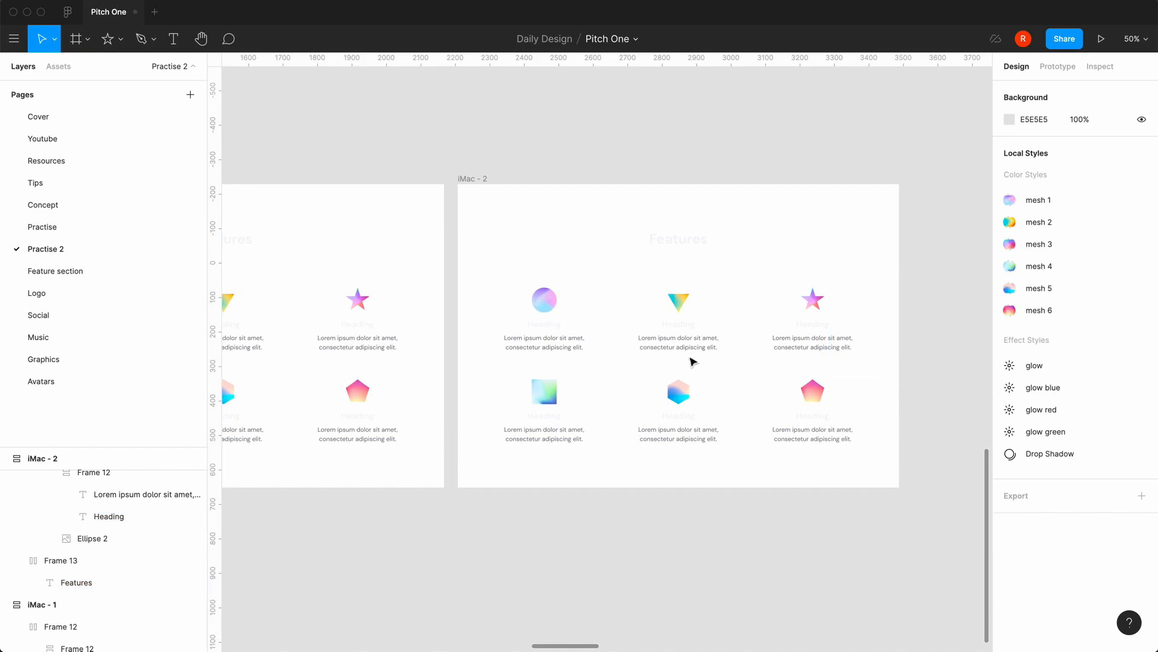
Select all text matching the properties of the duplicate's circle card description and change its fill to the TailwindCSS colour D4D4D8.
{"action": "double_click", "coordinate": [577, 347]}
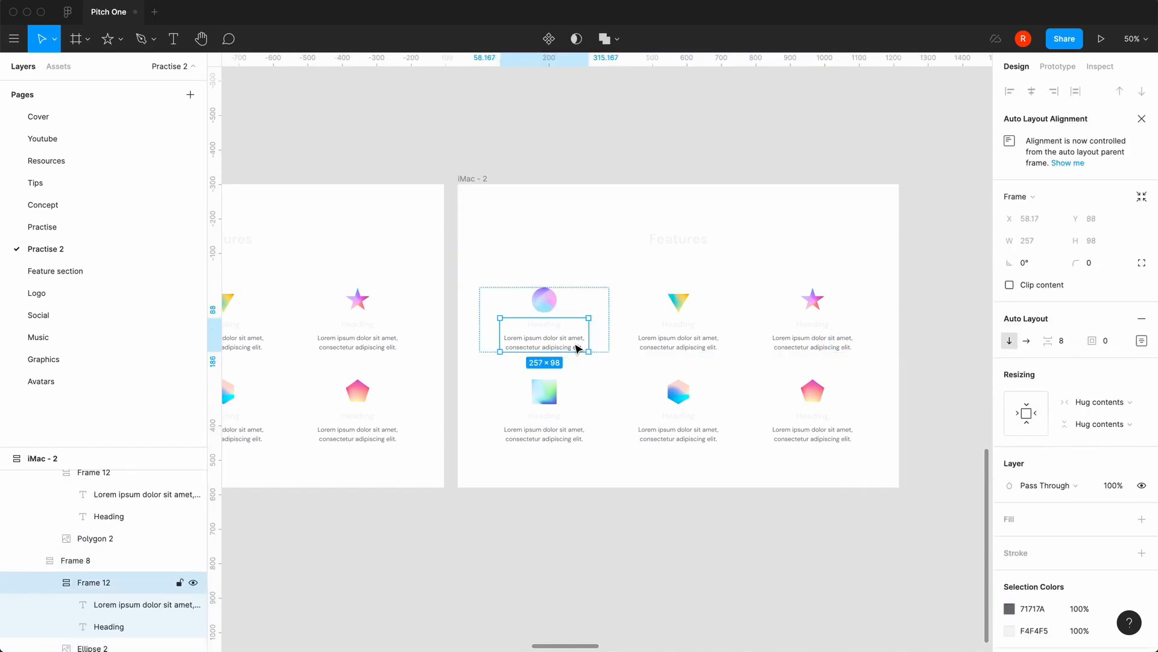
{"action": "double_click", "coordinate": [577, 348]}
{"action": "left_click", "coordinate": [113, 0]}
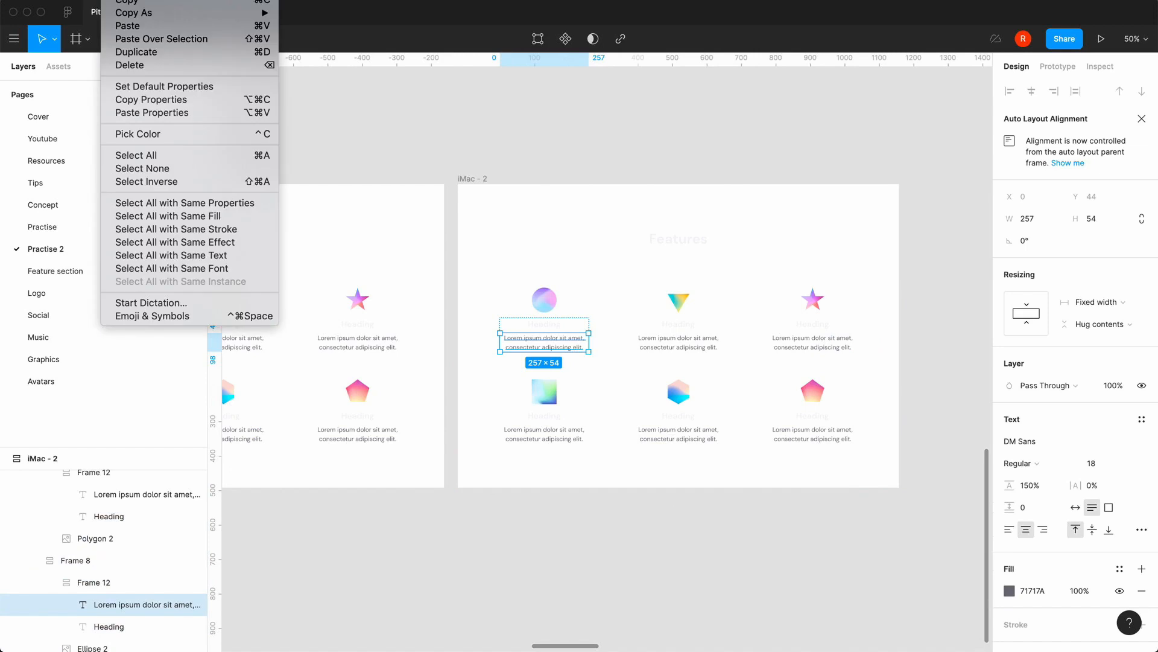
{"action": "left_click", "coordinate": [233, 203]}
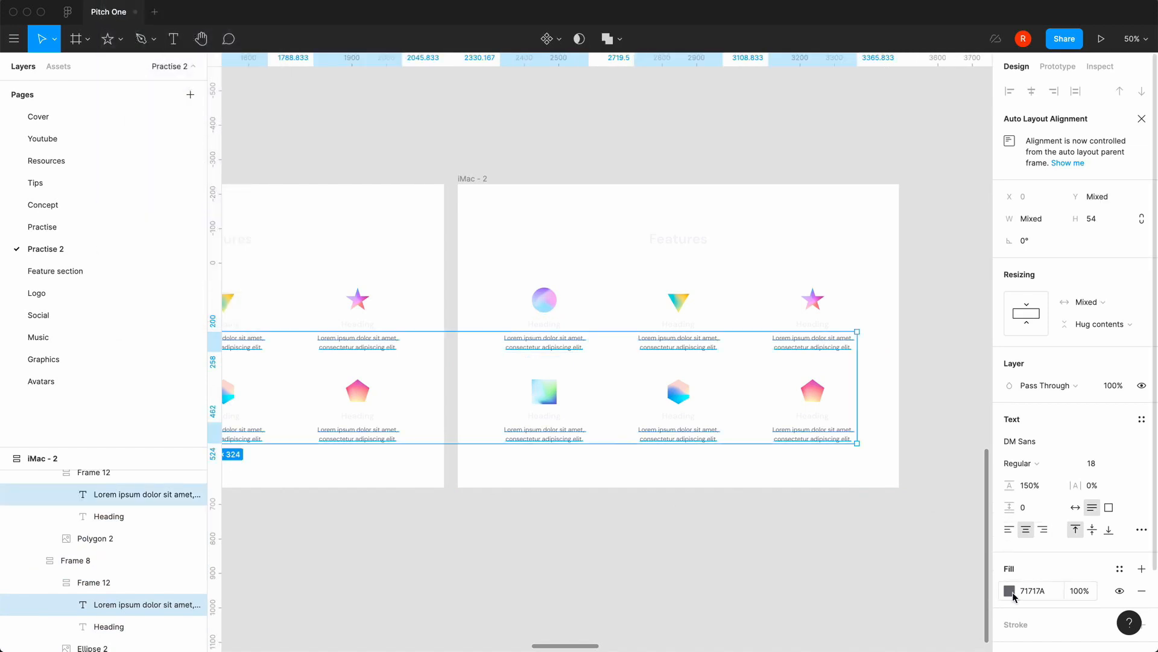
{"action": "left_click", "coordinate": [1009, 590]}
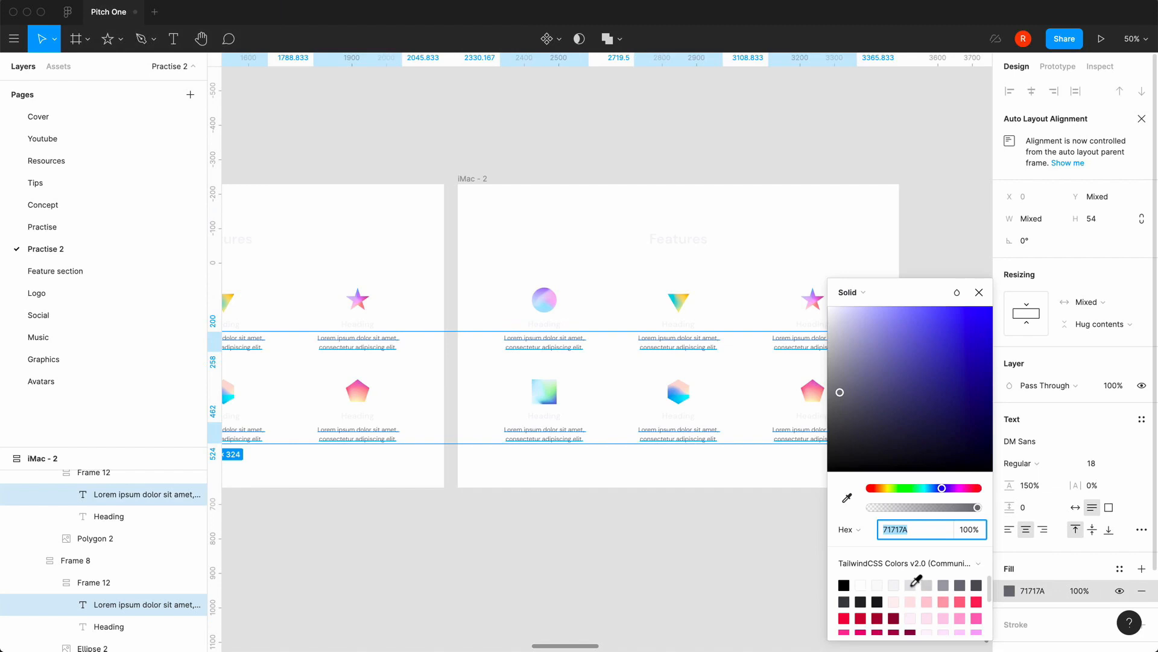
{"action": "left_click", "coordinate": [928, 586]}
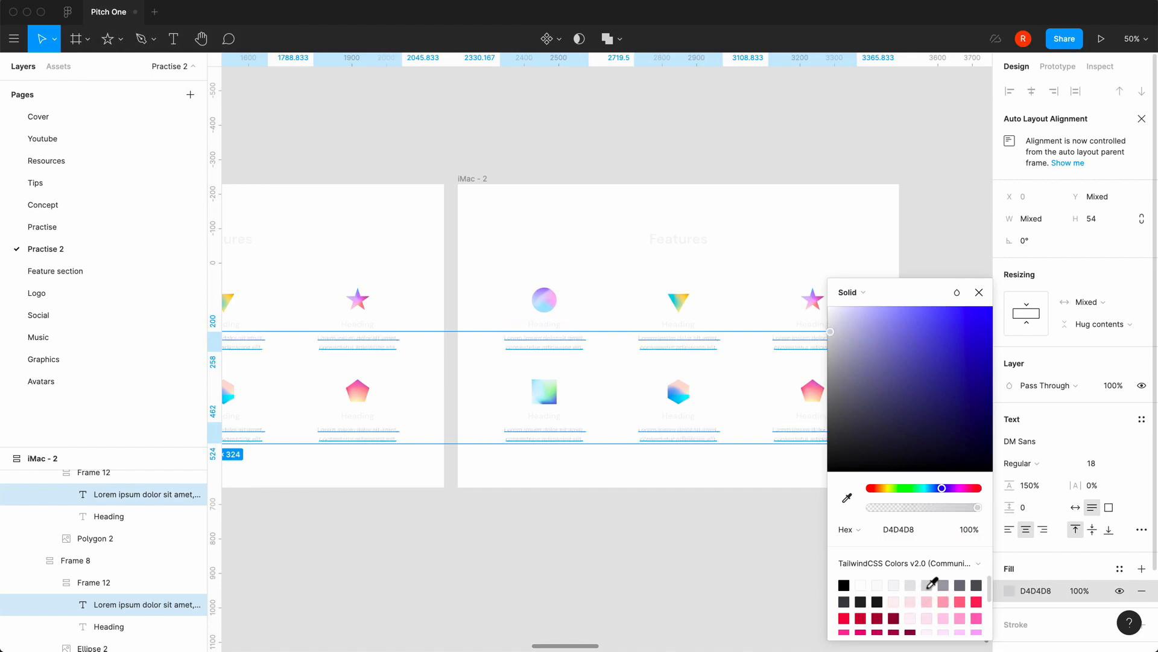
{"action": "left_click", "coordinate": [979, 293]}
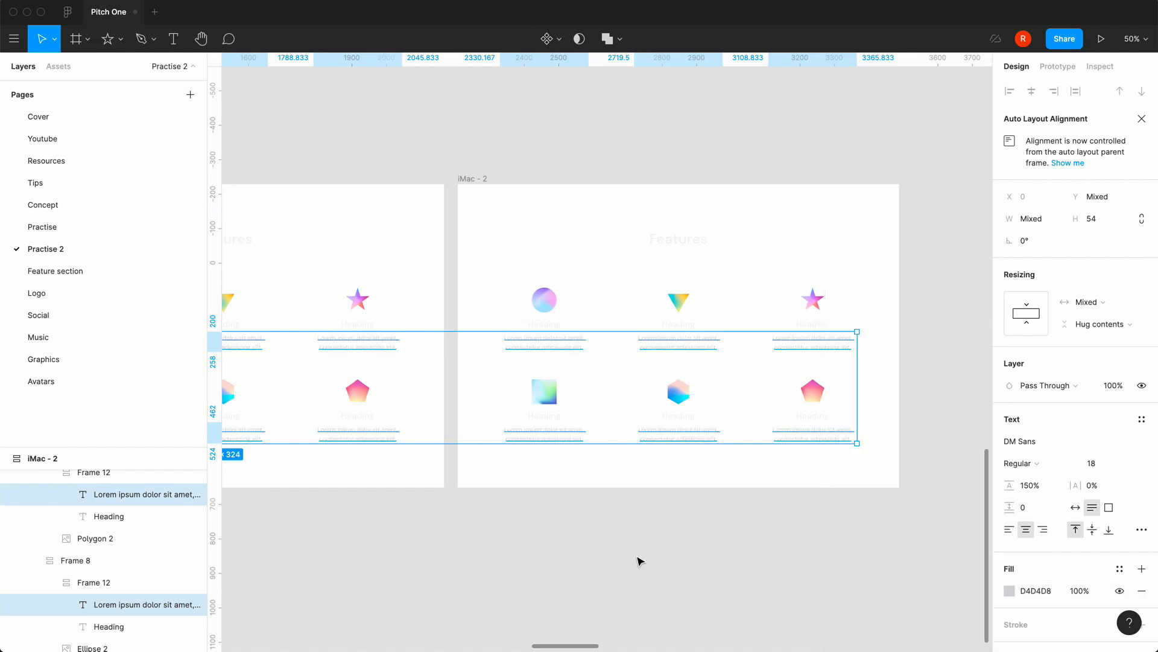
{"action": "left_click", "coordinate": [639, 560]}
Change the iMac - 2 frame's background fill to the TailwindCSS colour 18181B.
{"action": "left_click", "coordinate": [472, 179]}
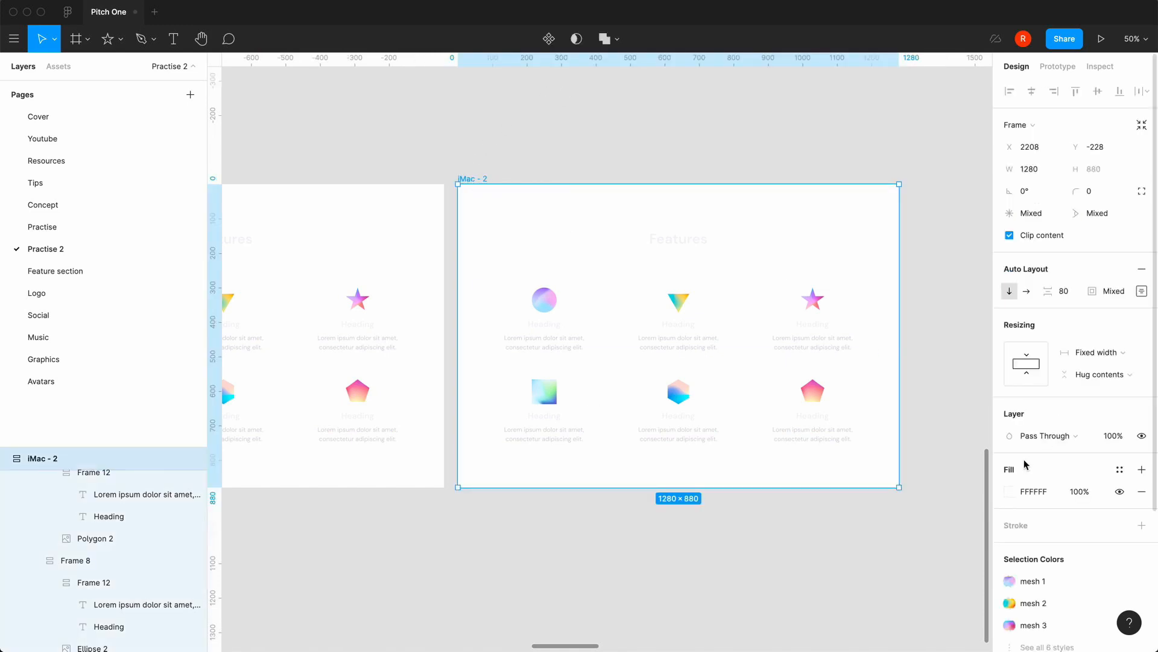
{"action": "left_click", "coordinate": [1010, 491]}
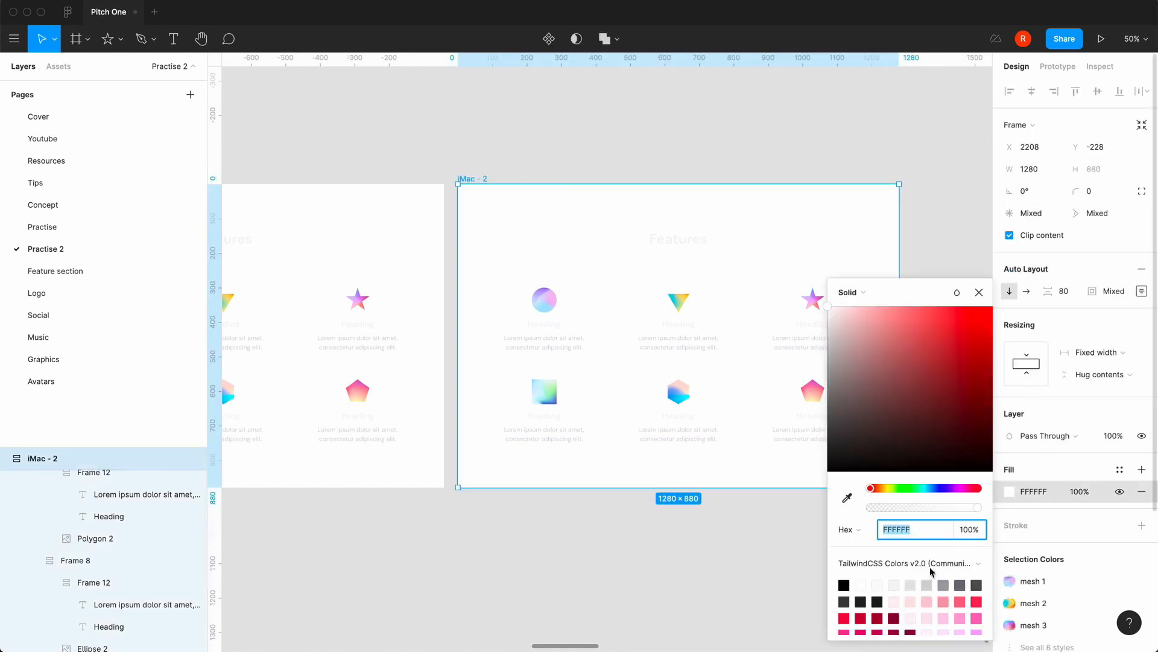
{"action": "left_click", "coordinate": [877, 602]}
{"action": "left_click", "coordinate": [979, 293]}
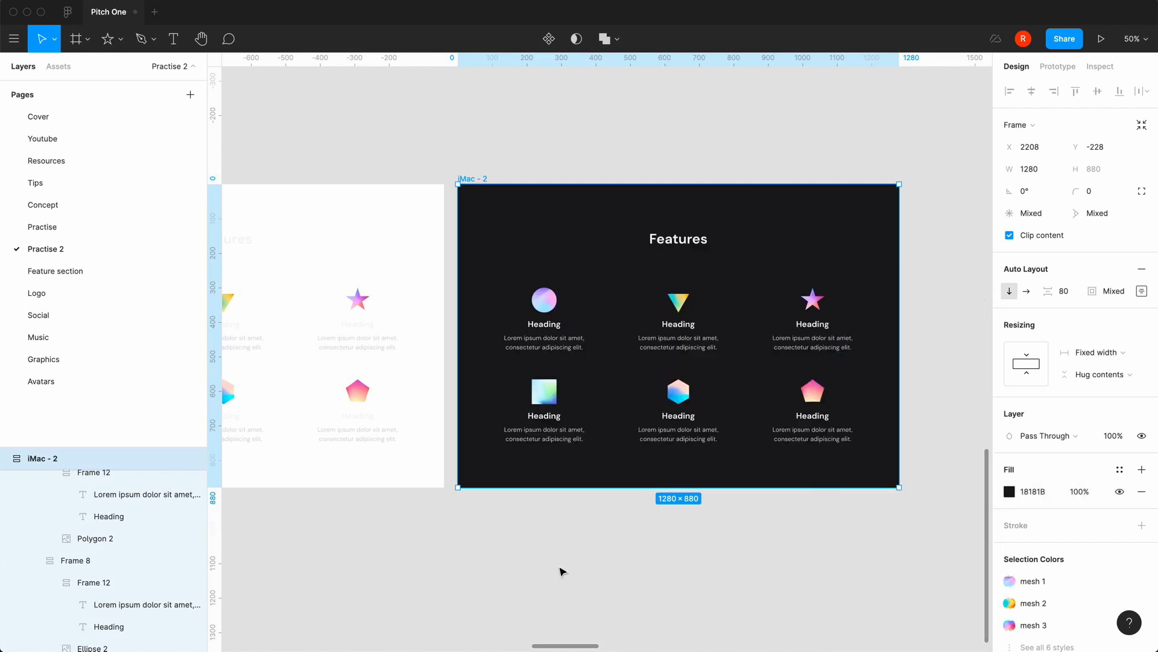
{"action": "left_click", "coordinate": [556, 587]}
{"action": "key", "text": "shift+0"}
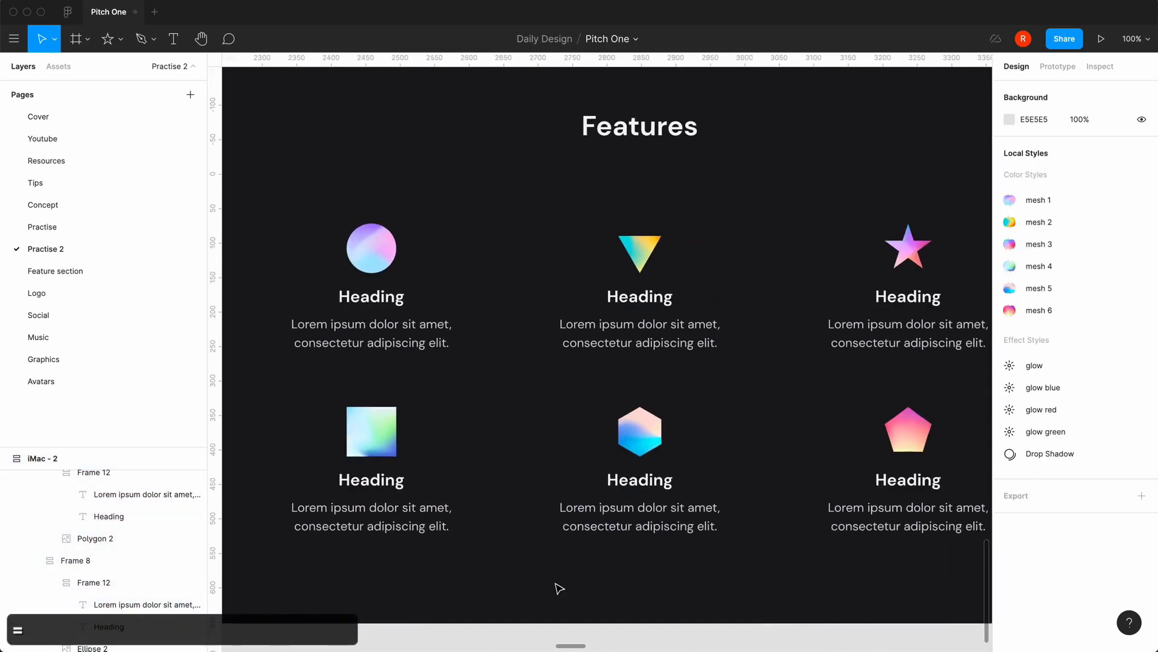
{"action": "scroll", "coordinate": [559, 588], "scroll_direction": "right", "scroll_amount": 3}
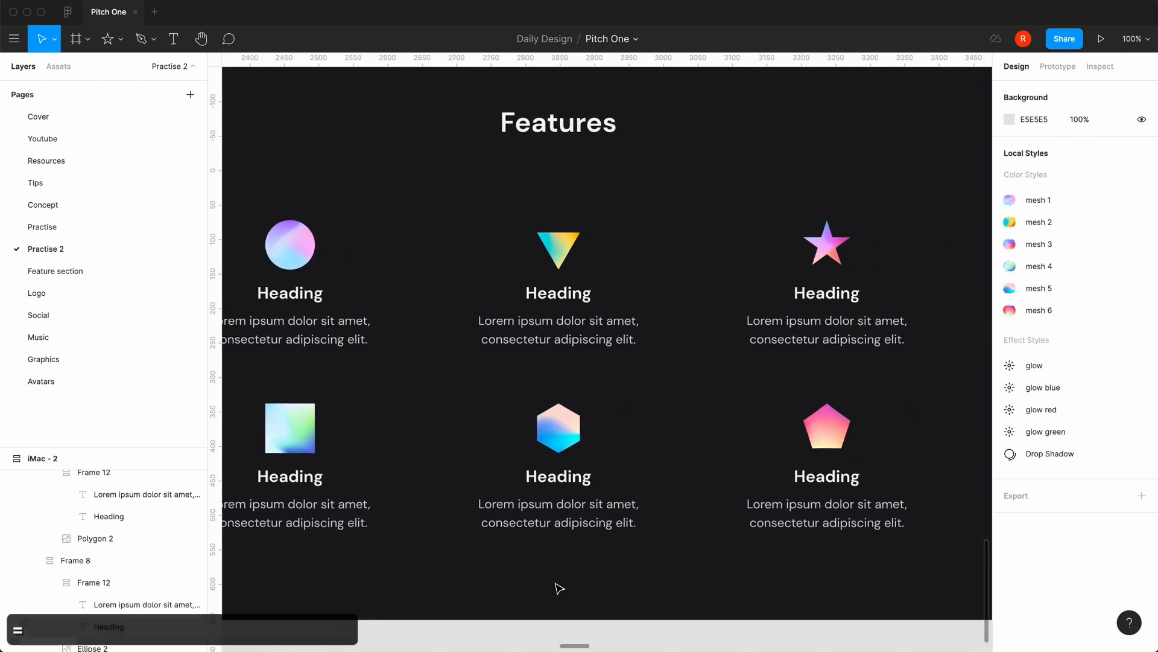
{"action": "key", "text": "minus"}
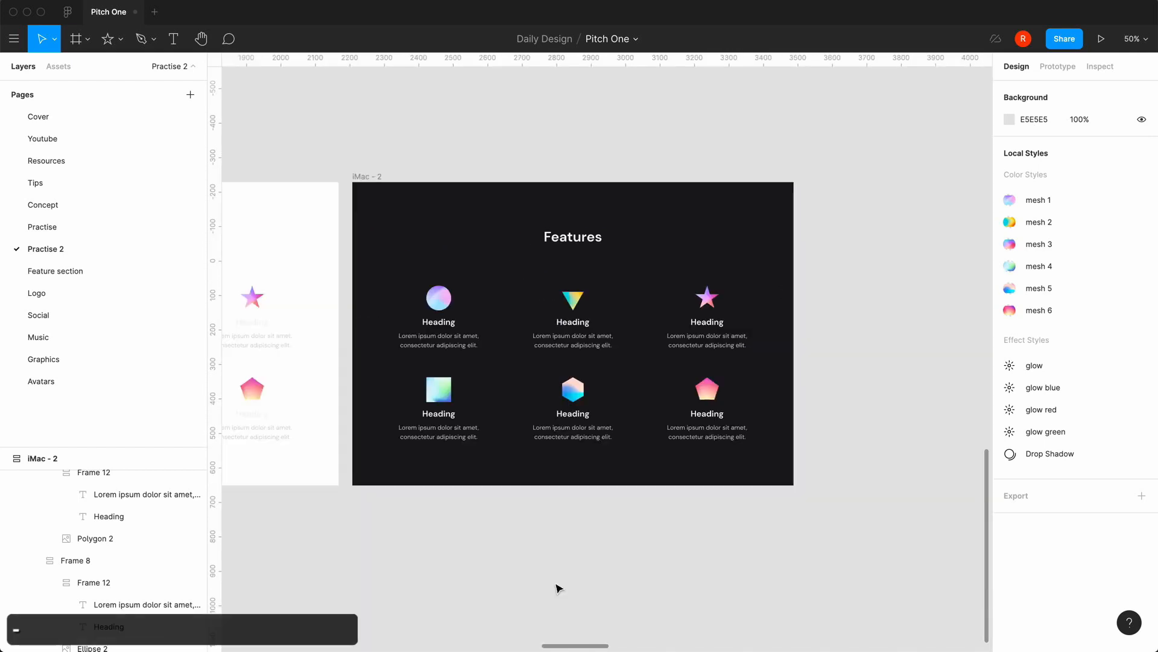
{"action": "scroll", "coordinate": [559, 589], "scroll_direction": "left", "scroll_amount": 5}
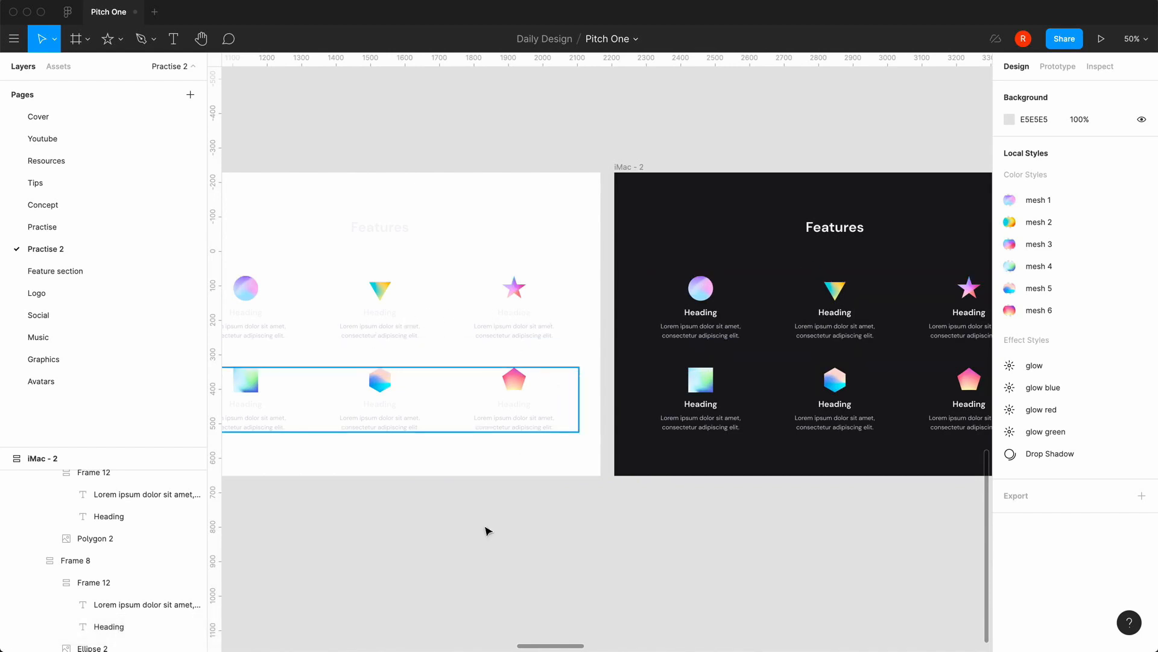
{"action": "scroll", "coordinate": [488, 543], "scroll_direction": "left", "scroll_amount": 1}
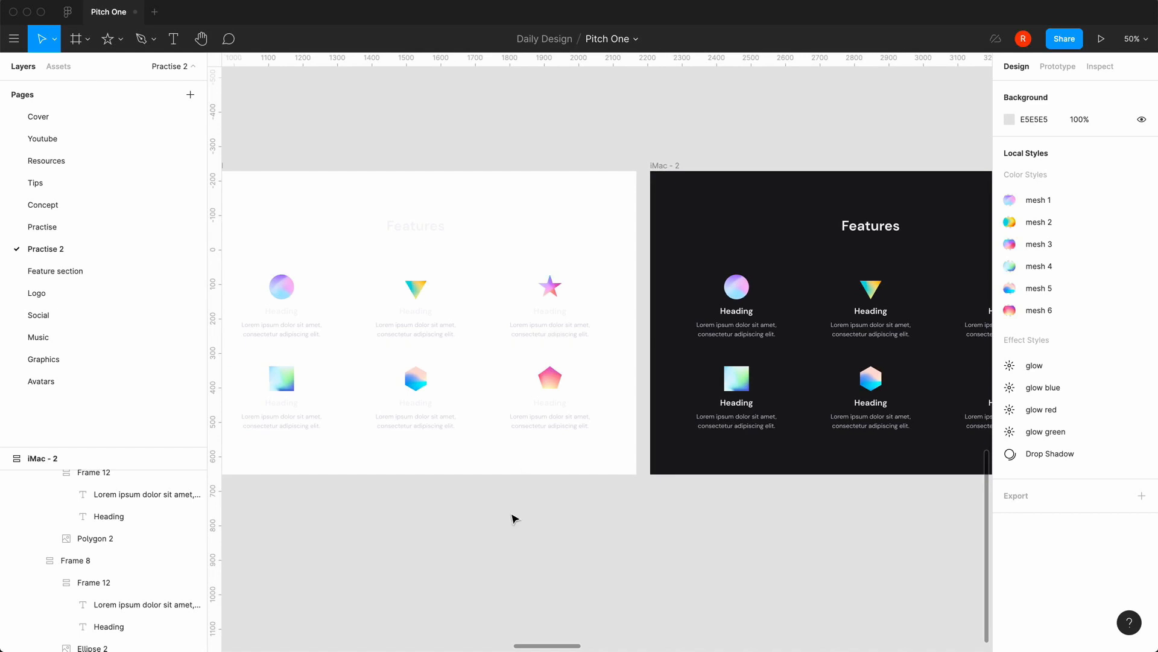
Change the fill of the Features title in the iMac - 1 frame to the TailwindCSS colour 18181B.
{"action": "scroll", "coordinate": [514, 519], "scroll_direction": "left", "scroll_amount": 1}
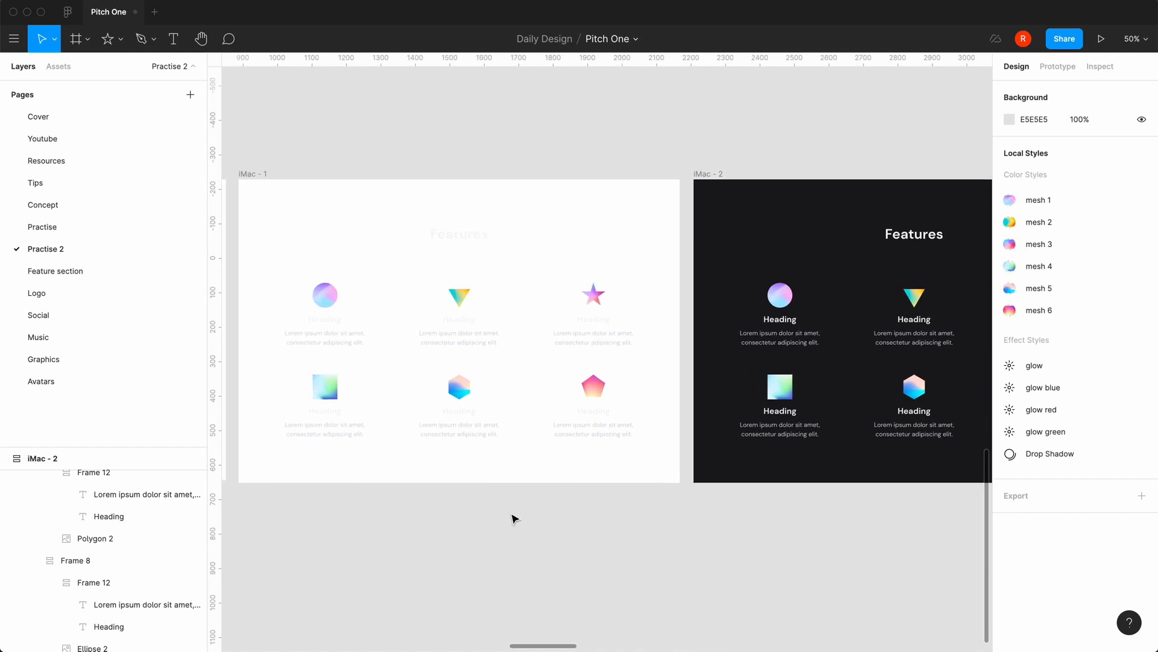
{"action": "double_click", "coordinate": [463, 239]}
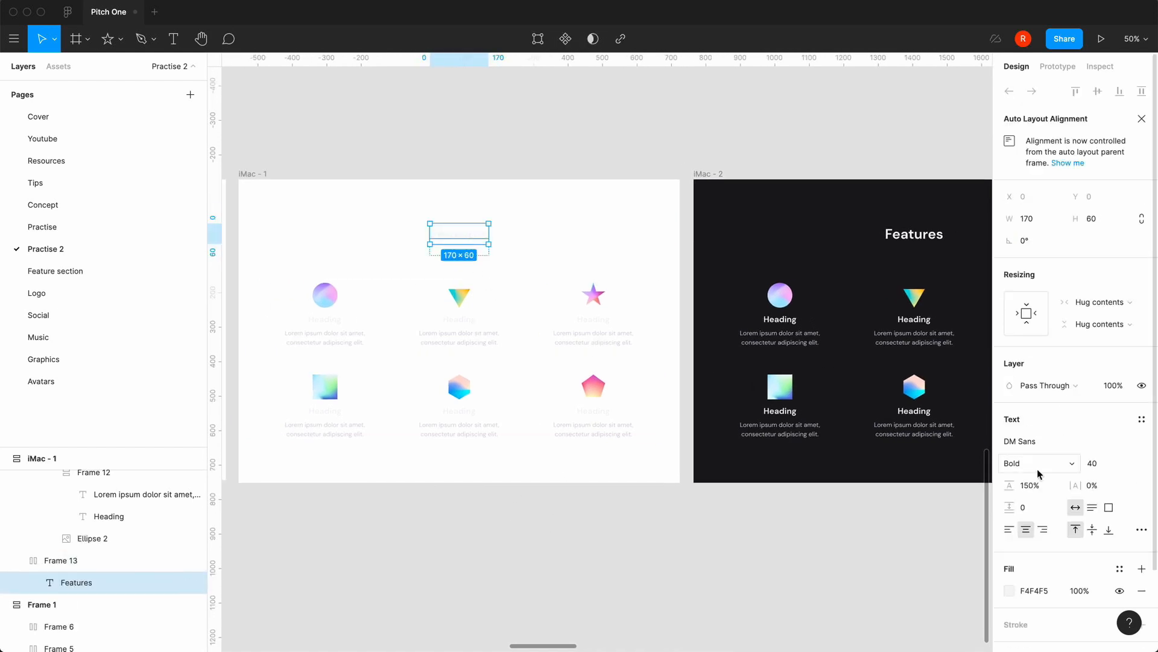
{"action": "left_click", "coordinate": [1009, 590]}
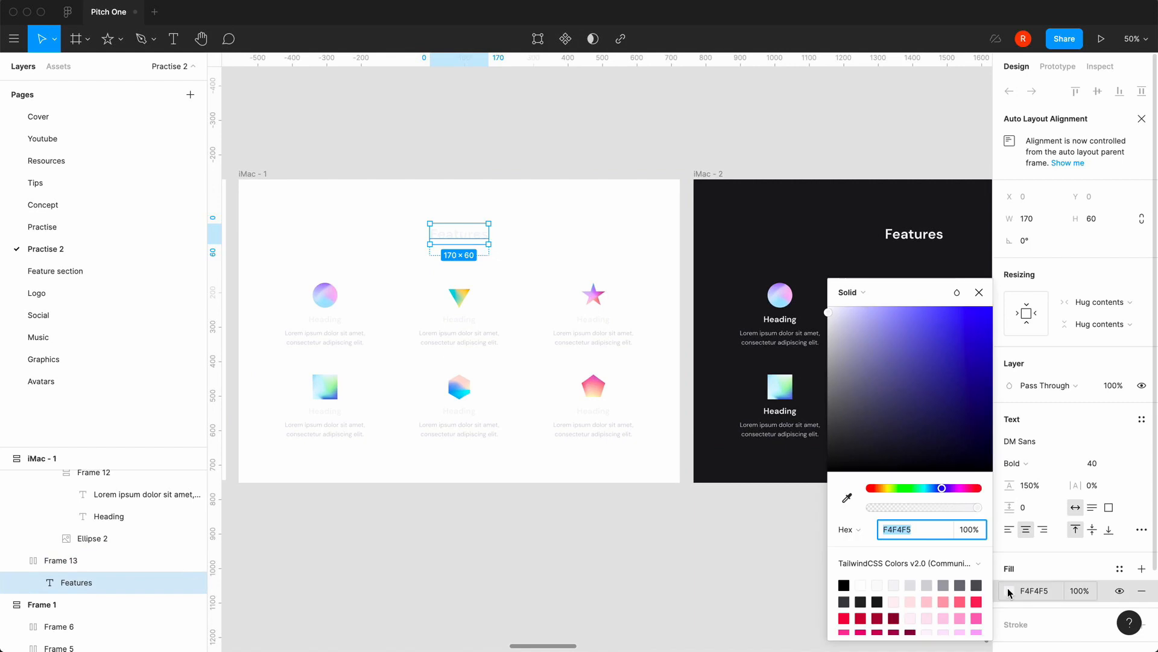
{"action": "left_click", "coordinate": [877, 602]}
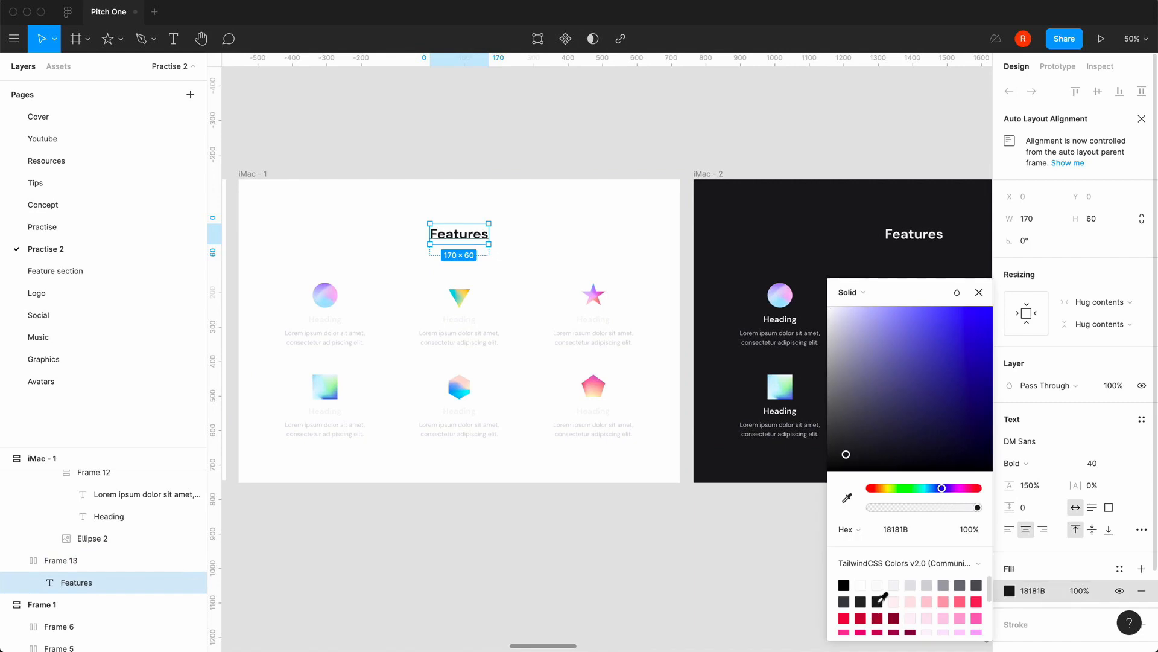
{"action": "left_click", "coordinate": [988, 301]}
{"action": "left_click", "coordinate": [494, 597]}
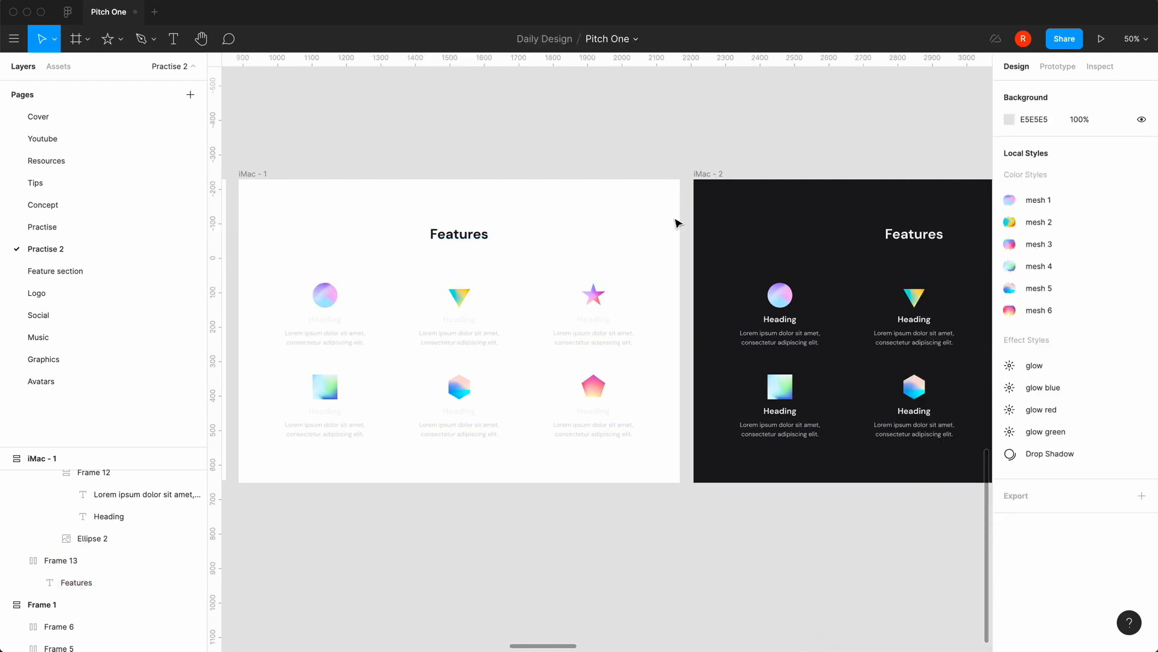
Select the Heading texts of the star, triangle and circle cards in iMac - 1 and set their fill to the TailwindCSS colour 18181B.
{"action": "left_click", "coordinate": [600, 325]}
{"action": "left_click", "coordinate": [599, 326]}
{"action": "left_click", "coordinate": [601, 326]}
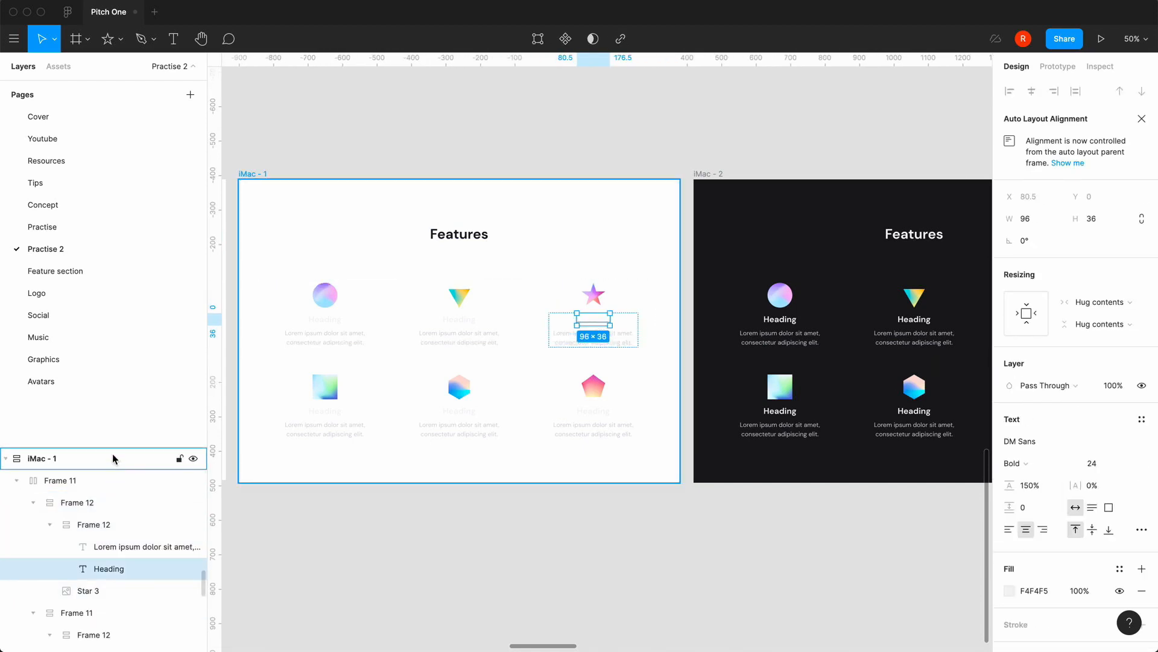
{"action": "left_click_drag", "start_coordinate": [113, 448], "coordinate": [147, 149]}
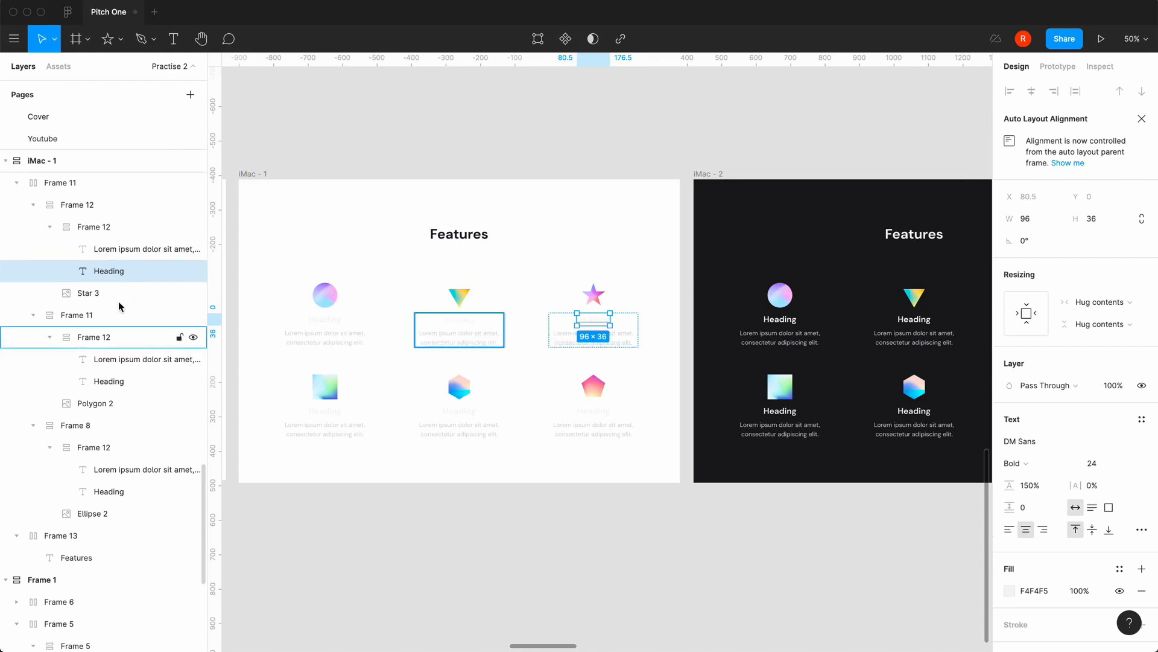
{"action": "left_click", "coordinate": [117, 381], "text": "shift"}
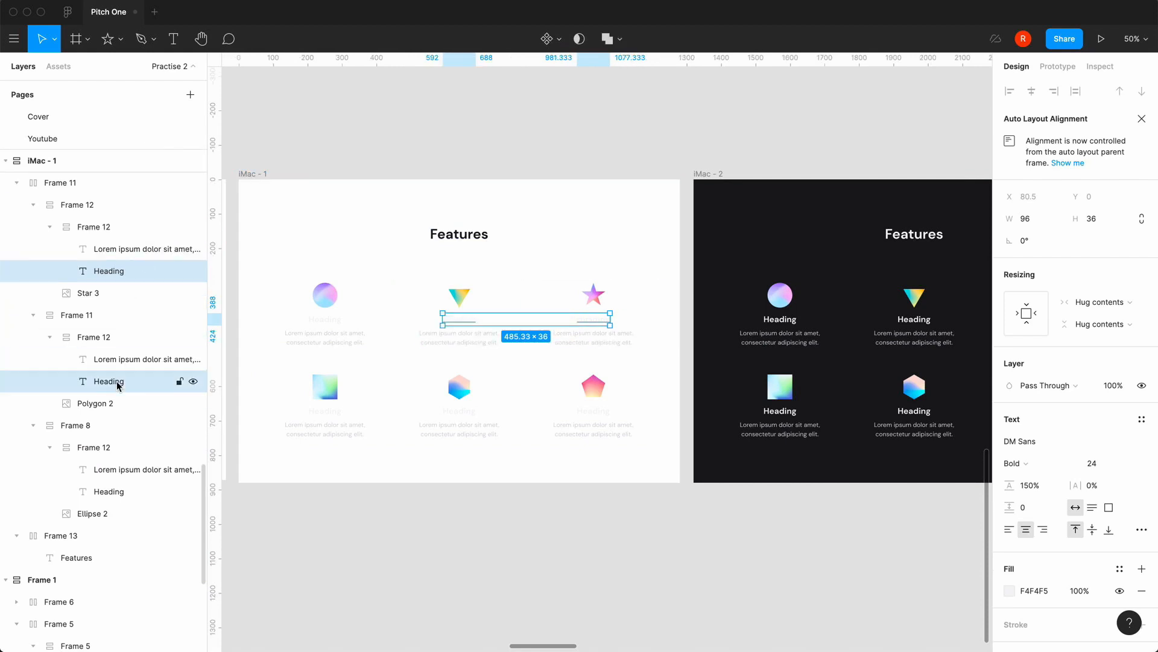
{"action": "left_click", "coordinate": [125, 492], "text": "shift"}
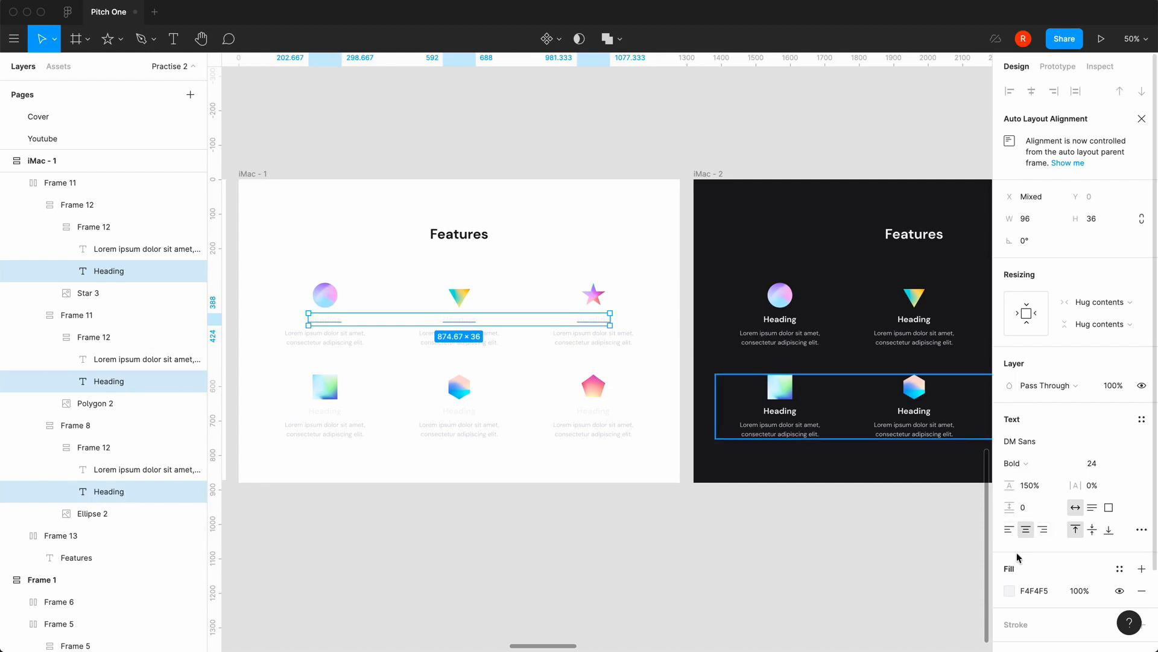
{"action": "left_click", "coordinate": [1009, 590]}
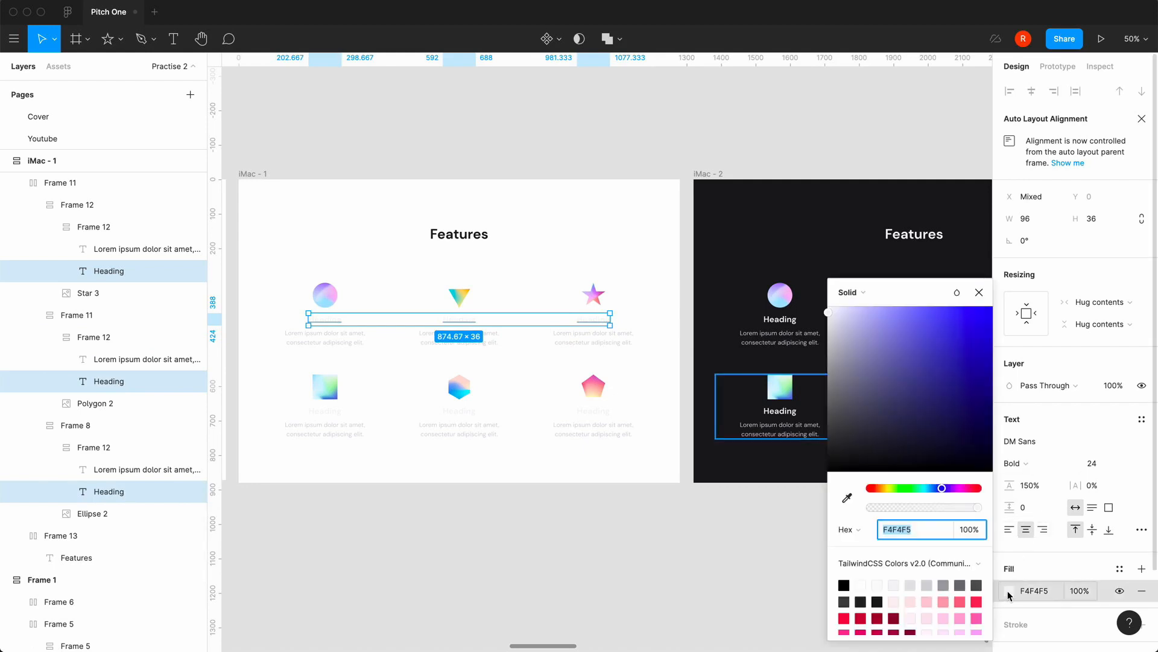
{"action": "left_click", "coordinate": [878, 602]}
{"action": "left_click", "coordinate": [979, 292]}
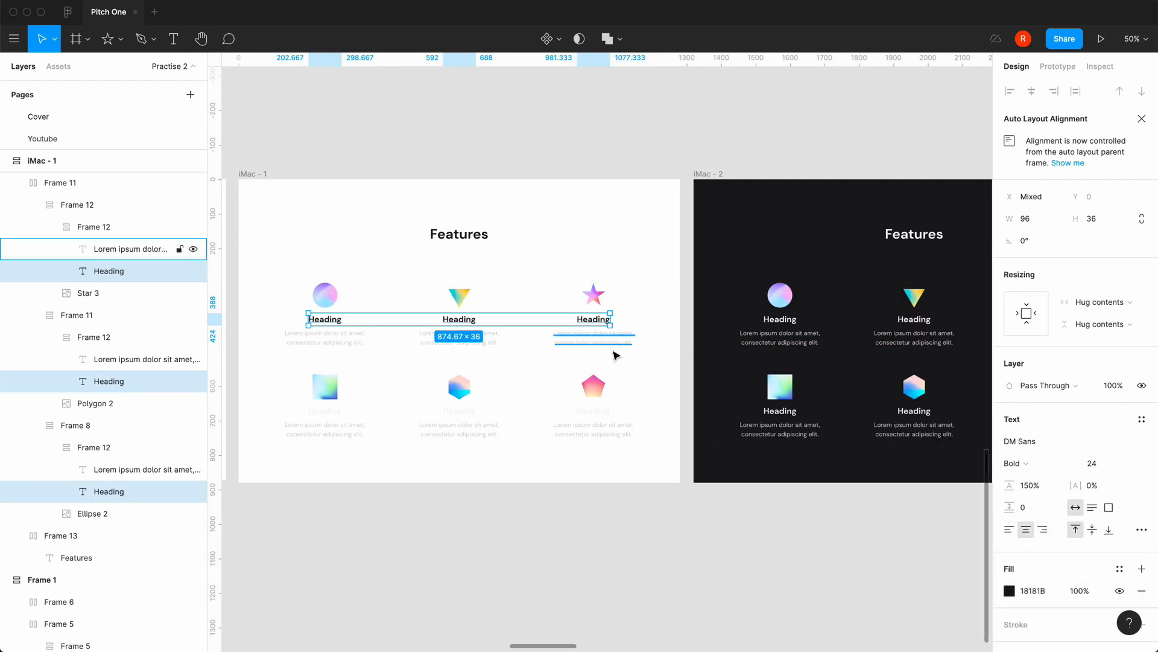
Recolour the Heading texts of the pentagon, hexagon and square cards in iMac - 1 with the TailwindCSS colour 18181B.
{"action": "left_click", "coordinate": [588, 415]}
{"action": "double_click", "coordinate": [588, 415]}
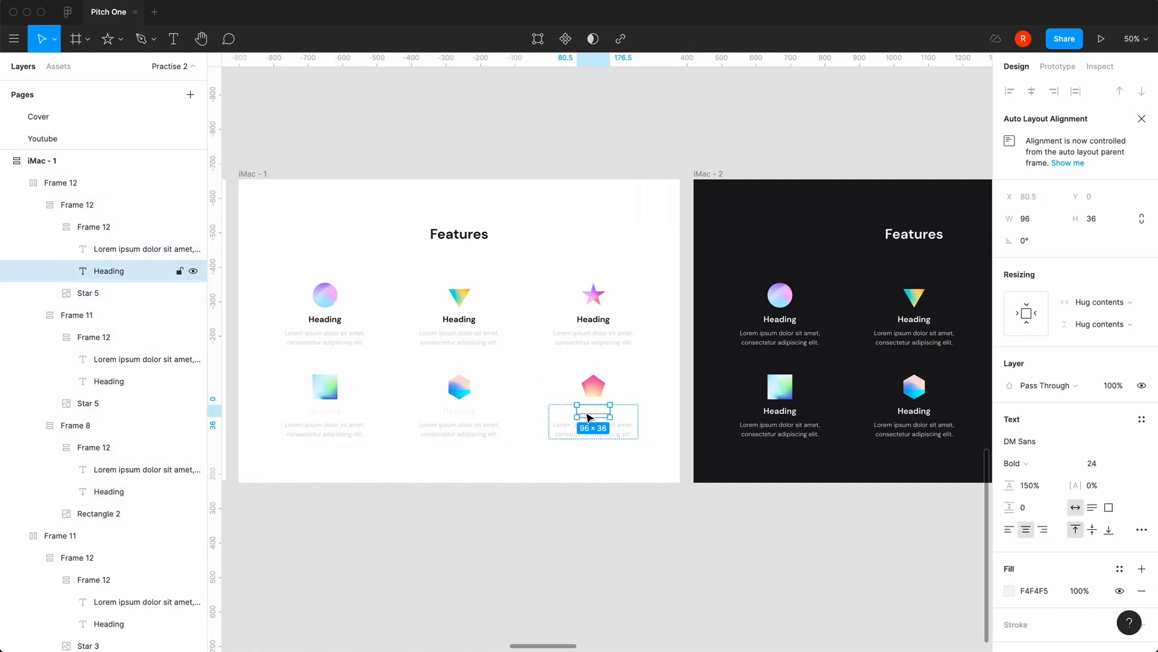
{"action": "left_click", "coordinate": [117, 381], "text": "shift"}
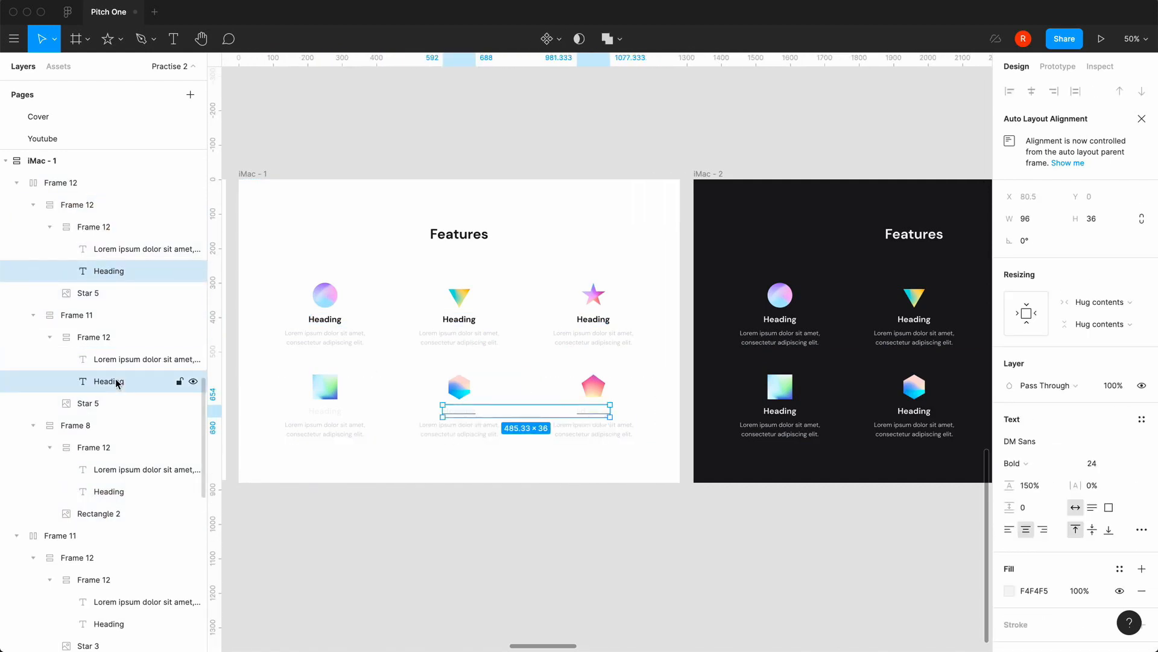
{"action": "left_click", "coordinate": [125, 492], "text": "shift"}
{"action": "left_click", "coordinate": [1009, 591]}
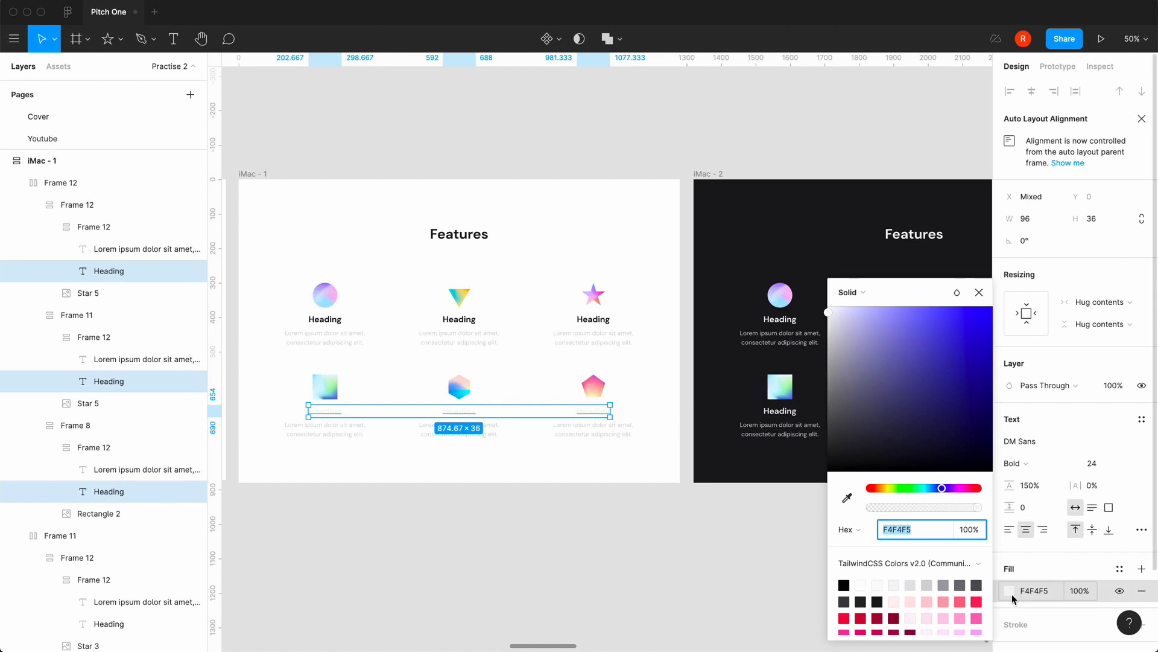
{"action": "left_click", "coordinate": [875, 598]}
{"action": "left_click", "coordinate": [979, 292]}
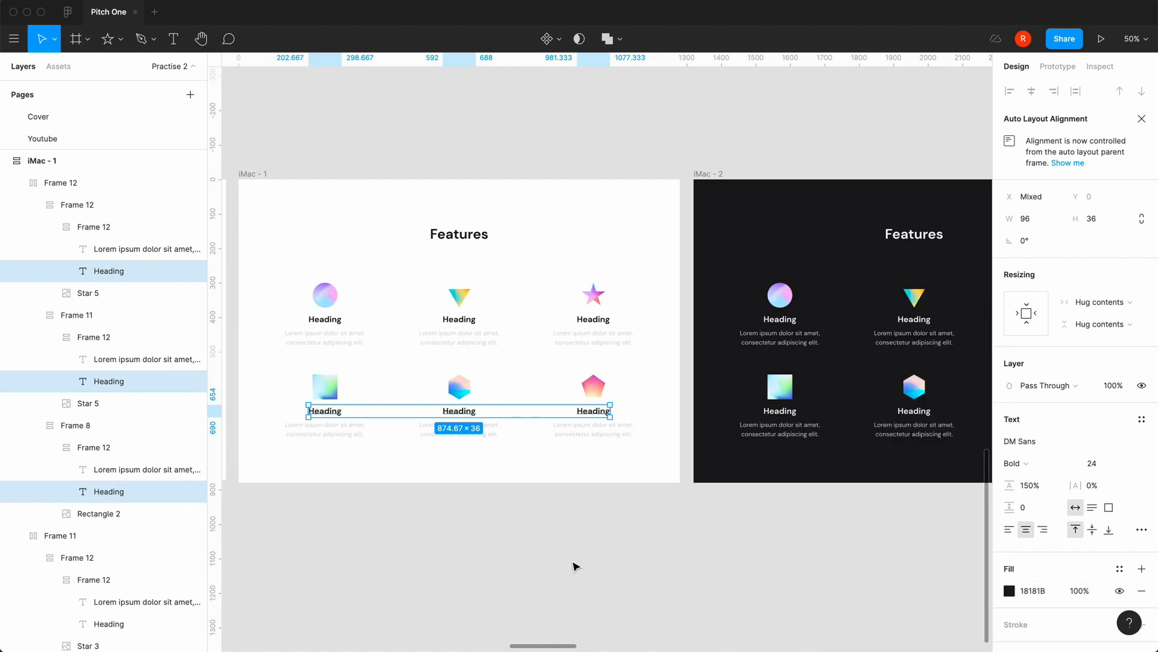
Set the description texts of the star, square, hexagon and pentagon cards in iMac - 1 to the TailwindCSS colour 71717A.
{"action": "left_click", "coordinate": [602, 333]}
{"action": "left_click", "coordinate": [601, 338]}
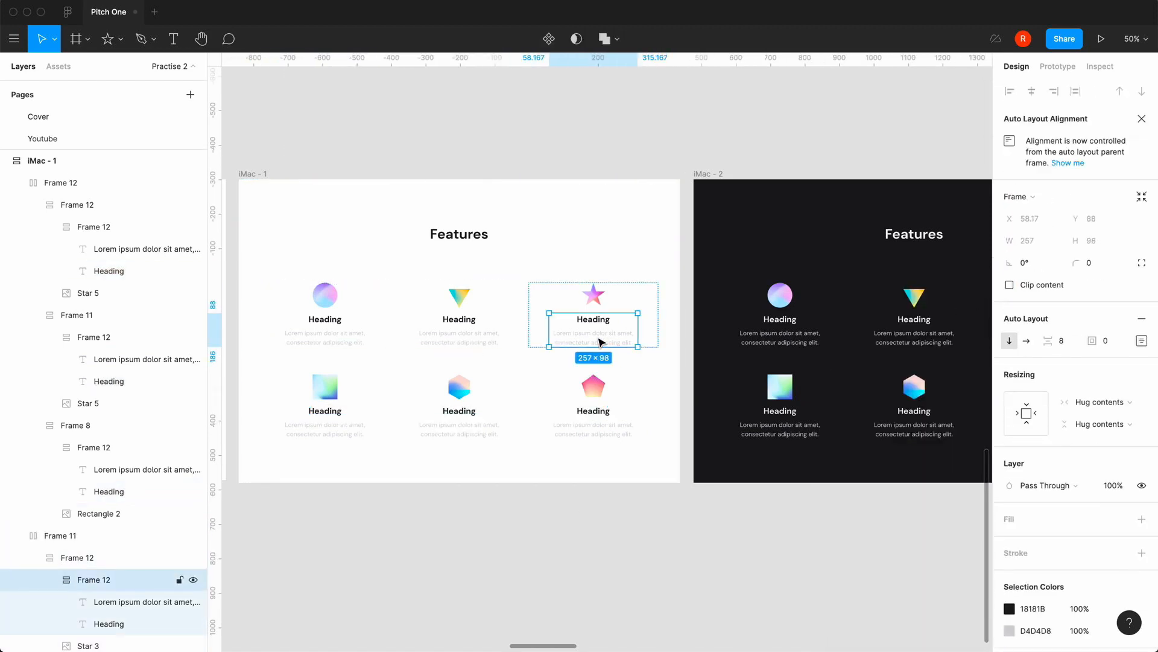
{"action": "left_click", "coordinate": [600, 342]}
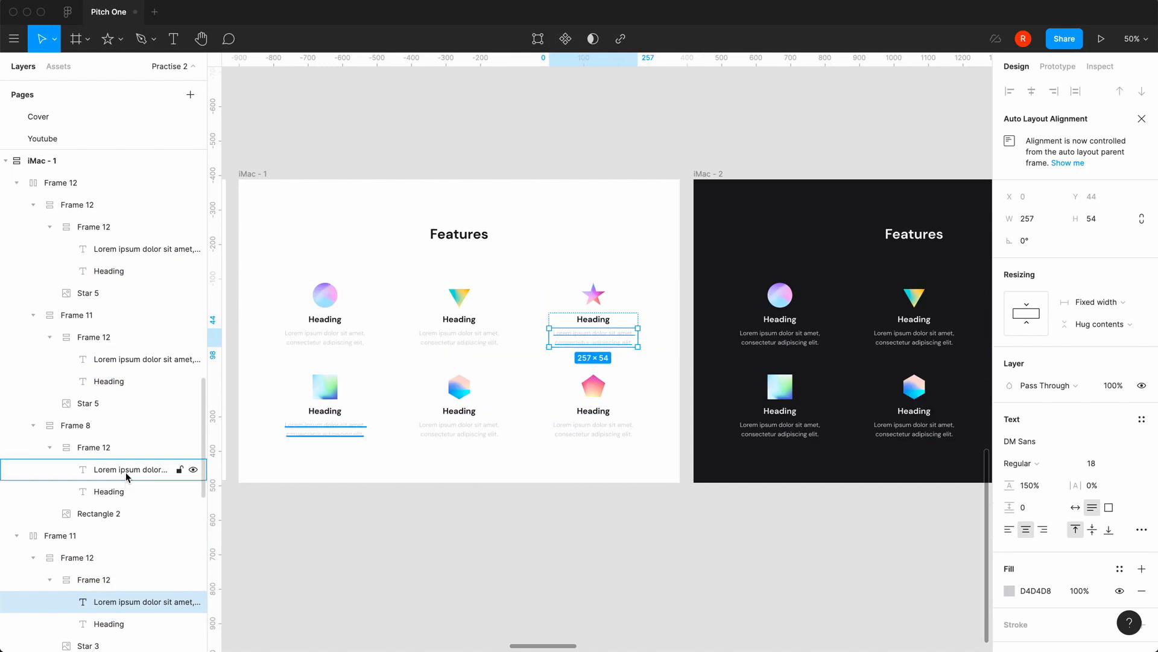
{"action": "left_click", "coordinate": [127, 475], "text": "shift"}
{"action": "left_click", "coordinate": [138, 360], "text": "shift"}
{"action": "left_click", "coordinate": [150, 250], "text": "shift"}
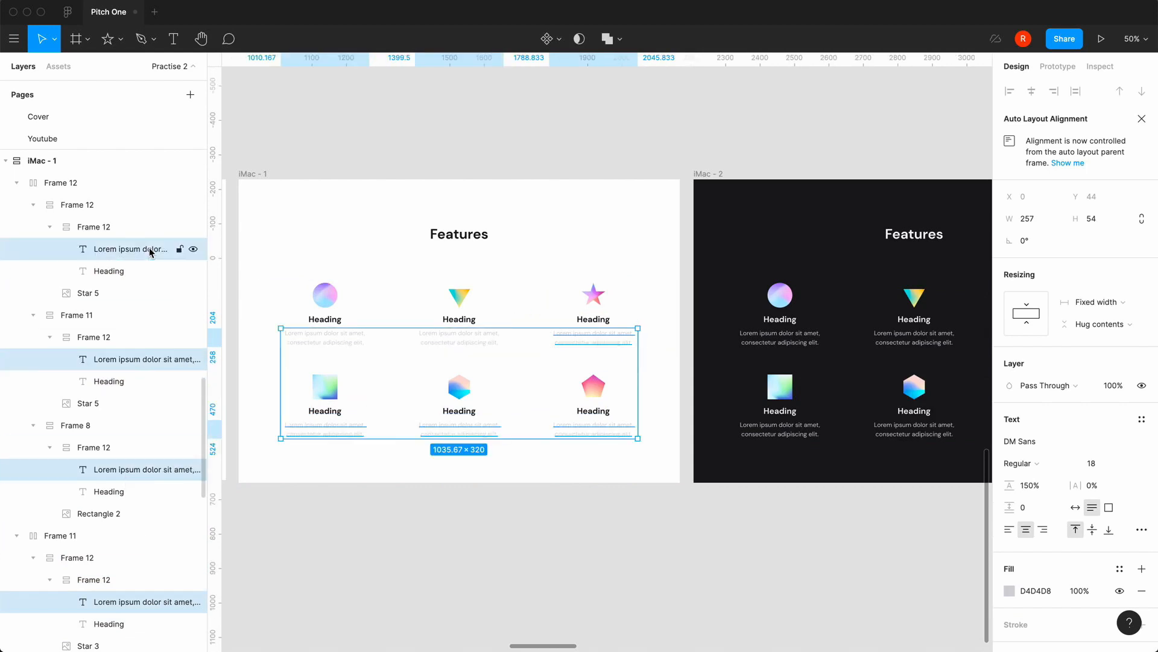
{"action": "left_click", "coordinate": [1009, 590]}
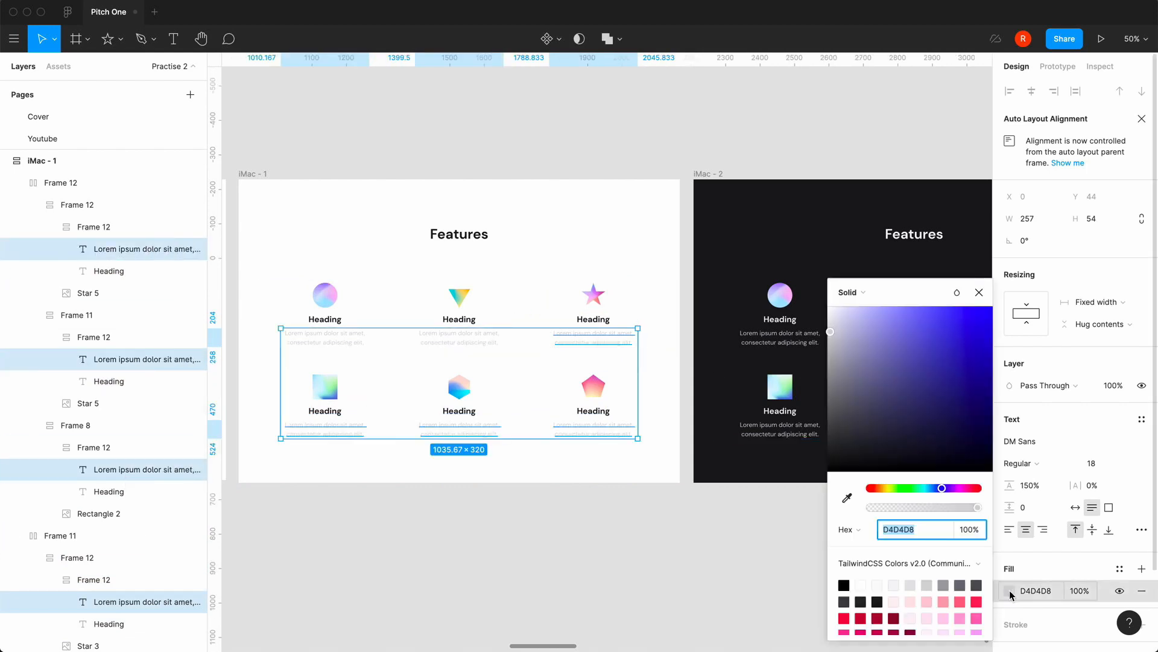
{"action": "left_click", "coordinate": [960, 584]}
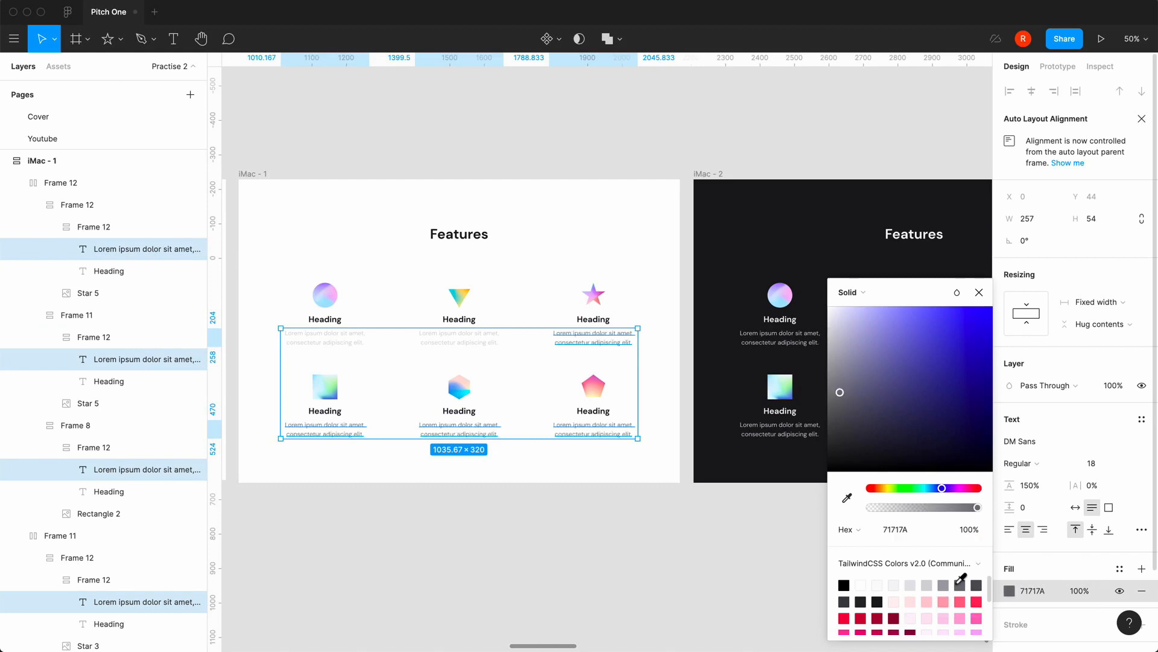
{"action": "left_click", "coordinate": [979, 292]}
{"action": "left_click", "coordinate": [540, 530]}
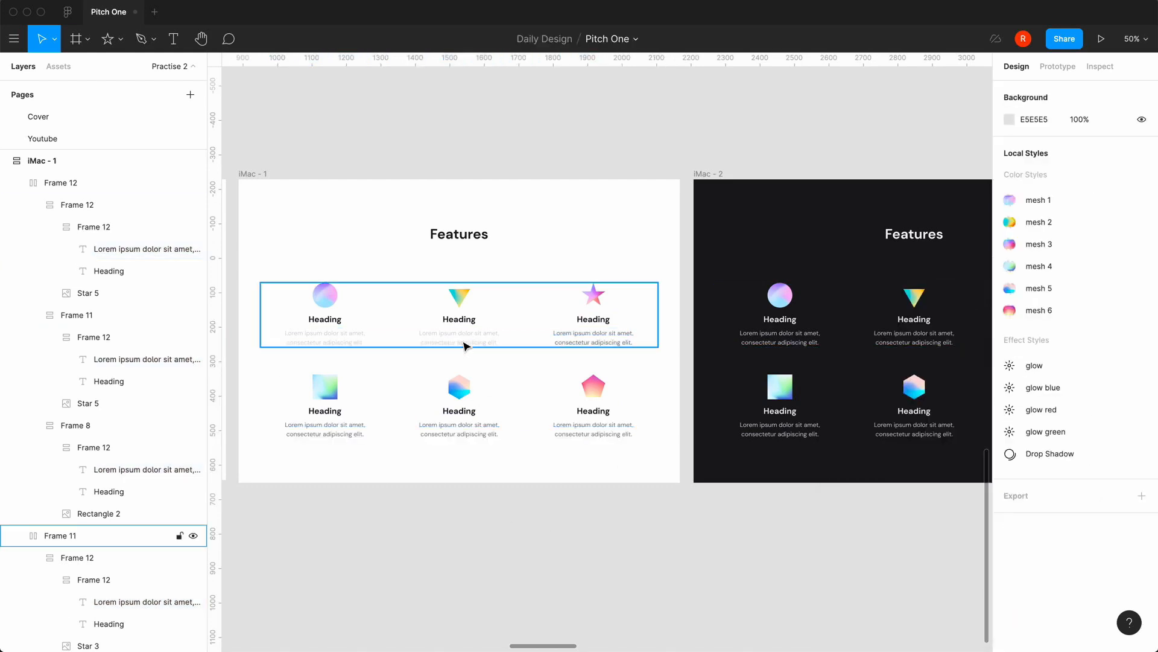
Change the fill of the triangle and circle cards' description texts in iMac - 1 to the TailwindCSS colour 71717A.
{"action": "double_click", "coordinate": [466, 342]}
{"action": "left_click", "coordinate": [465, 344]}
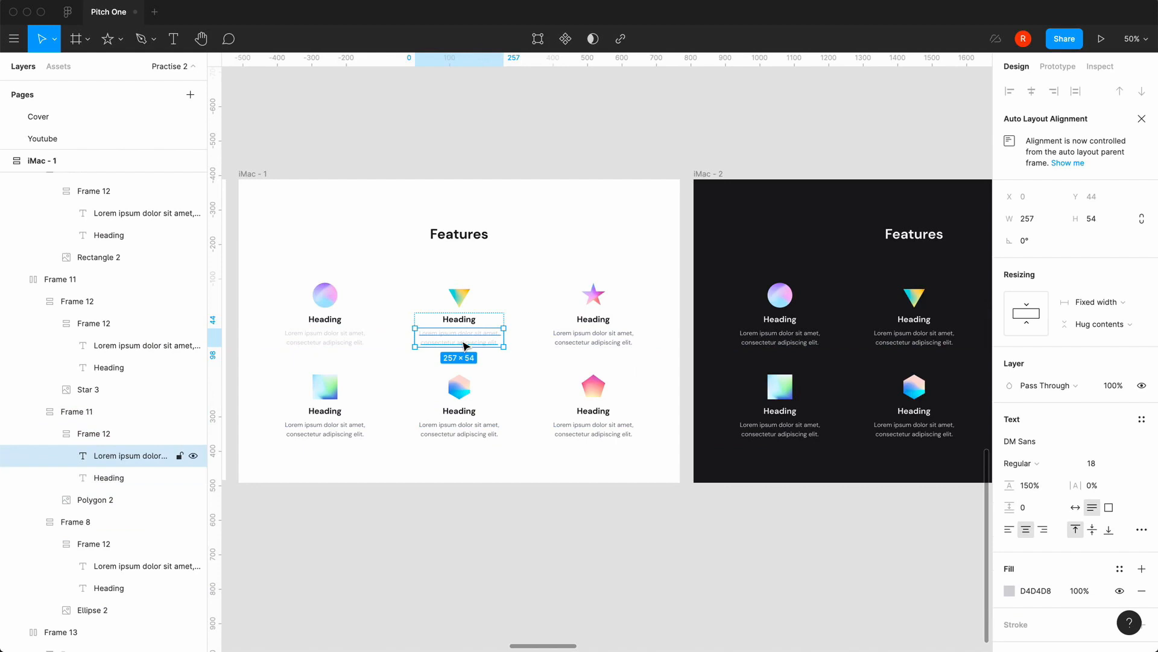
{"action": "left_click", "coordinate": [147, 567], "text": "shift"}
{"action": "left_click", "coordinate": [1009, 590]}
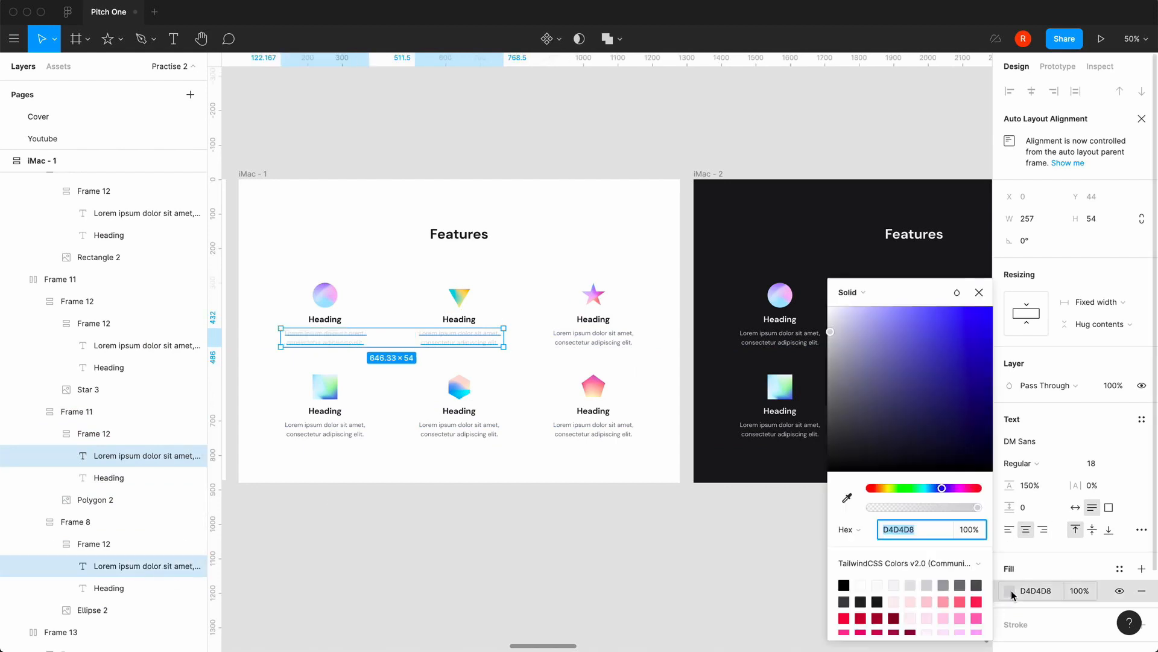
{"action": "left_click", "coordinate": [960, 584]}
{"action": "left_click", "coordinate": [590, 500]}
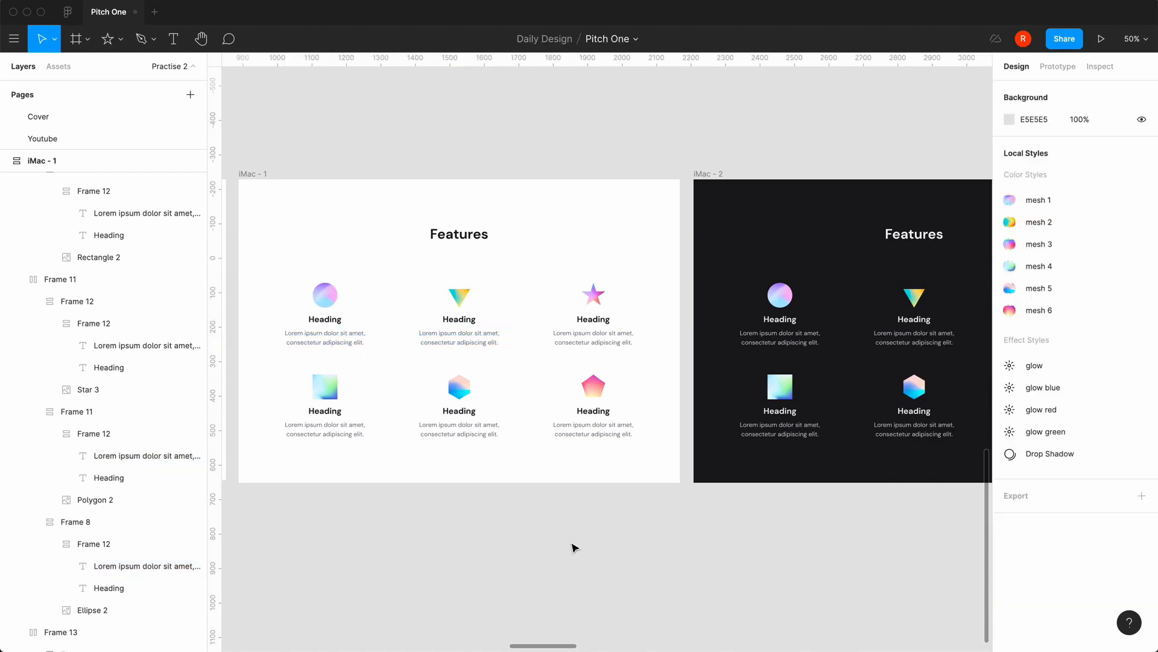
Examine the text colours and layout of the light iMac - 1 frame and the dark iMac - 2 frame up close.
{"action": "key", "text": "equal"}
{"action": "scroll", "coordinate": [575, 548], "scroll_direction": "left", "scroll_amount": 4}
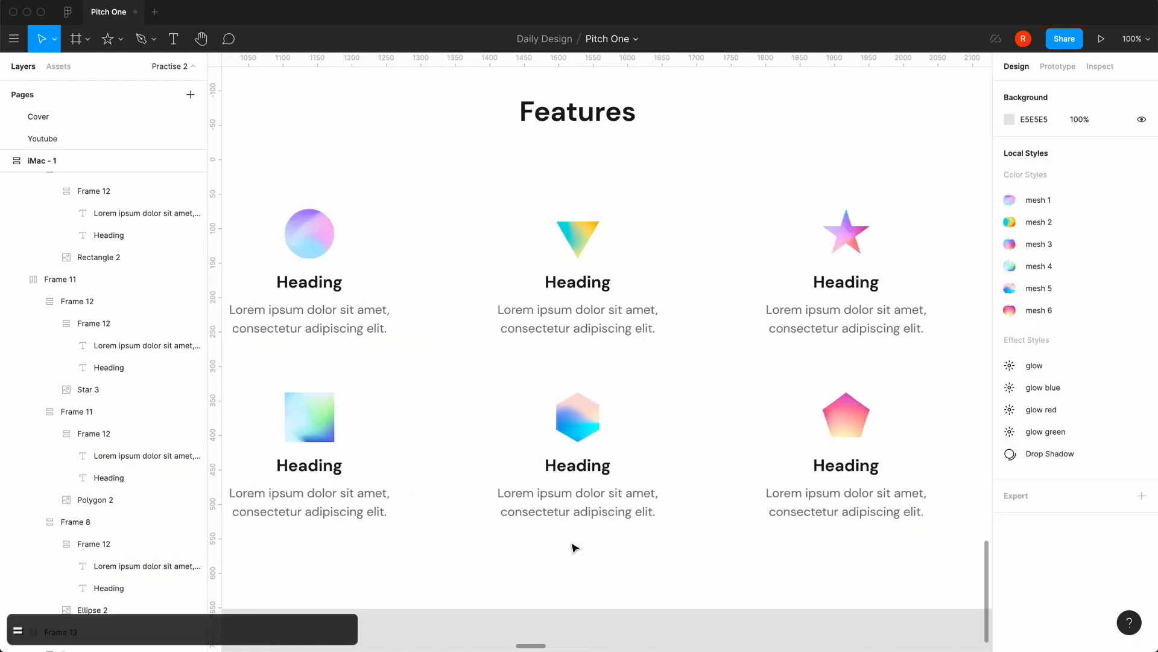
{"action": "scroll", "coordinate": [575, 547], "scroll_direction": "left", "scroll_amount": 3}
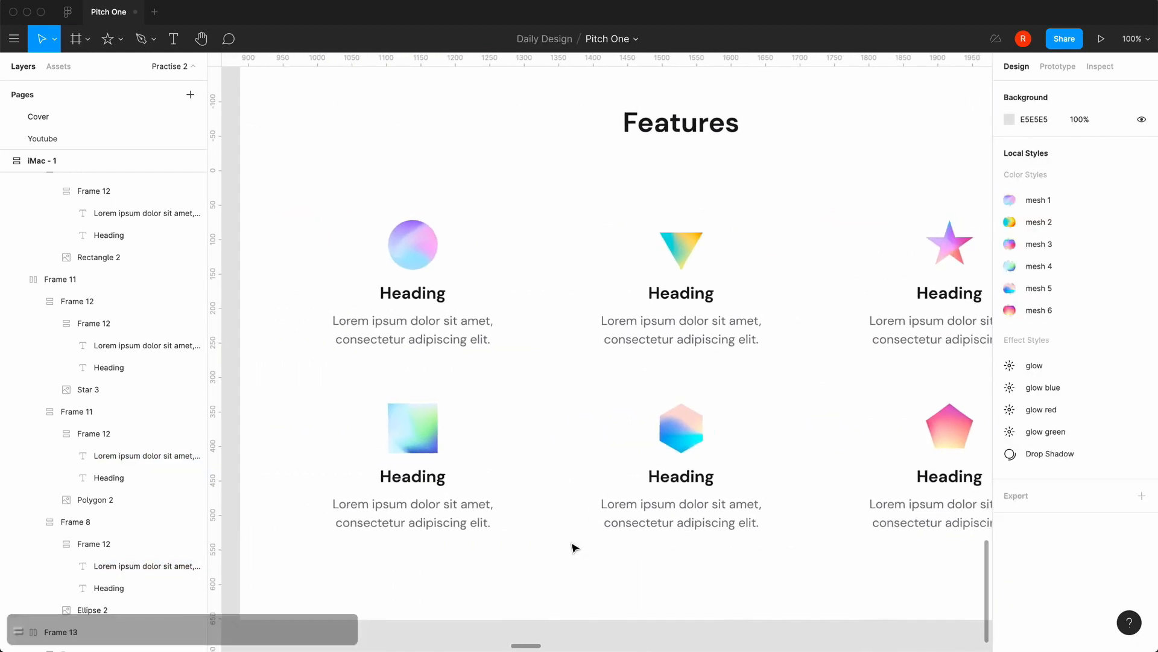
{"action": "scroll", "coordinate": [574, 548], "scroll_direction": "right", "scroll_amount": 15}
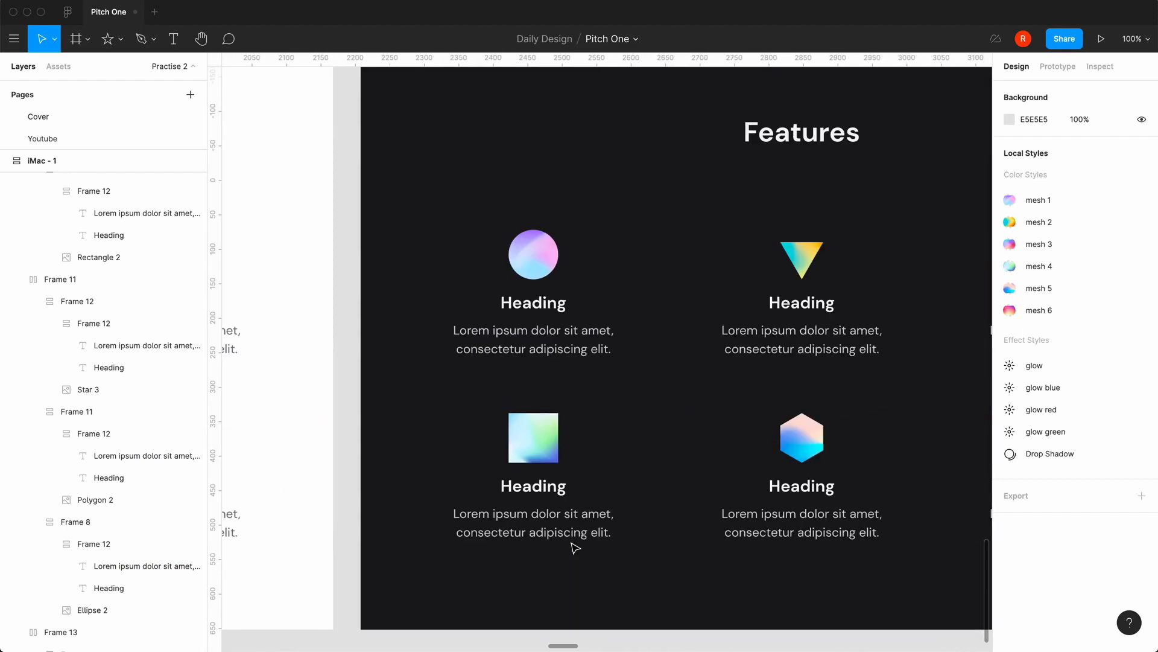
{"action": "key", "text": "minus"}
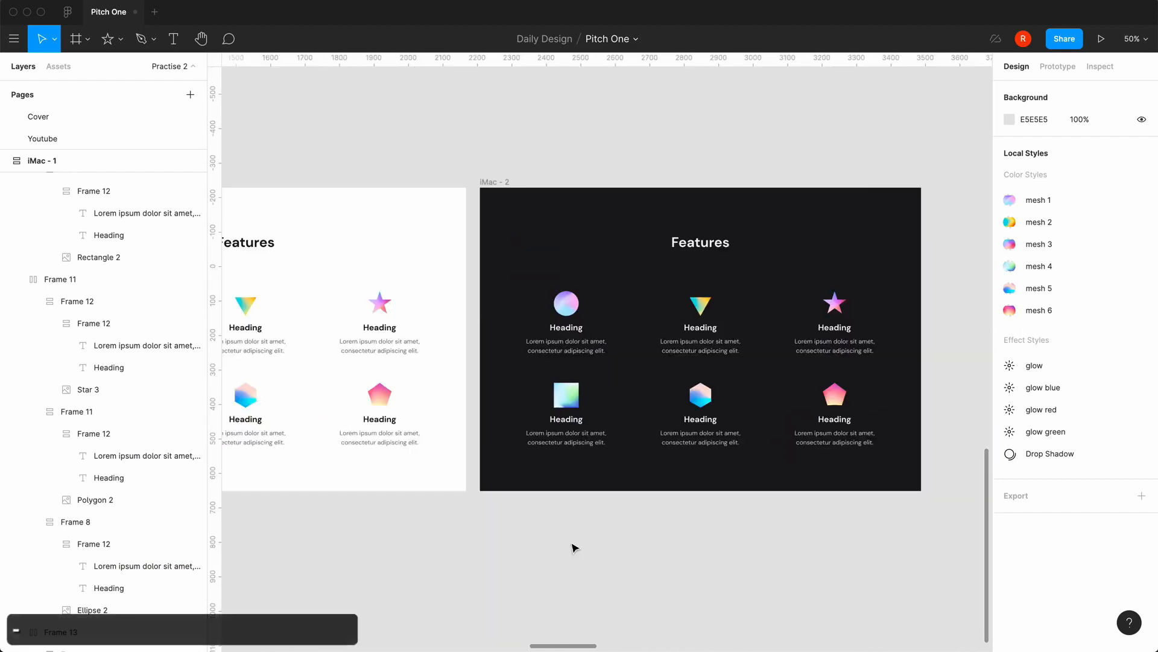
{"action": "left_click", "coordinate": [500, 187]}
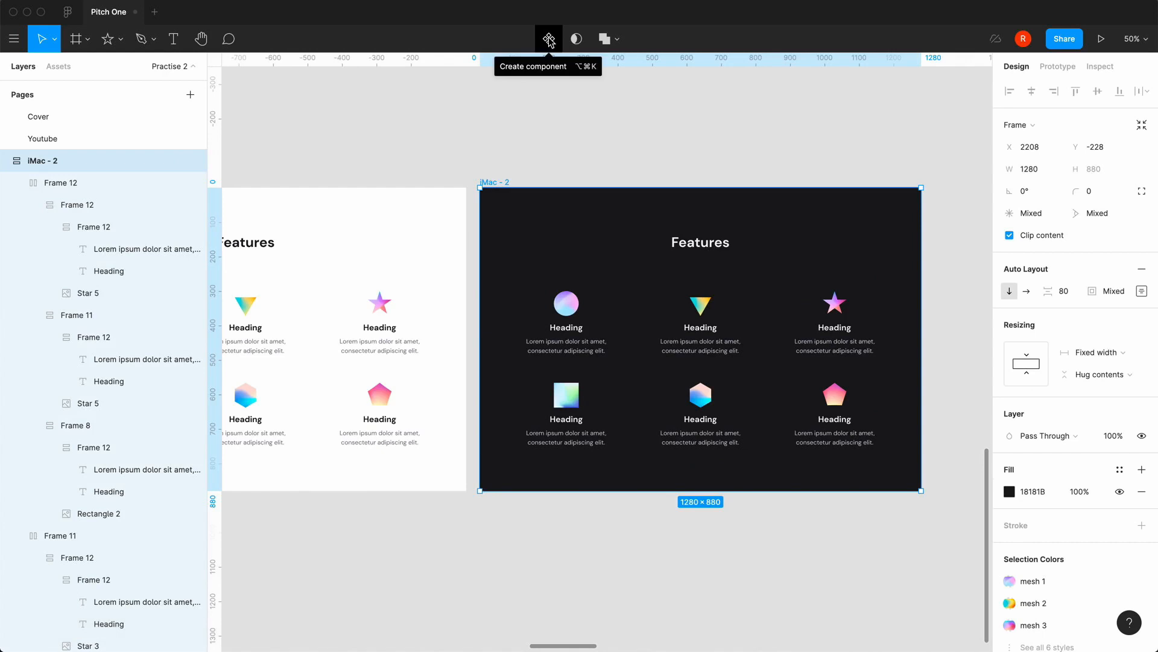
{"action": "left_click", "coordinate": [514, 142]}
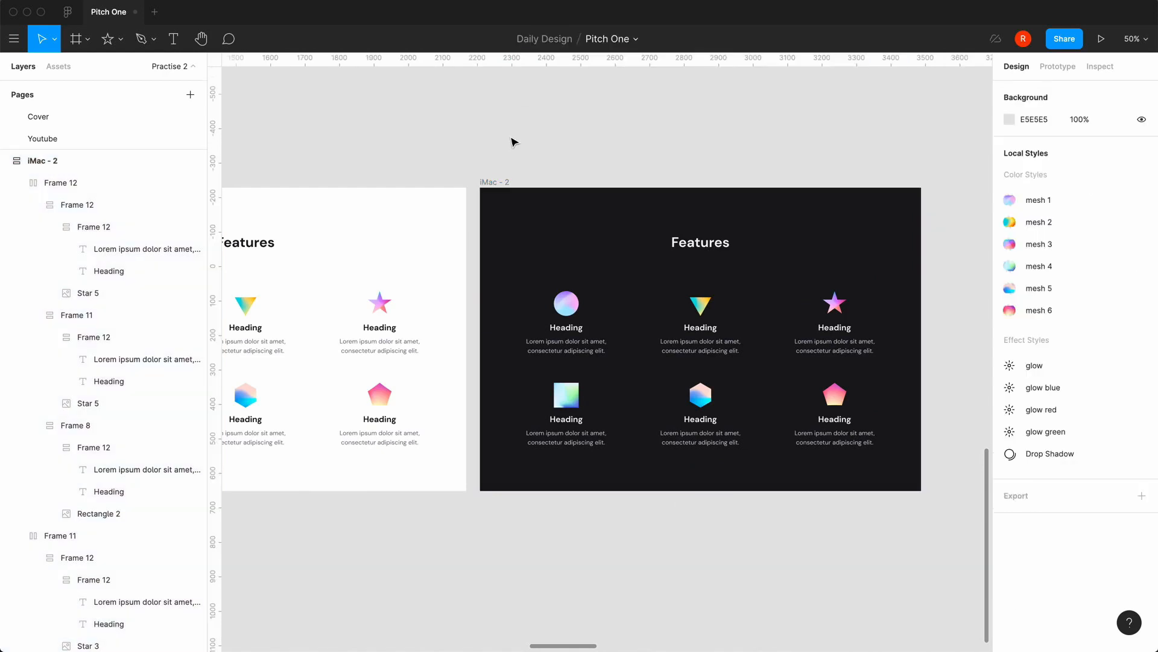